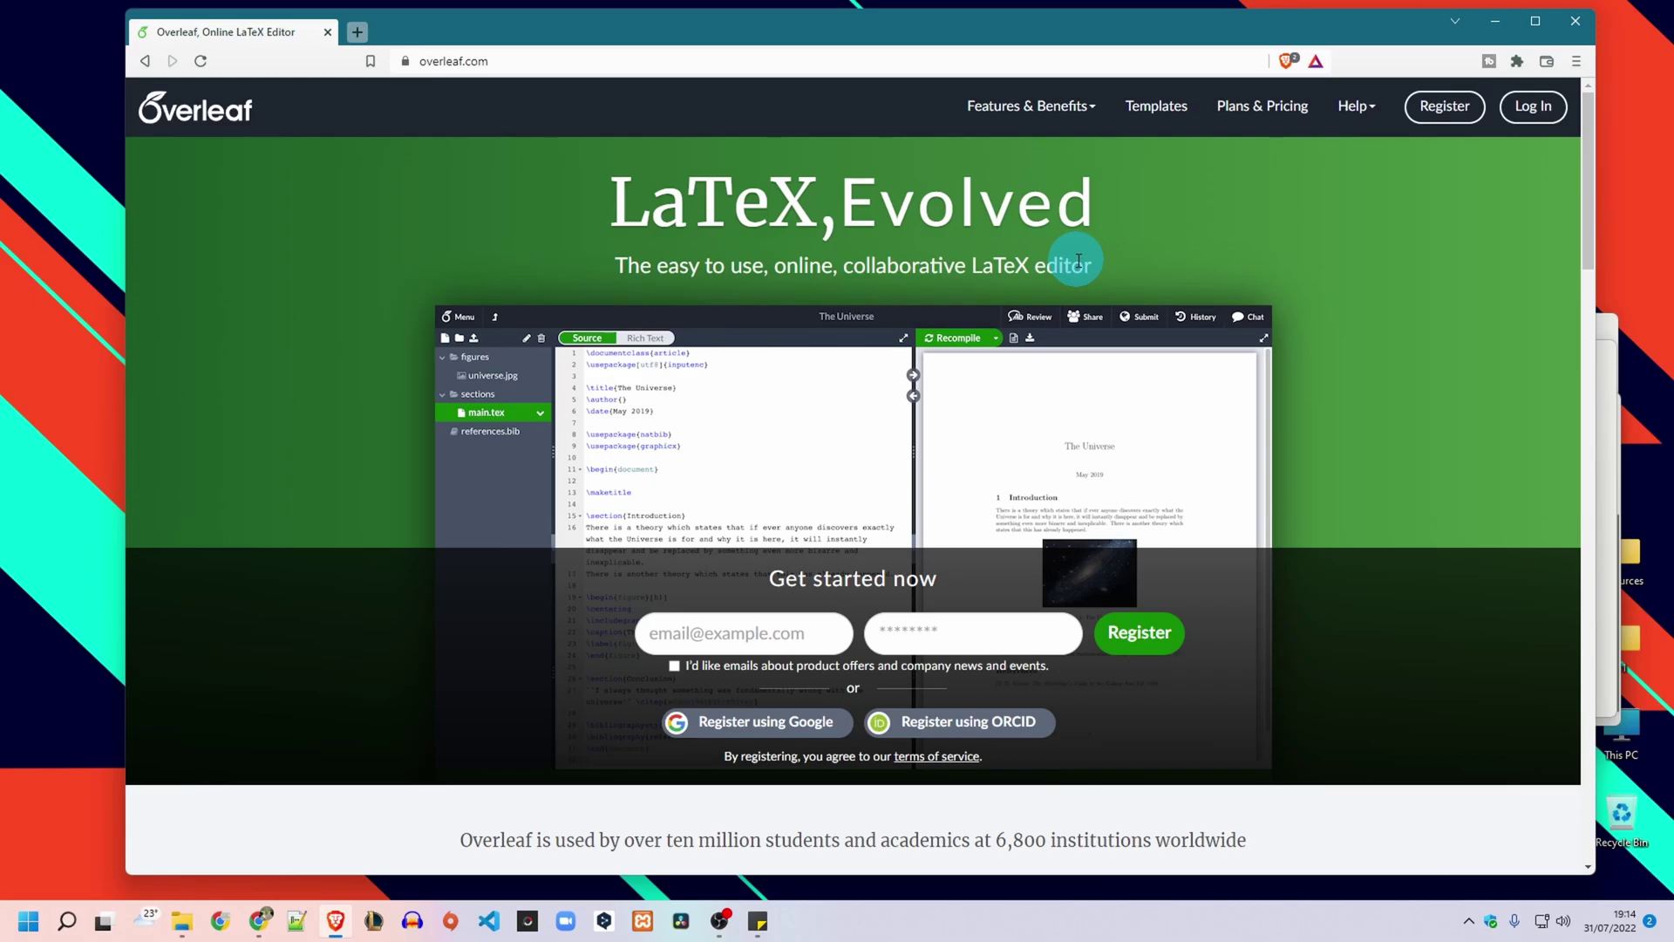
# Step: Register for an Overleaf account using Google
pyautogui.click(470, 61)
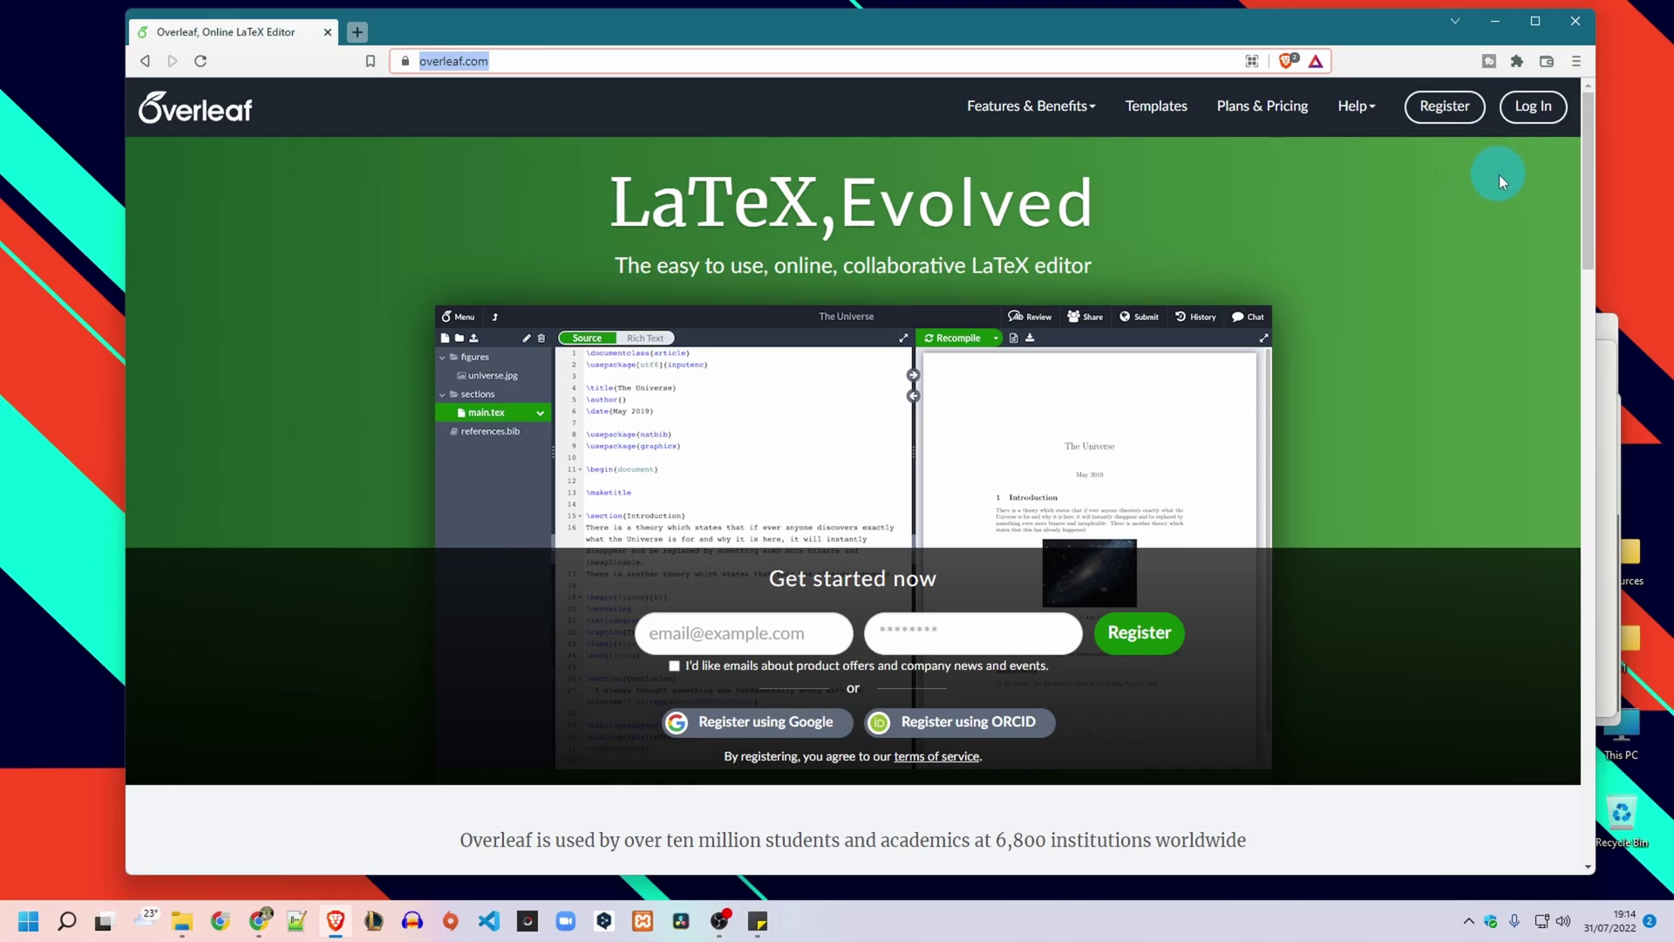
pyautogui.click(1451, 116)
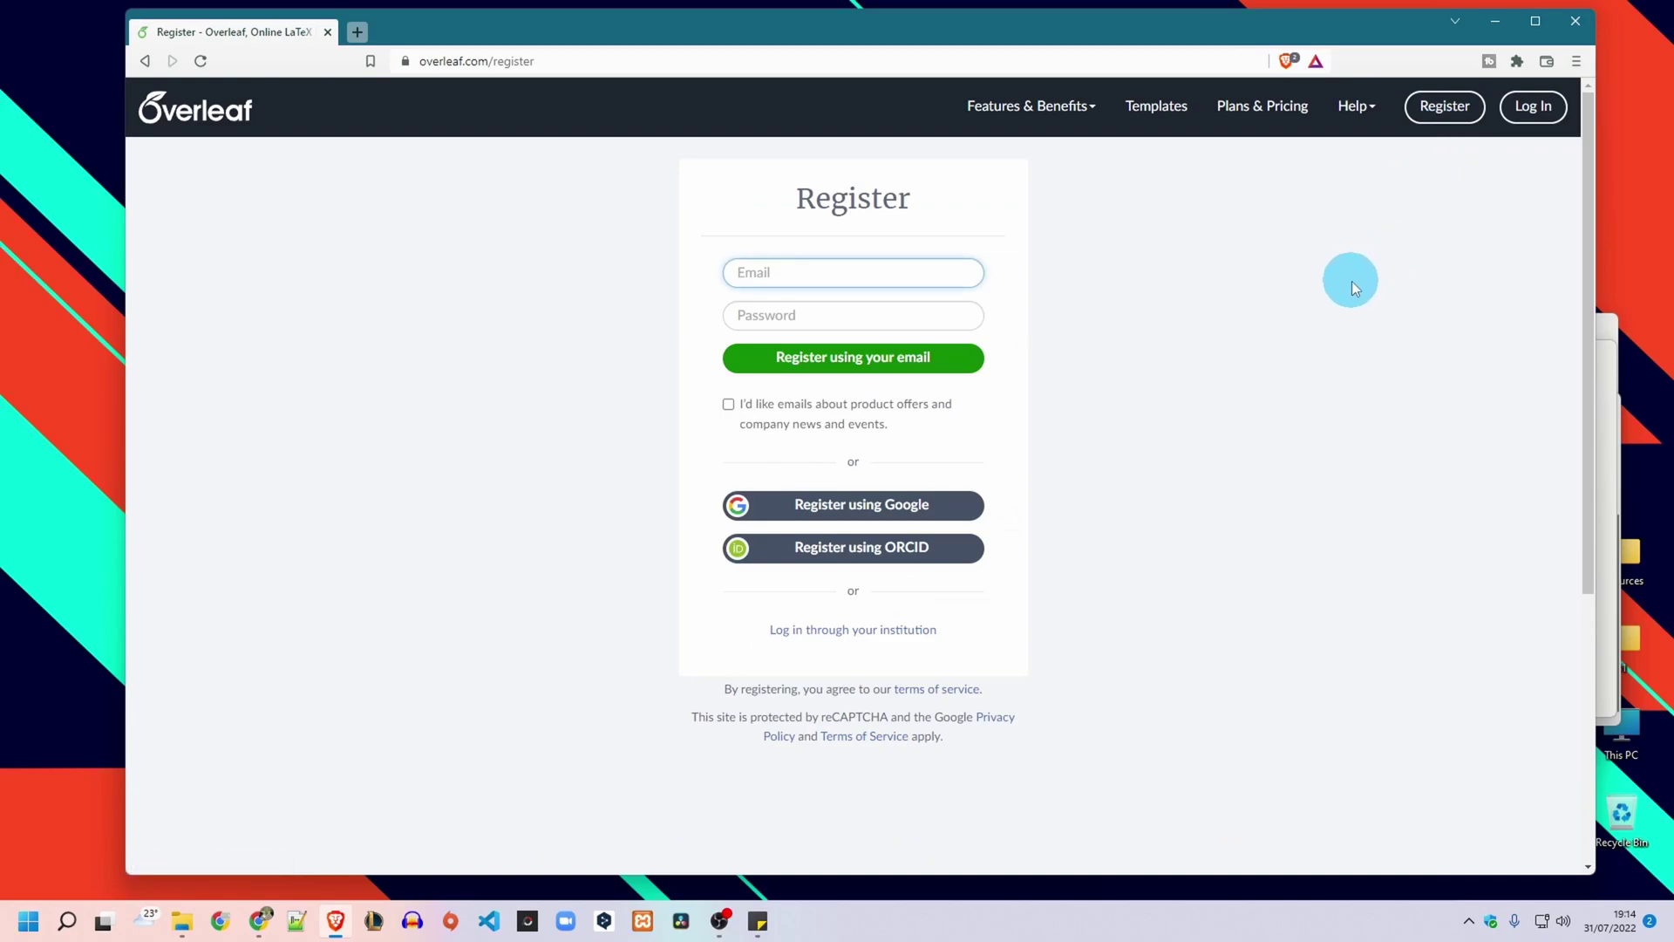
pyautogui.click(854, 515)
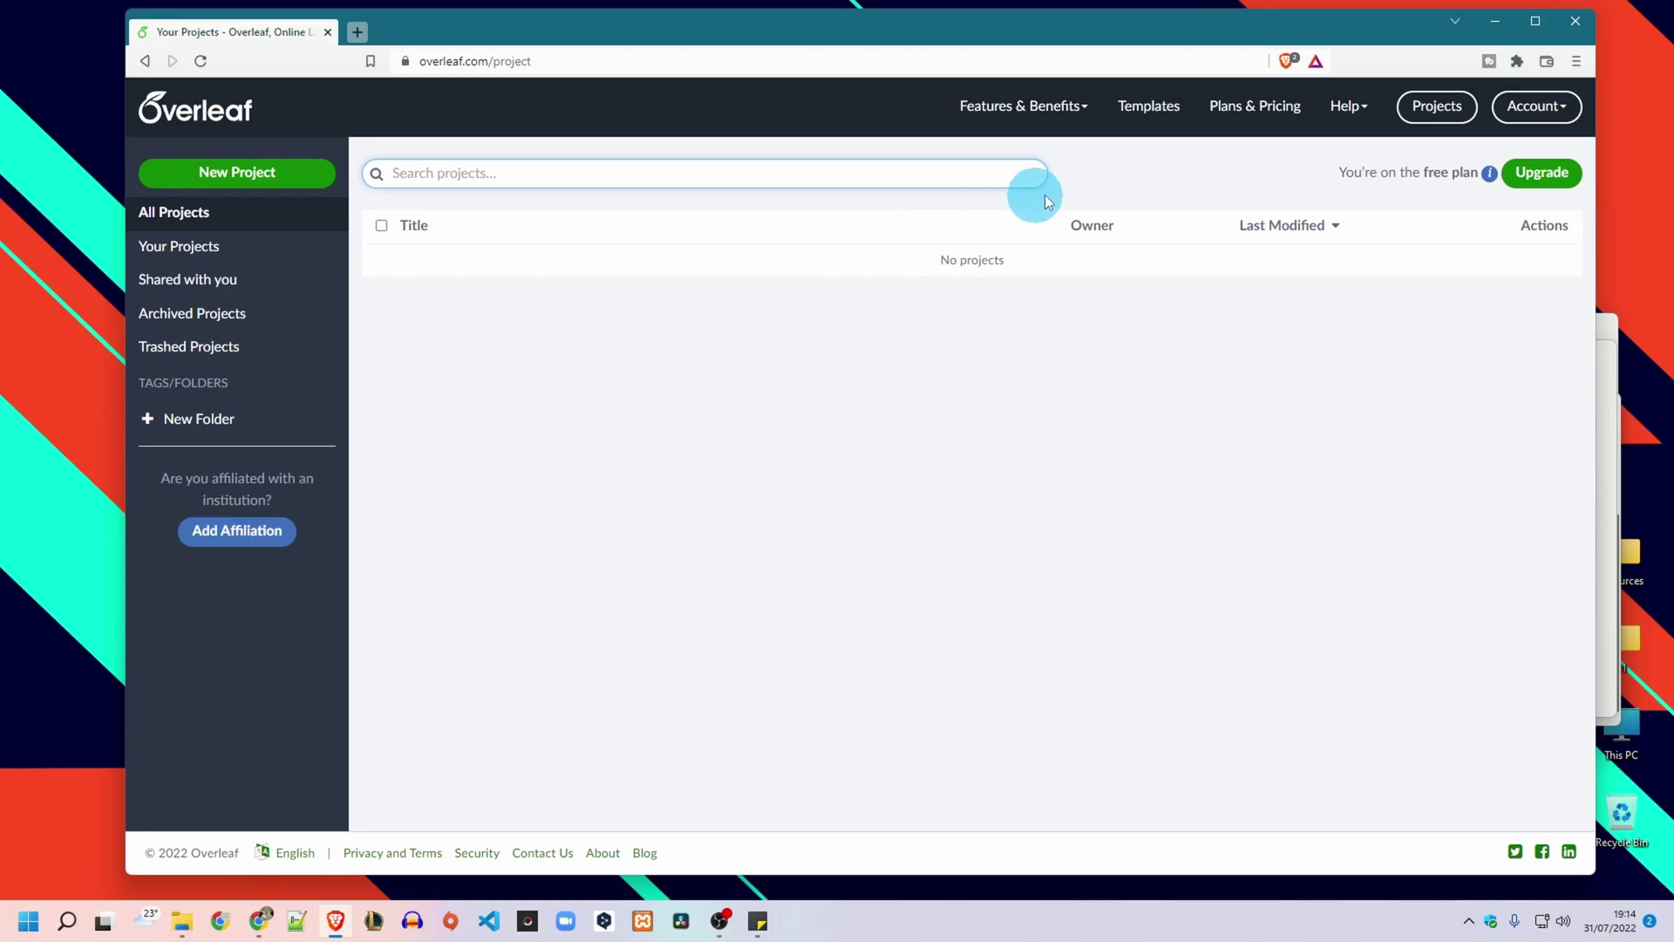
# Step: Browse the Résumé / CV category of the template gallery and examine the available designs
pyautogui.click(1164, 116)
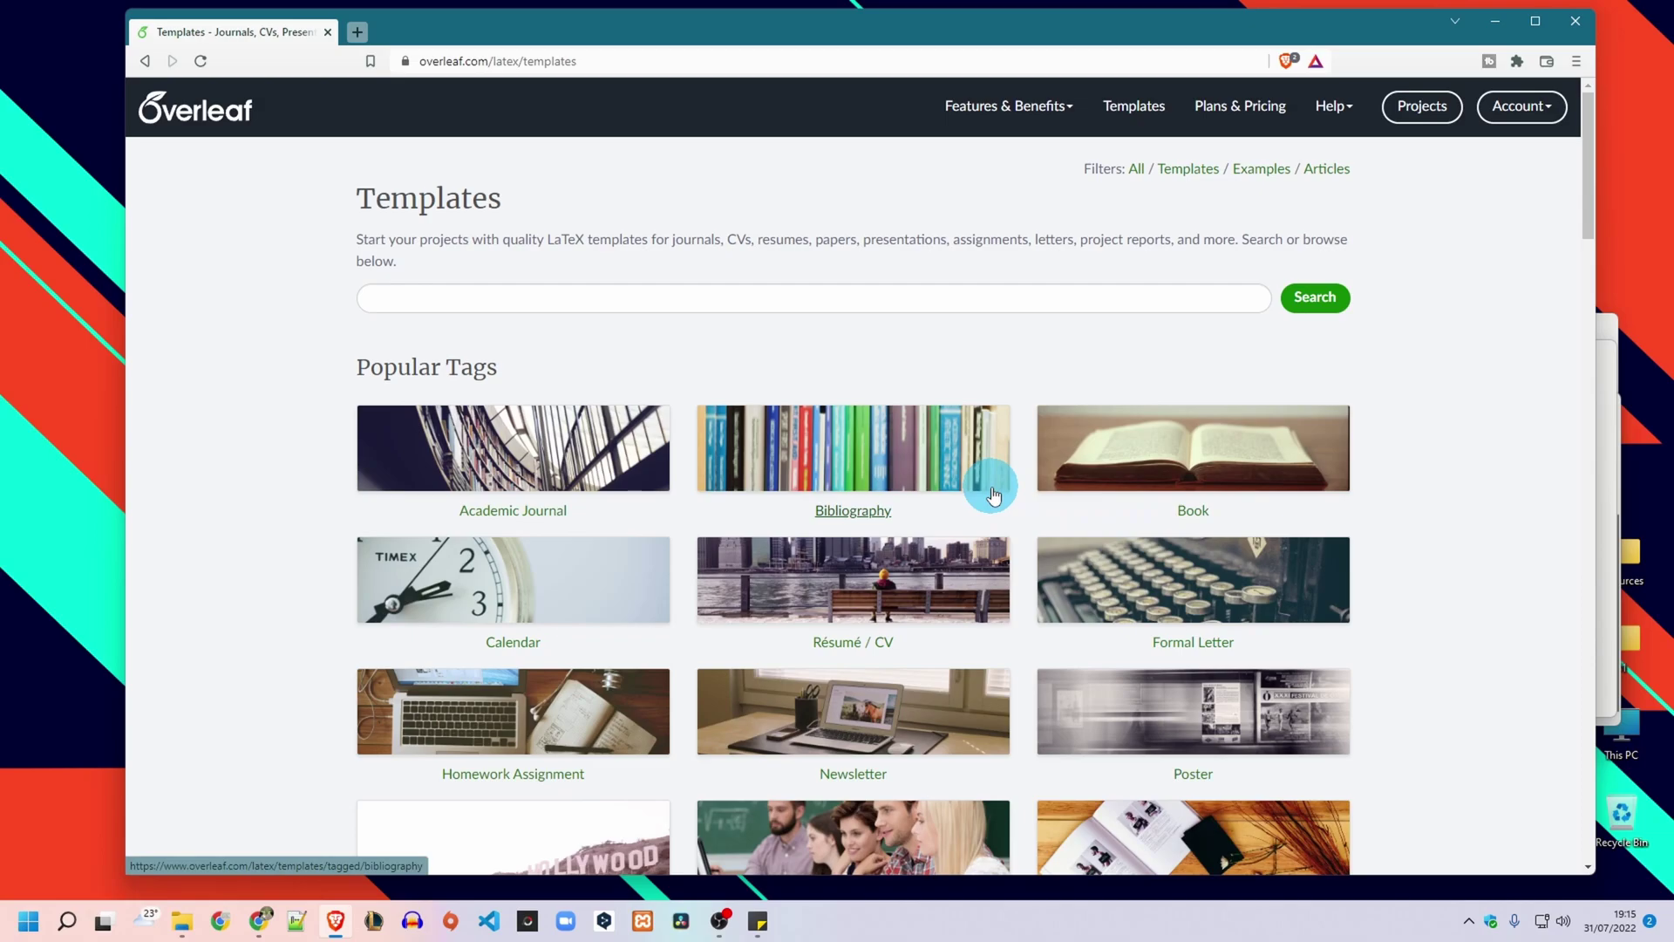
pyautogui.click(828, 617)
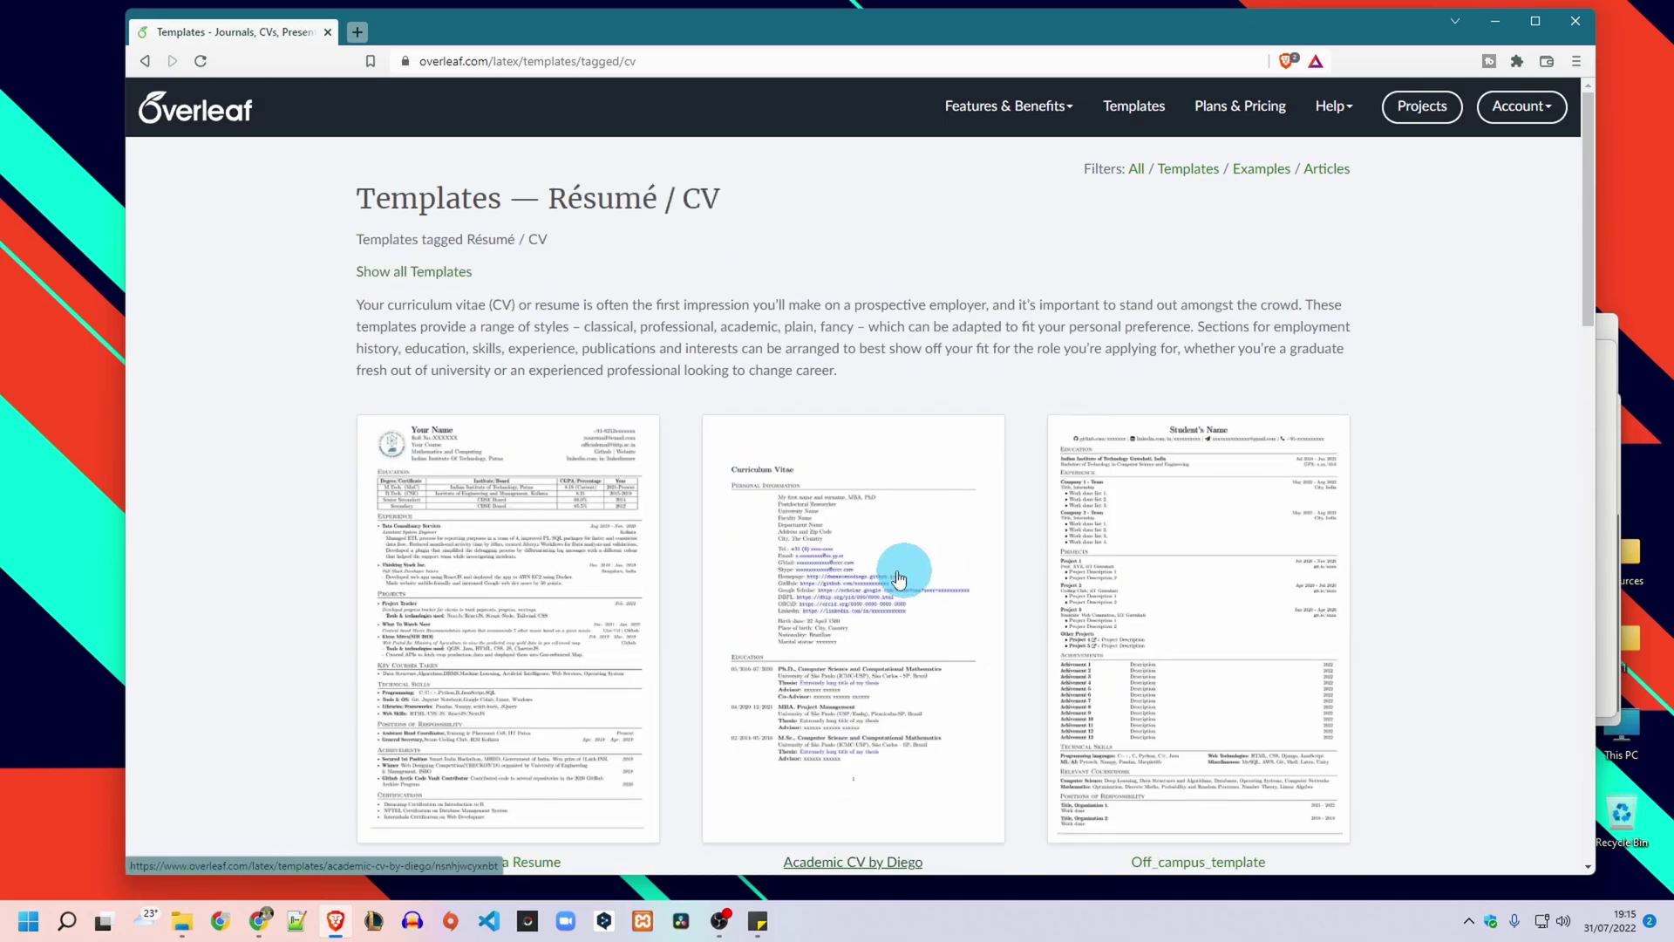
pyautogui.scroll(-5, 715, 597)
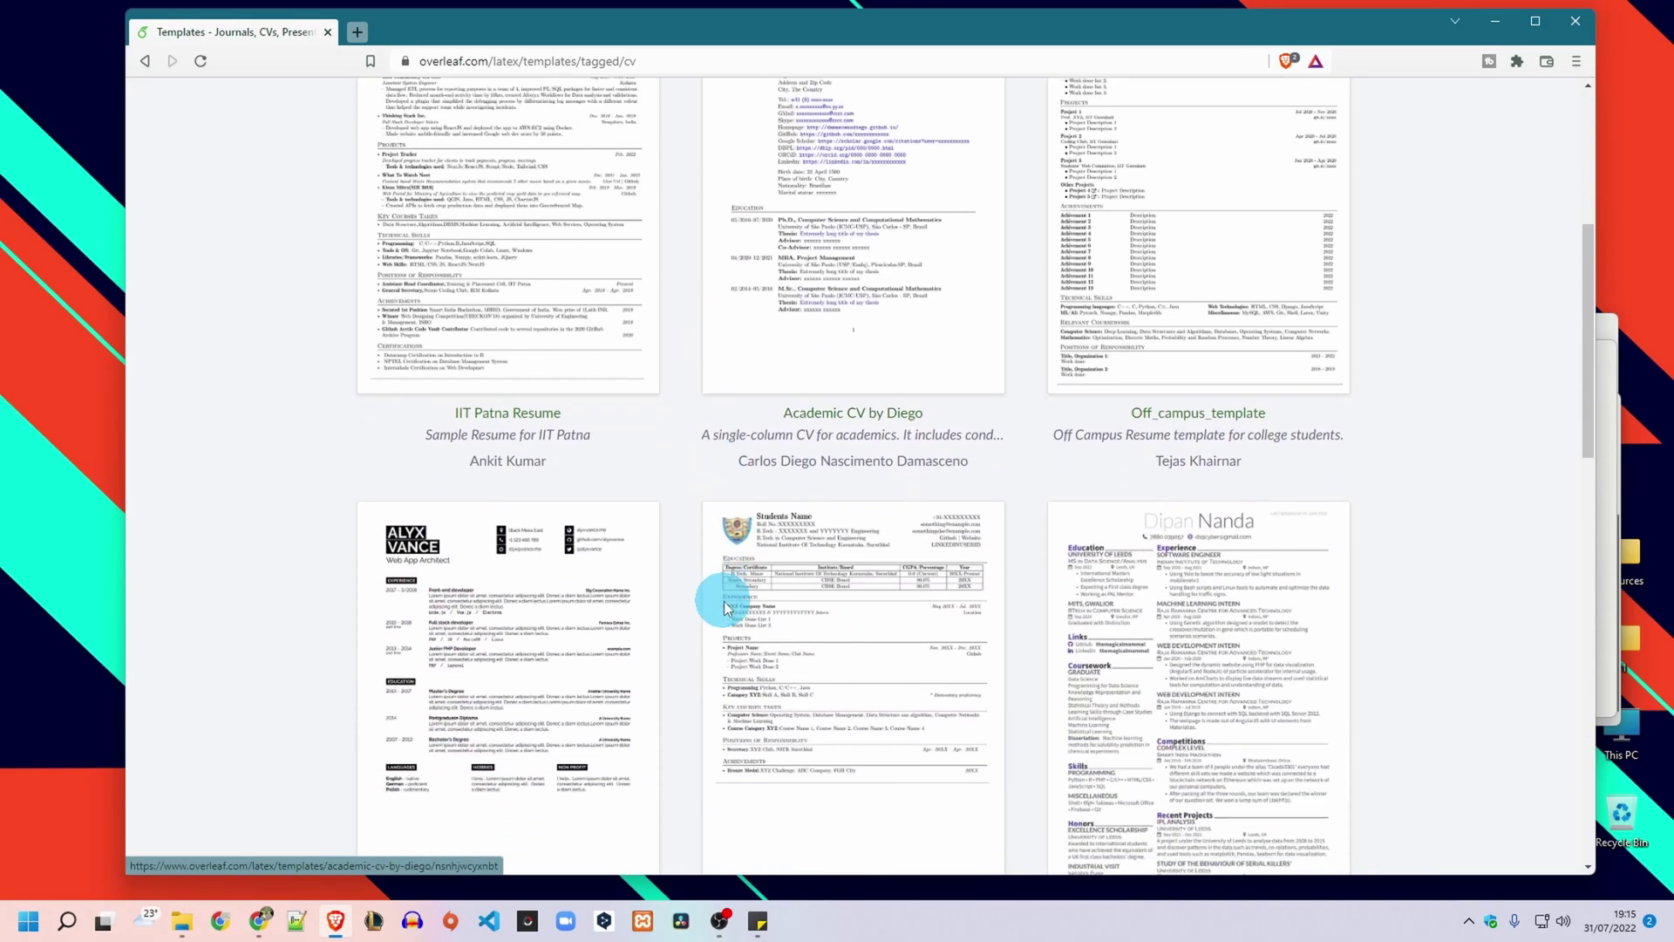
pyautogui.scroll(-3, 723, 600)
pyautogui.scroll(-2, 724, 599)
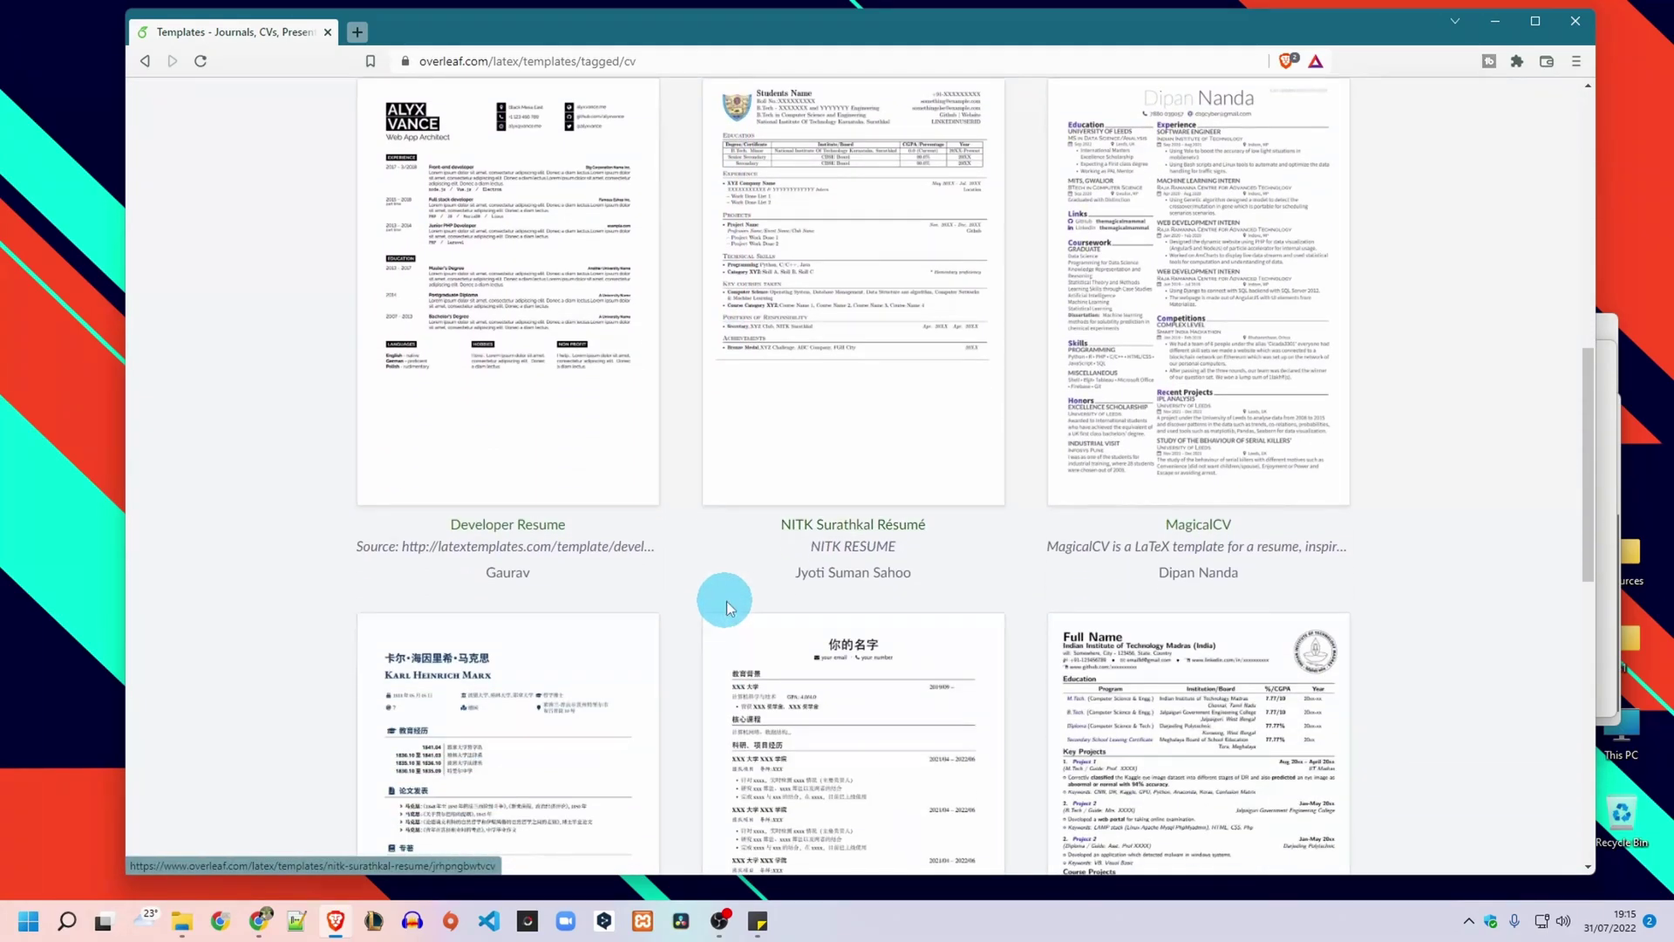
pyautogui.scroll(-4, 761, 598)
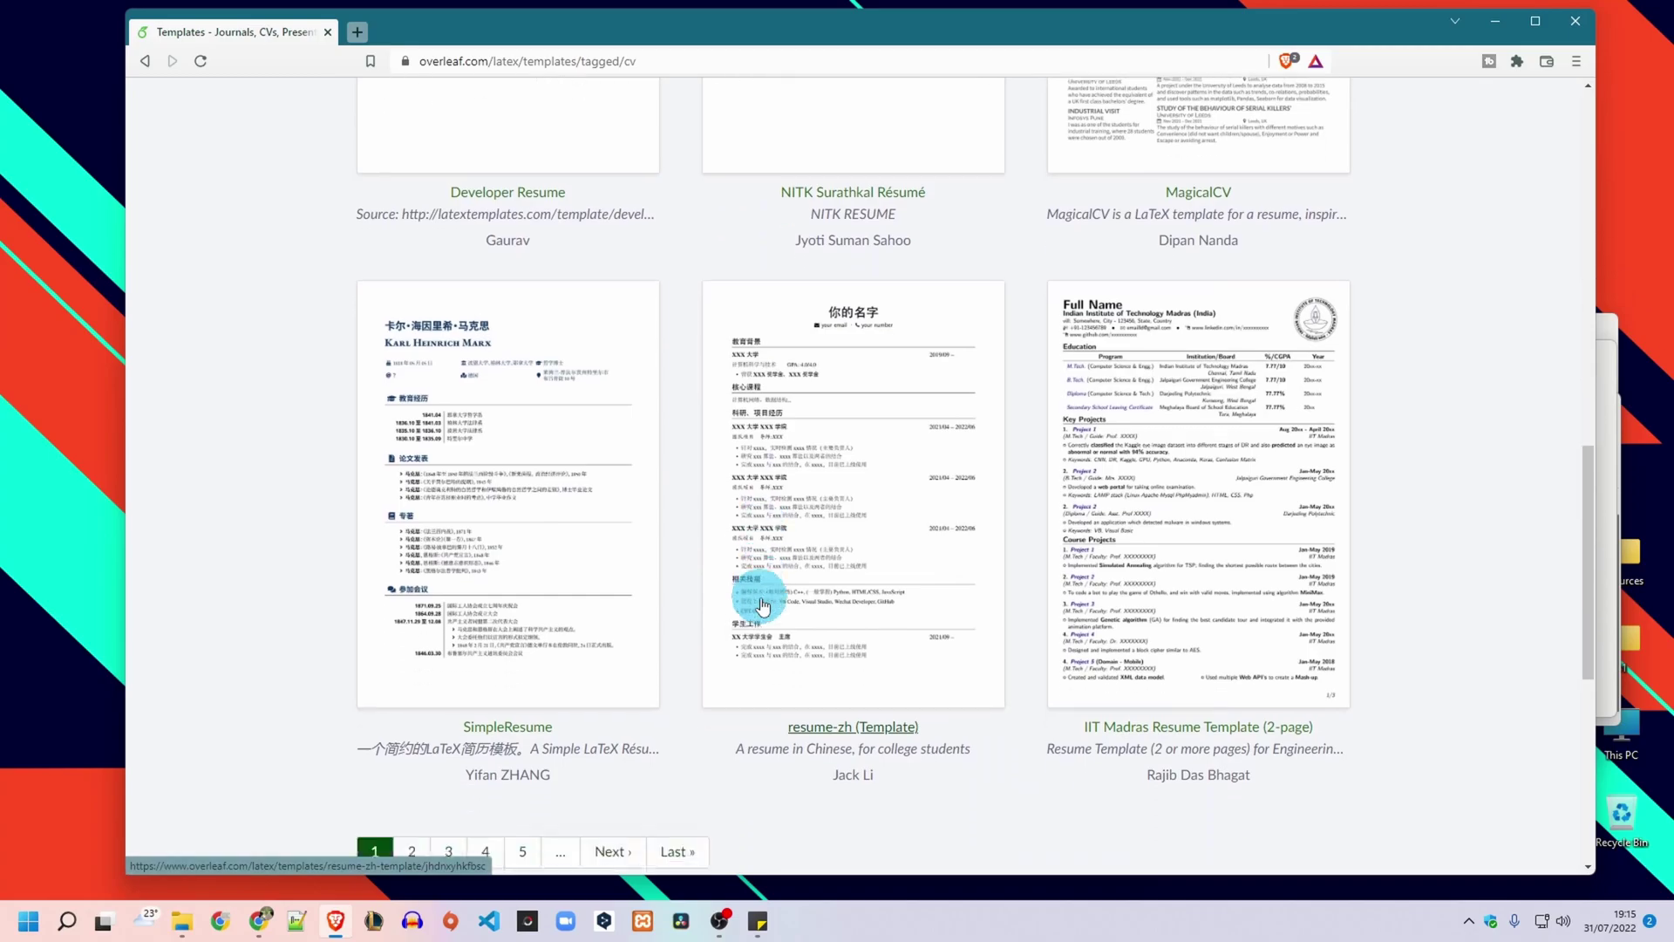
pyautogui.scroll(-4, 760, 600)
pyautogui.scroll(9, 822, 607)
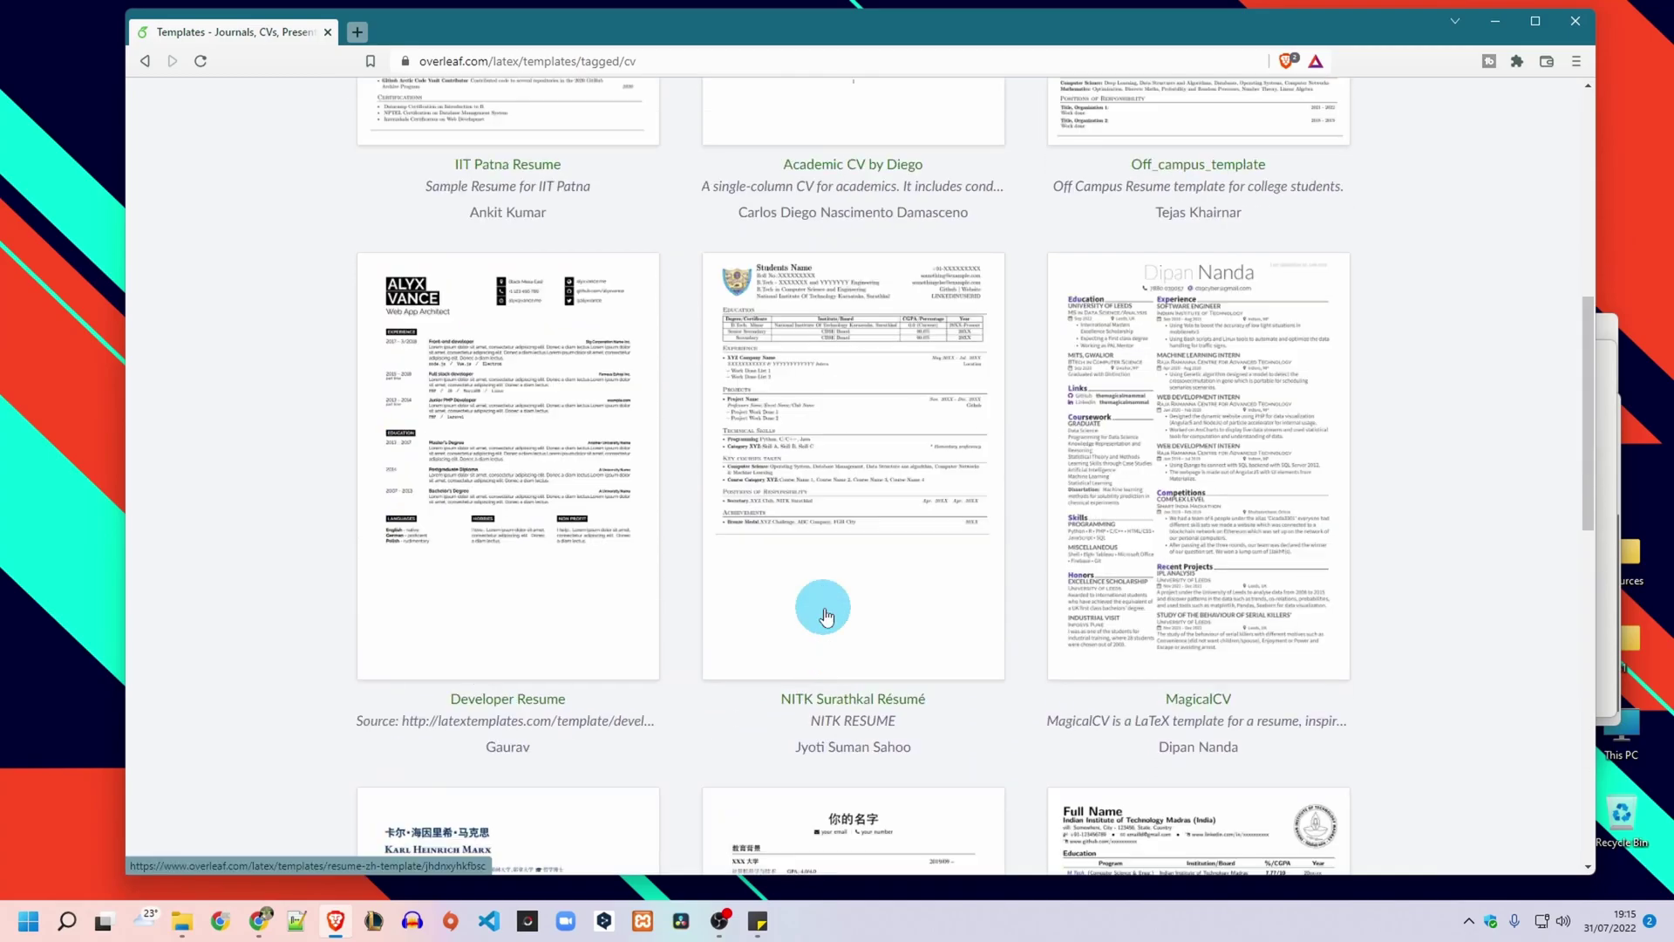
pyautogui.scroll(8, 824, 608)
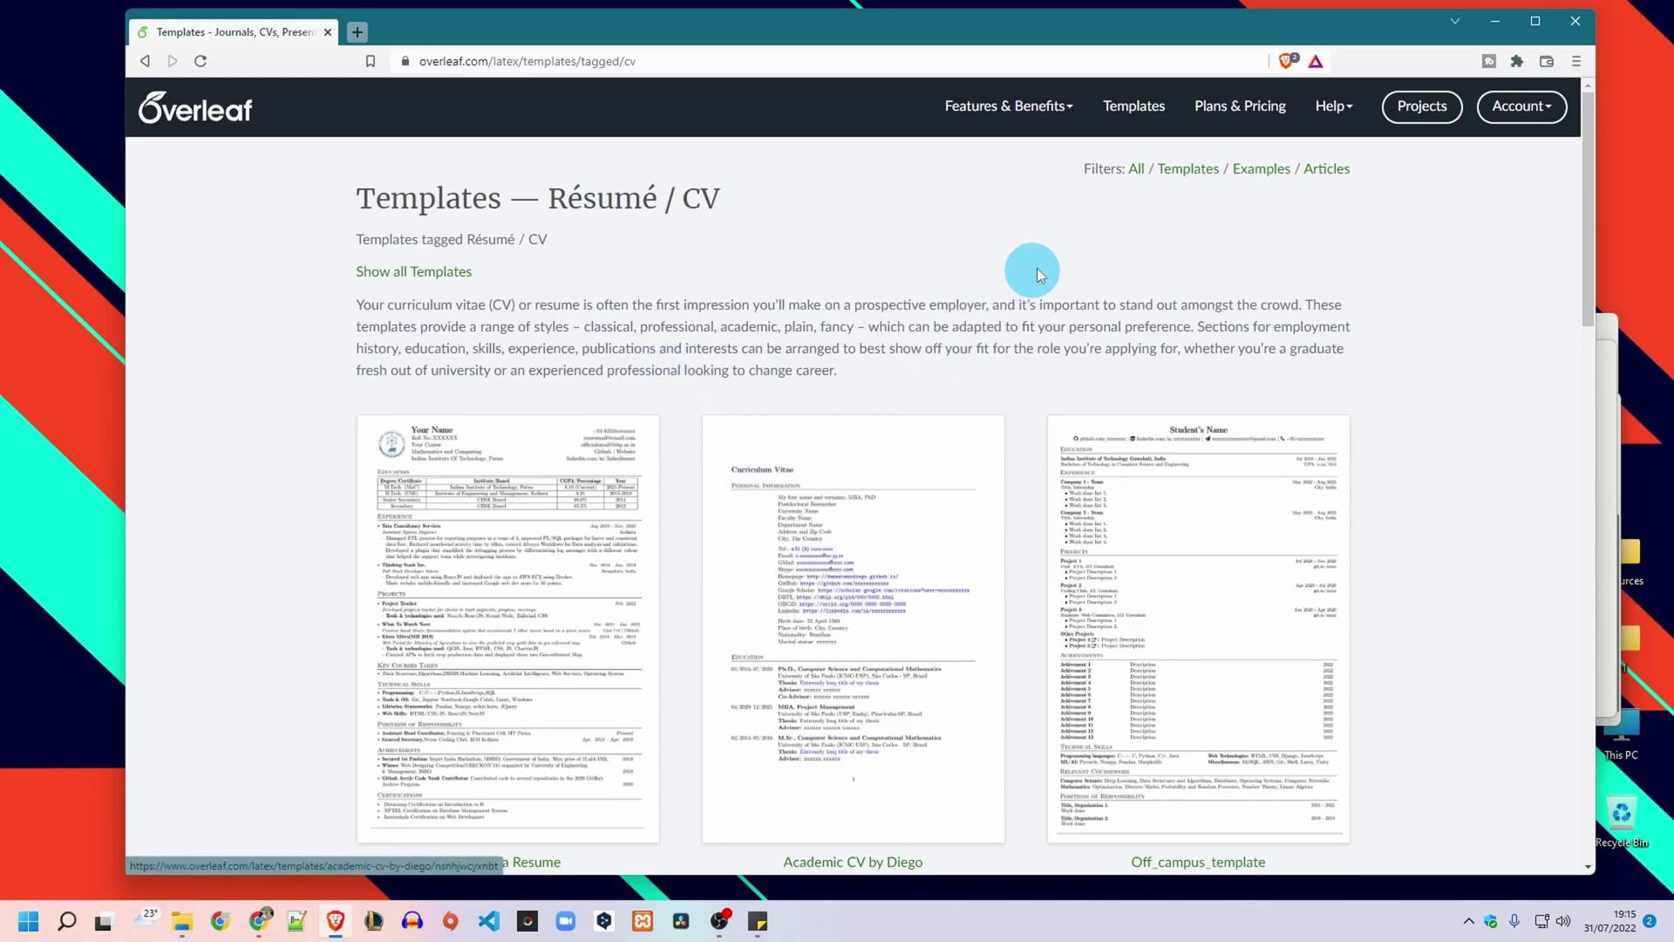
# Step: Copy the template name "Curriculum Vitae Template" from the sticky note and close the note
pyautogui.click(1609, 536)
pyautogui.tripleClick(1293, 388)
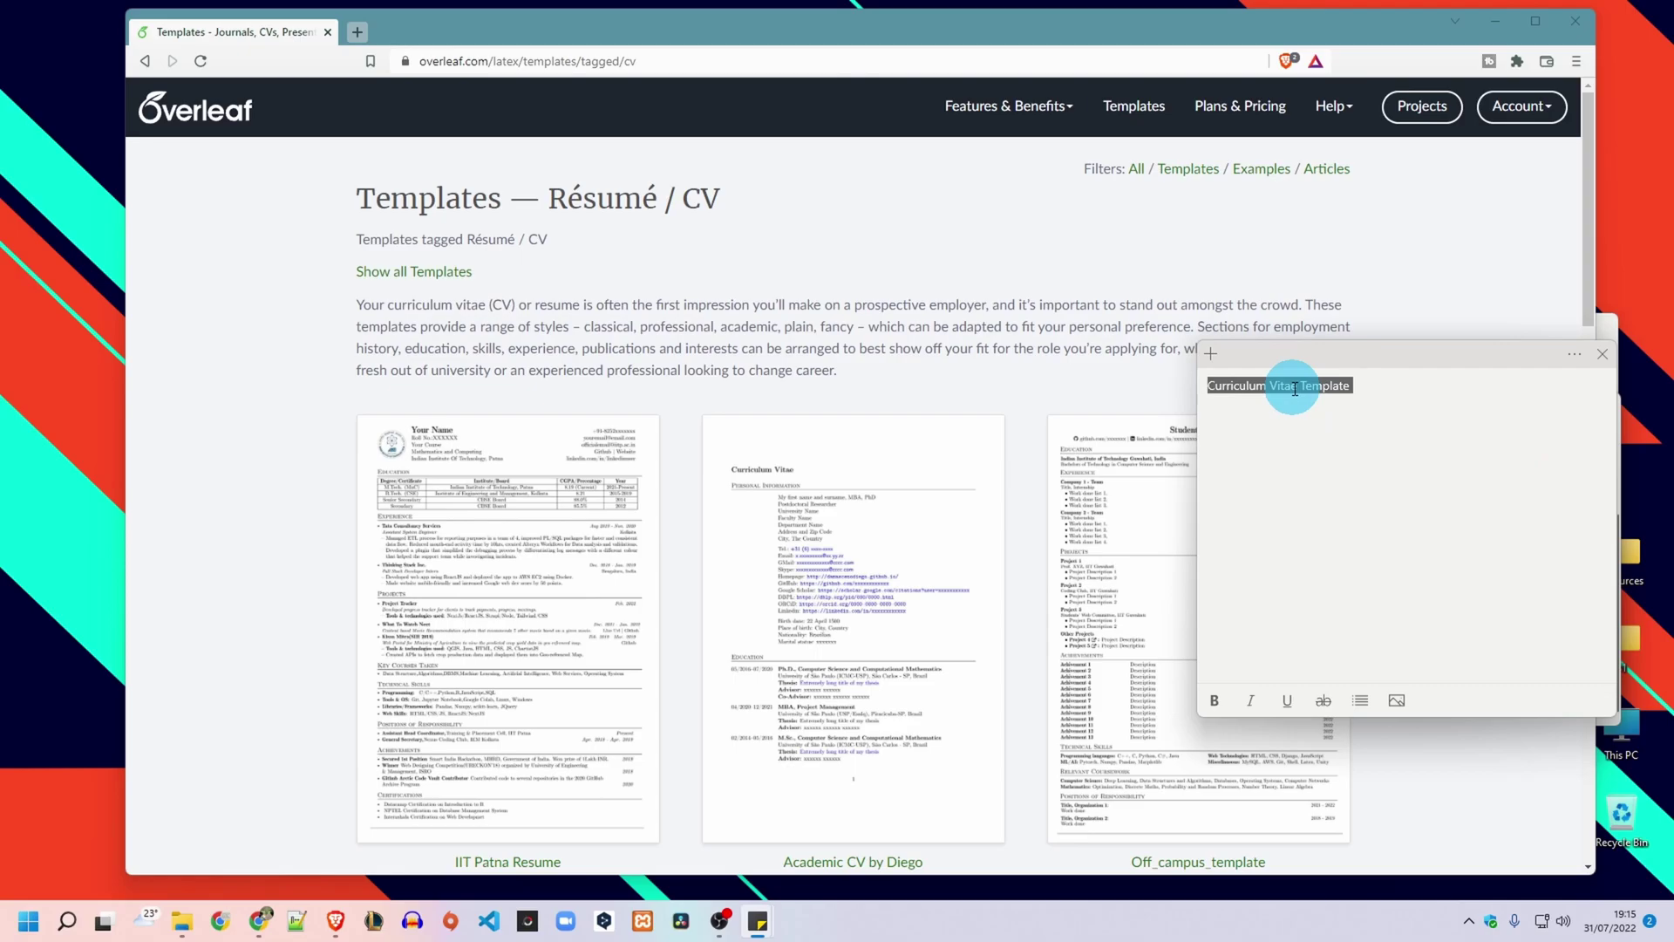
pyautogui.rightClick(1294, 388)
pyautogui.click(1297, 405)
pyautogui.click(1601, 356)
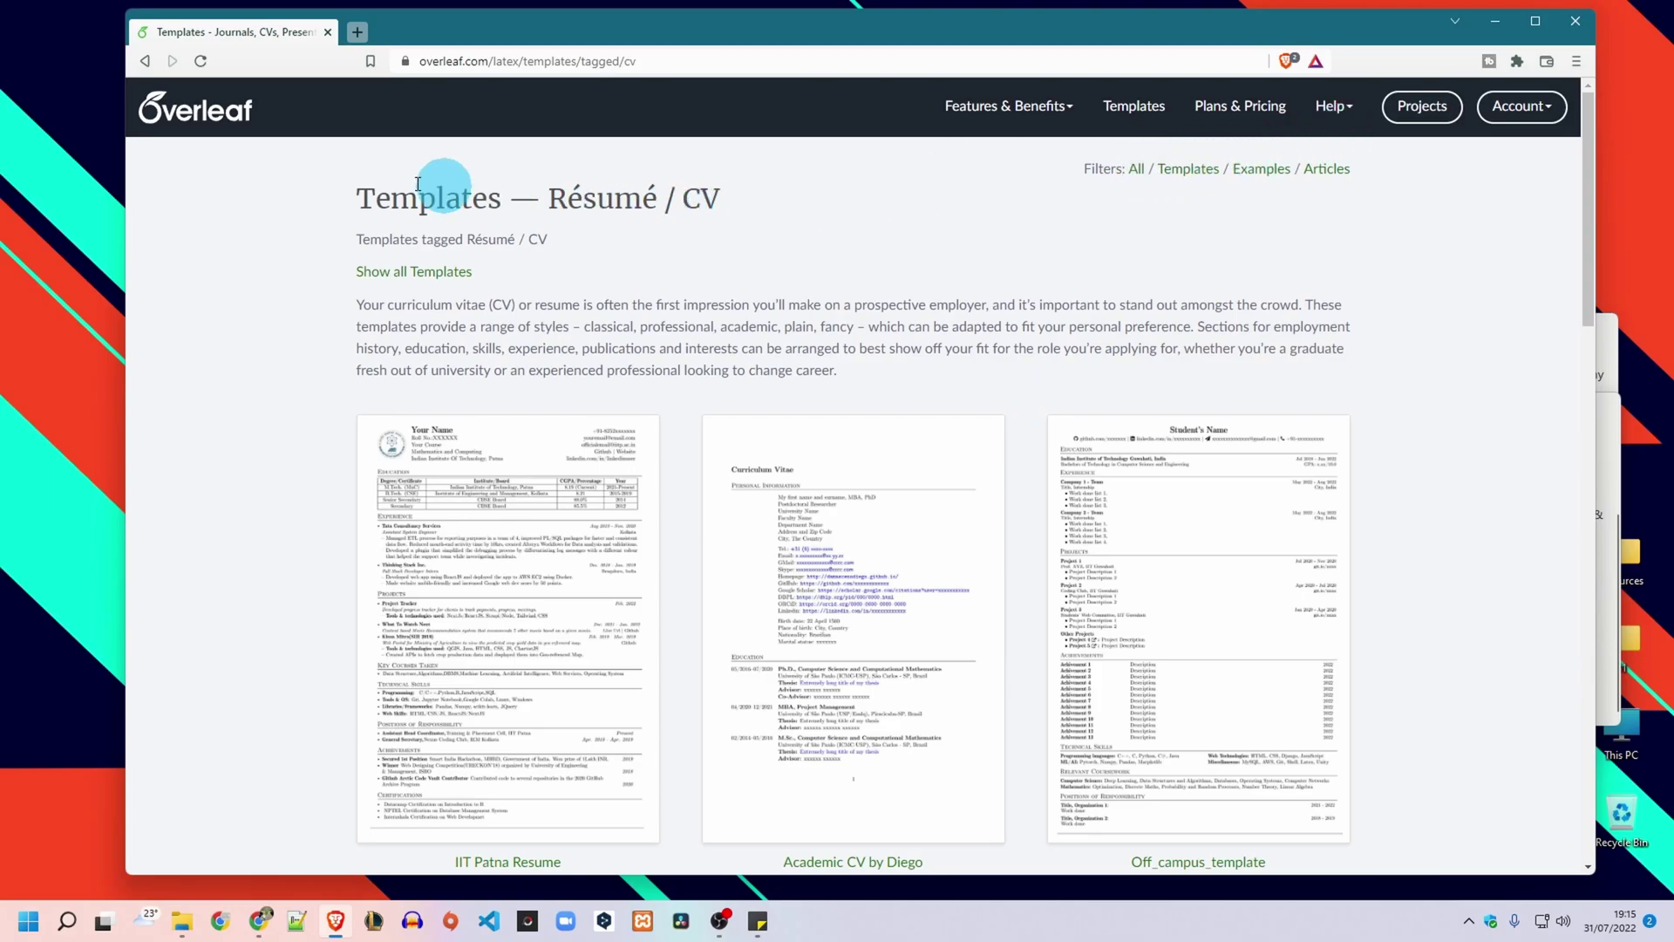
# Step: Search all templates for "Curriculum Vitae Template" and open the matching template as a new project
pyautogui.click(1133, 105)
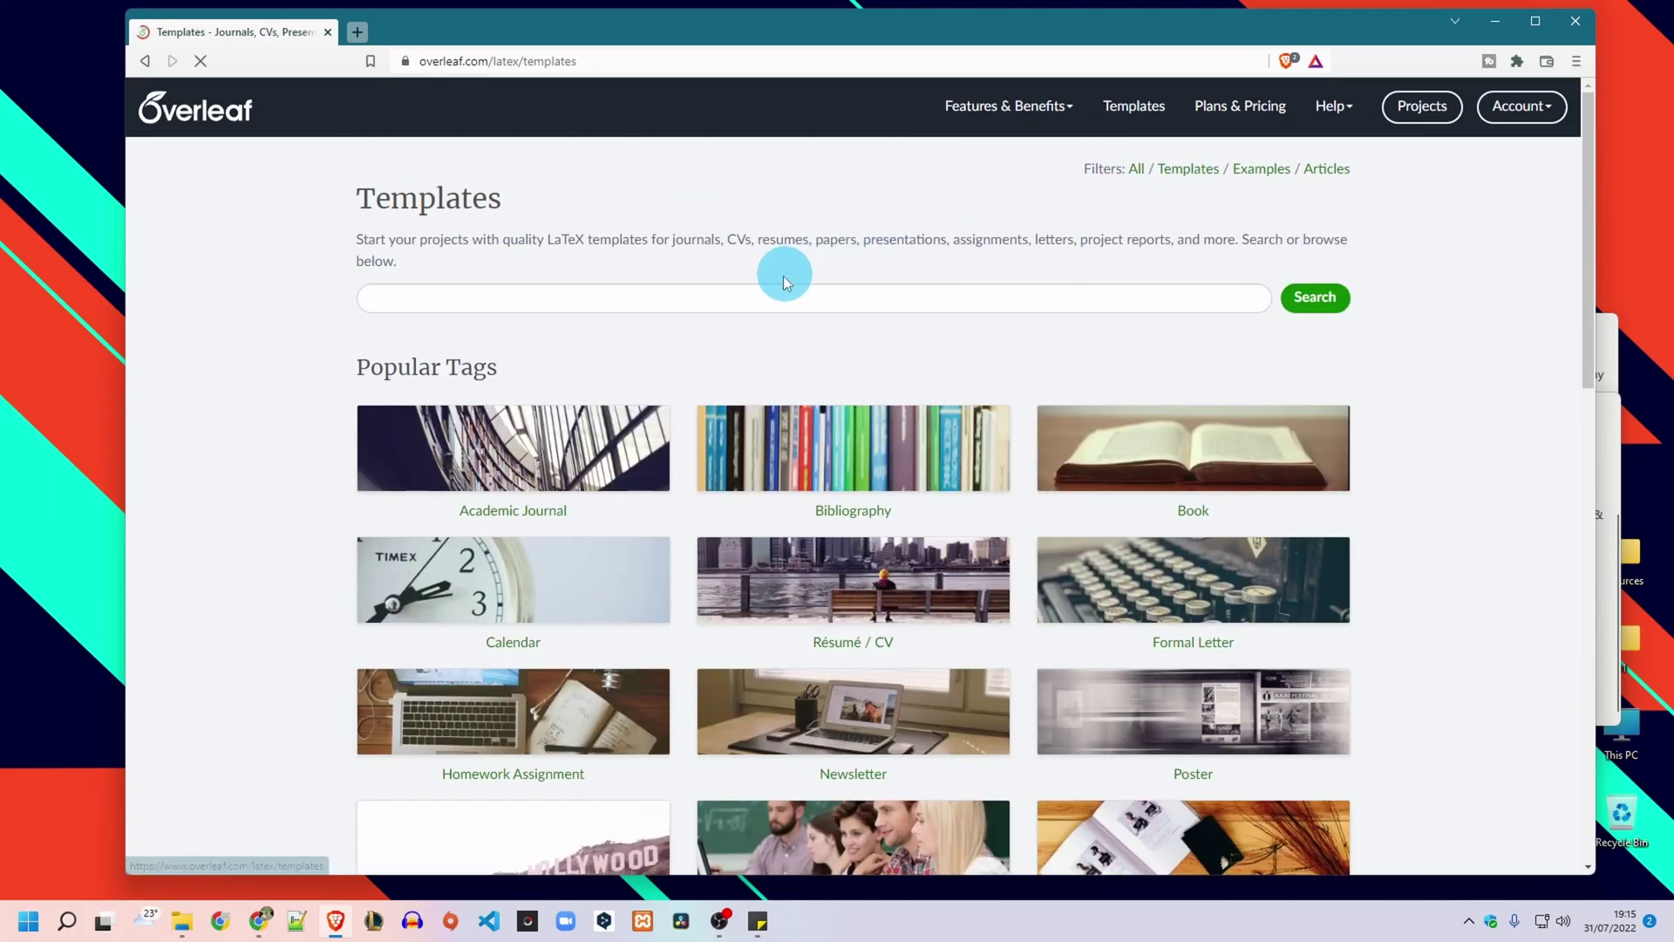
pyautogui.click(686, 298)
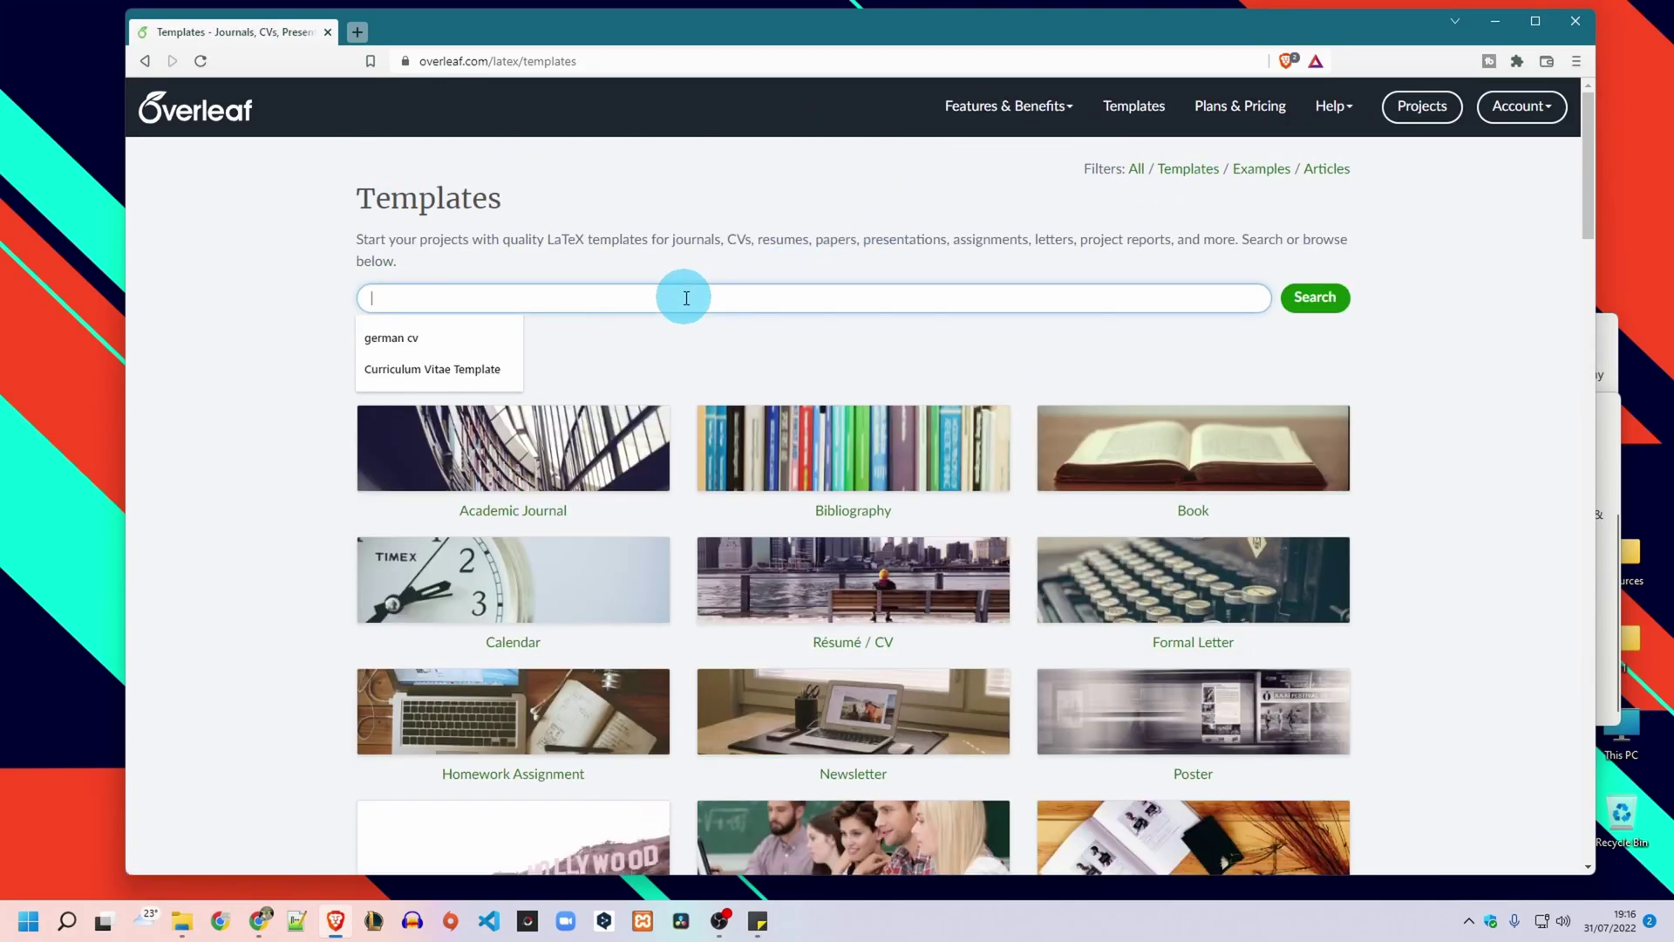
pyautogui.click(445, 368)
pyautogui.click(1314, 297)
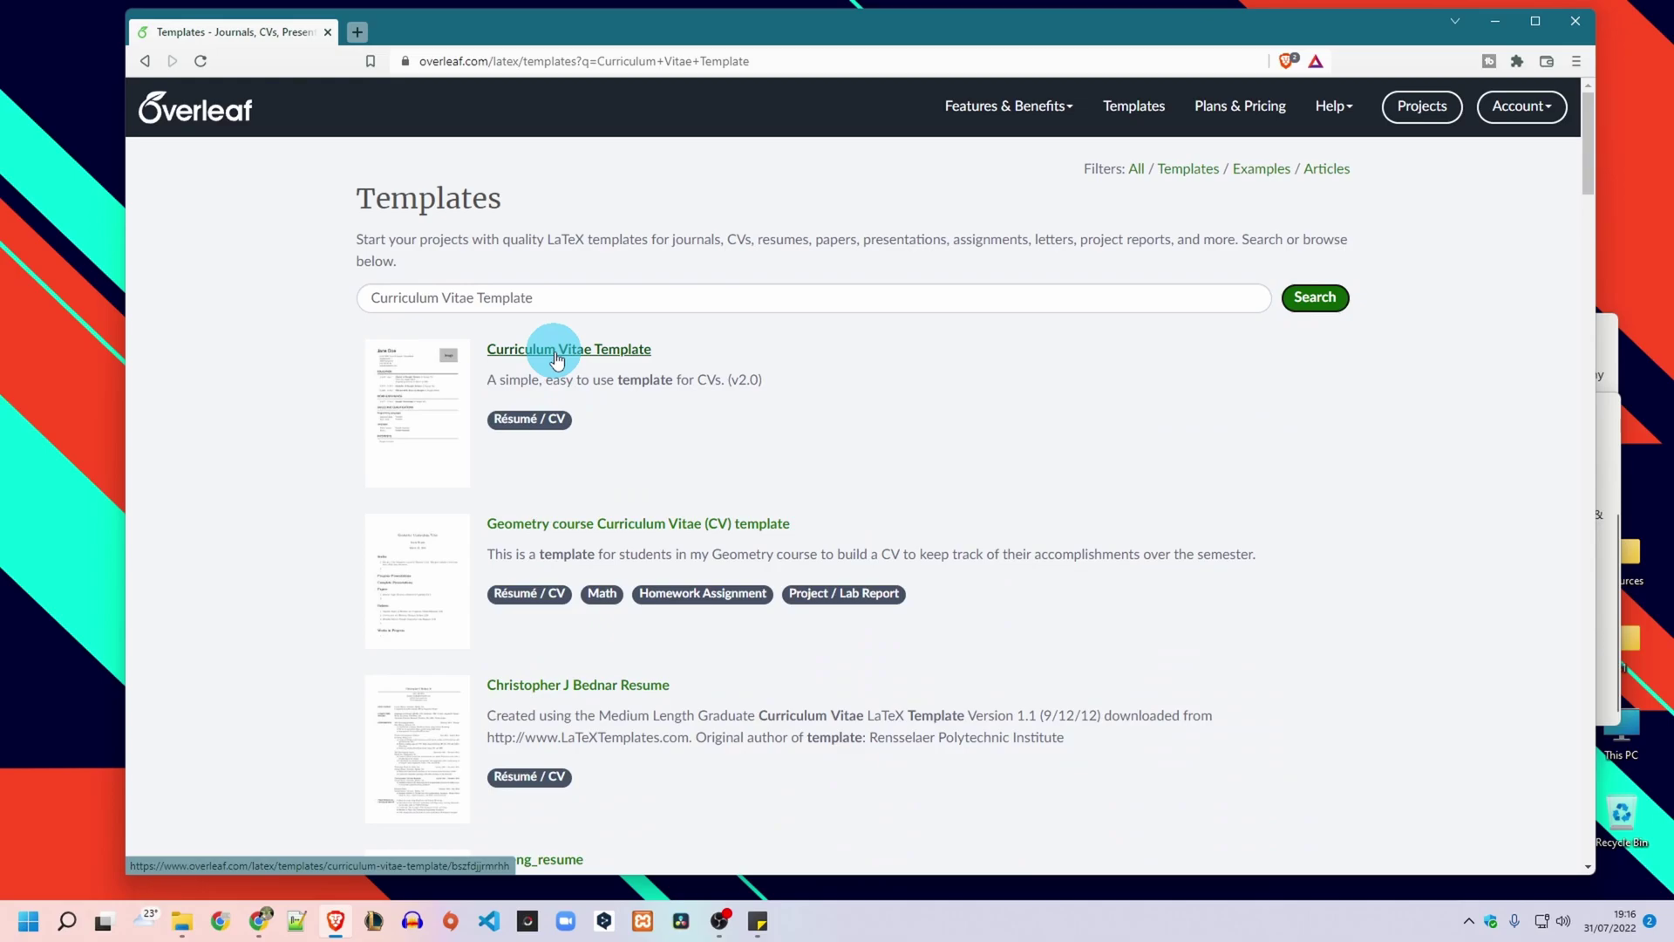
pyautogui.click(557, 357)
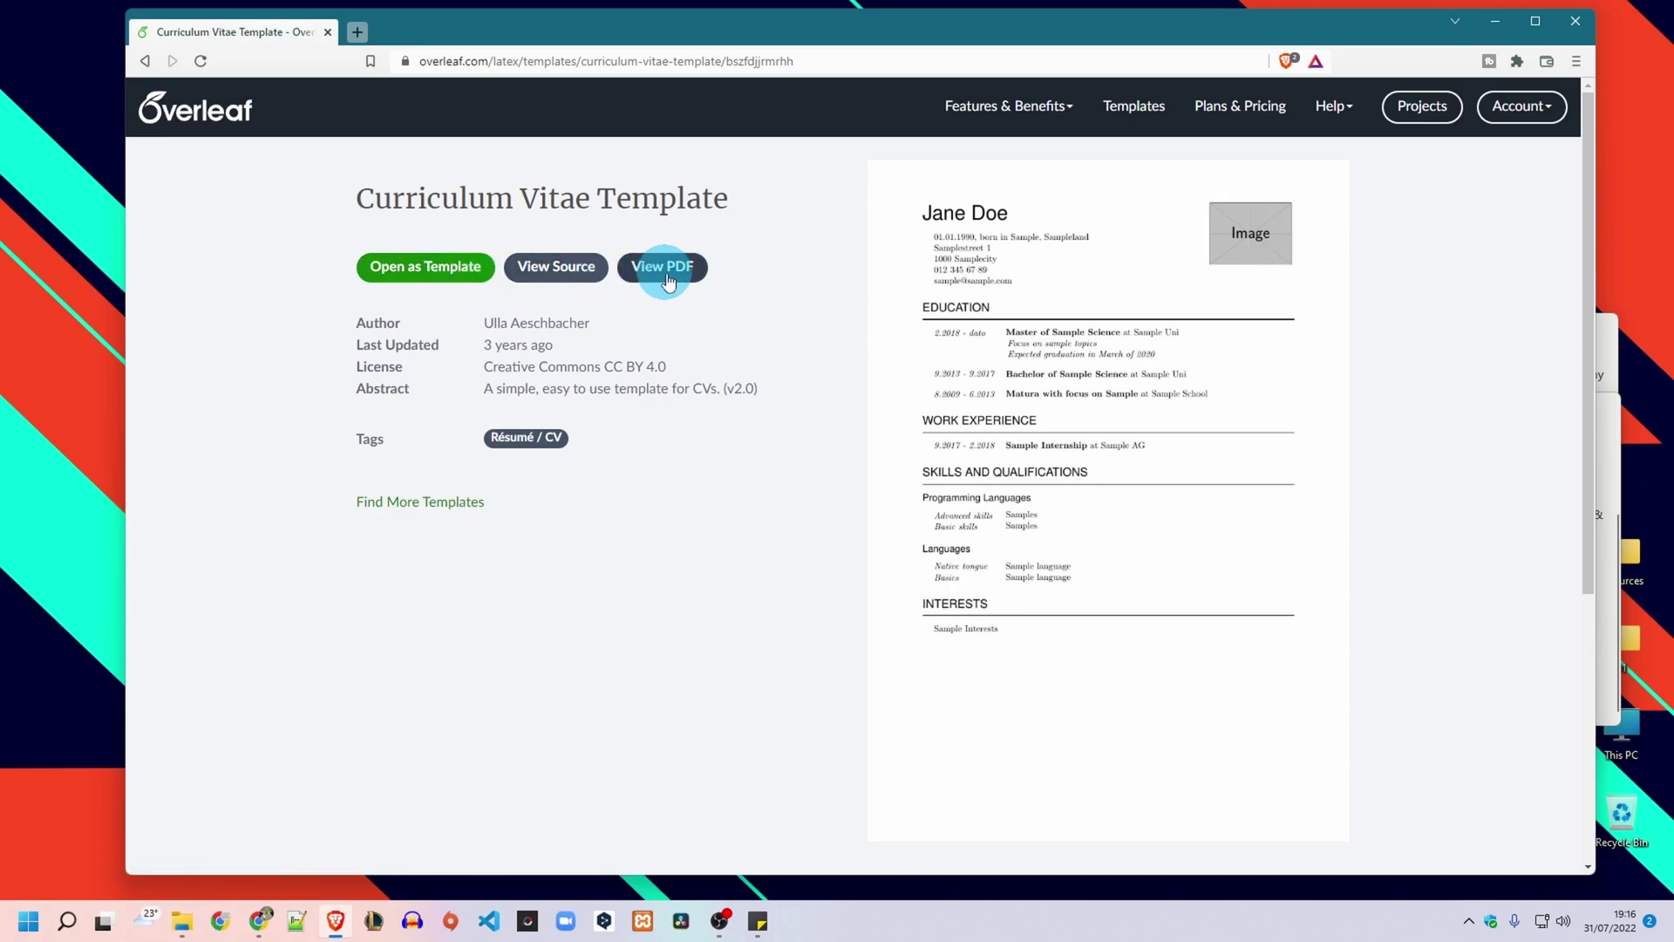
pyautogui.click(425, 276)
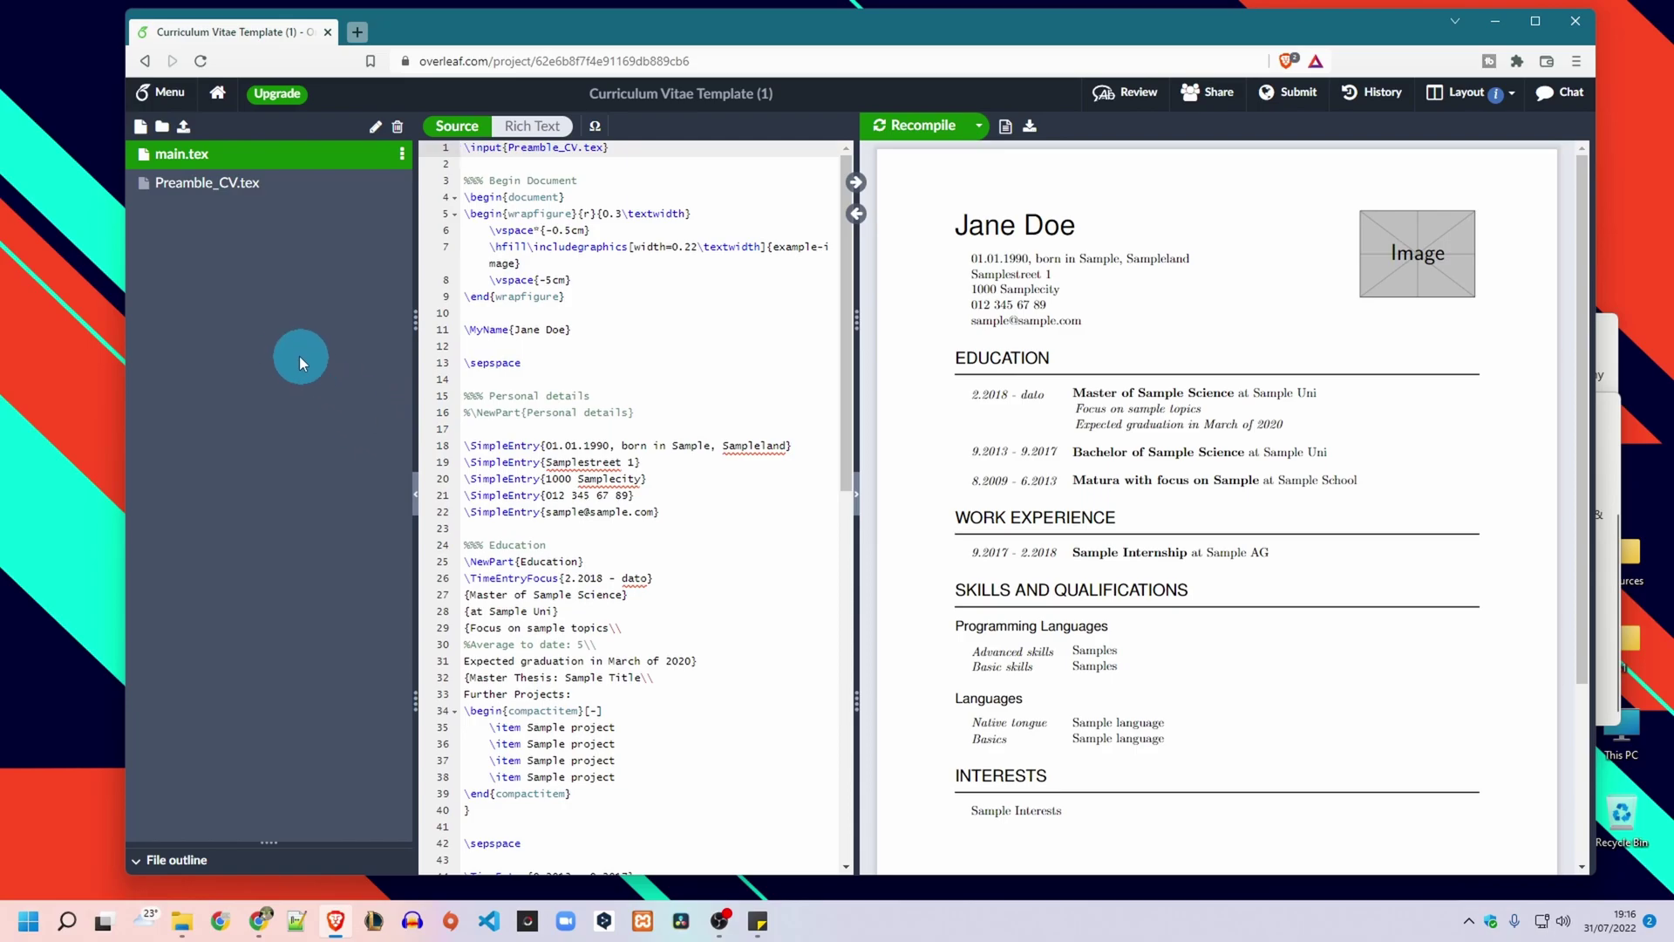
# Step: Inspect the project's Preamble_CV.tex and main.tex files, ending in main.tex
pyautogui.click(207, 185)
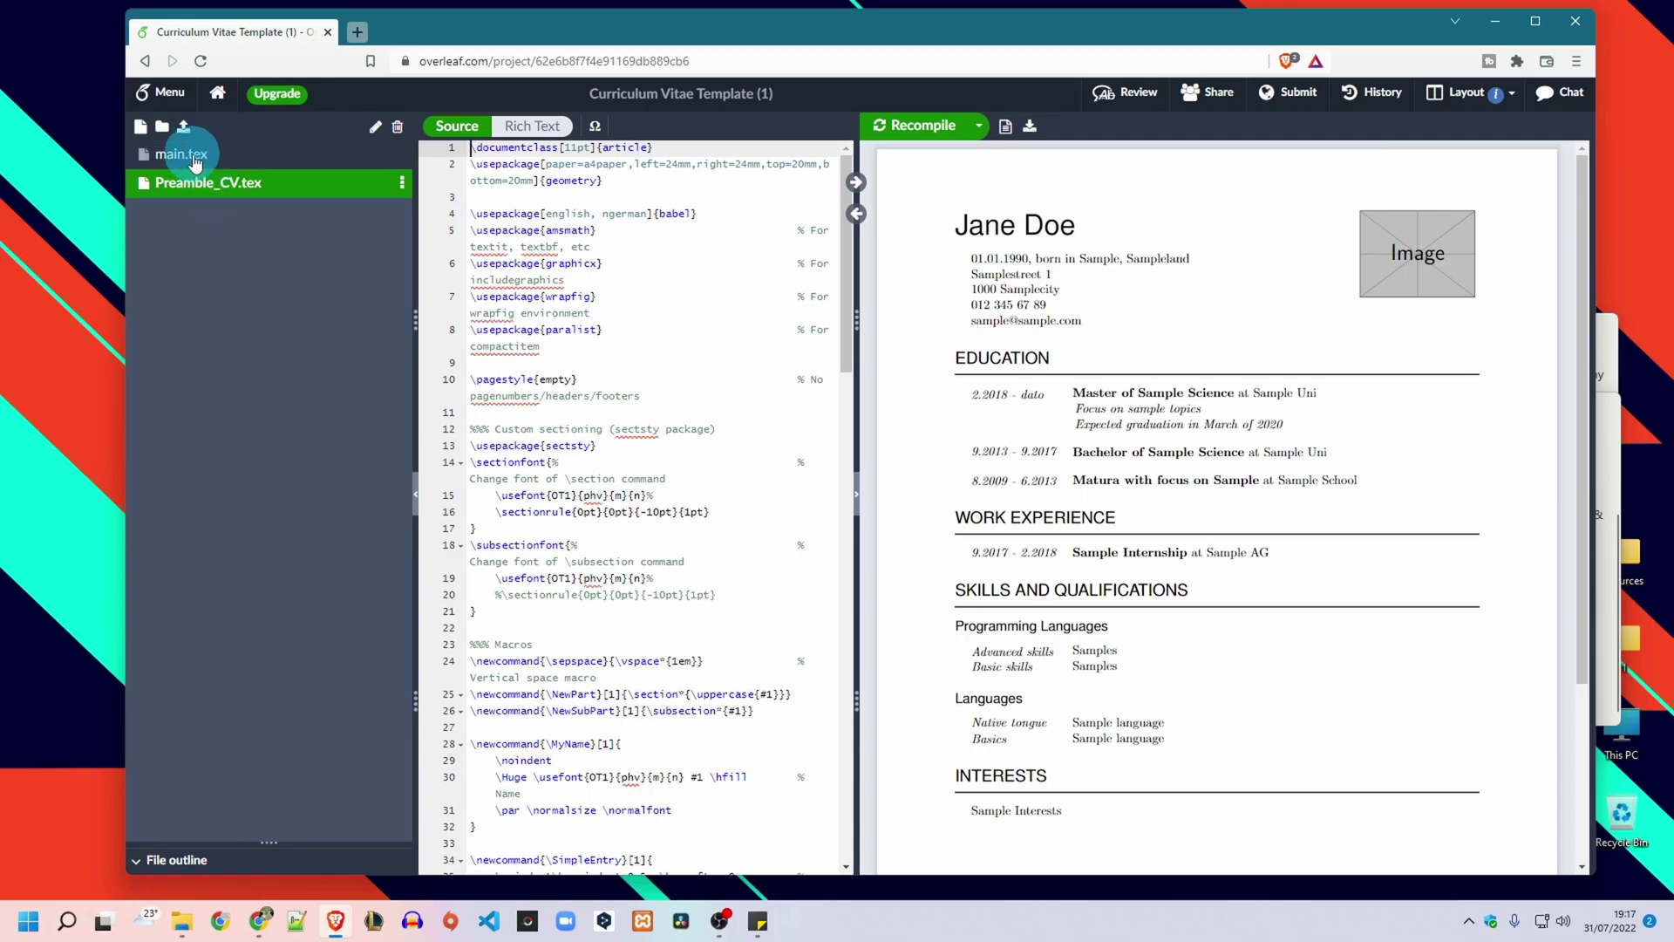
pyautogui.click(189, 159)
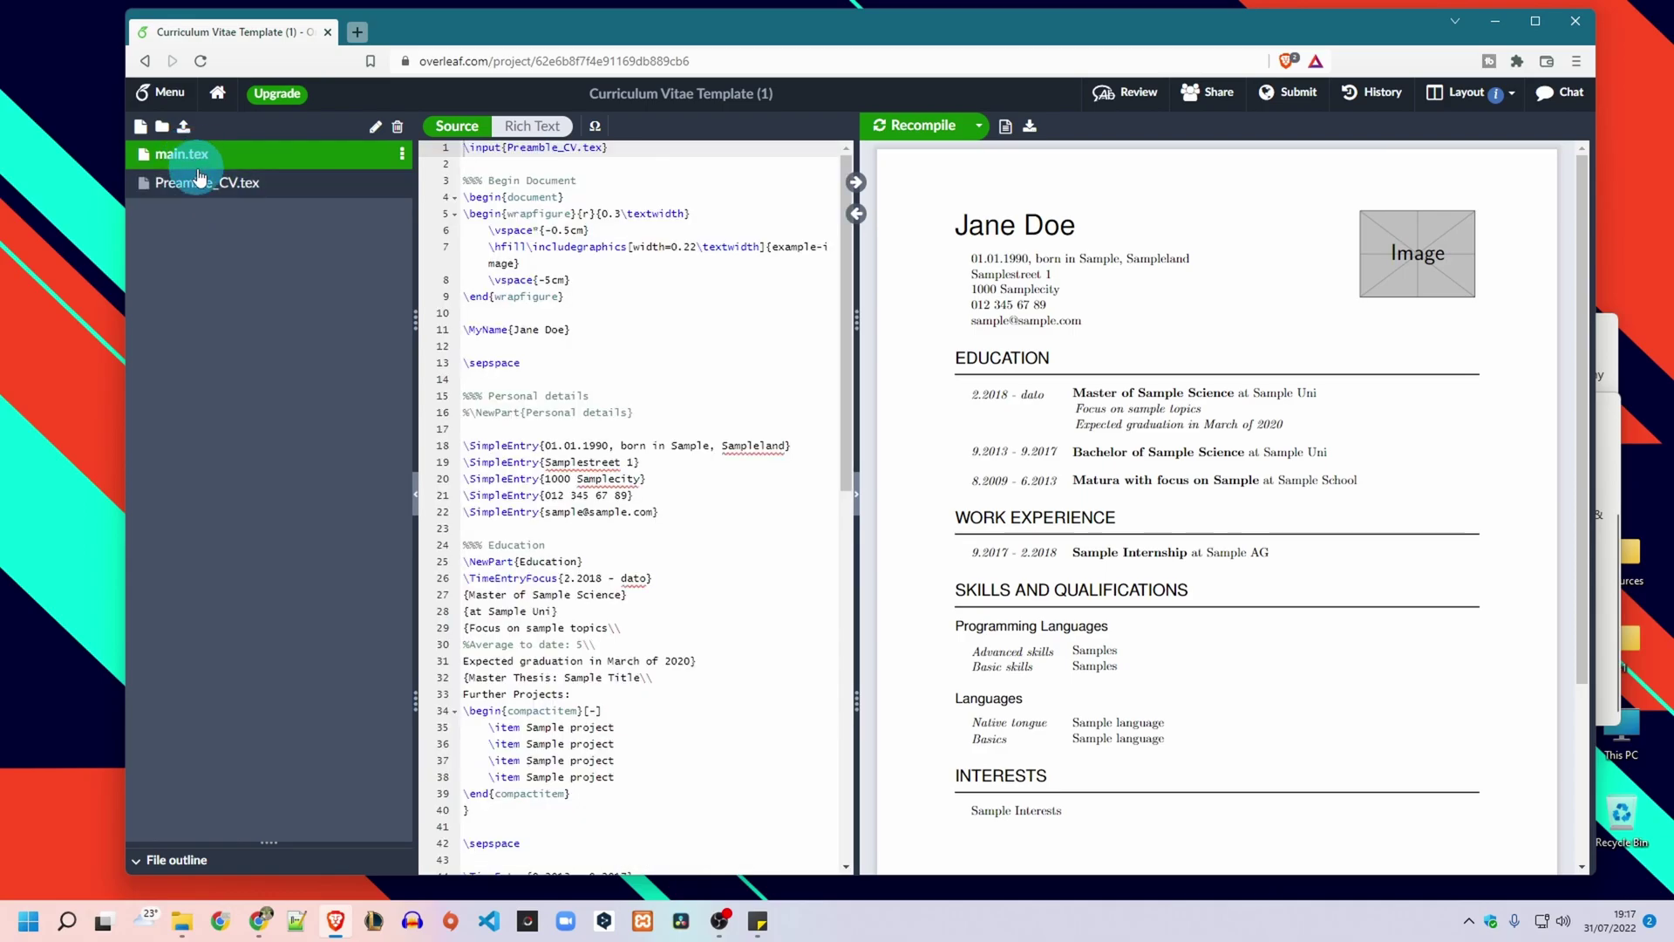
pyautogui.click(209, 184)
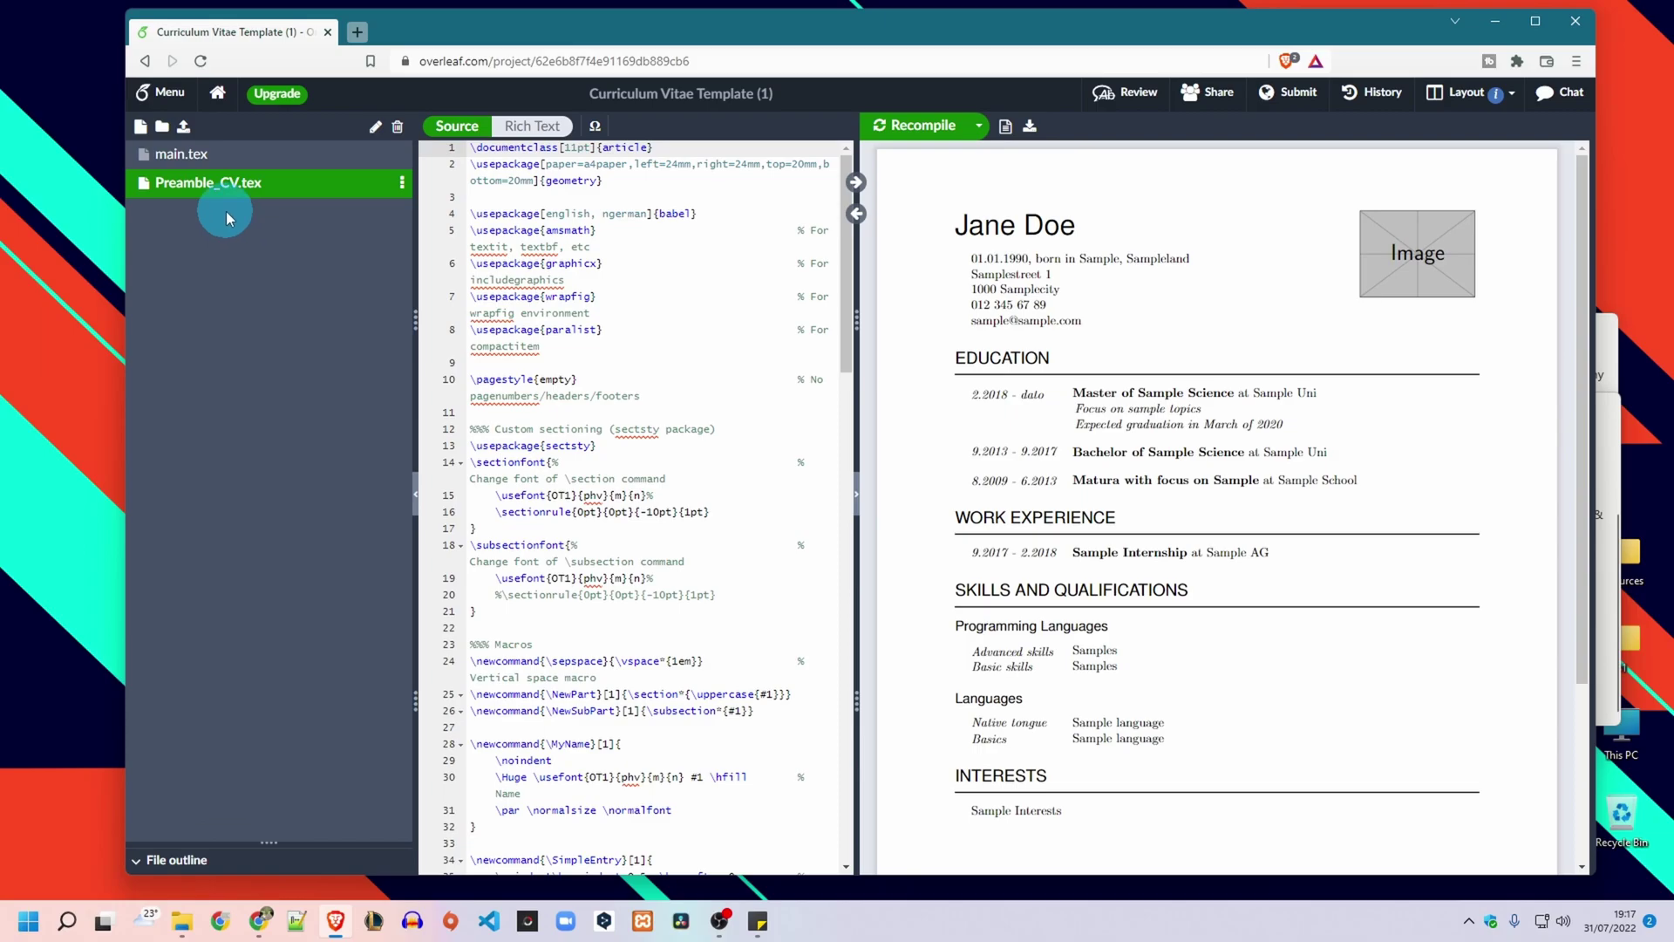
pyautogui.click(210, 166)
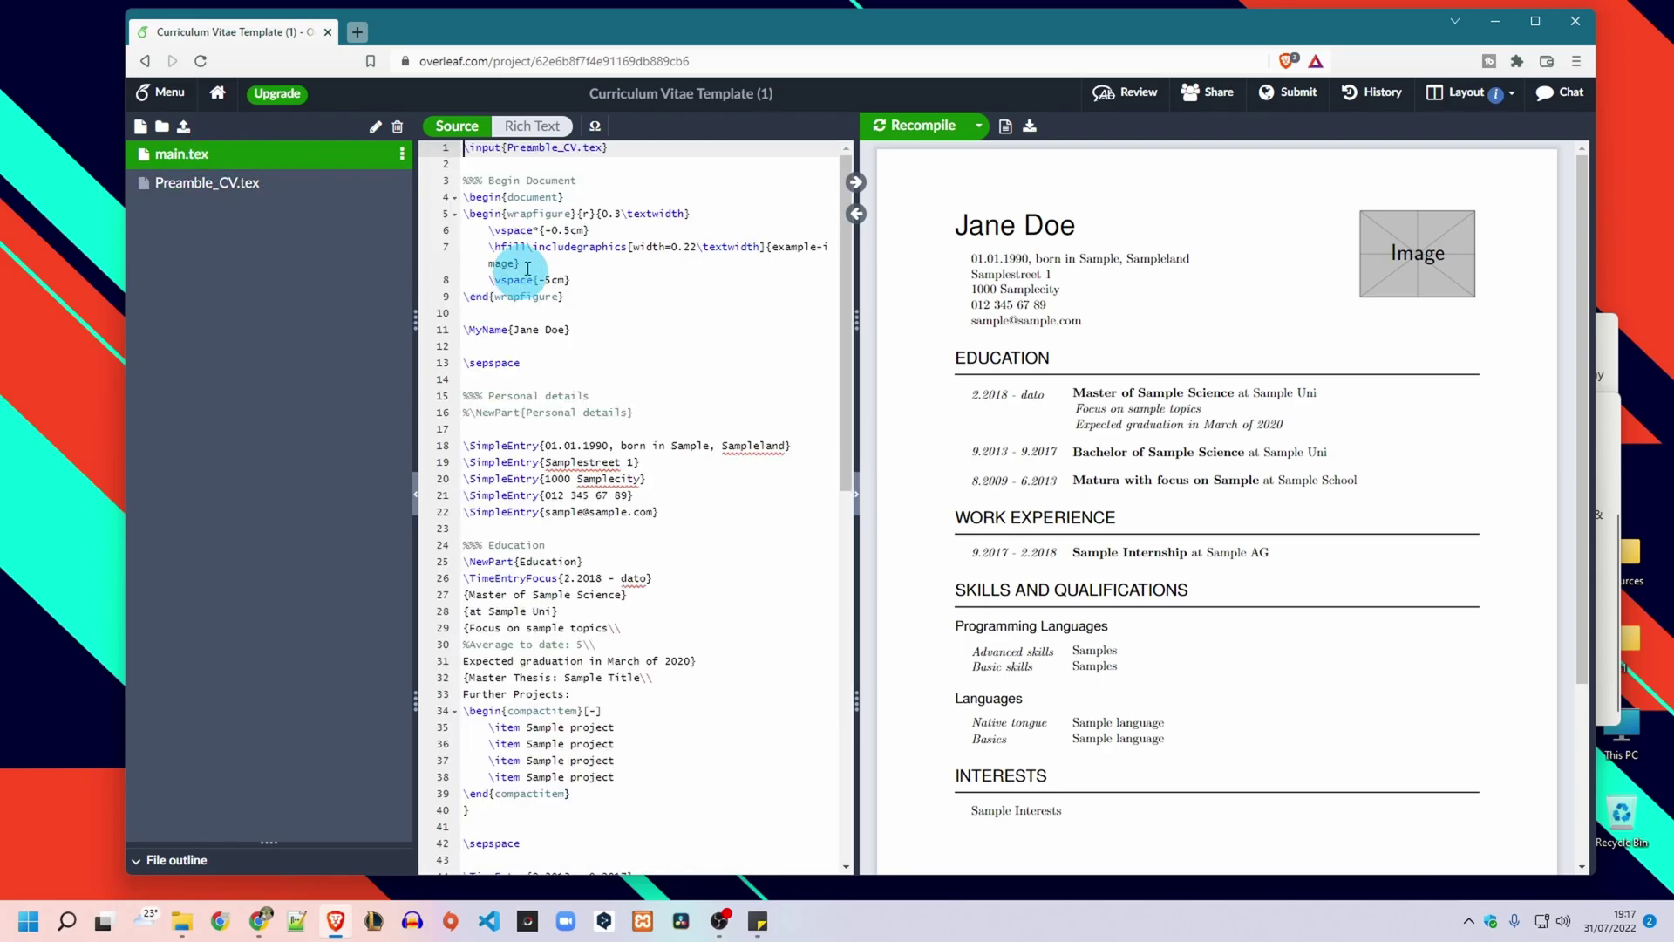
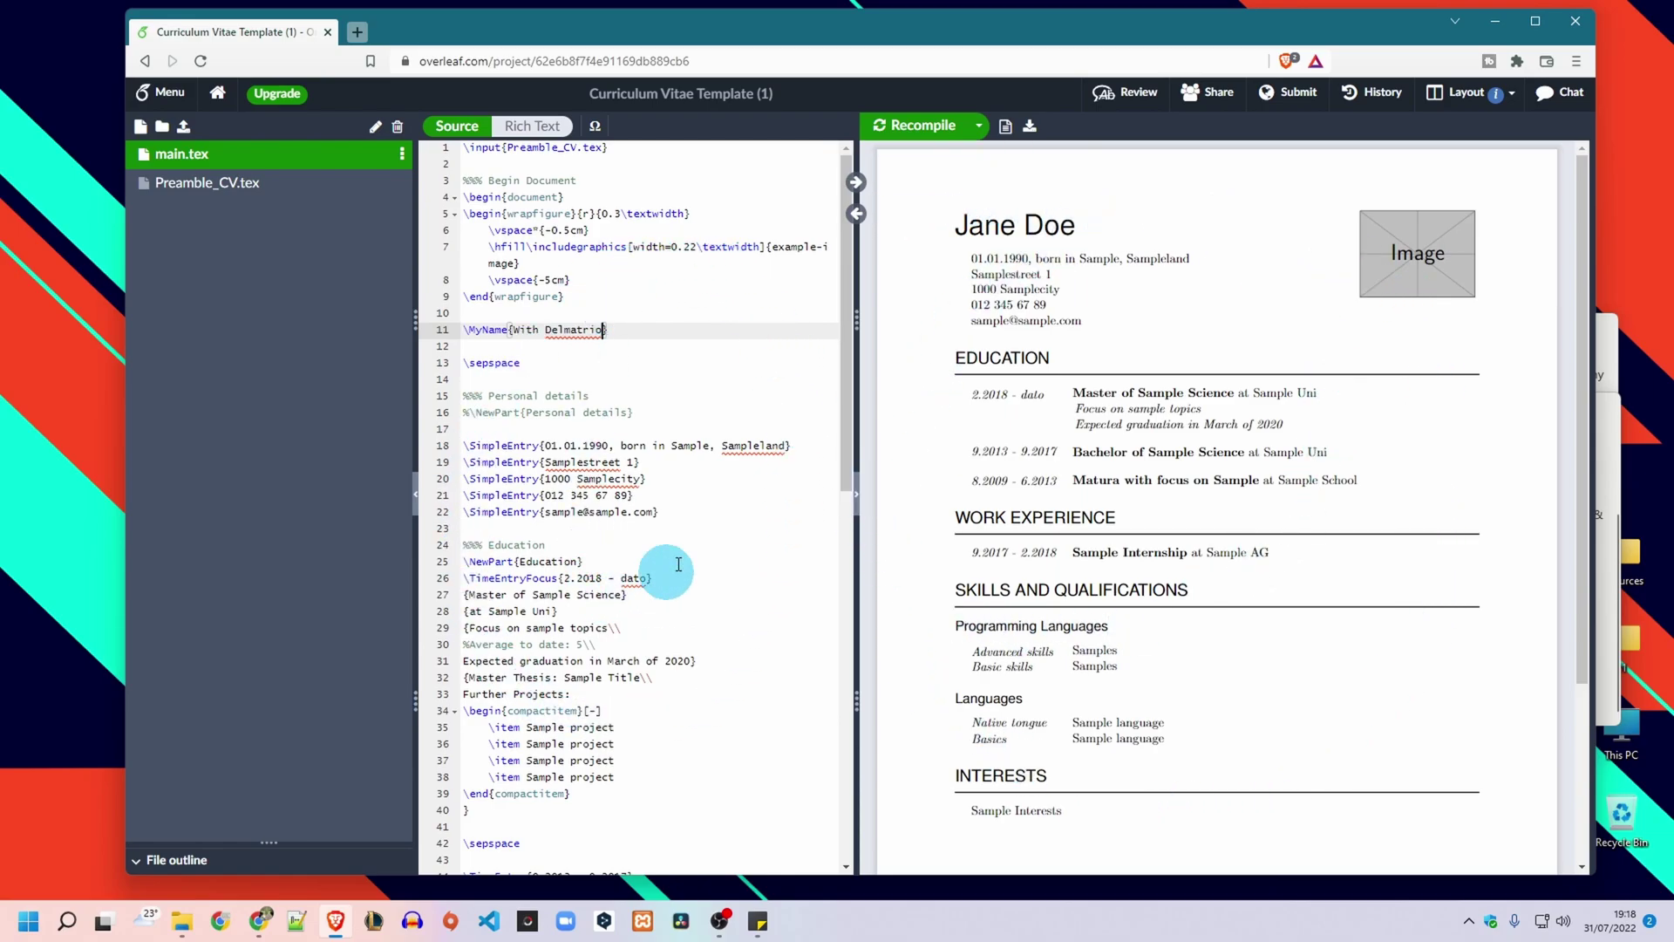
# Step: Recompile the CV to apply the edited name line to the PDF preview
pyautogui.click(922, 126)
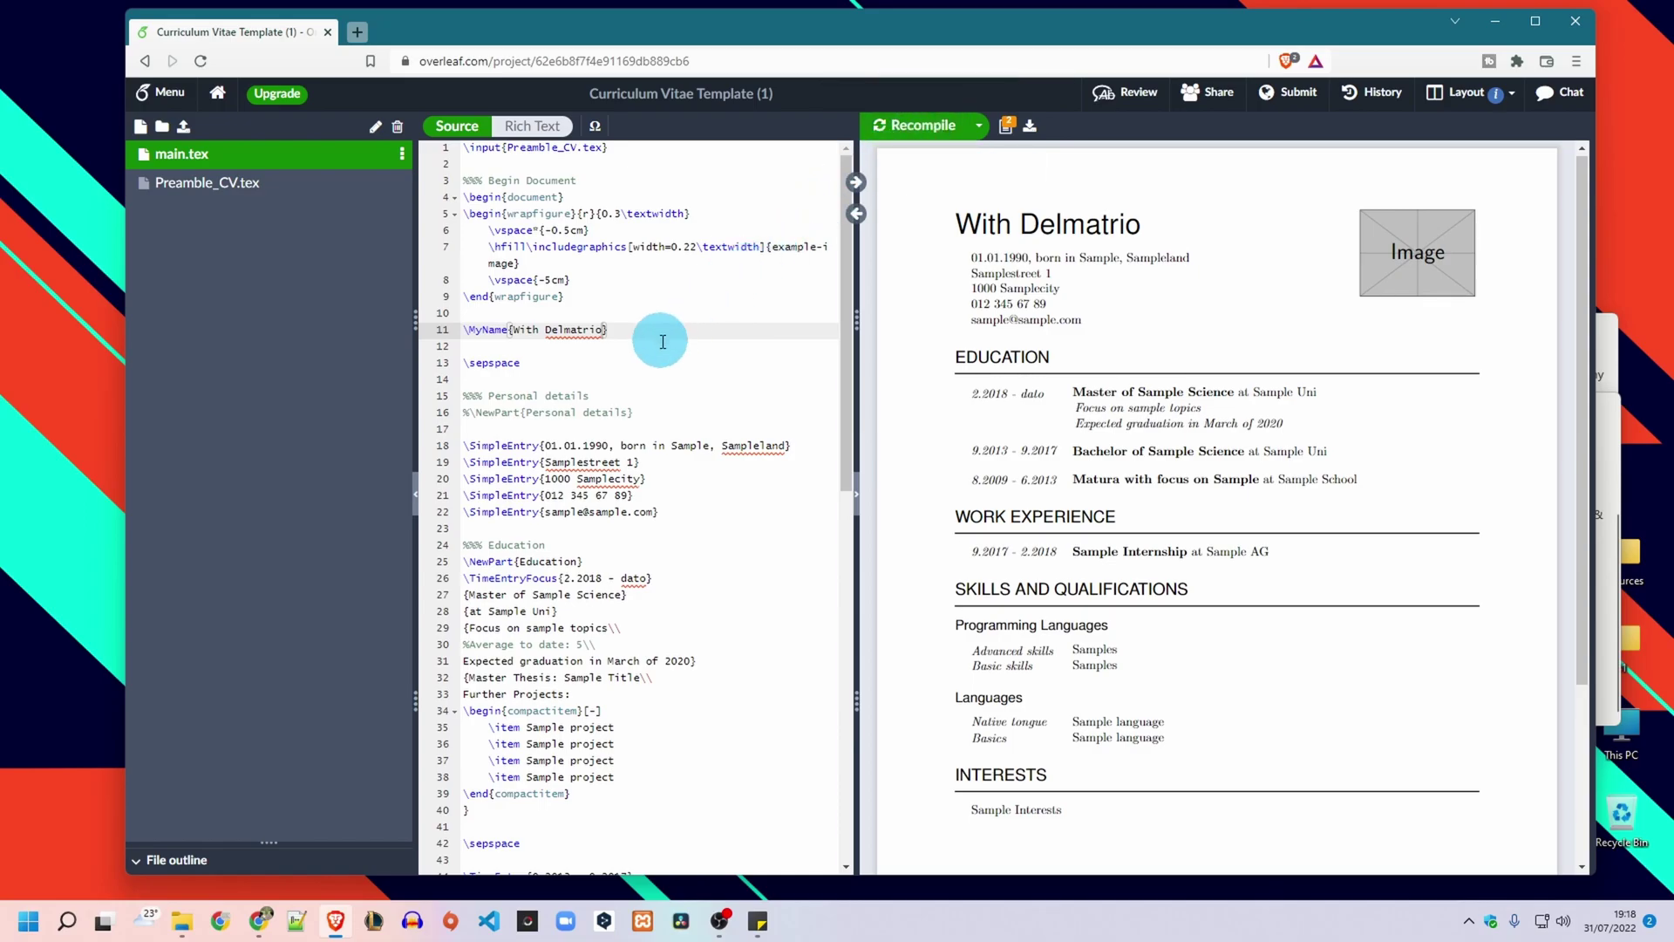
pyautogui.hotkey('ctrl', 's')
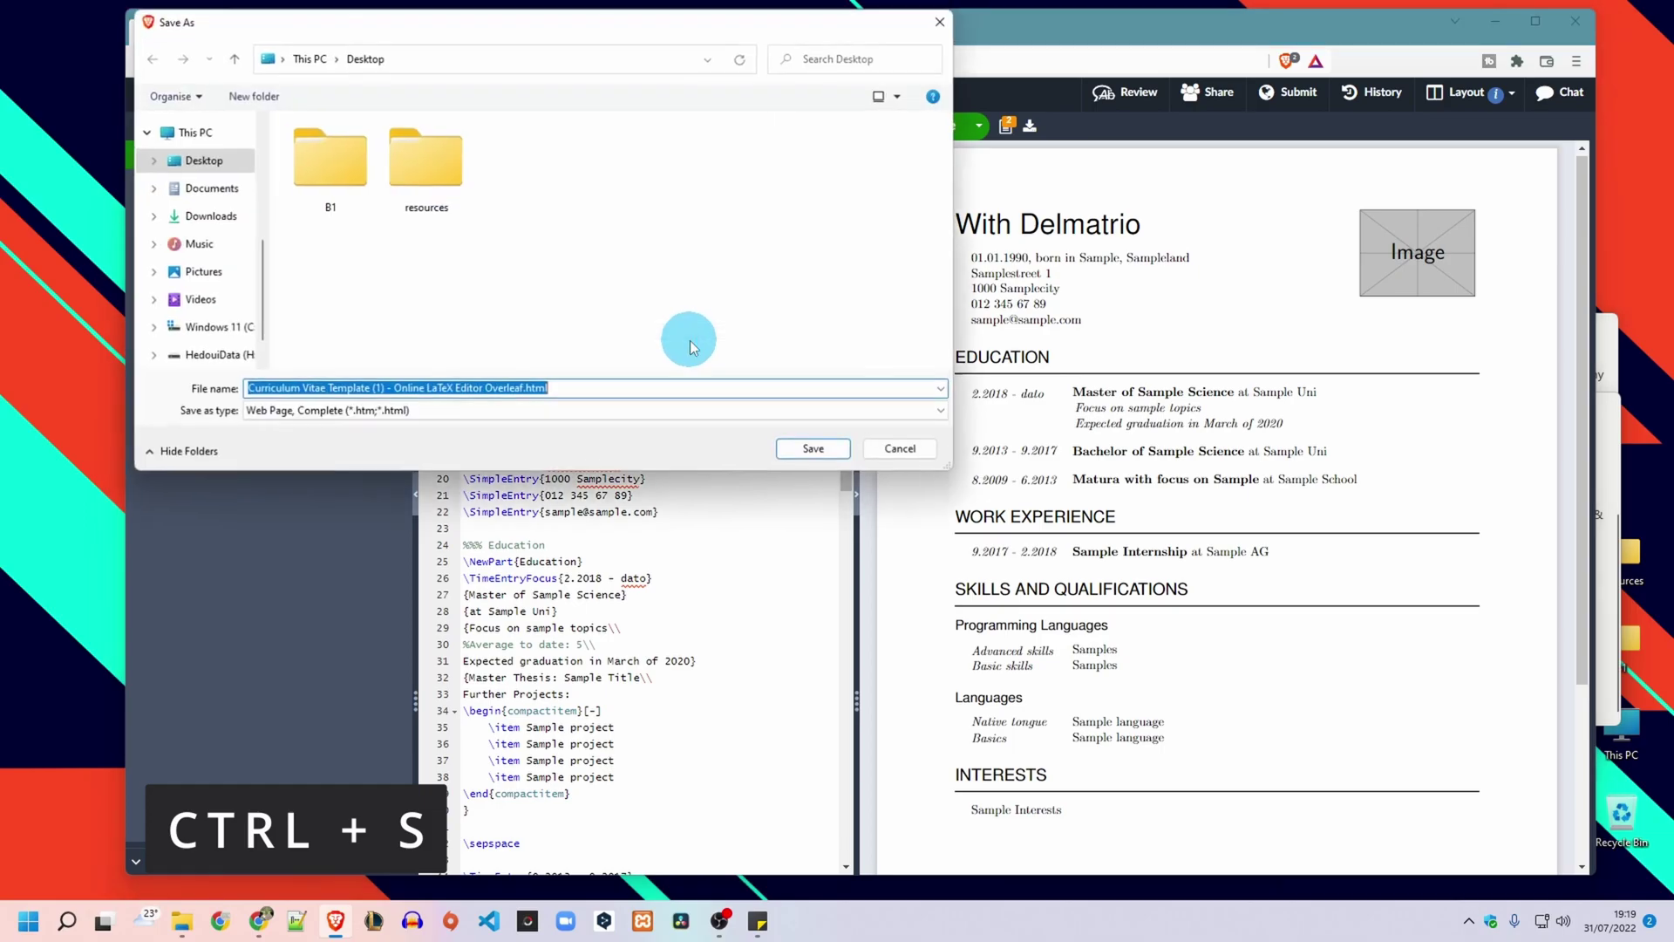
pyautogui.click(901, 451)
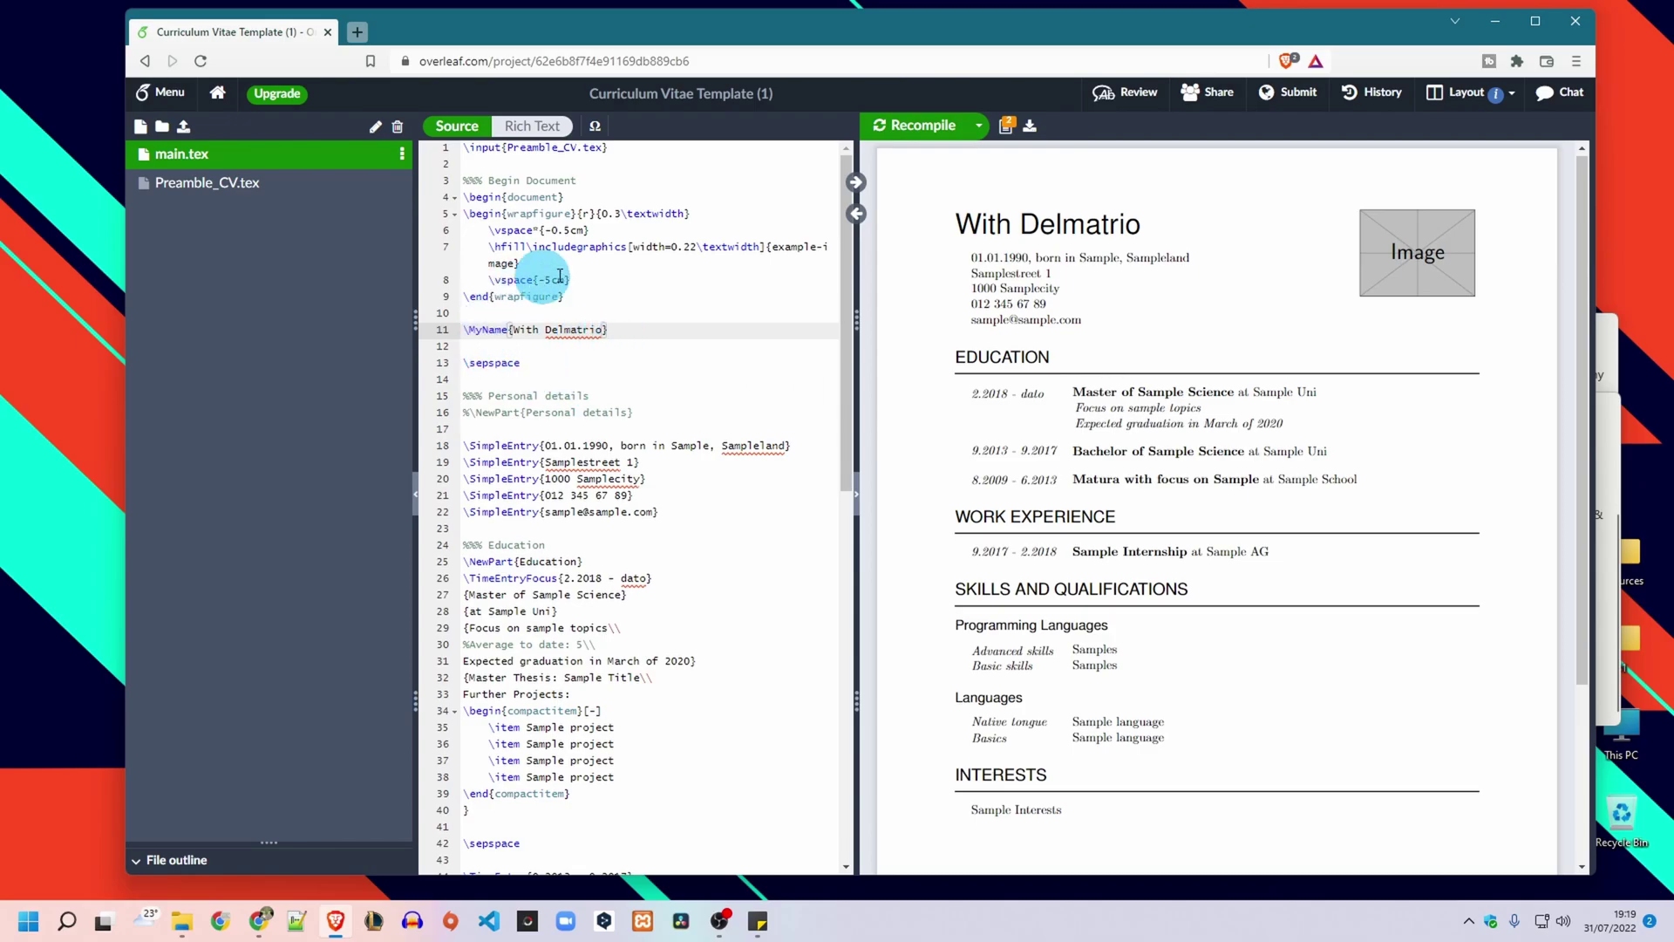
pyautogui.hotkey('ctrl', 's')
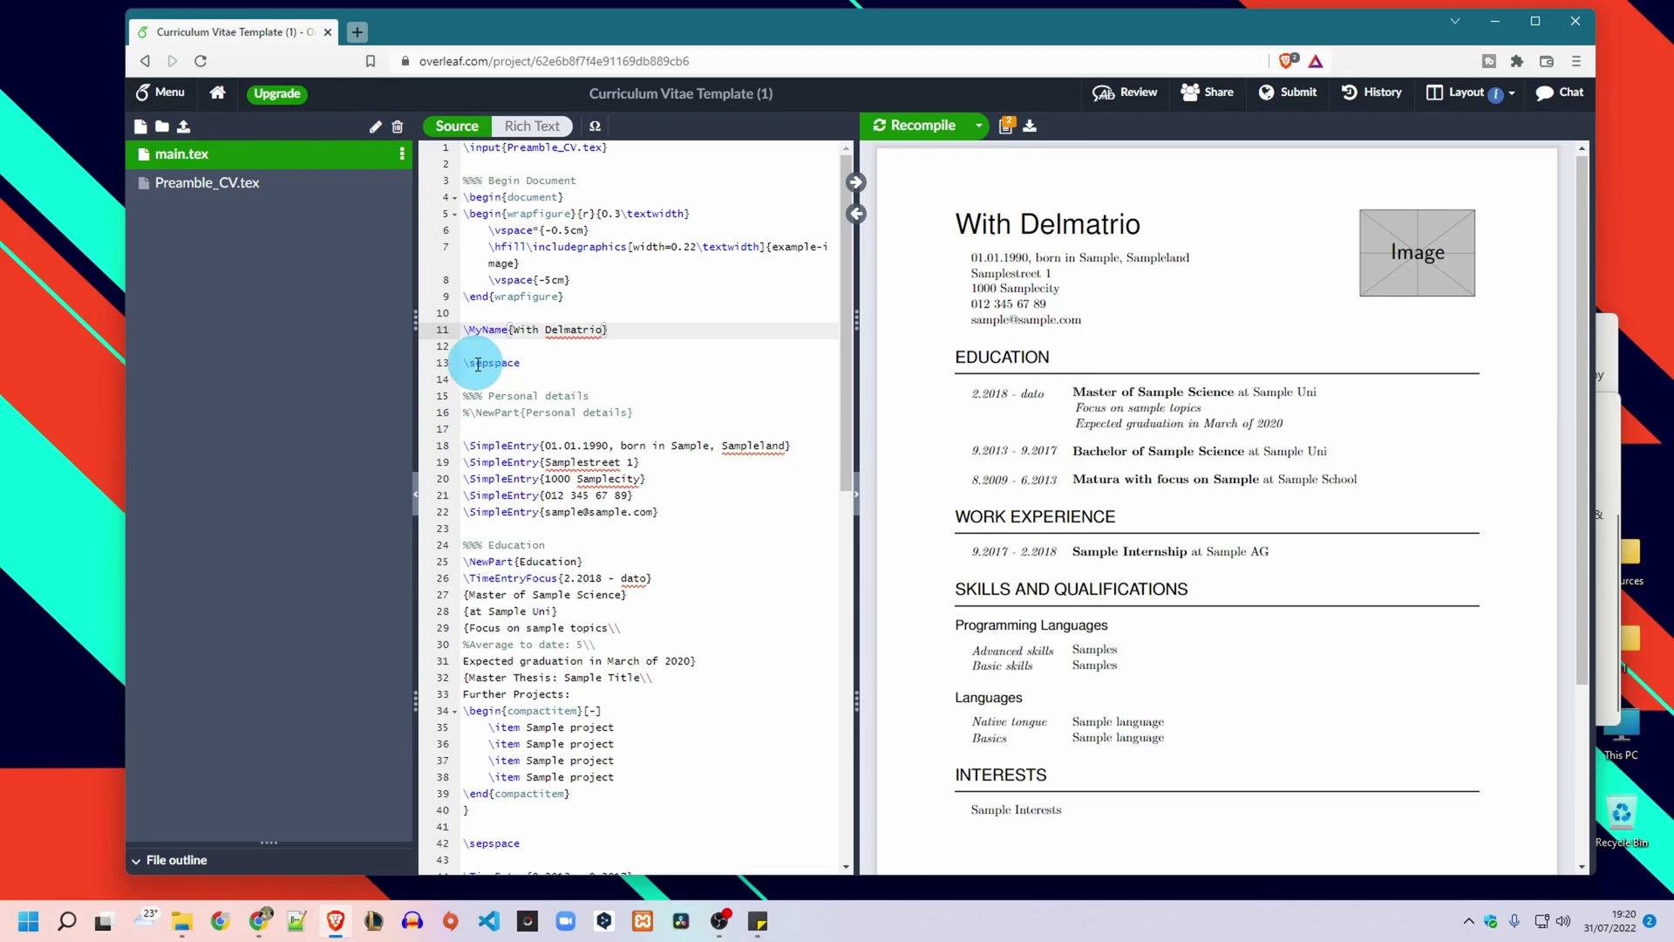
# Step: Copy the street \SimpleEntry line and paste it onto empty line 17, above the birth details entry
pyautogui.moveTo(543, 445); pyautogui.dragTo(614, 445)
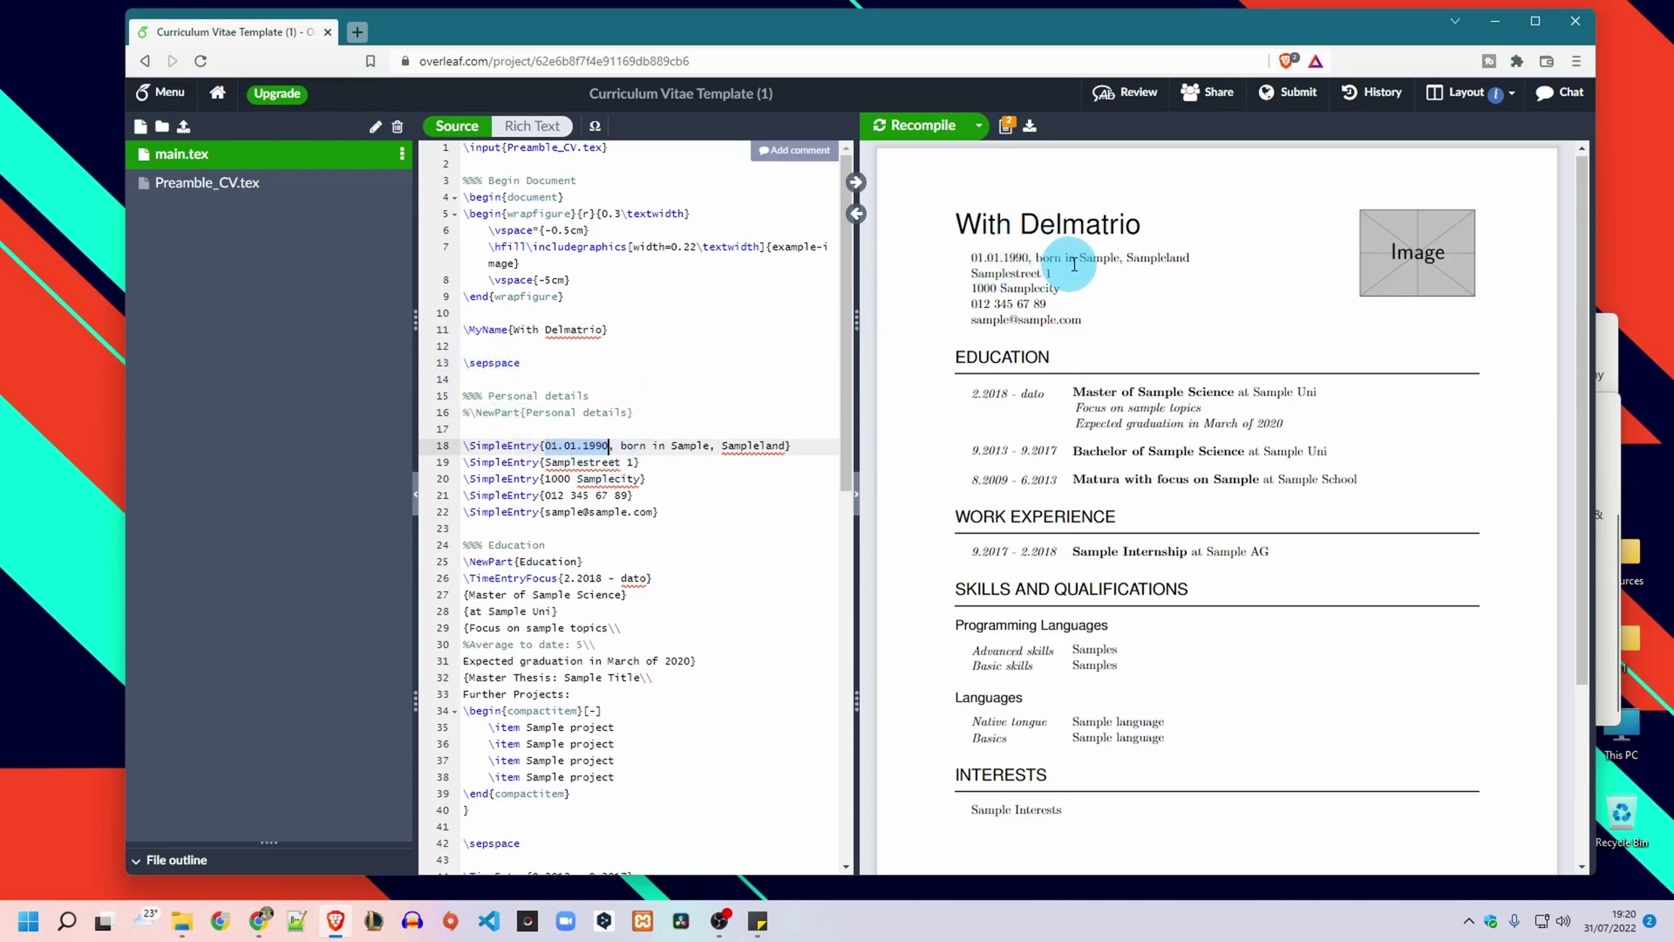
pyautogui.click(469, 432)
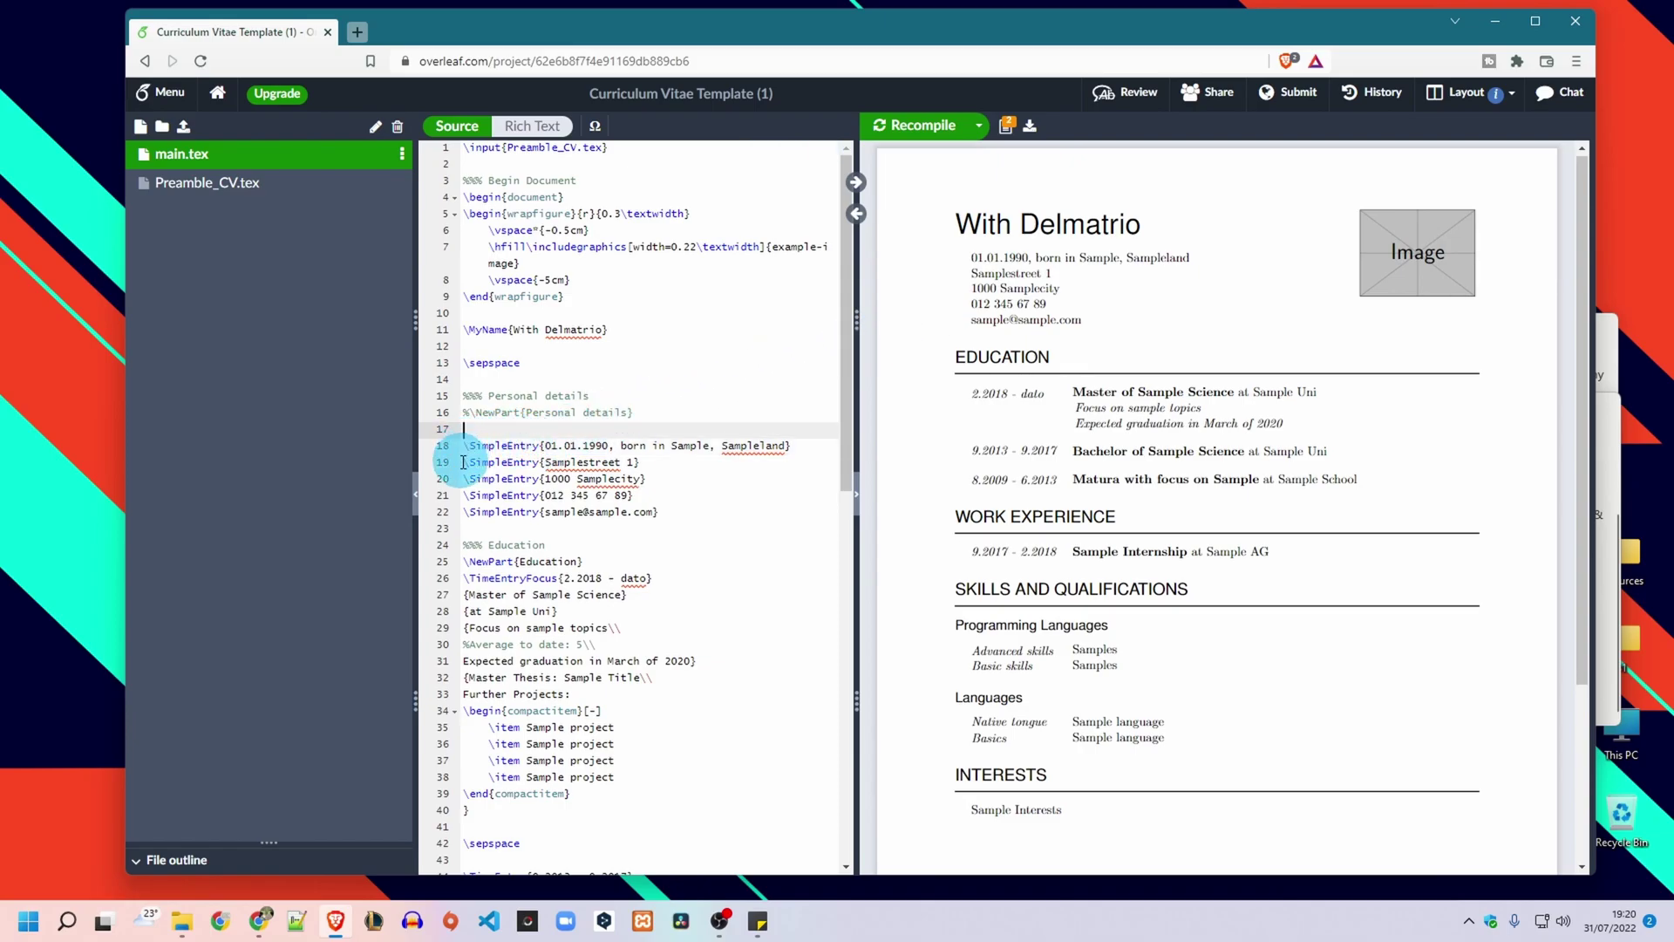
pyautogui.moveTo(463, 462); pyautogui.dragTo(645, 460)
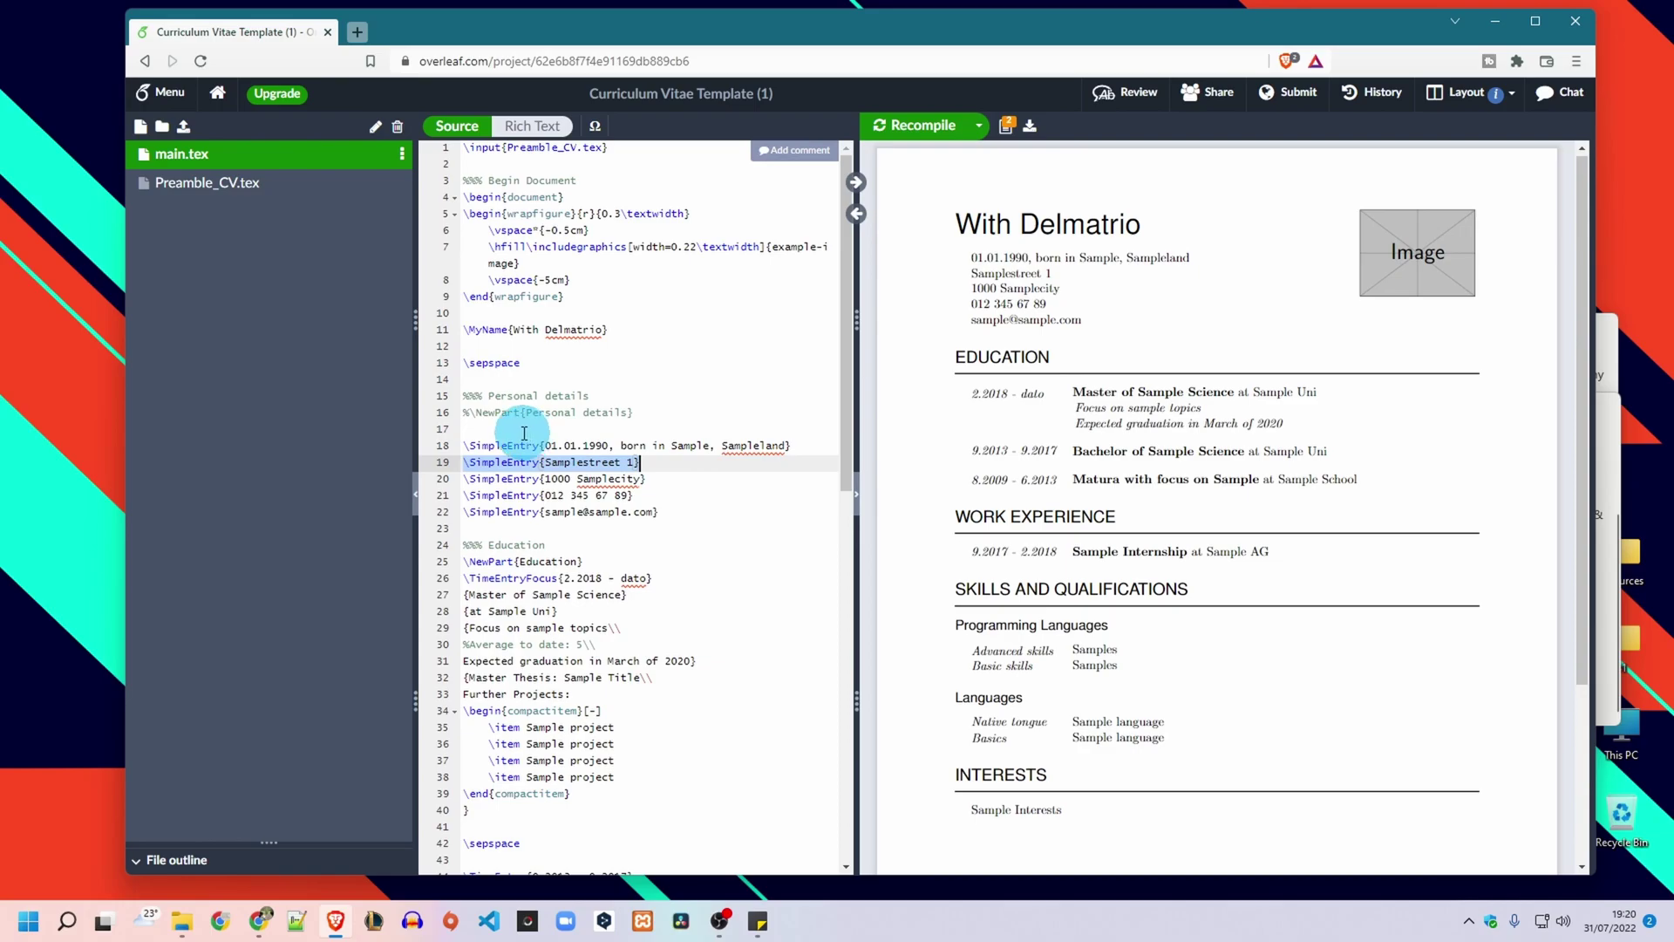
pyautogui.hotkey('ctrl', 'c')
pyautogui.click(467, 429)
pyautogui.hotkey('ctrl', 'v')
# Step: Replace the text of the new \SimpleEntry on line 17 with "Software Engineer"
pyautogui.moveTo(975, 262); pyautogui.dragTo(1059, 287)
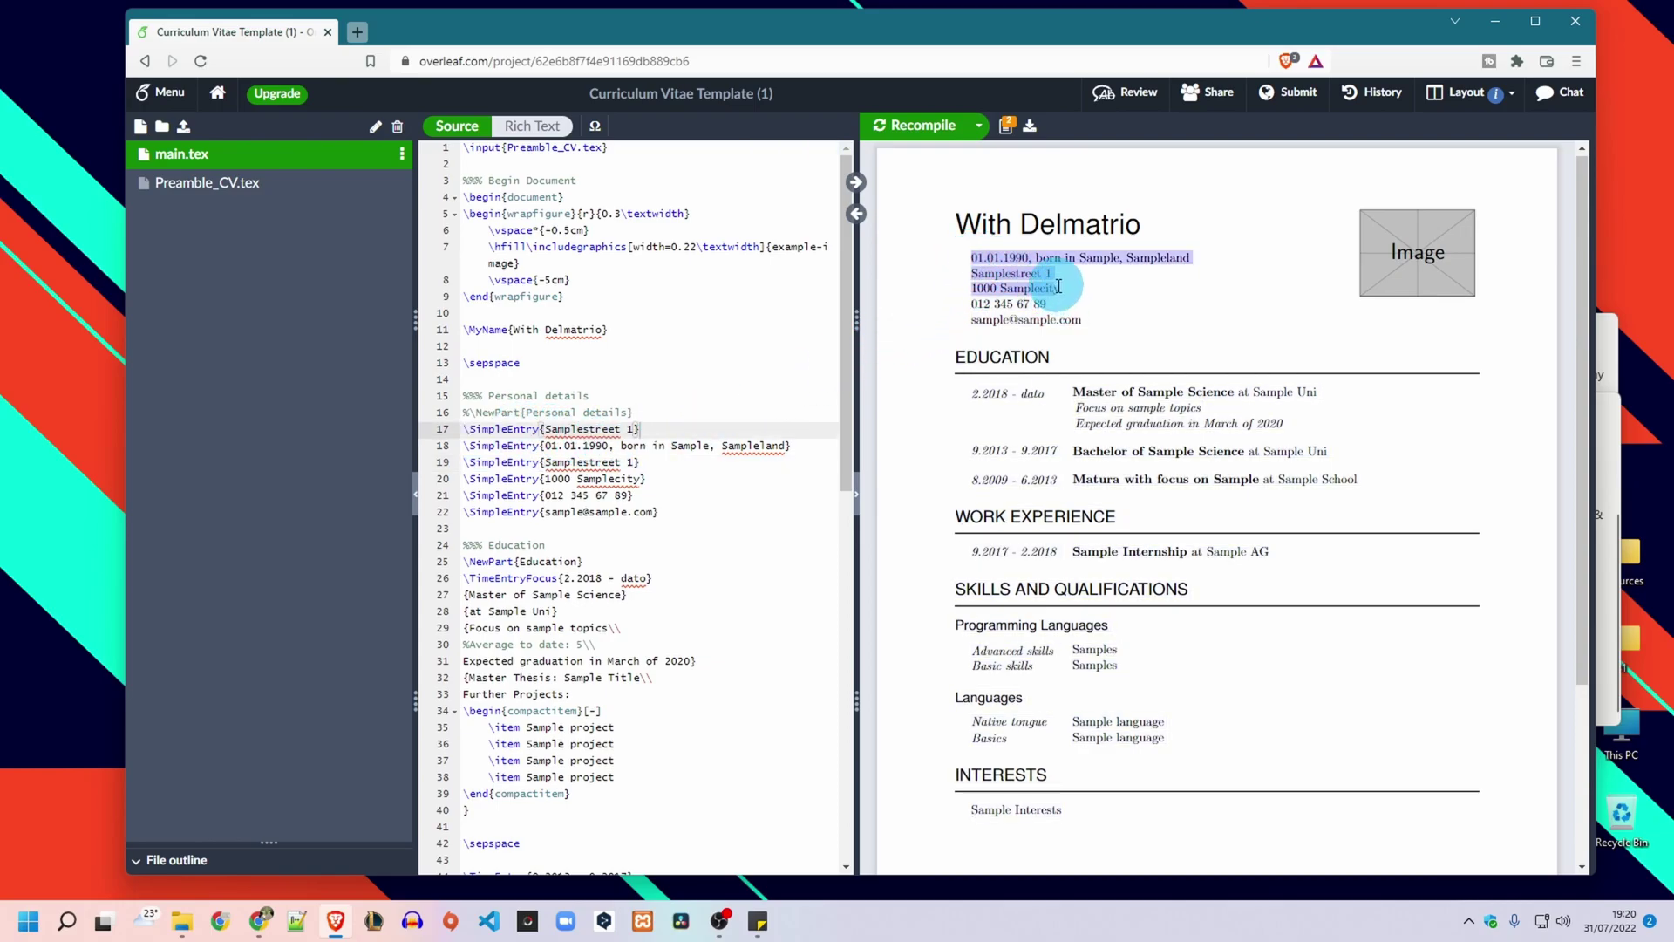
pyautogui.doubleClick(571, 430)
pyautogui.press('BackSpace')
pyautogui.press('BackSpace')
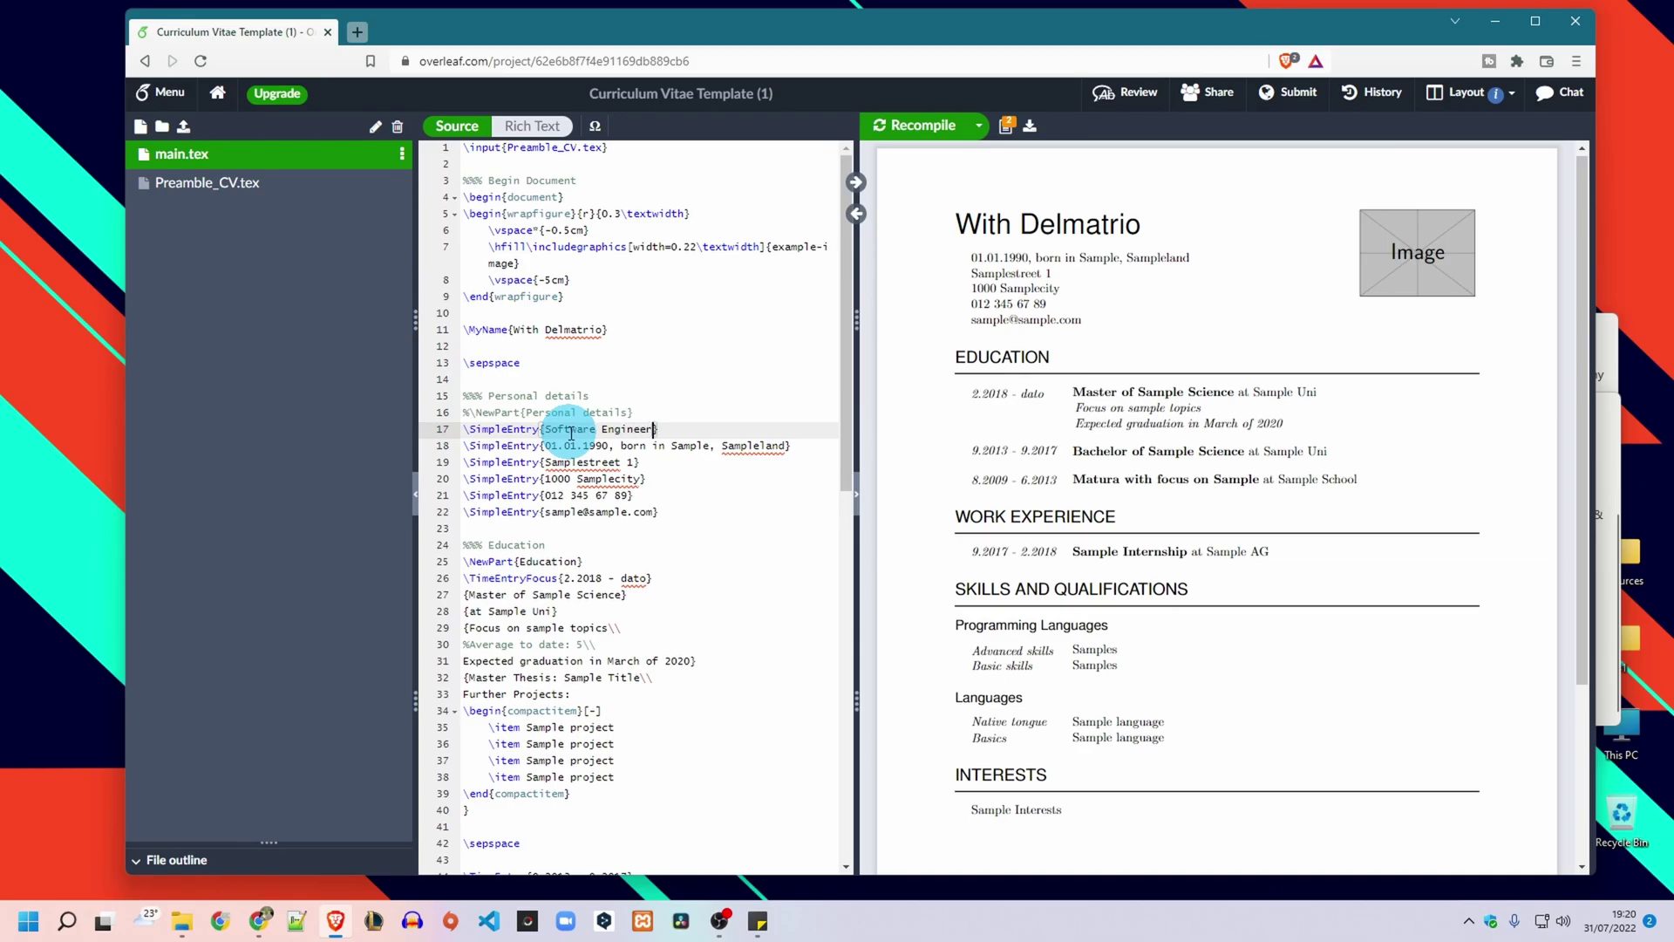
pyautogui.click(656, 429)
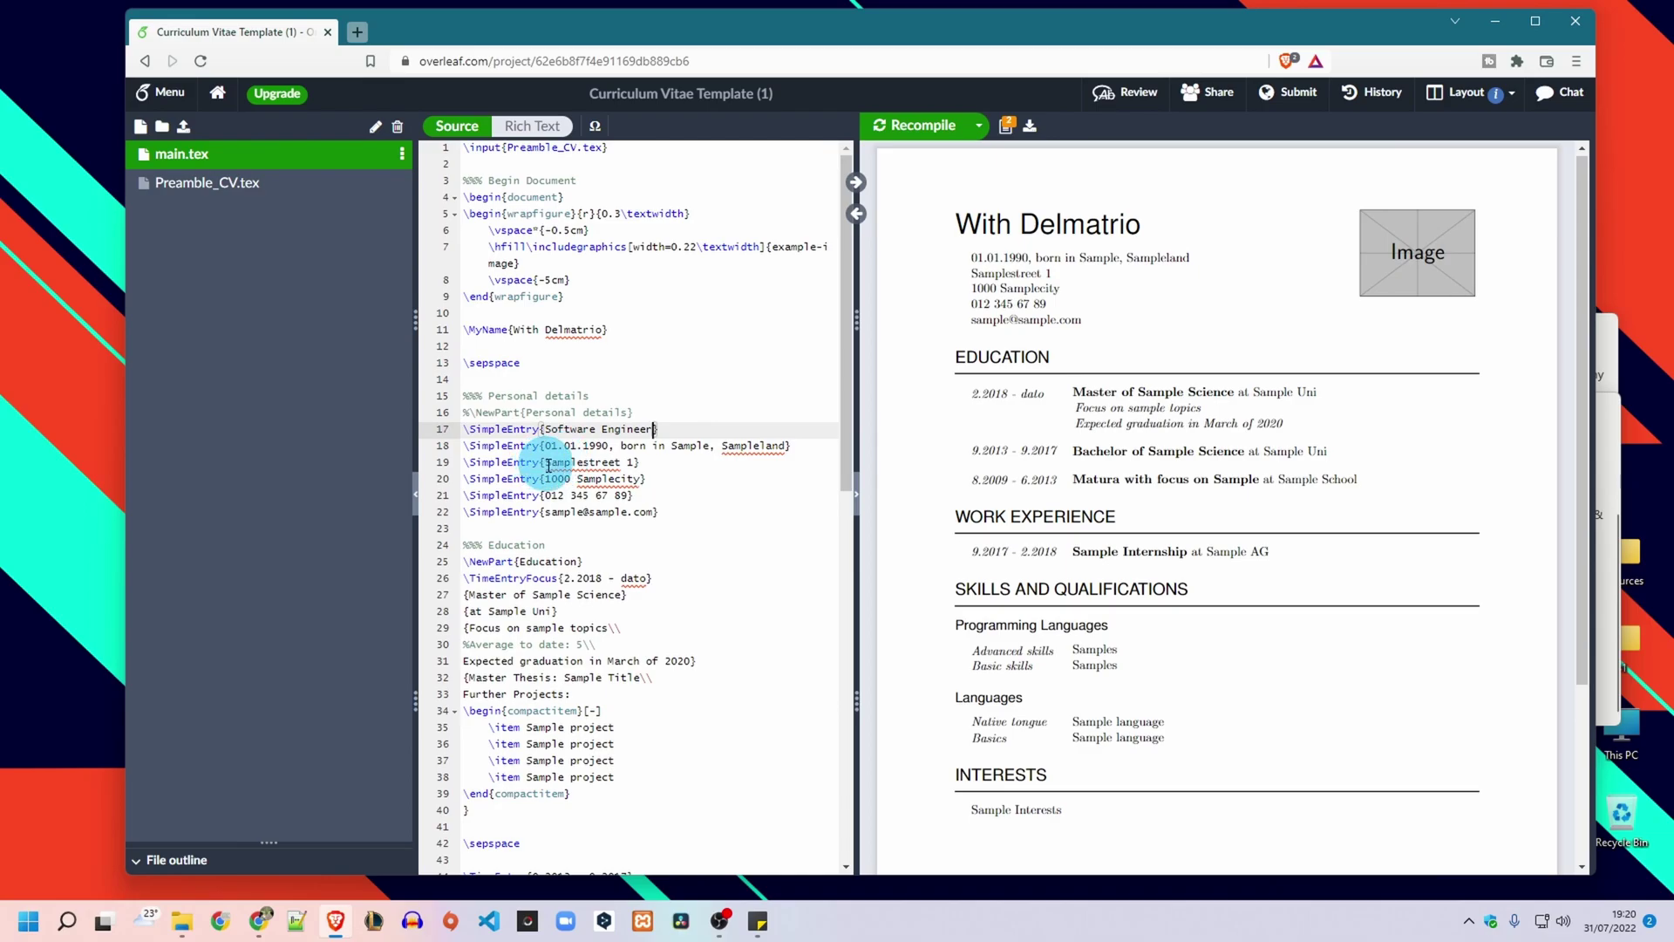
# Step: Replace the text of the street \SimpleEntry on line 19 with "Tunisien"
pyautogui.moveTo(548, 464); pyautogui.dragTo(636, 464)
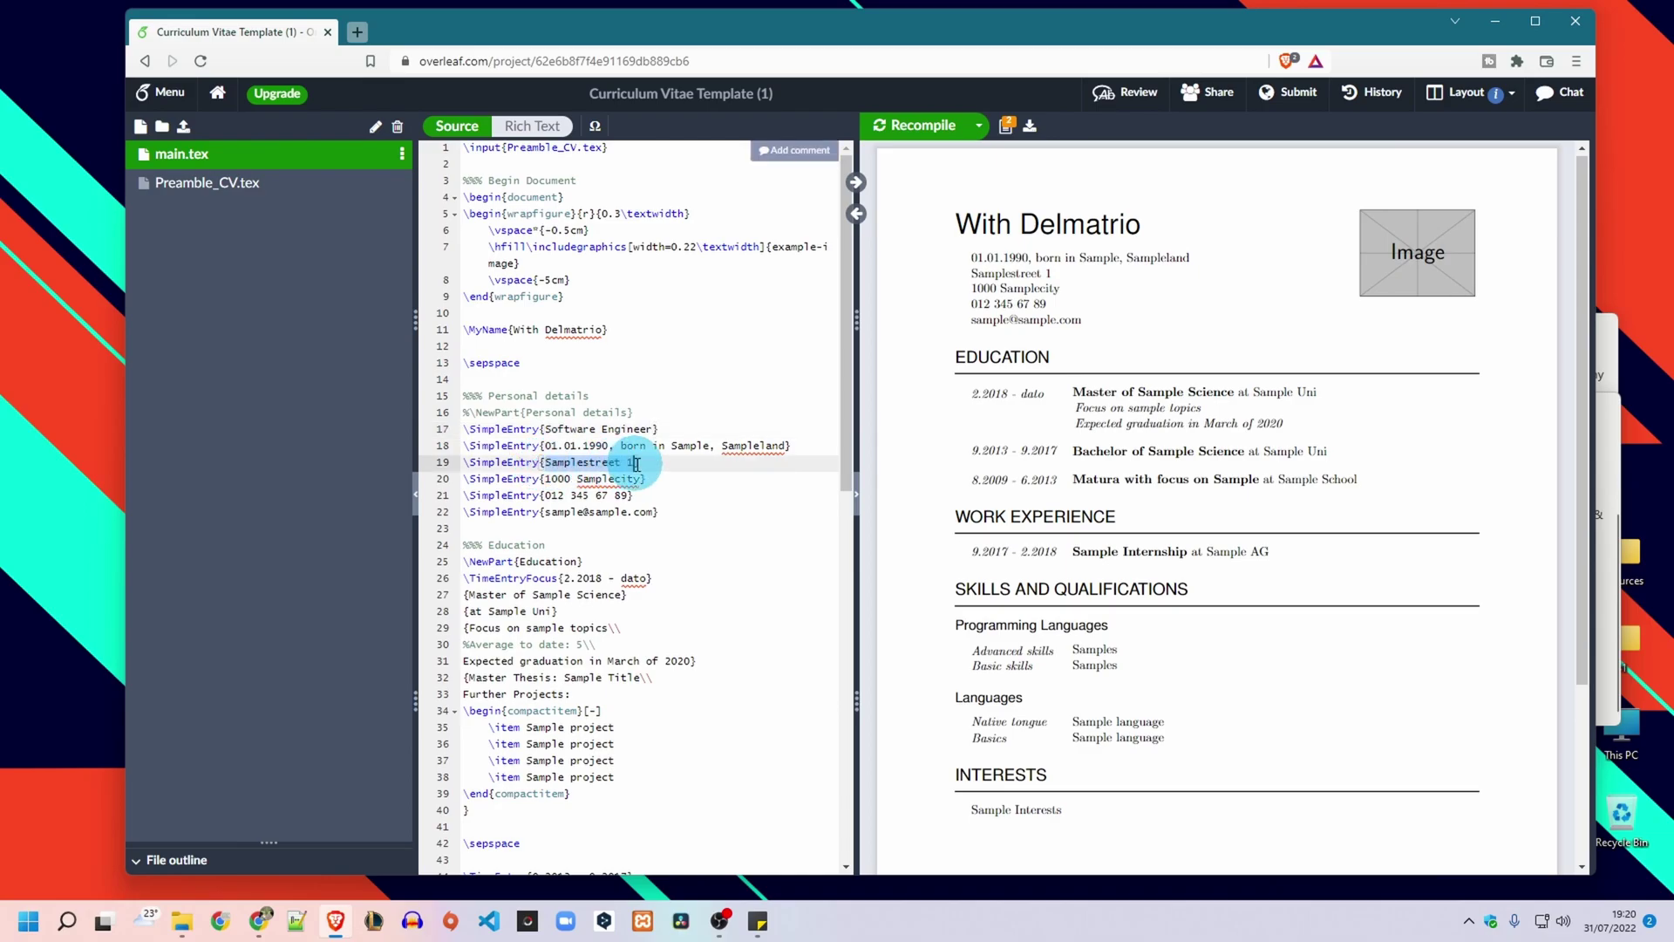
pyautogui.write('Tunisien')
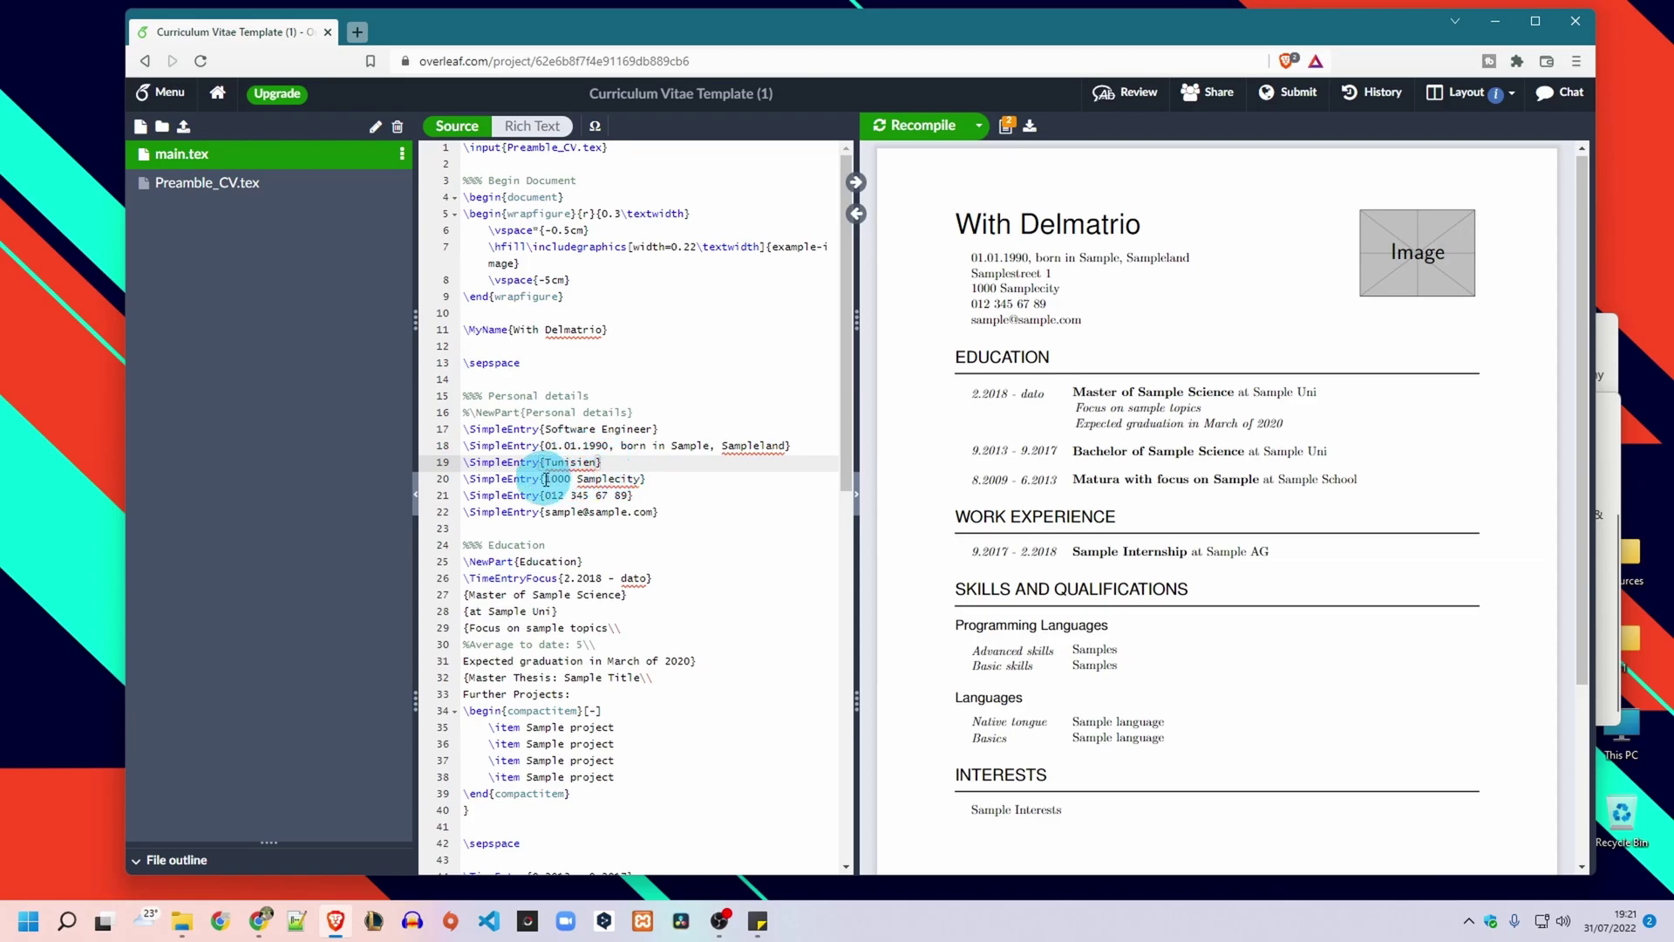
pyautogui.moveTo(546, 479); pyautogui.dragTo(572, 479)
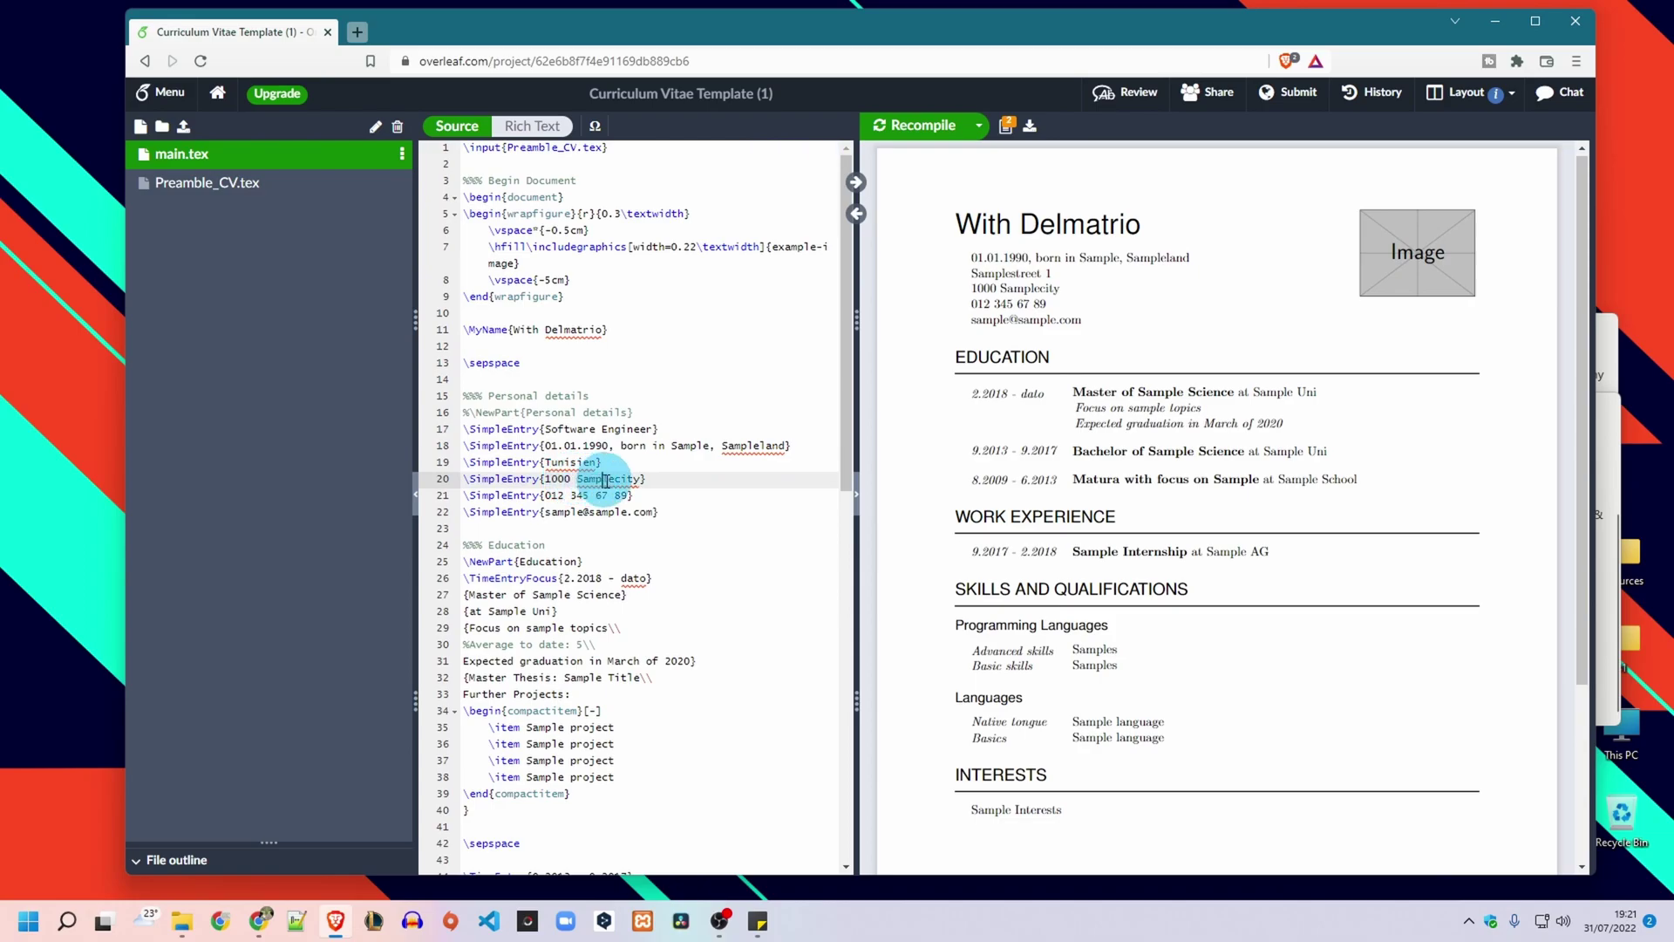
pyautogui.doubleClick(609, 479)
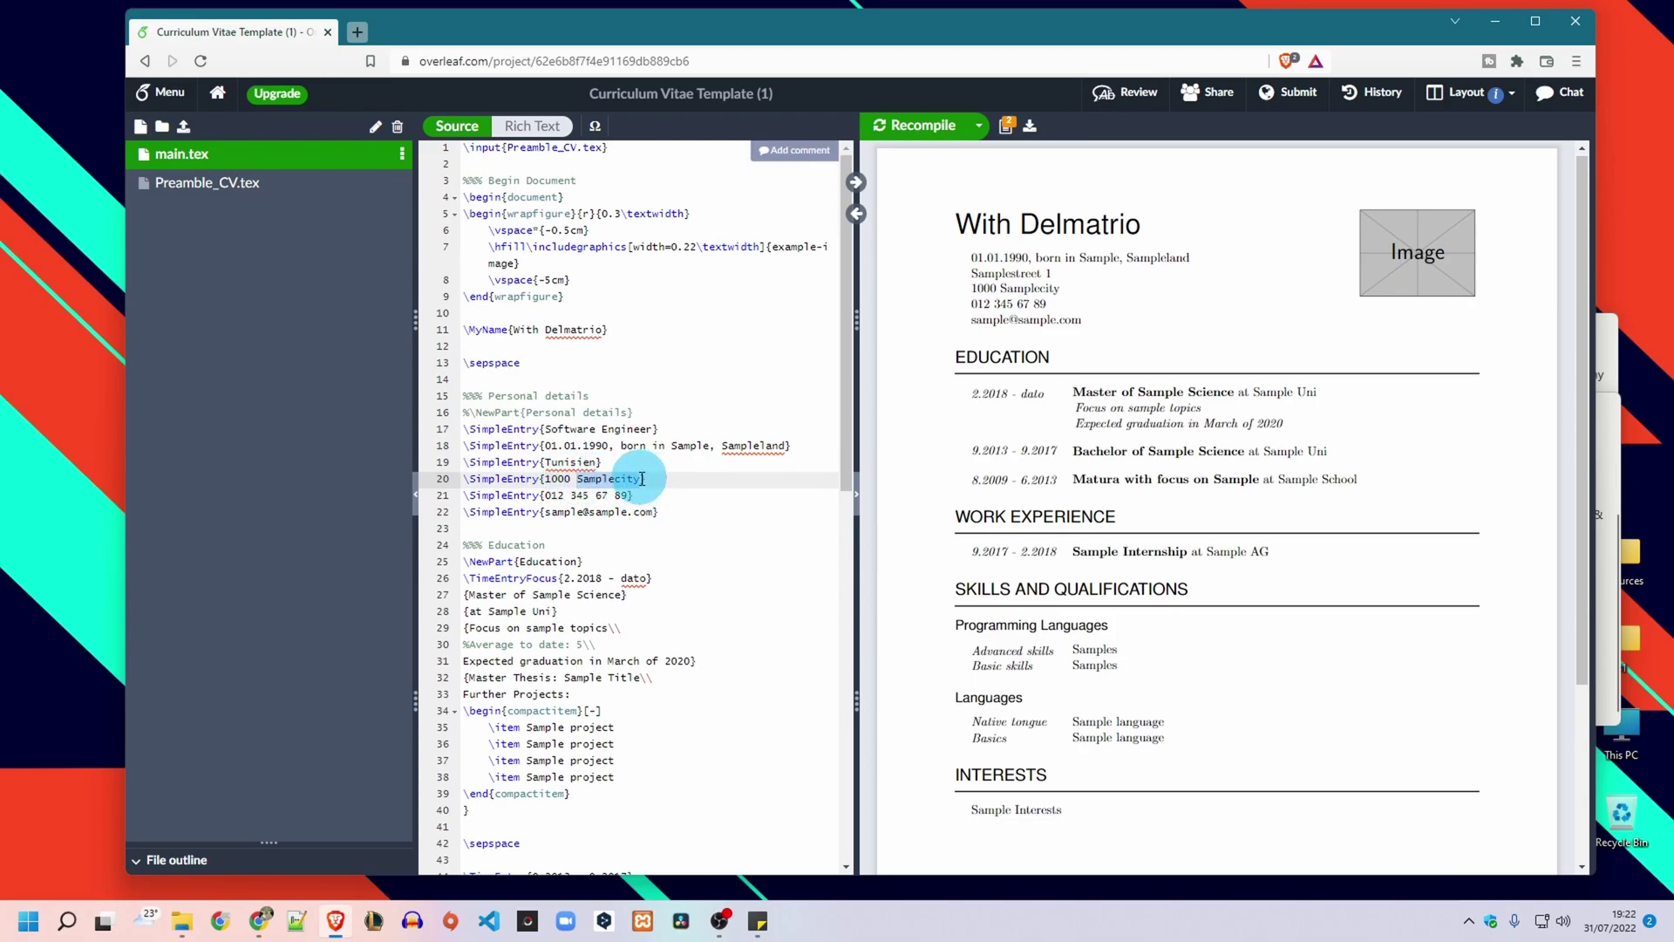
pyautogui.click(640, 479)
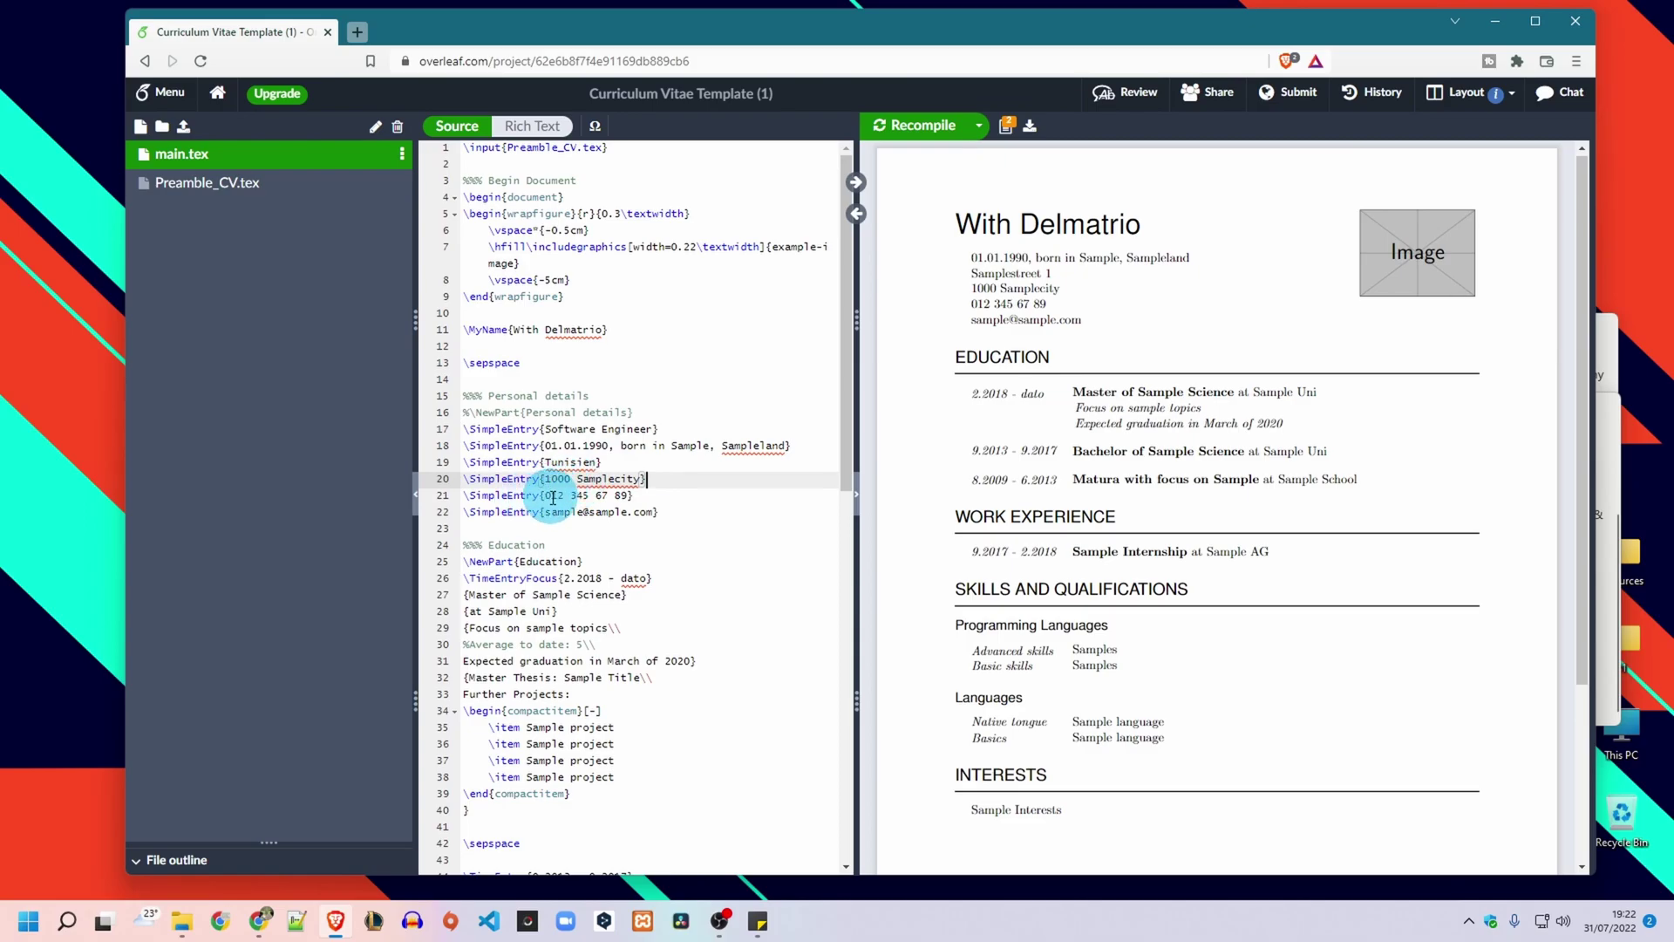
pyautogui.moveTo(544, 495); pyautogui.dragTo(628, 495)
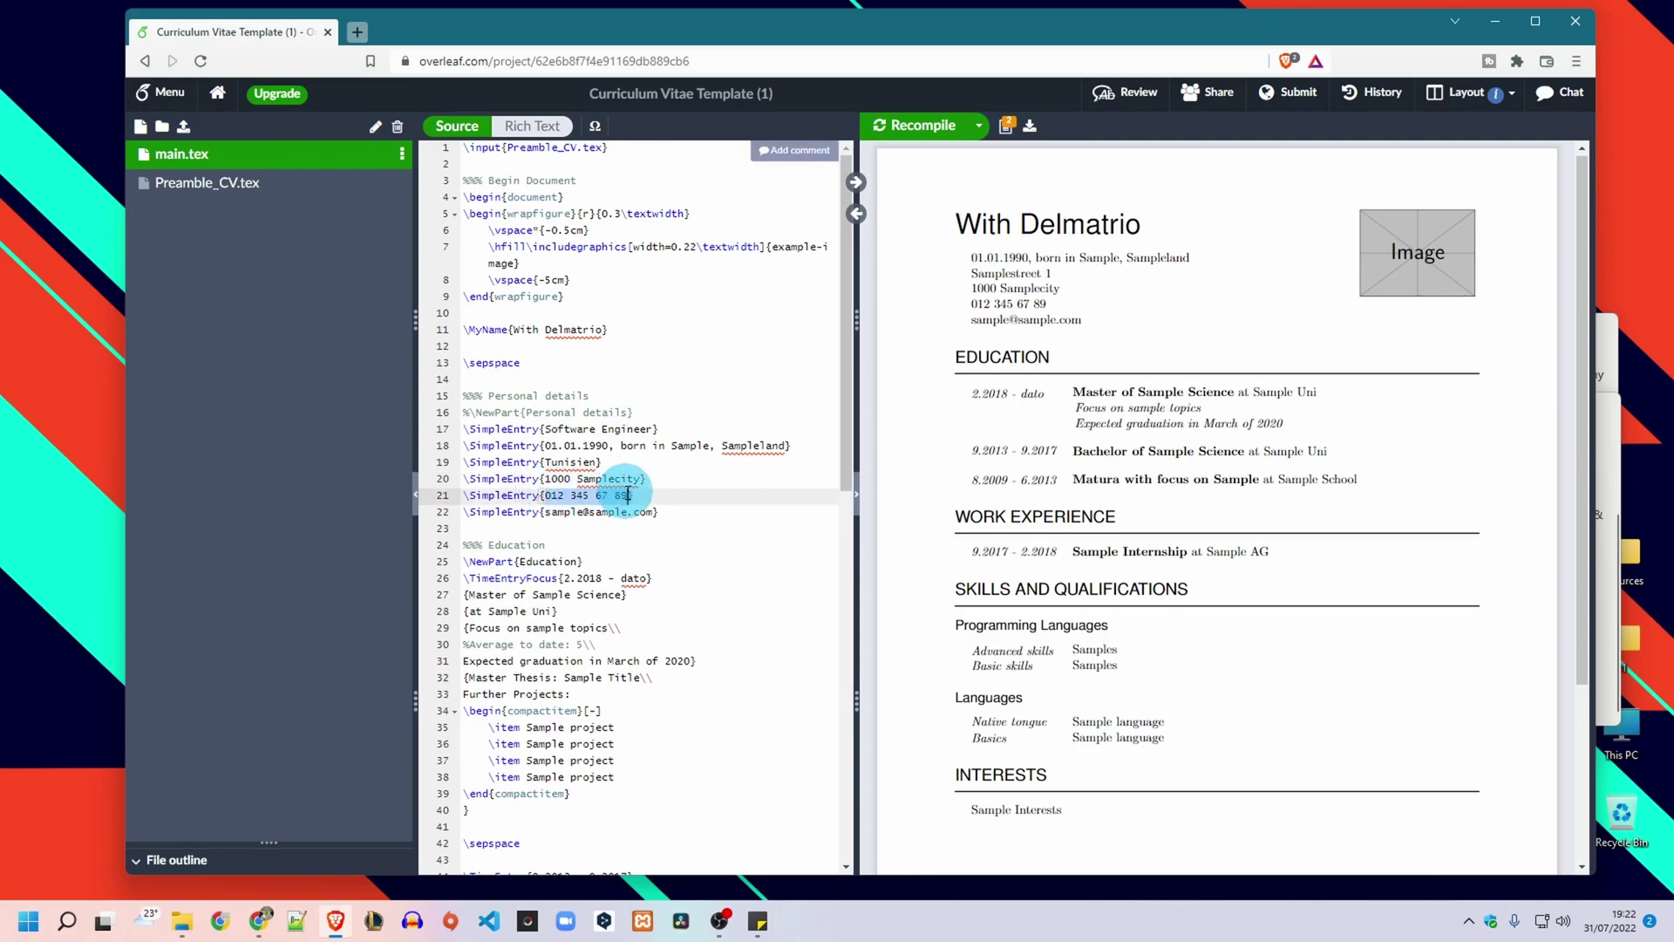
pyautogui.click(547, 495)
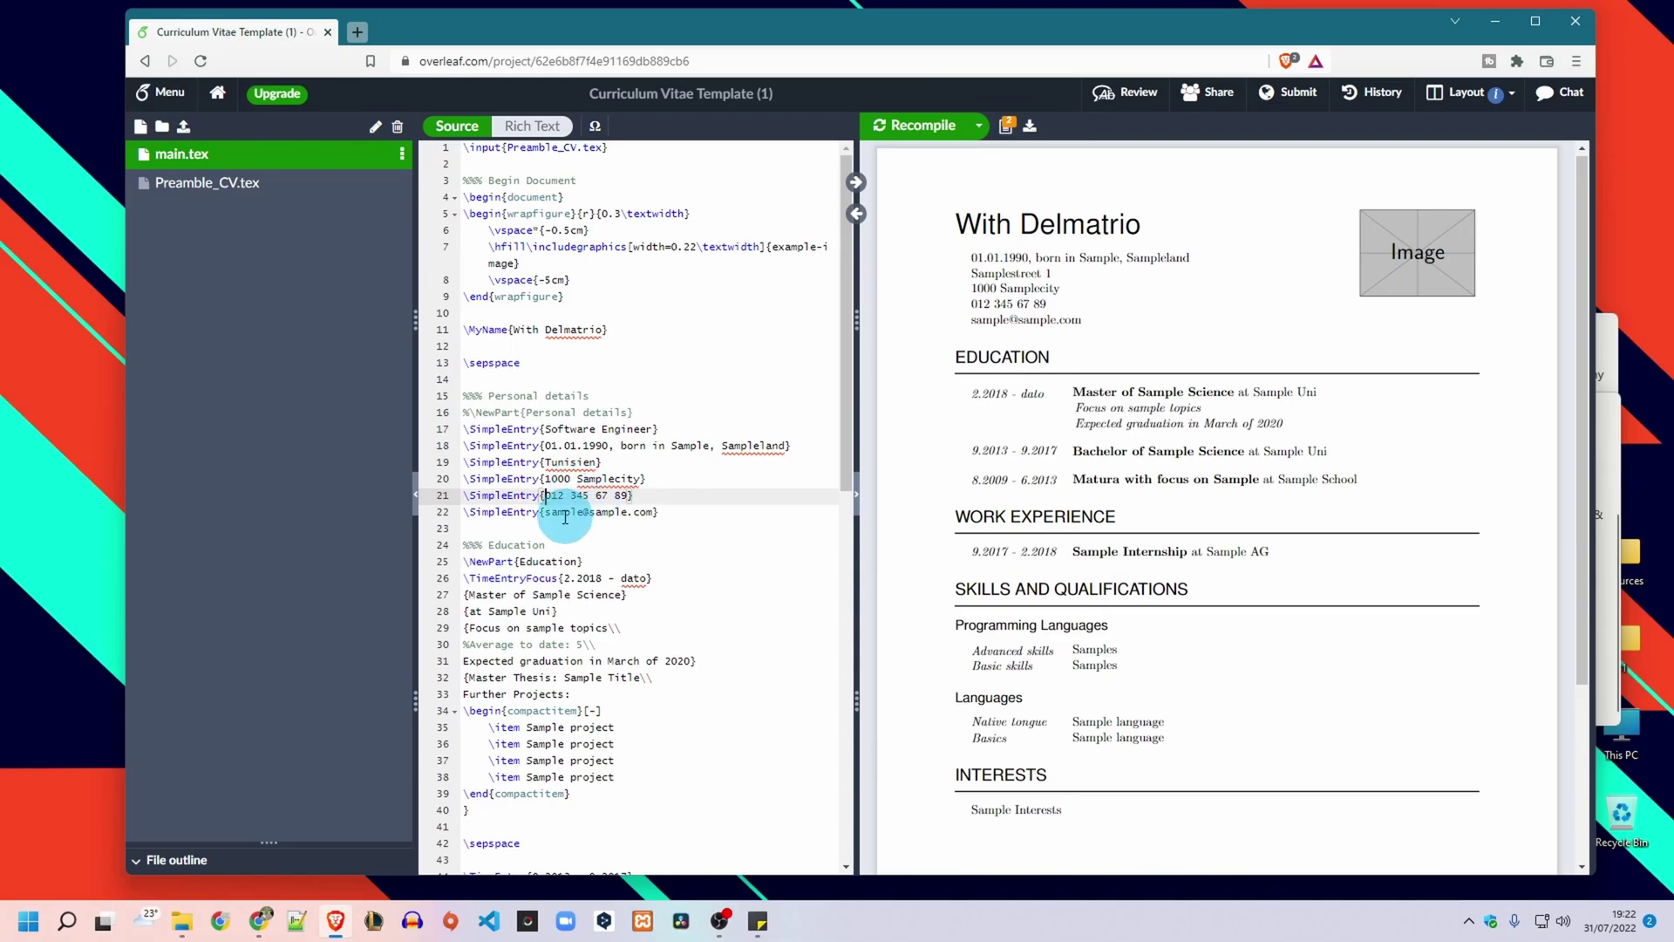
pyautogui.click(660, 513)
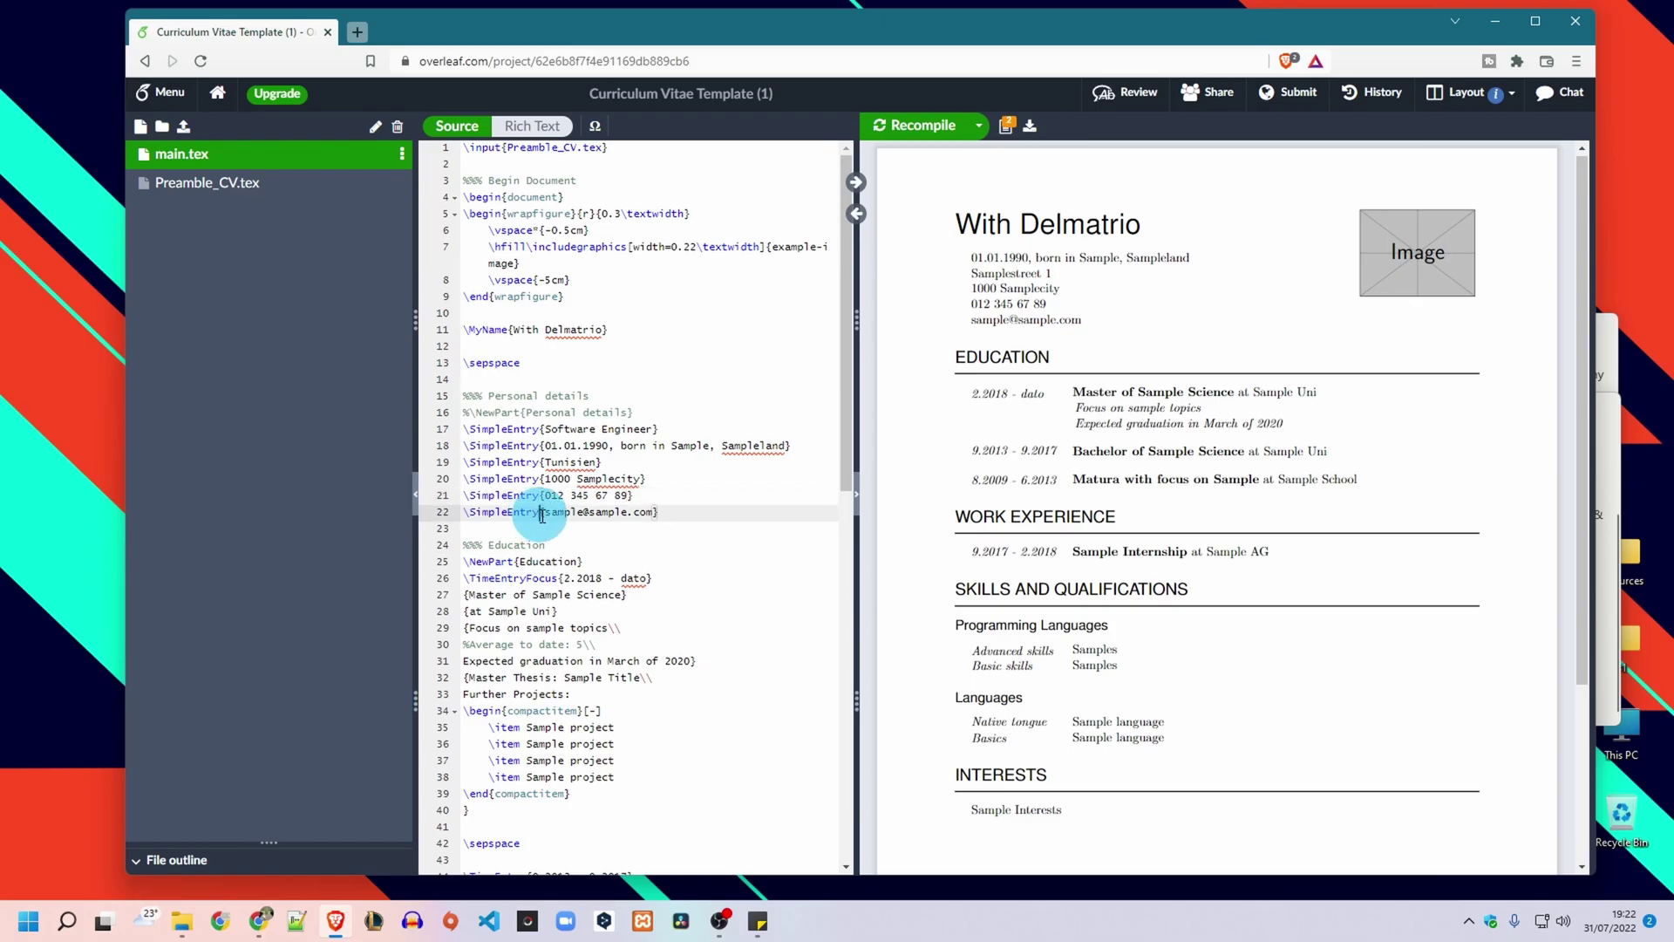
# Step: Recompile the CV to apply the "Software Engineer" and "Tunisien" entries to the PDF preview
pyautogui.click(912, 136)
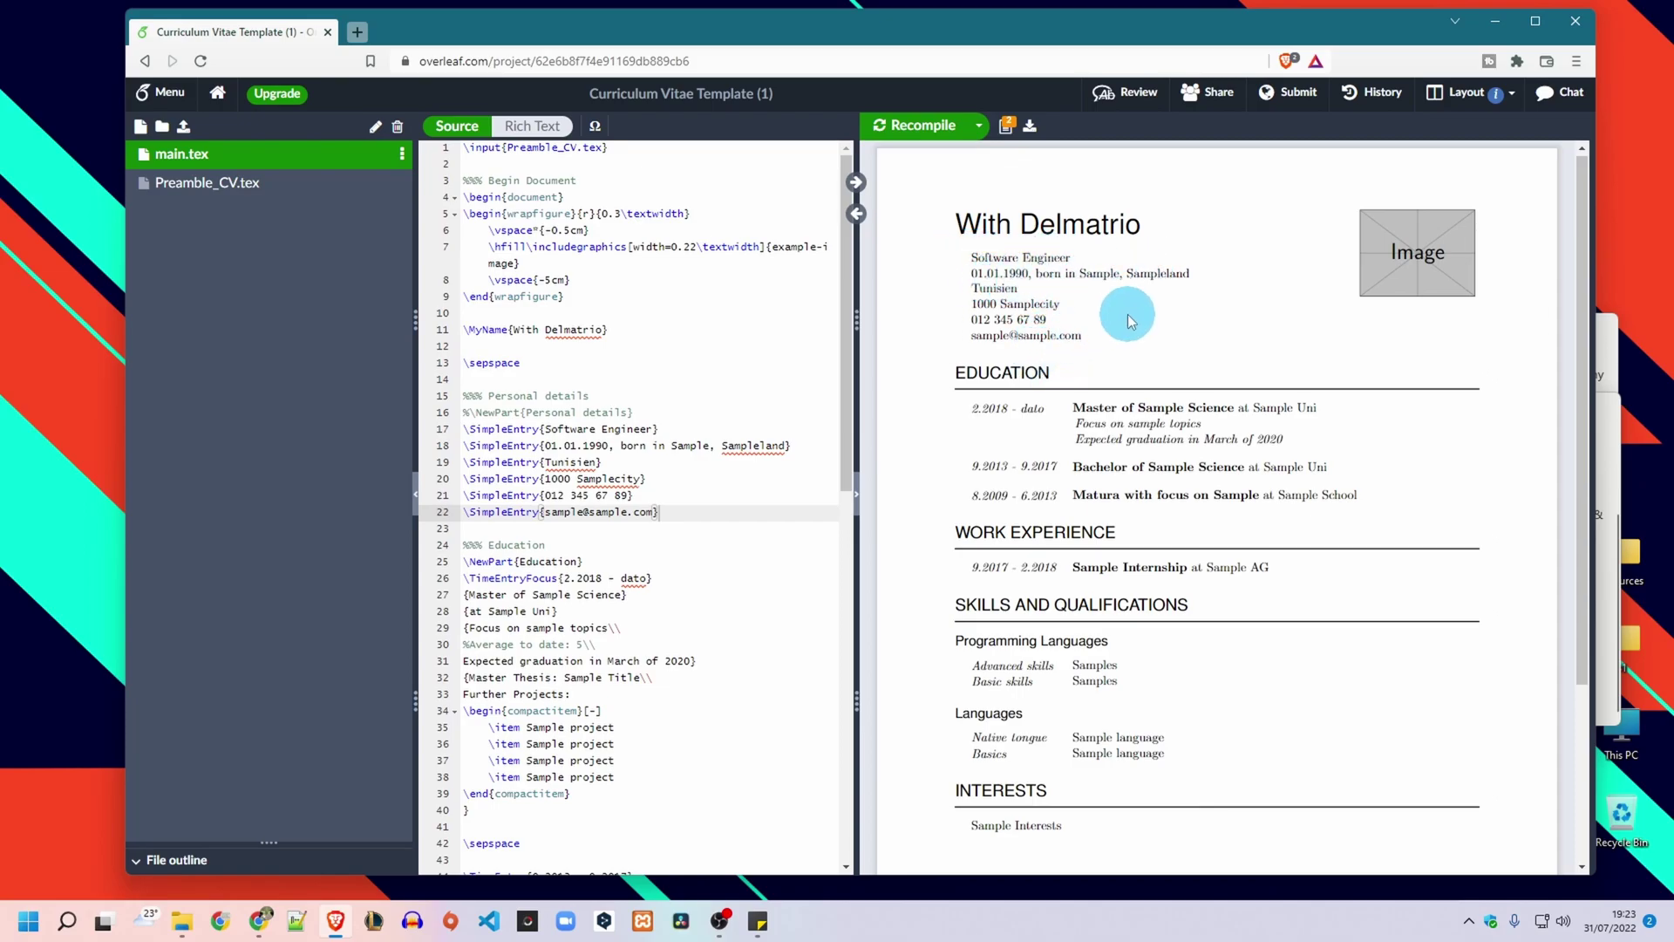
# Step: Move the \sepspace command from above the personal details section to a new line directly below the "Software Engineer" entry
pyautogui.doubleClick(495, 364)
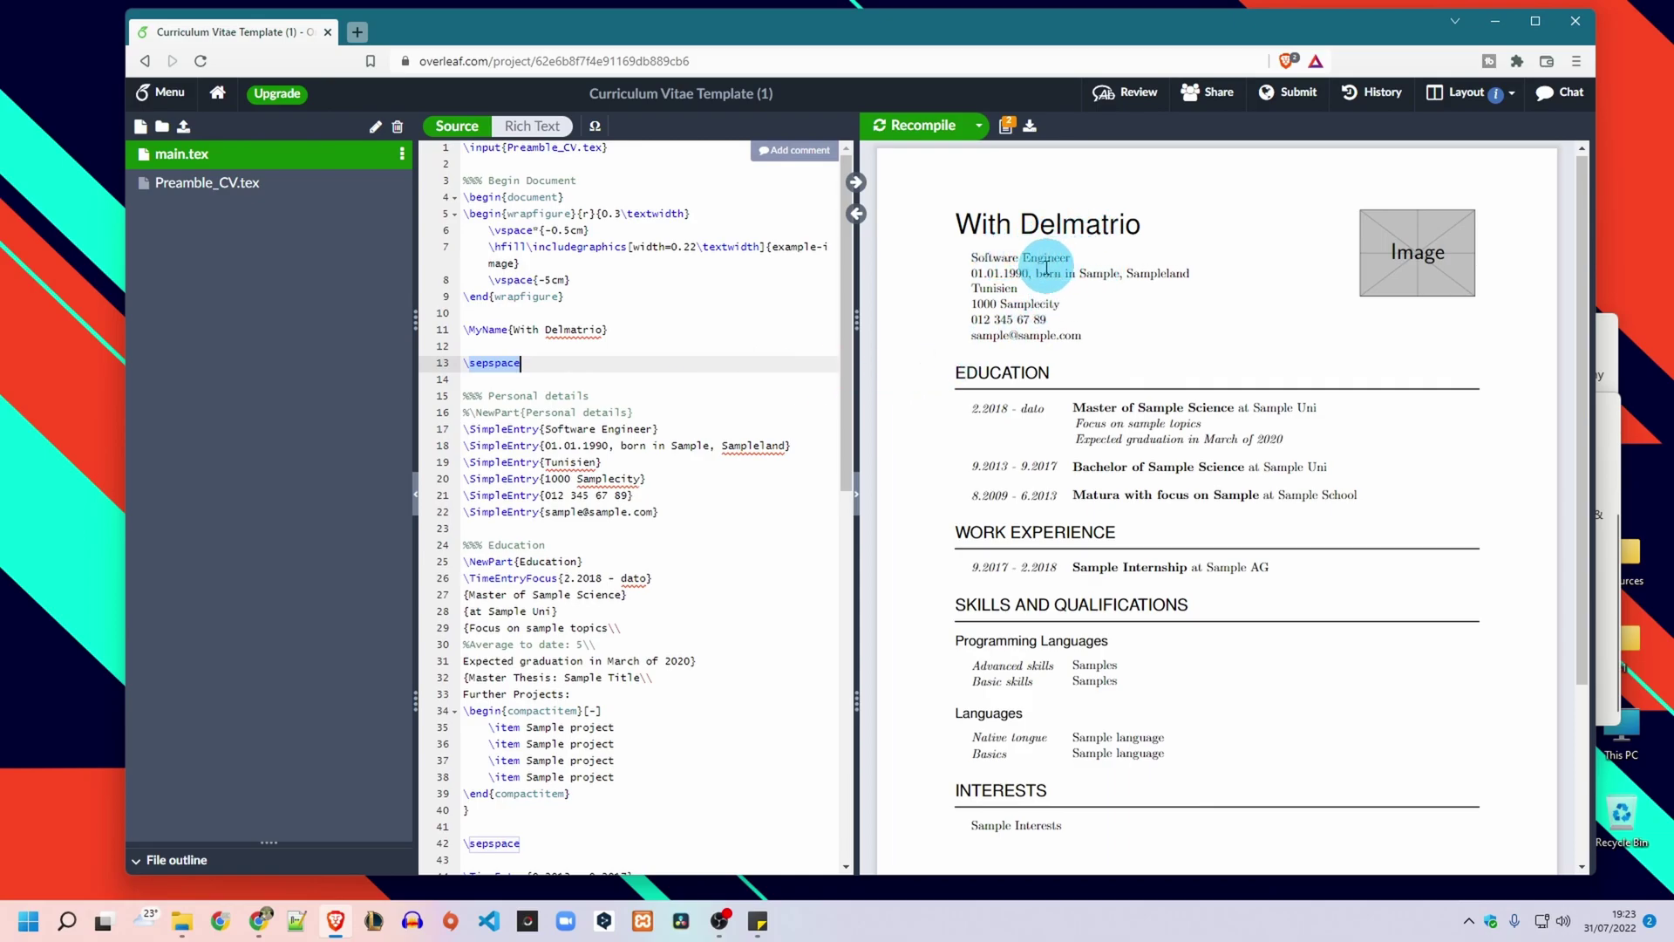
pyautogui.click(663, 430)
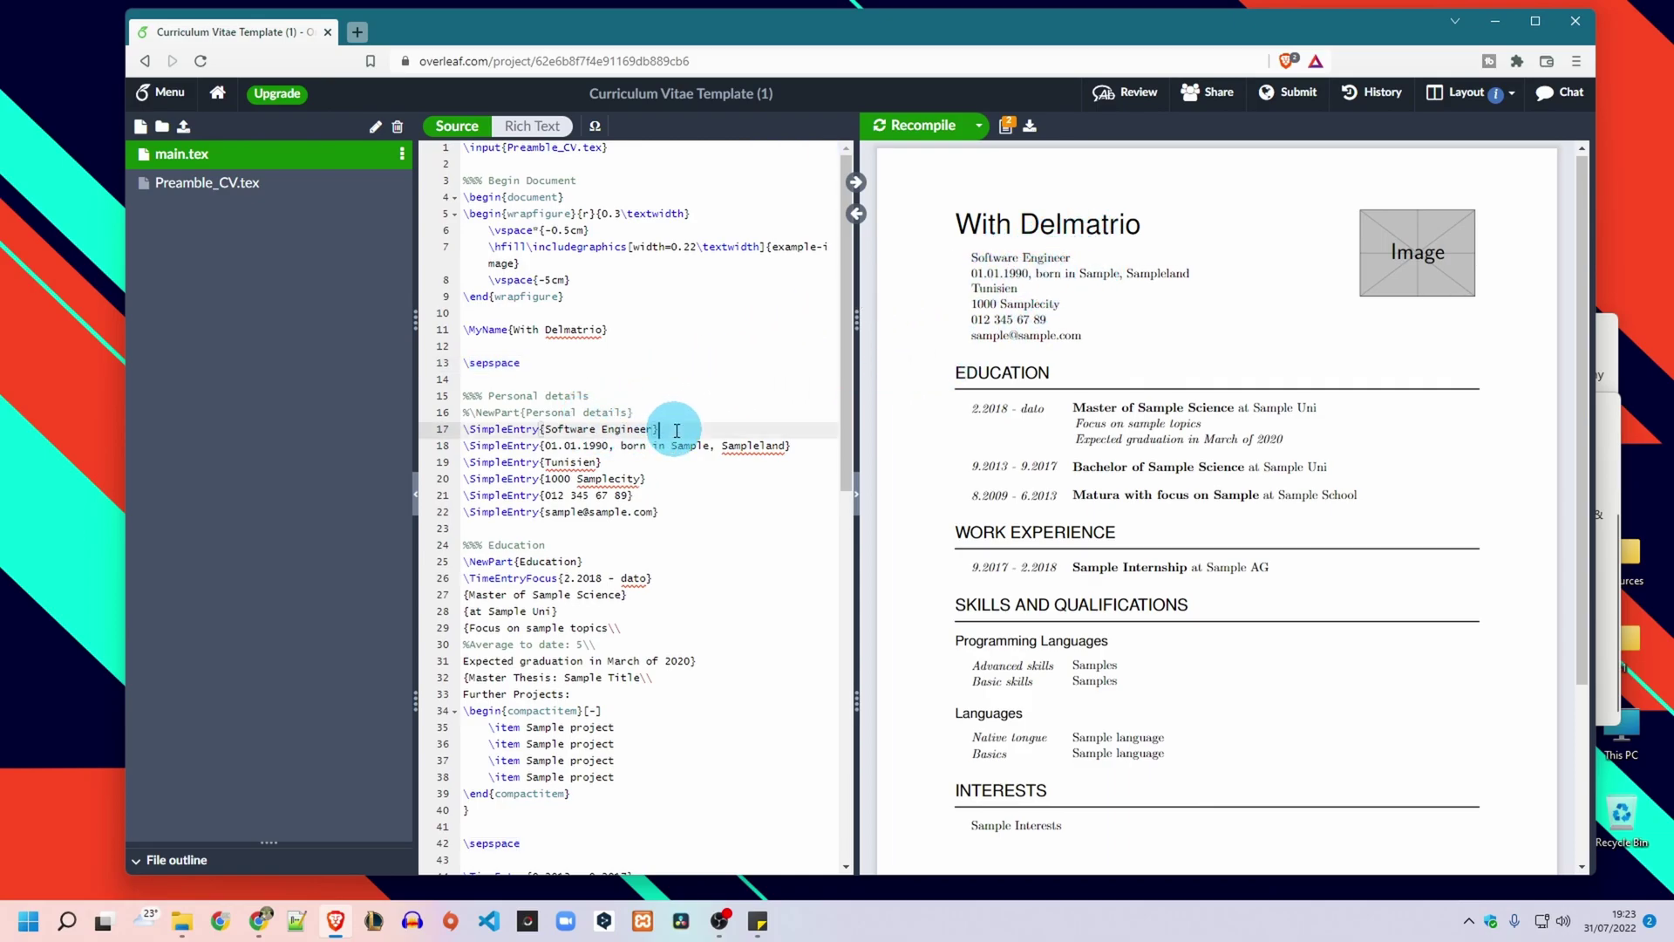
pyautogui.press('Return')
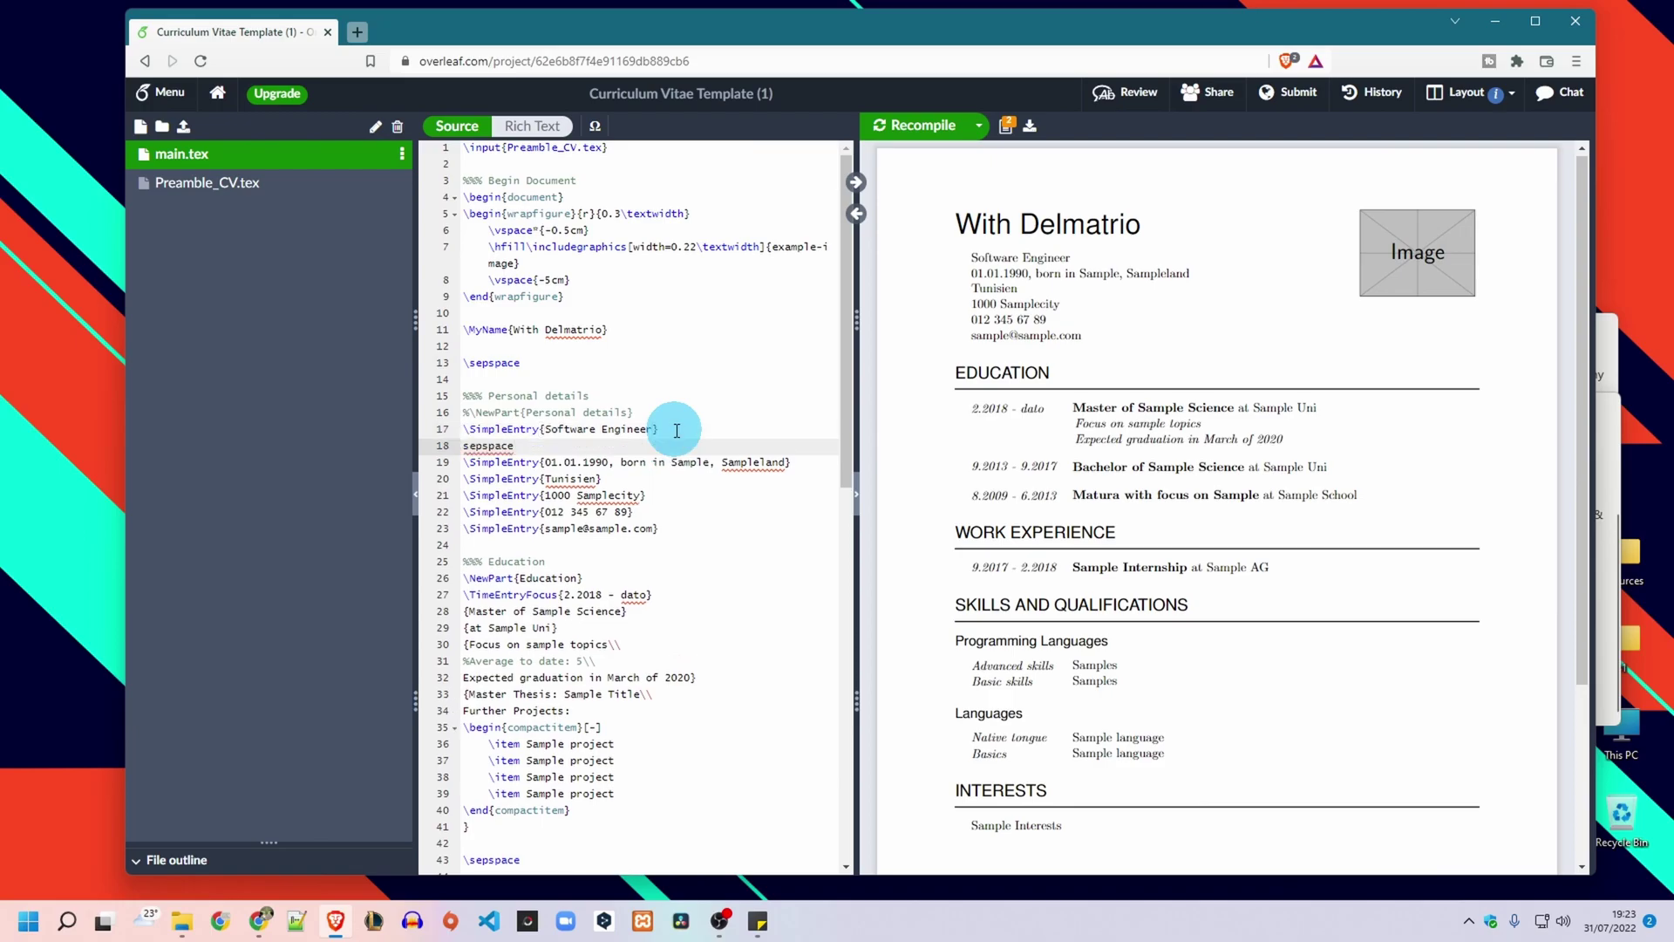
pyautogui.click(465, 446)
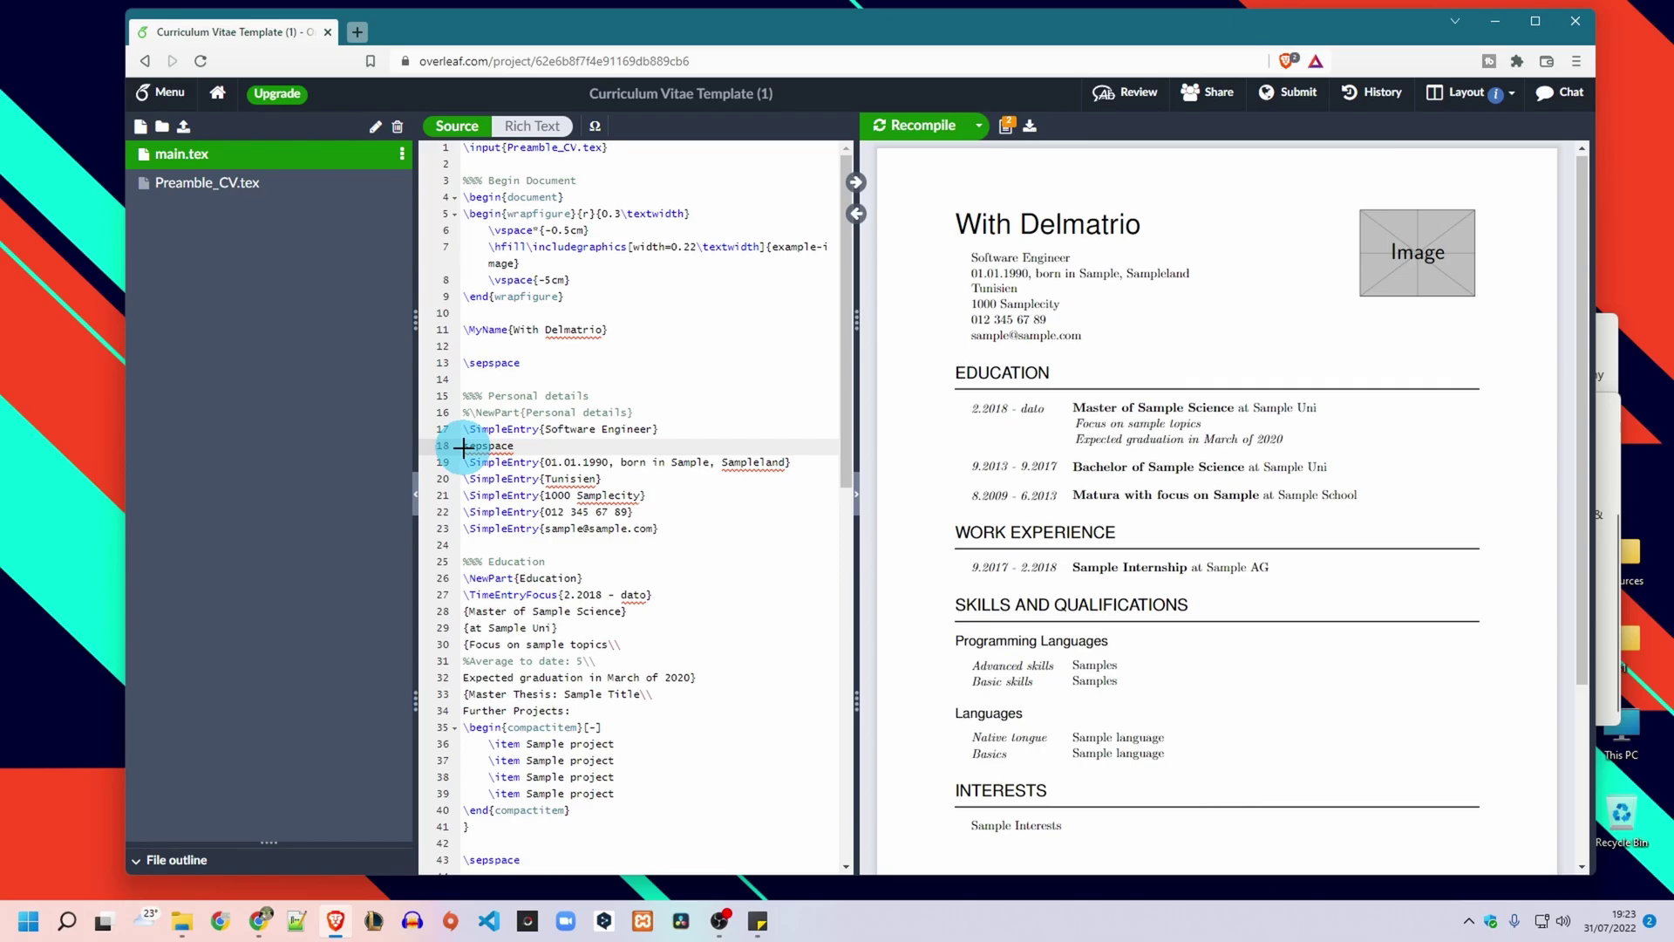
pyautogui.write('\\')
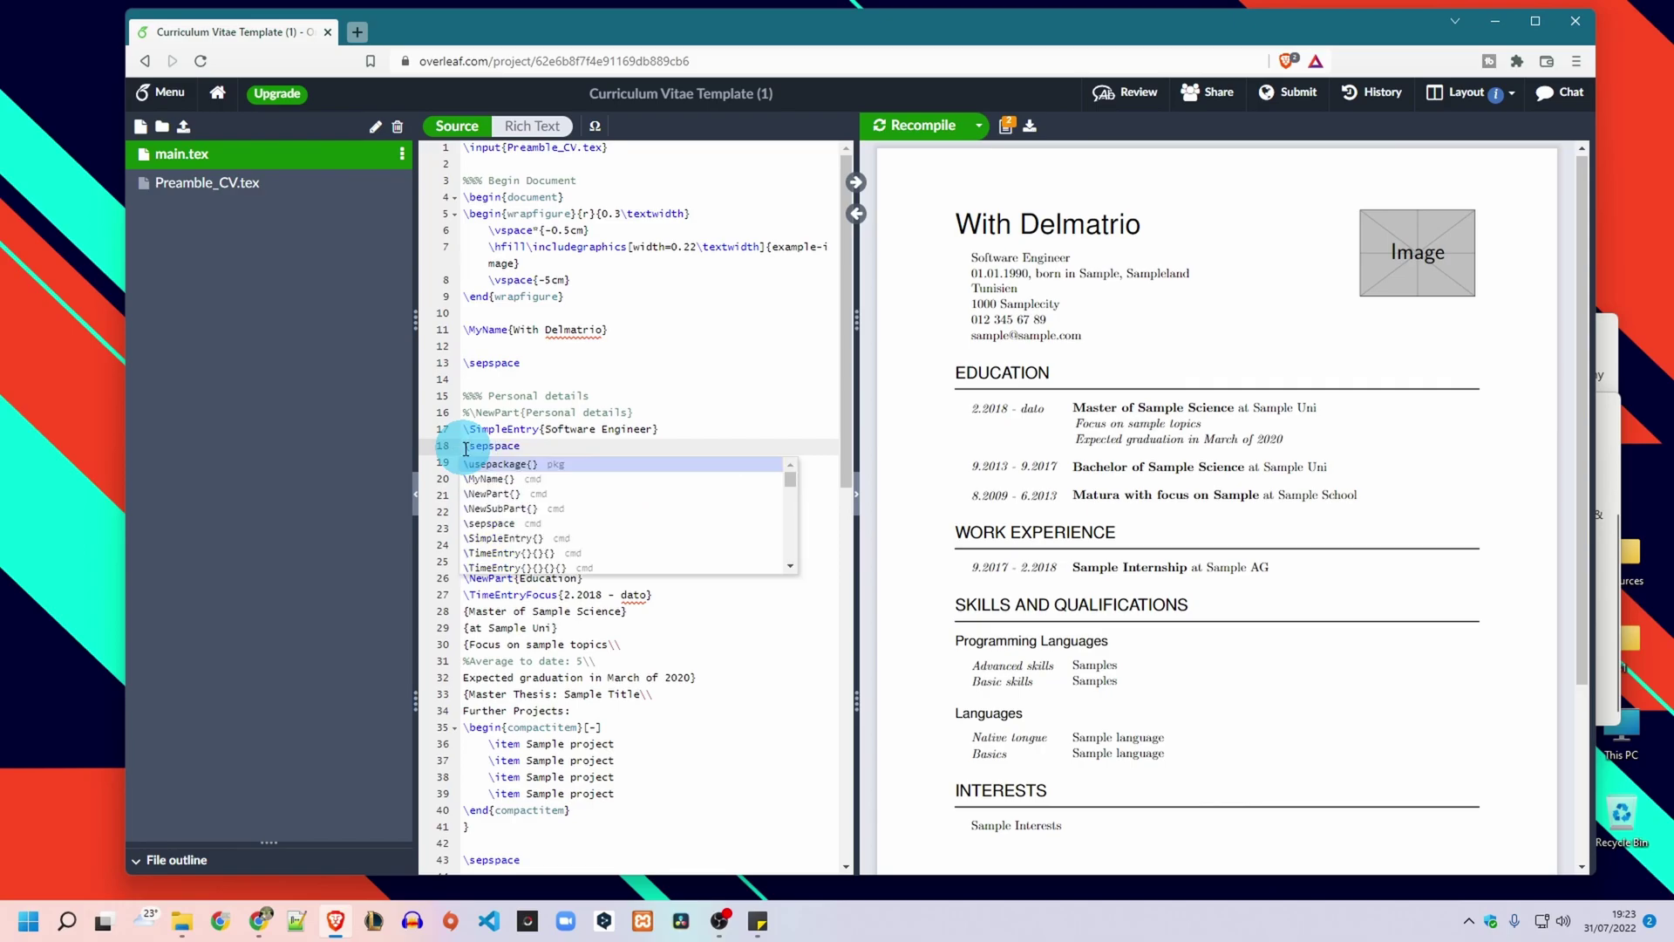
pyautogui.tripleClick(512, 368)
pyautogui.press('BackSpace')
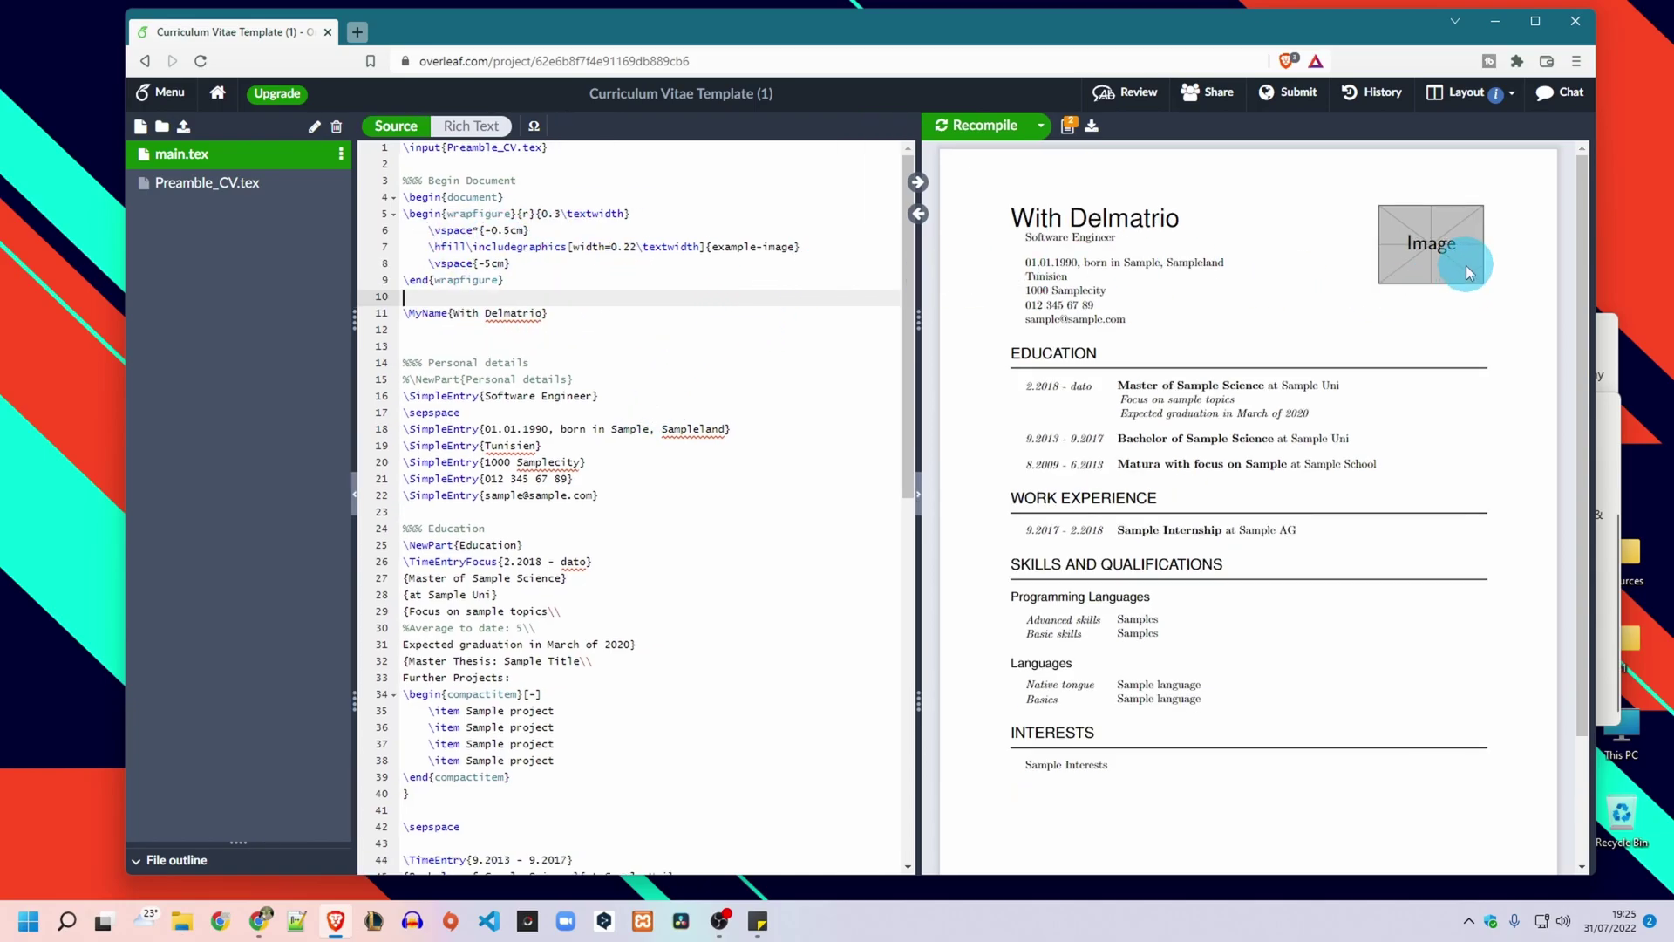
# Step: Upload the "Design triangle tech modern logo element 2.png" image from the computer to the project
pyautogui.click(185, 129)
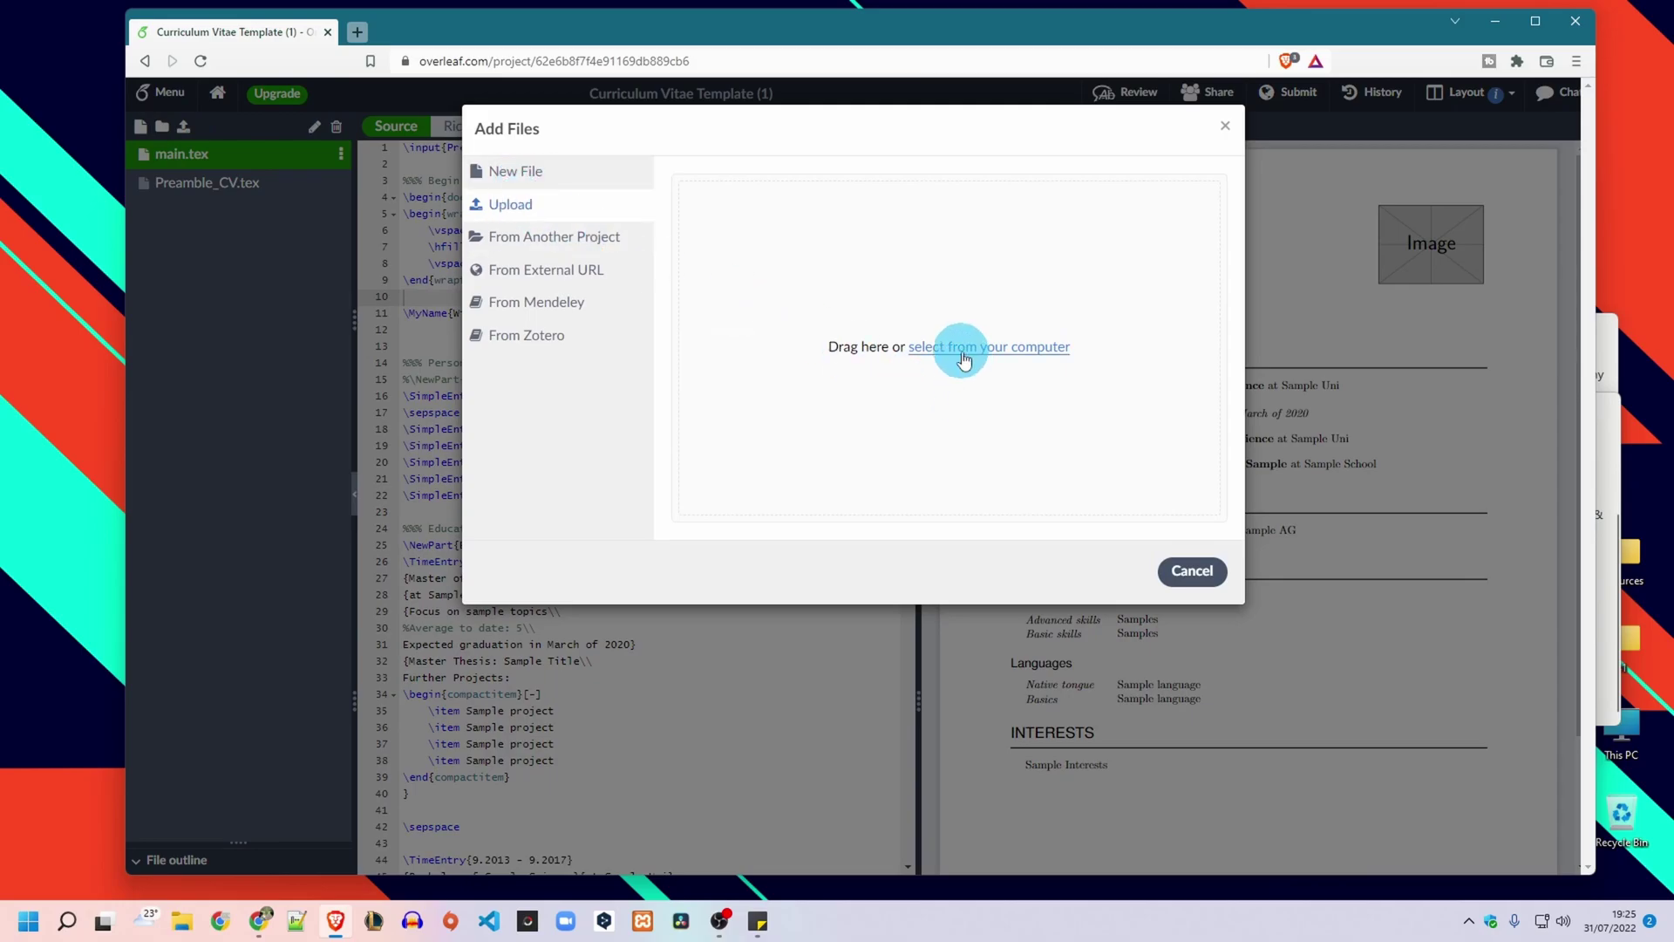
pyautogui.click(964, 360)
pyautogui.click(174, 158)
pyautogui.click(516, 170)
pyautogui.click(814, 450)
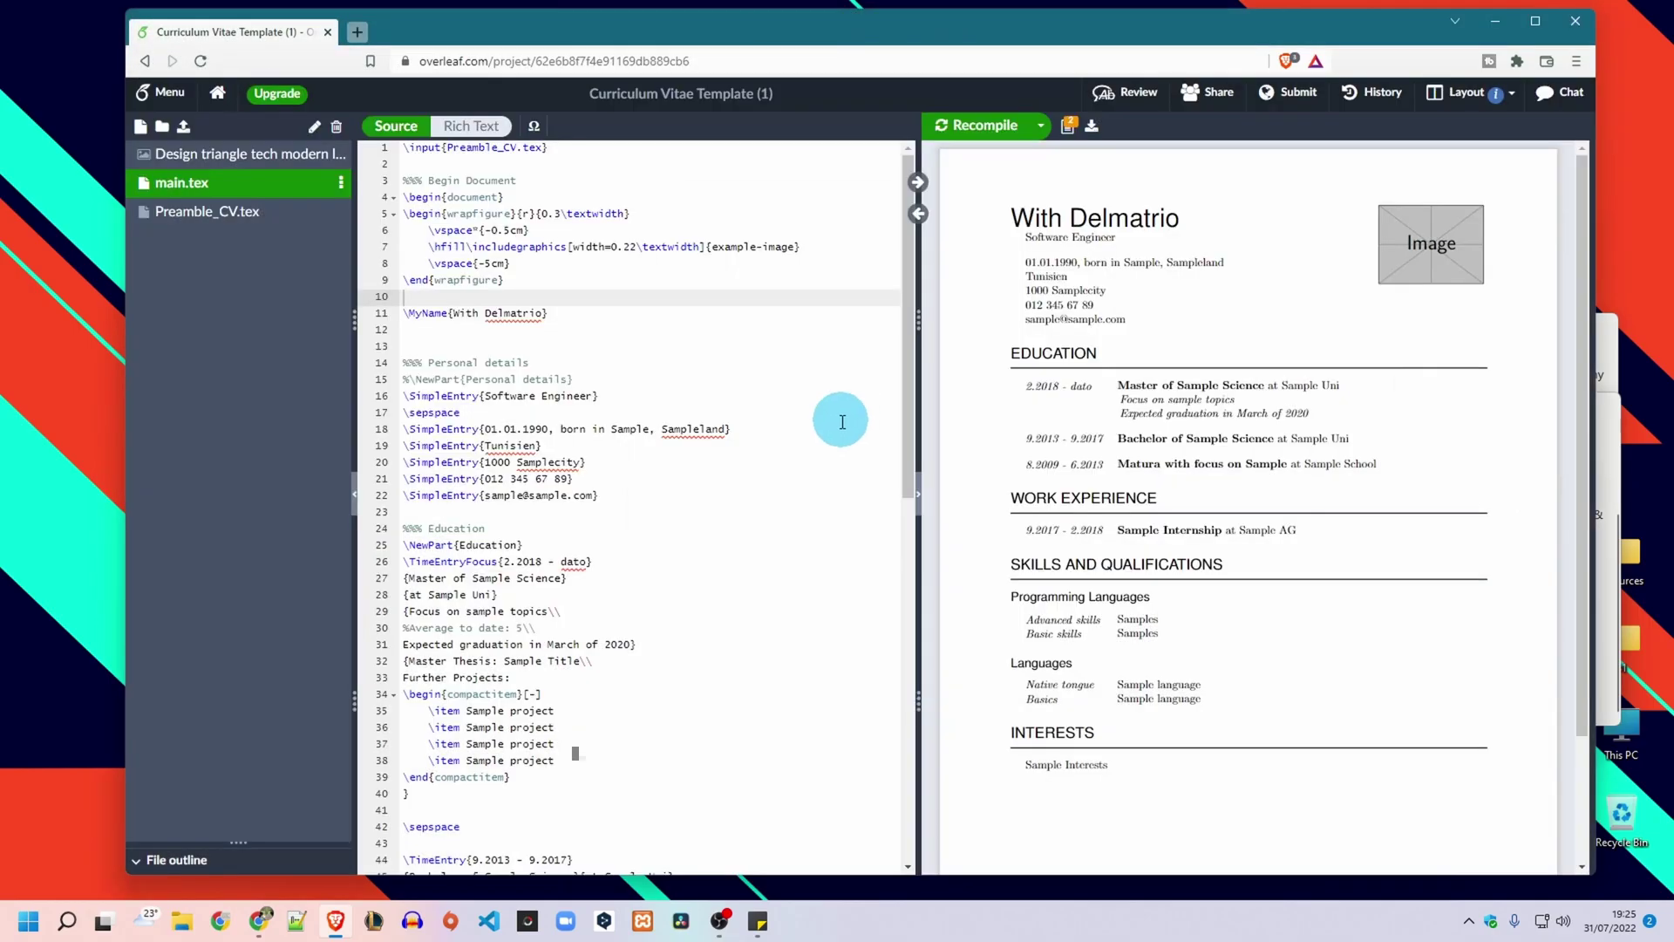
# Step: Rename the uploaded logo image to imgage.png
pyautogui.rightClick(228, 163)
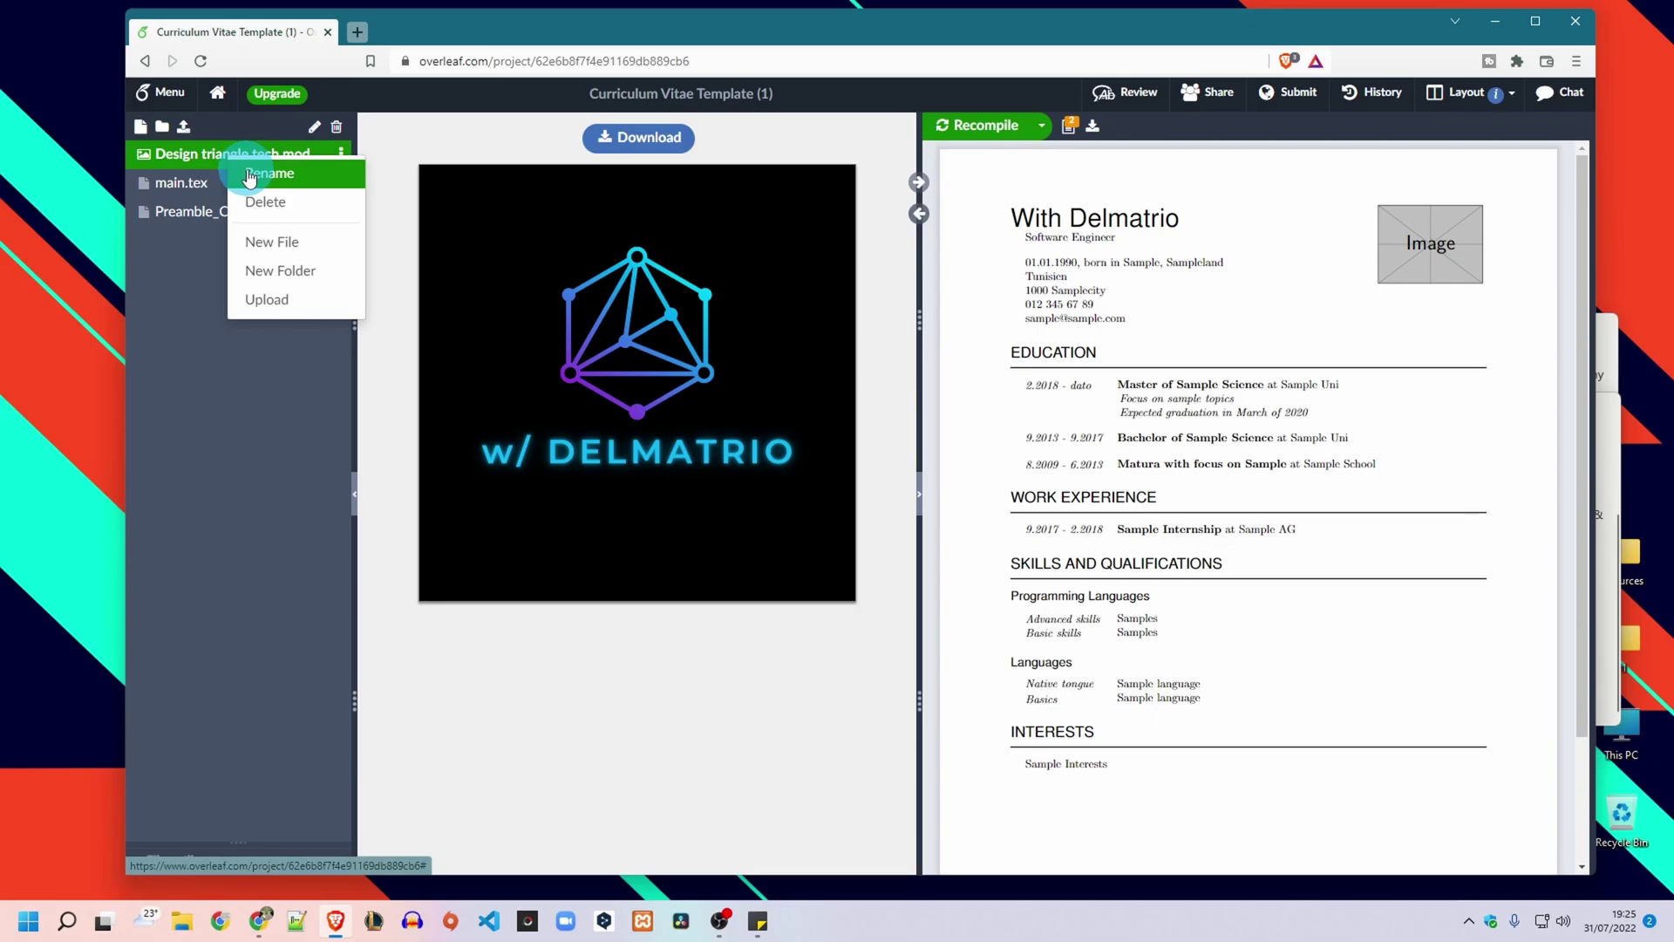
pyautogui.click(248, 174)
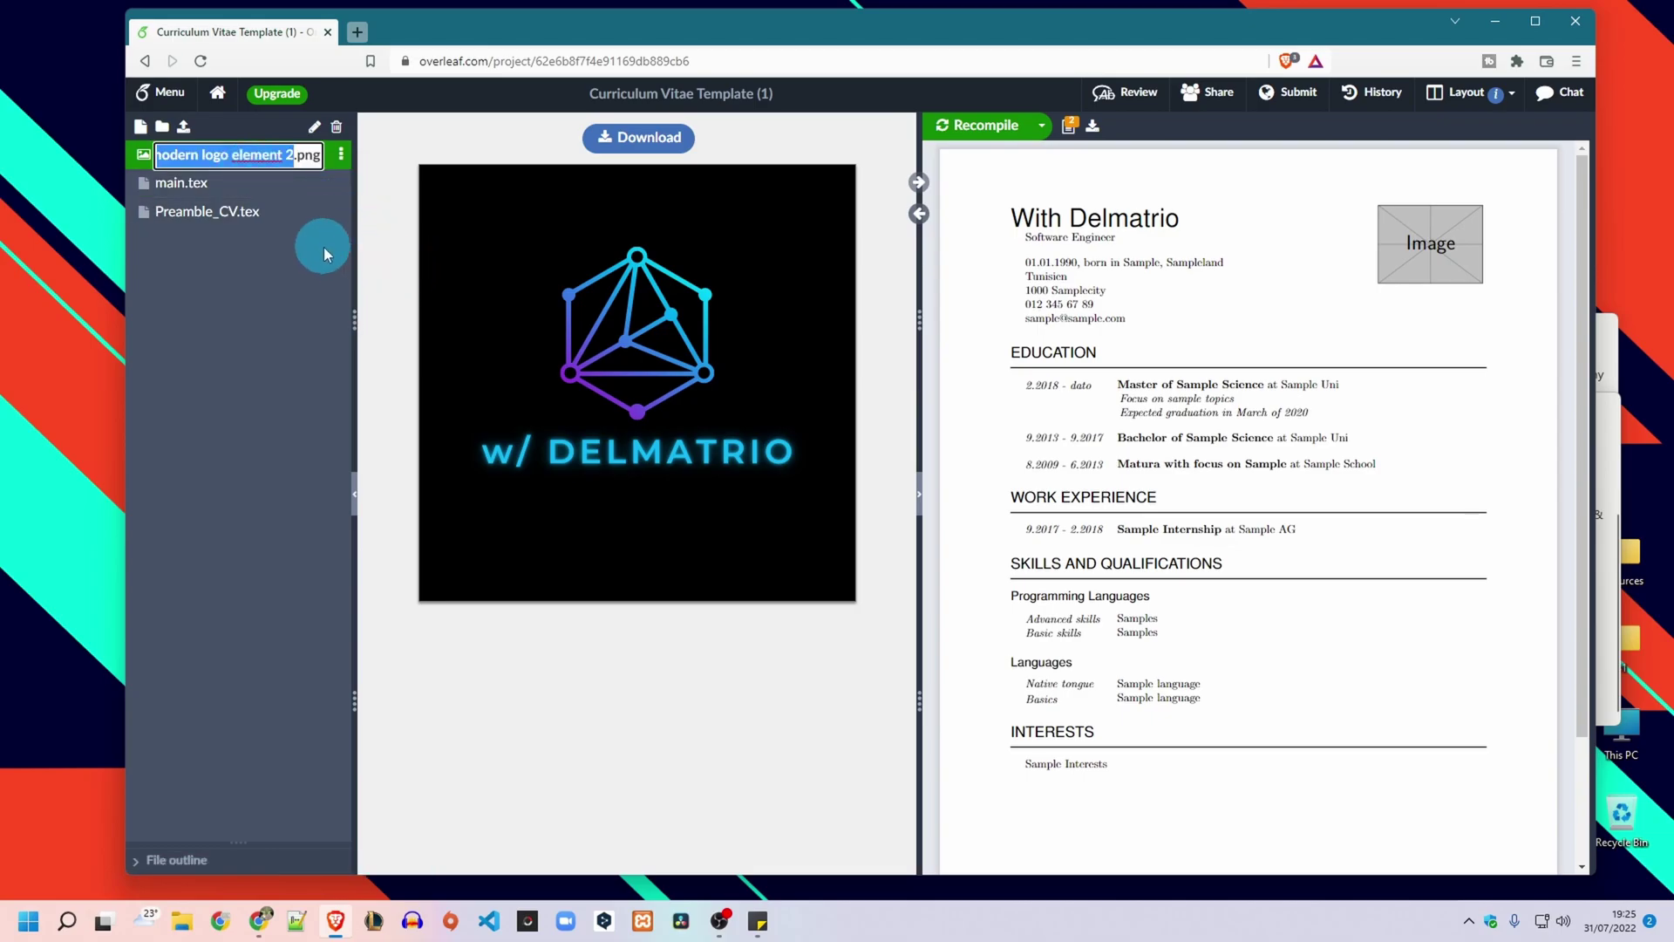
pyautogui.write('imga')
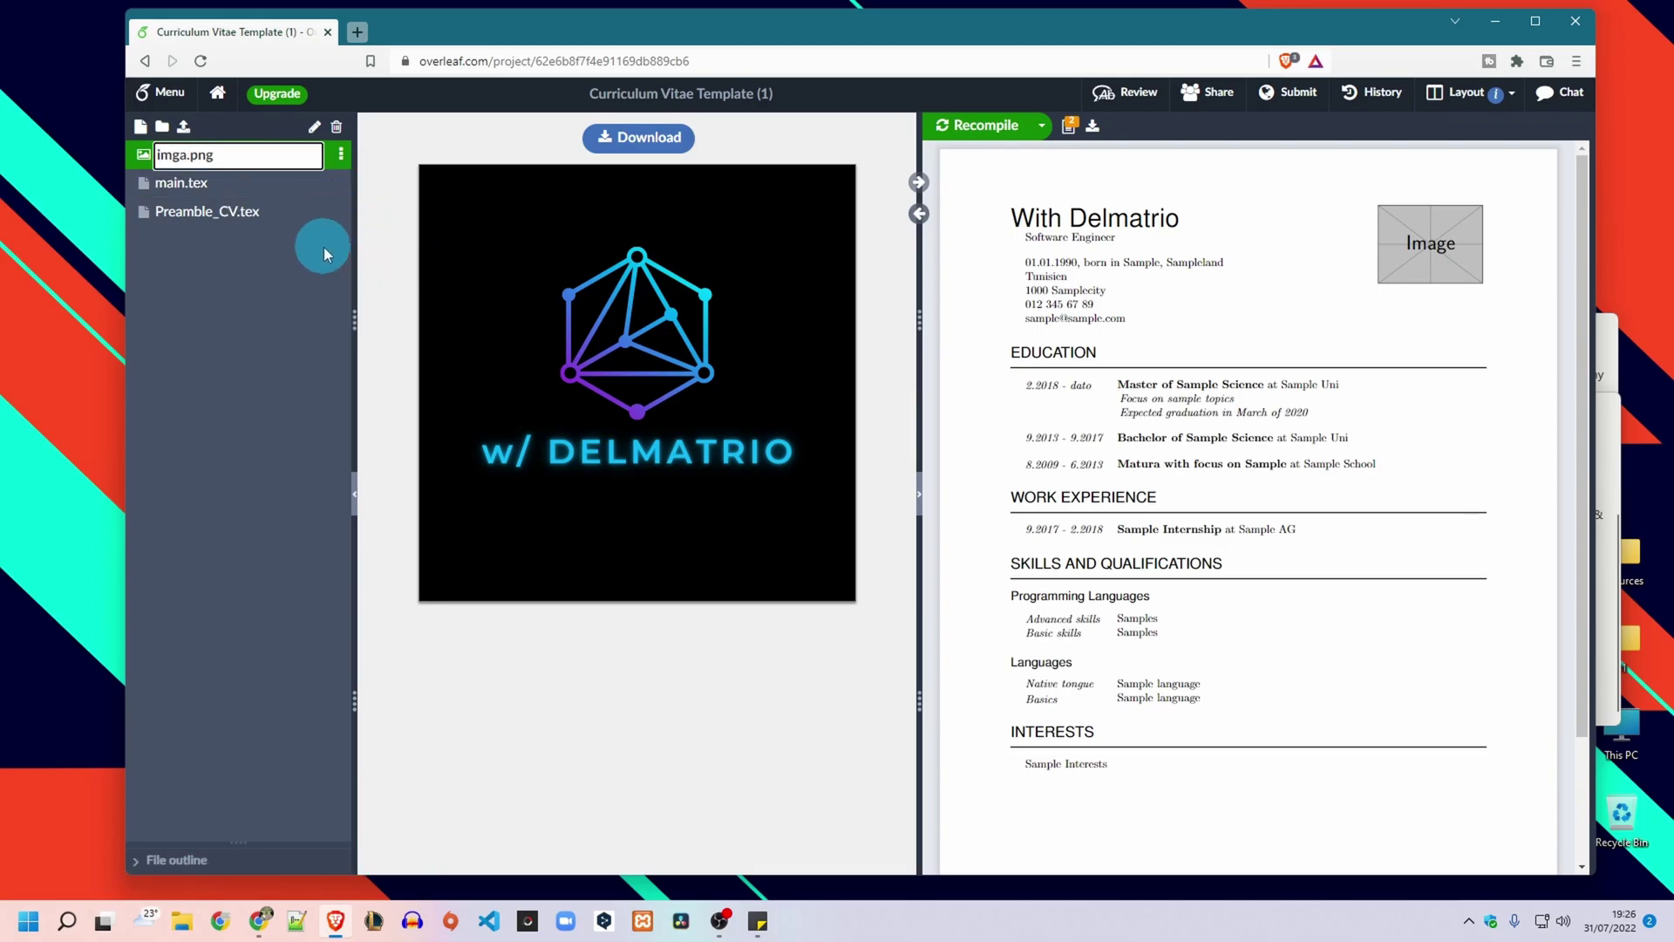
pyautogui.write('e')
pyautogui.press('Left')
pyautogui.write('g')
pyautogui.press('Return')
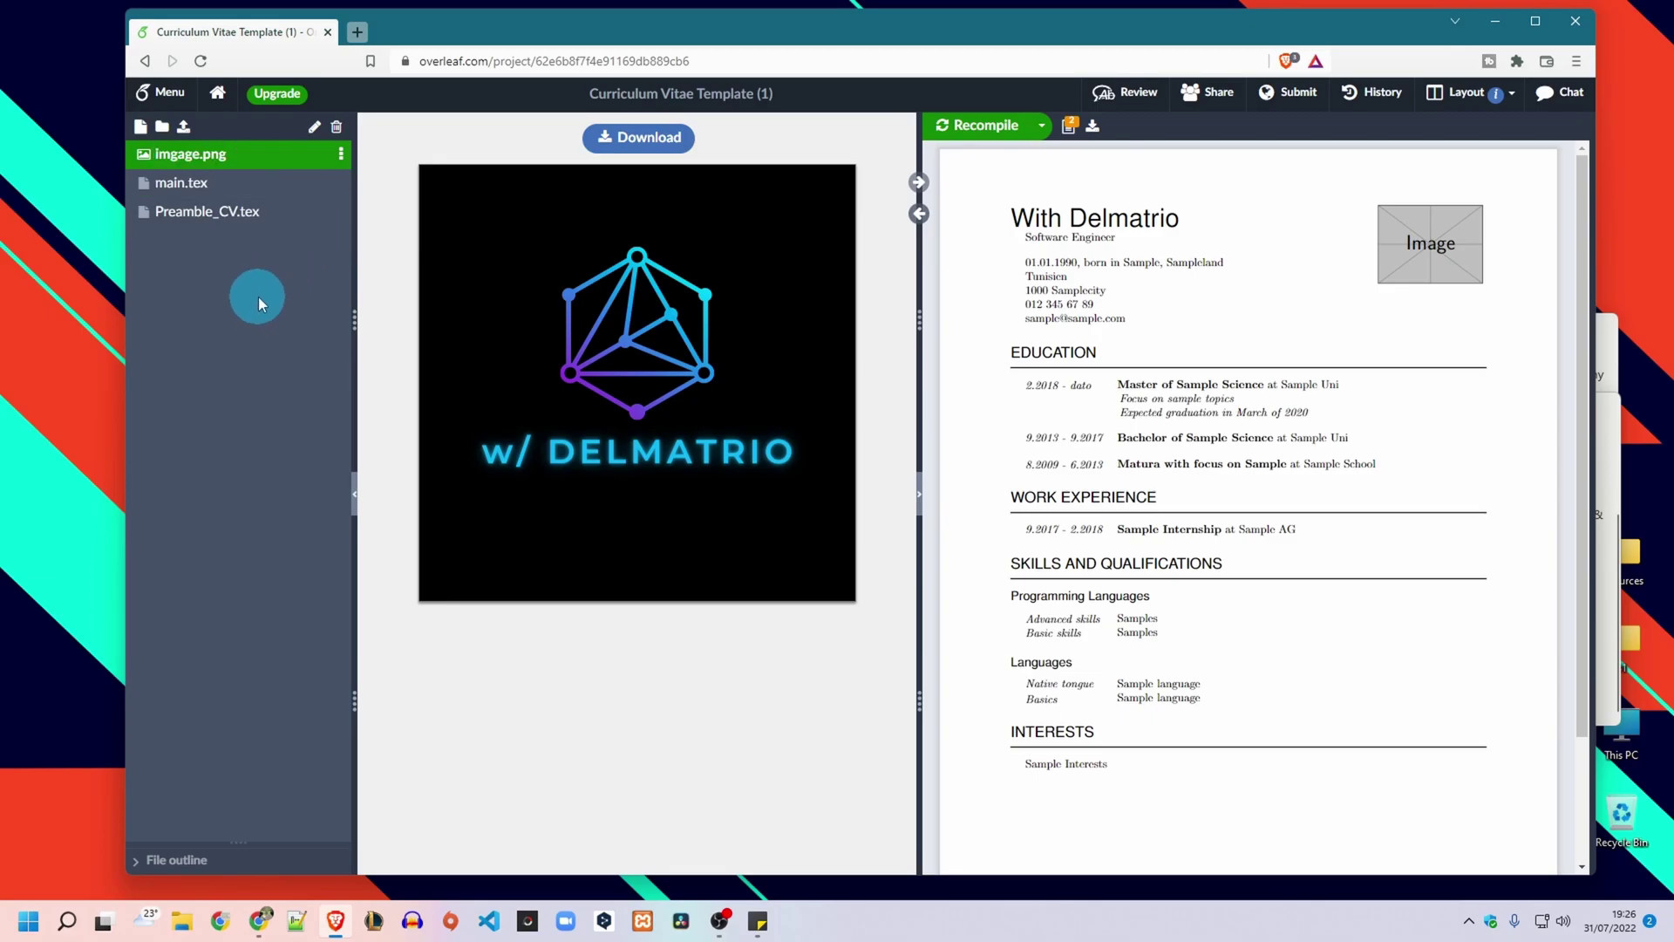
# Step: In main.tex, replace example-image with imgage.png in the \includegraphics command on line 7 and recompile the CV
pyautogui.click(183, 183)
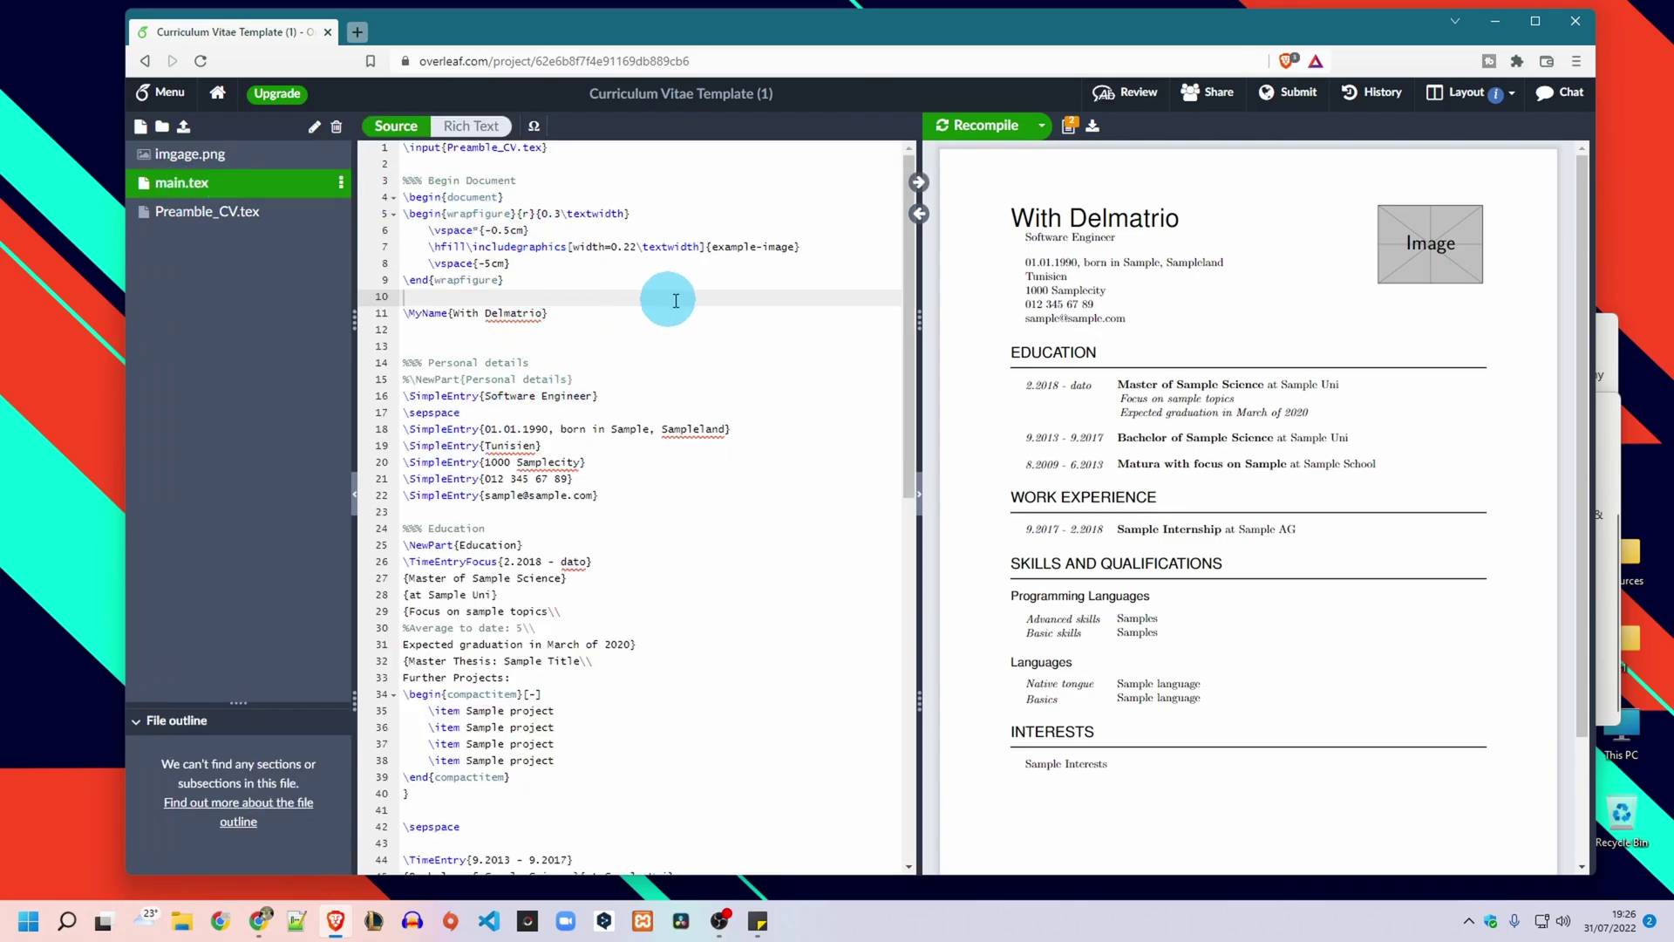
pyautogui.moveTo(713, 249); pyautogui.dragTo(785, 247)
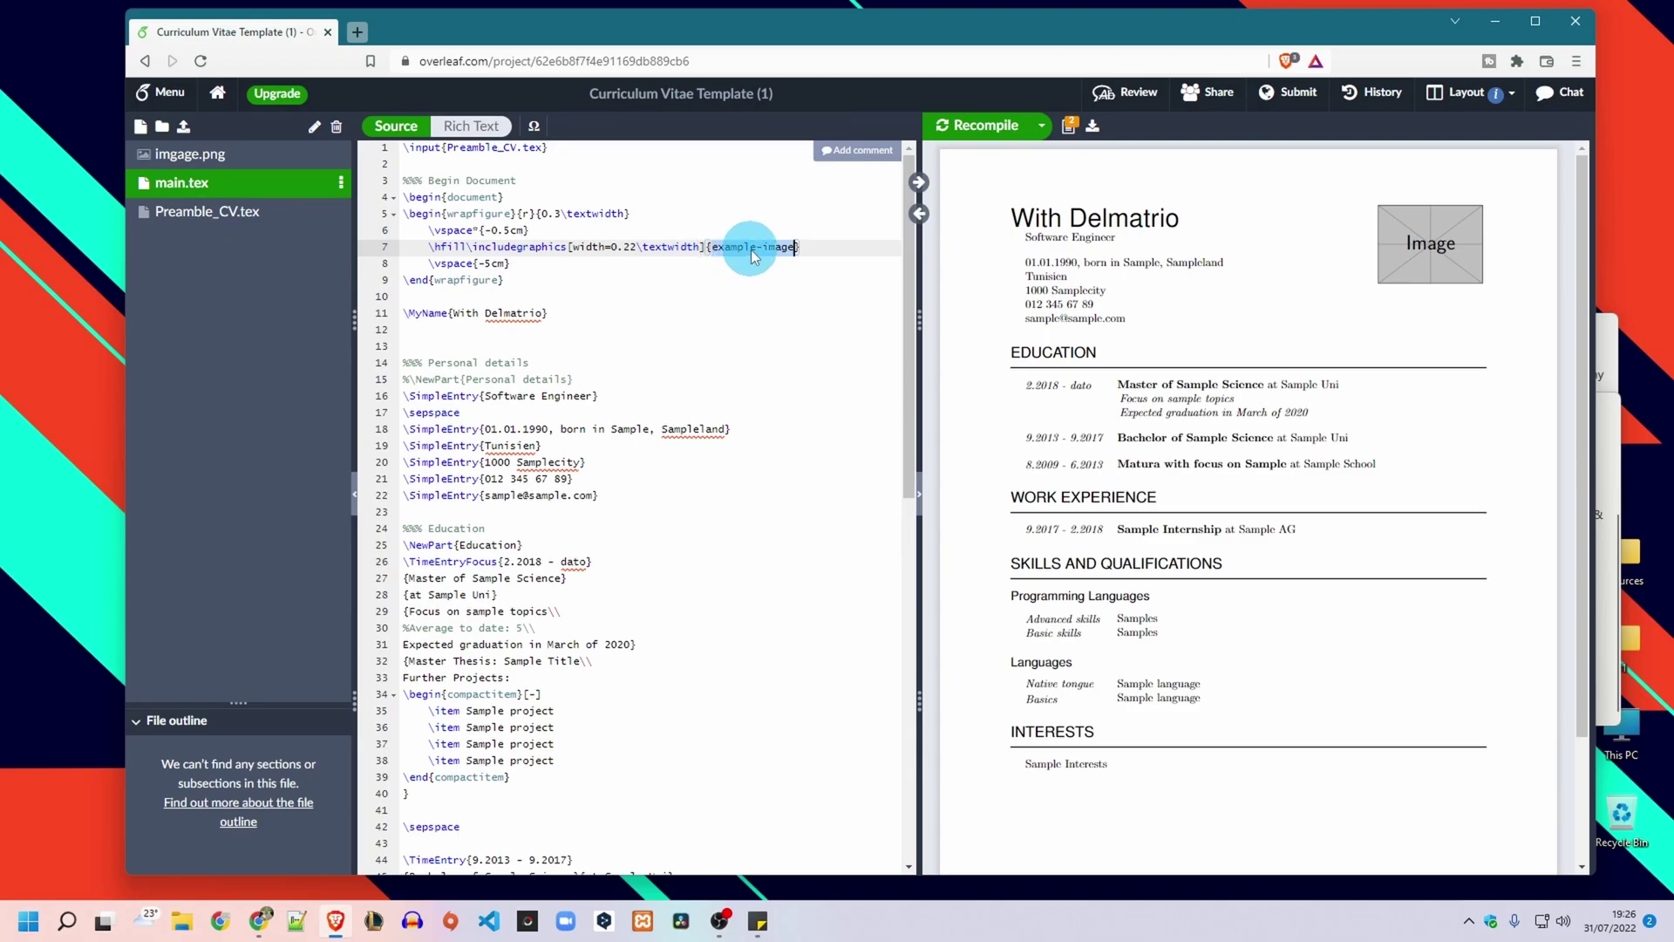
pyautogui.write('ima')
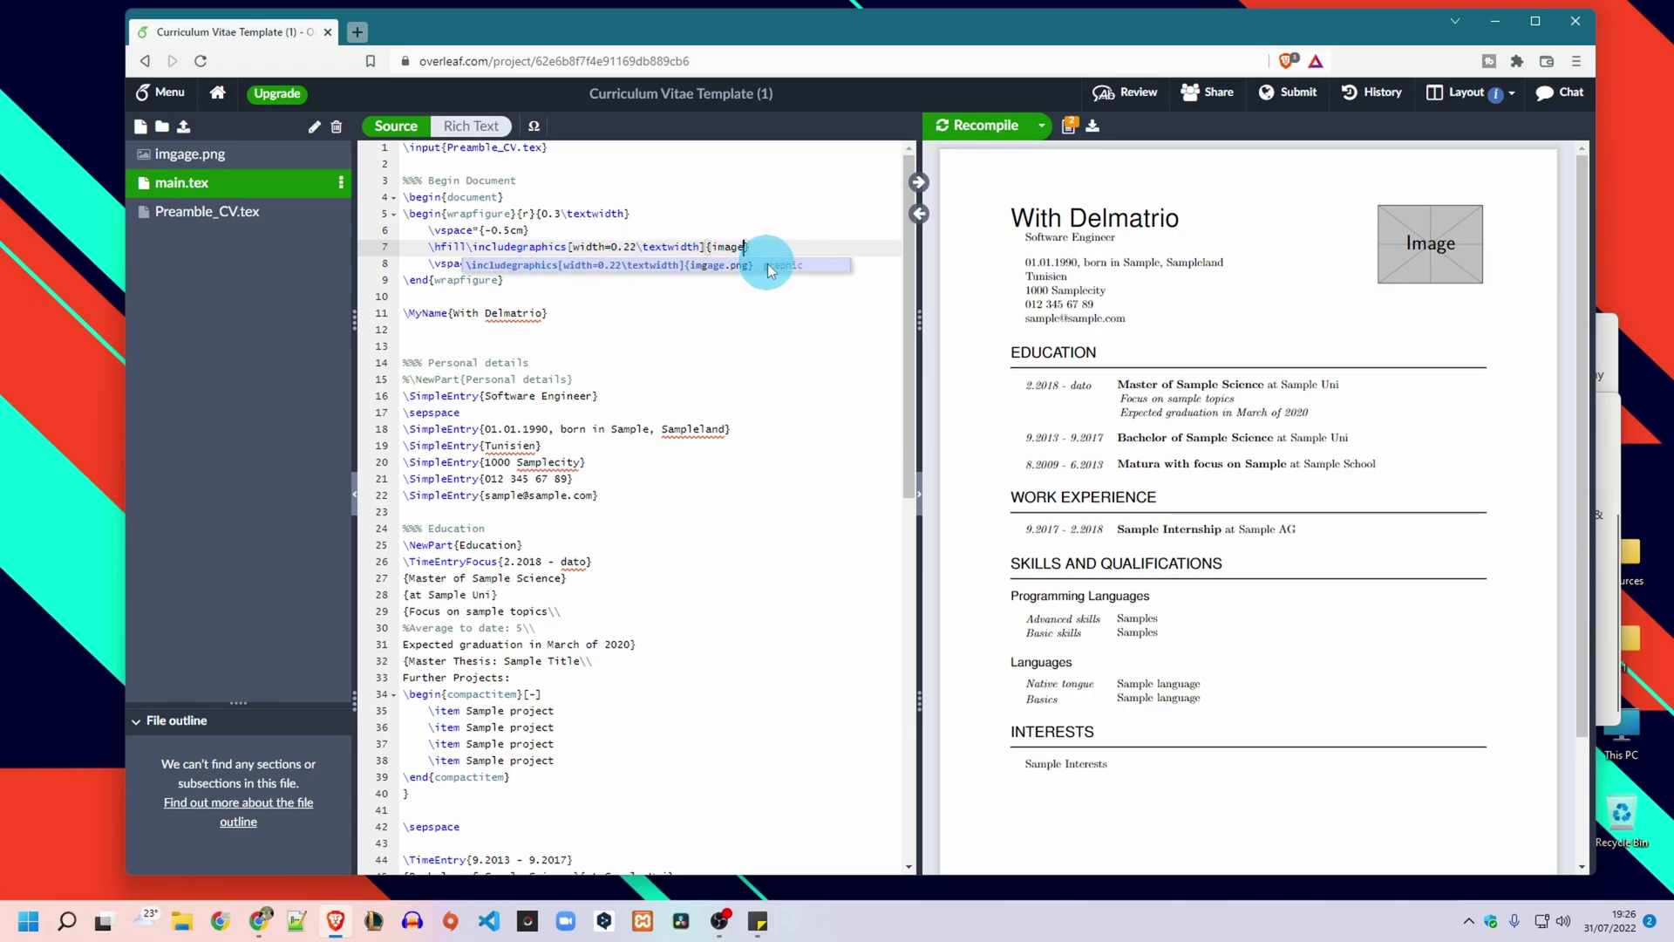
pyautogui.click(769, 265)
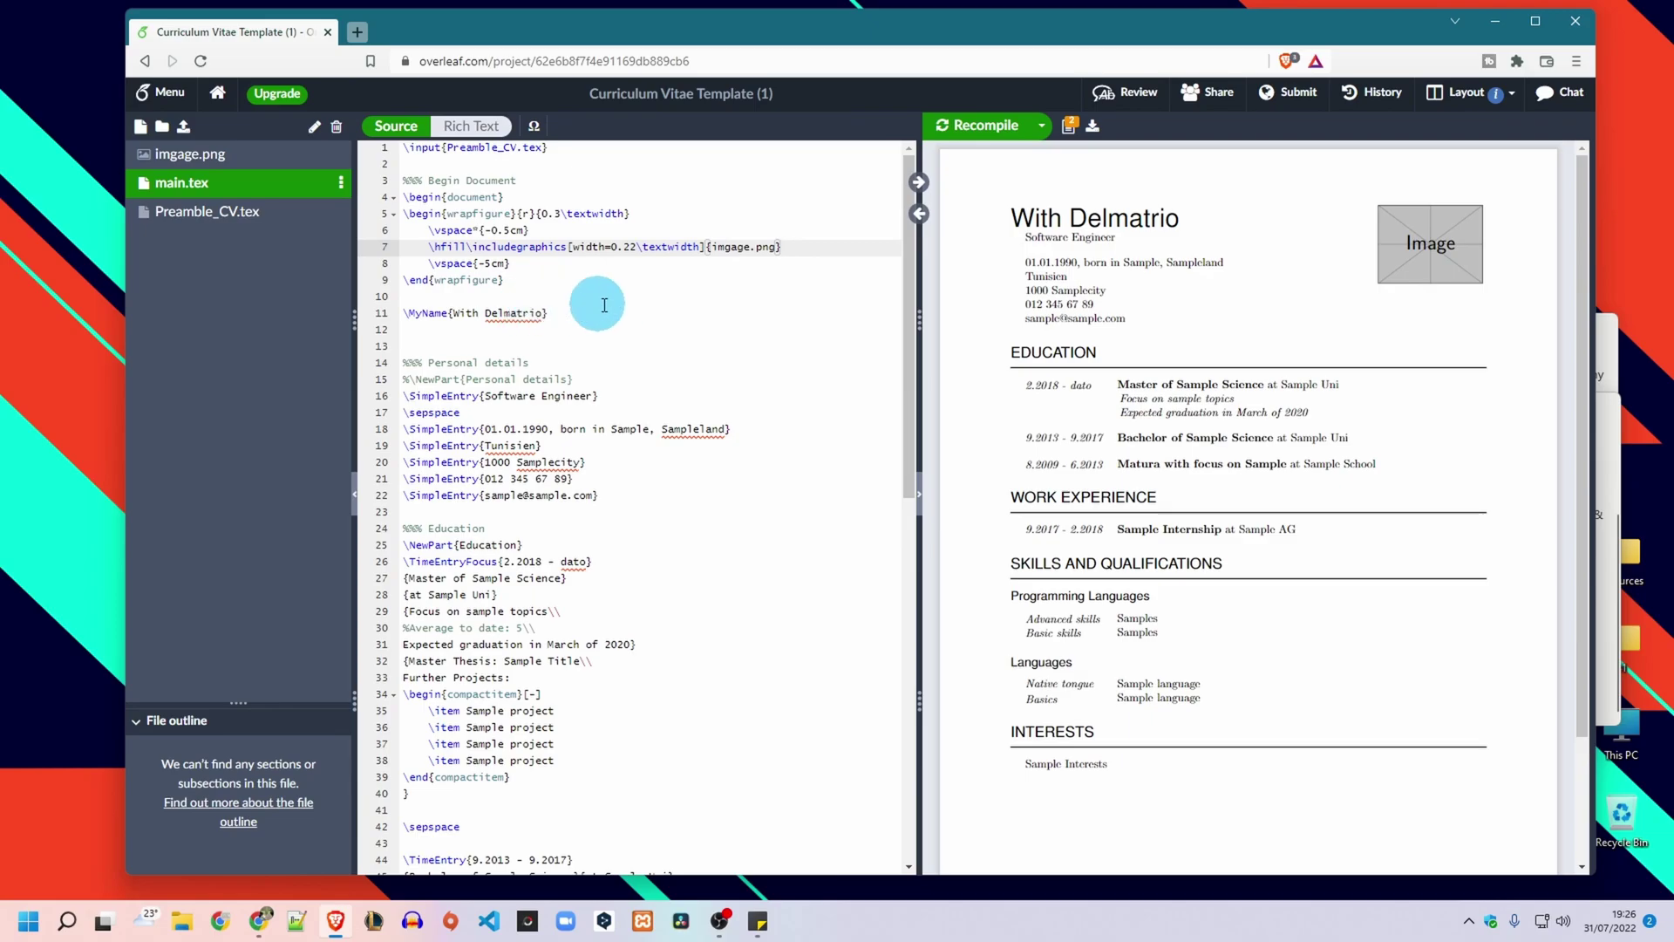
pyautogui.click(985, 125)
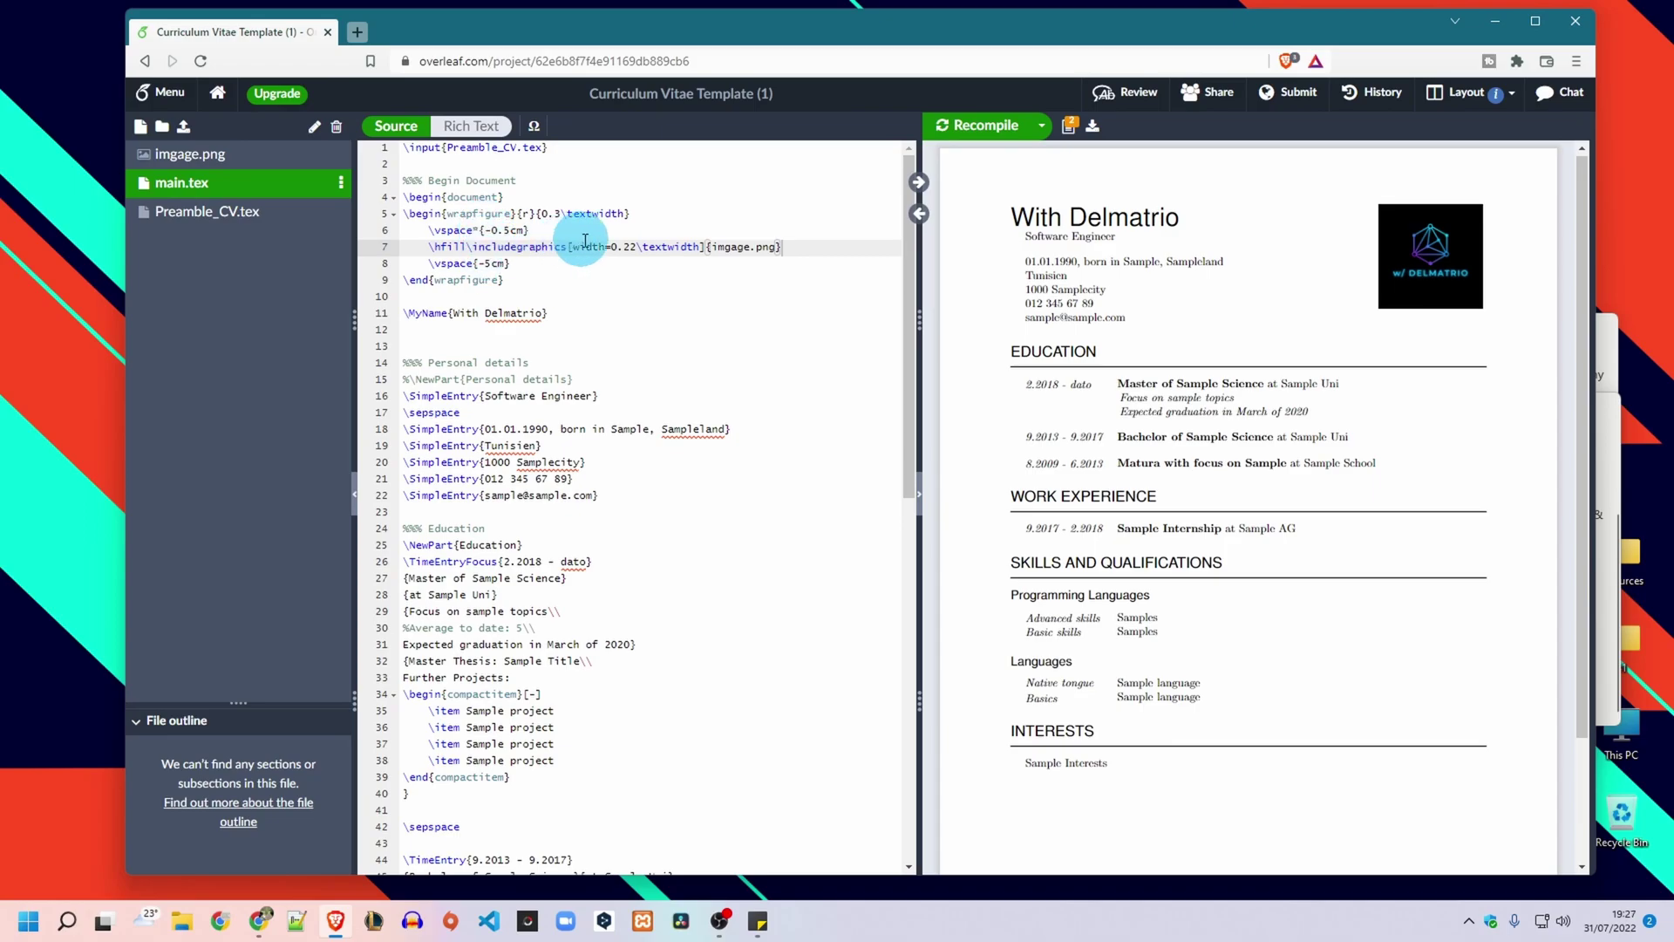
pyautogui.click(635, 247)
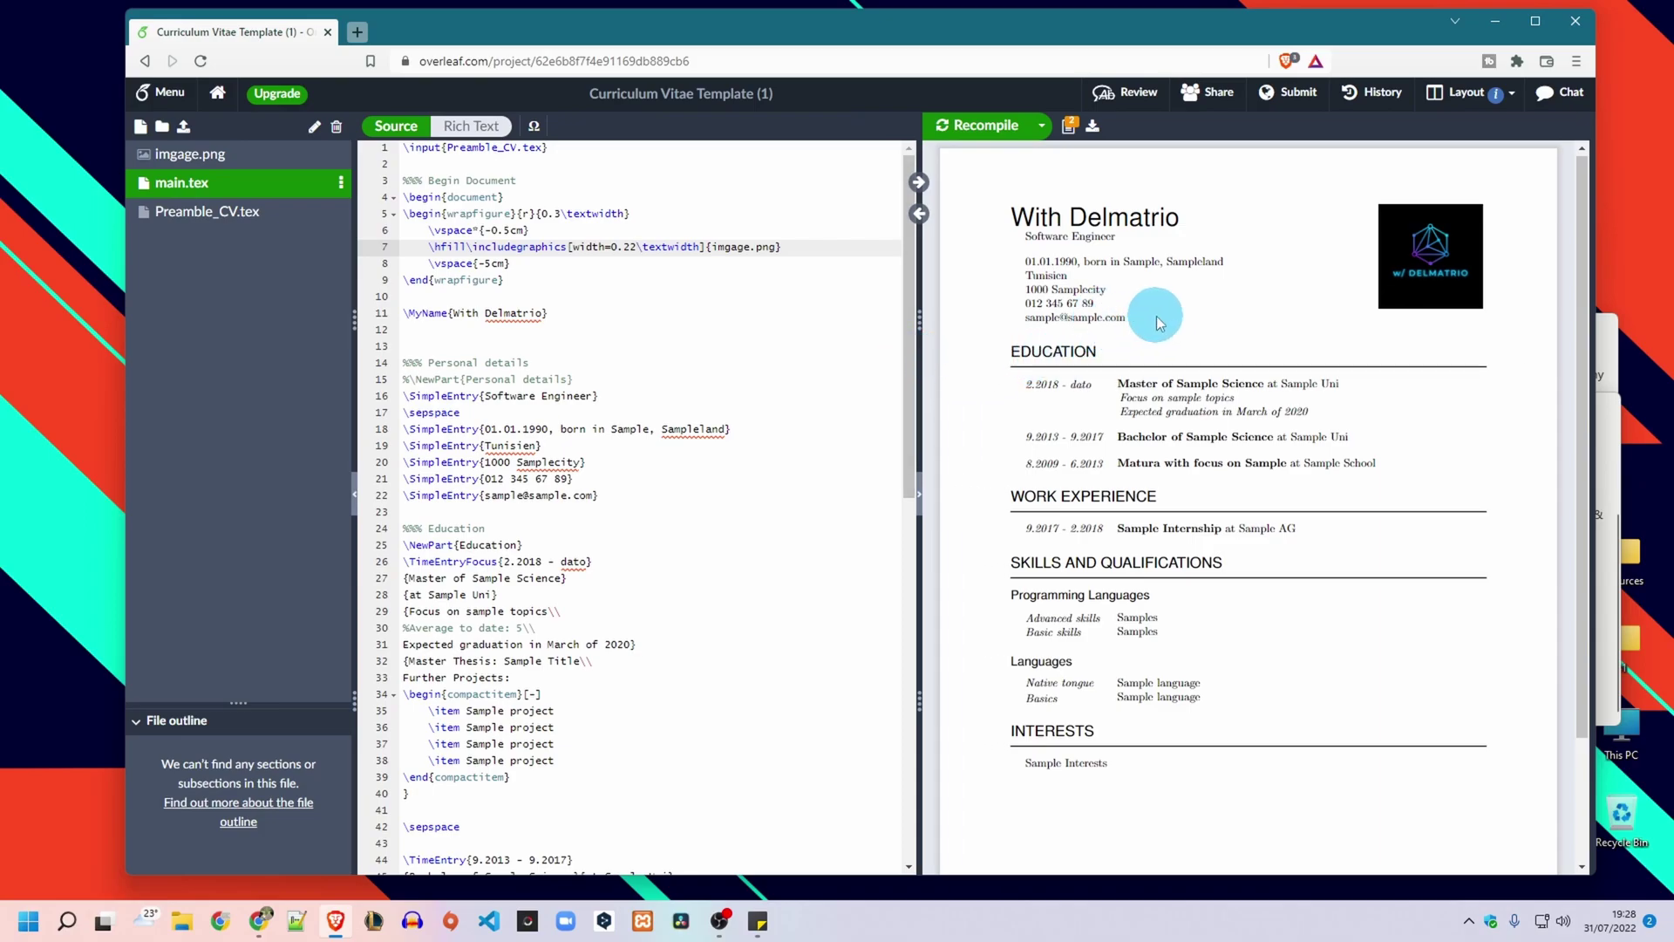
# Step: Switch to the sticky note and copy the \NewPart{PERSONAL STATEMENT} heading with its Lorem ipsum paragraph
pyautogui.click(1603, 341)
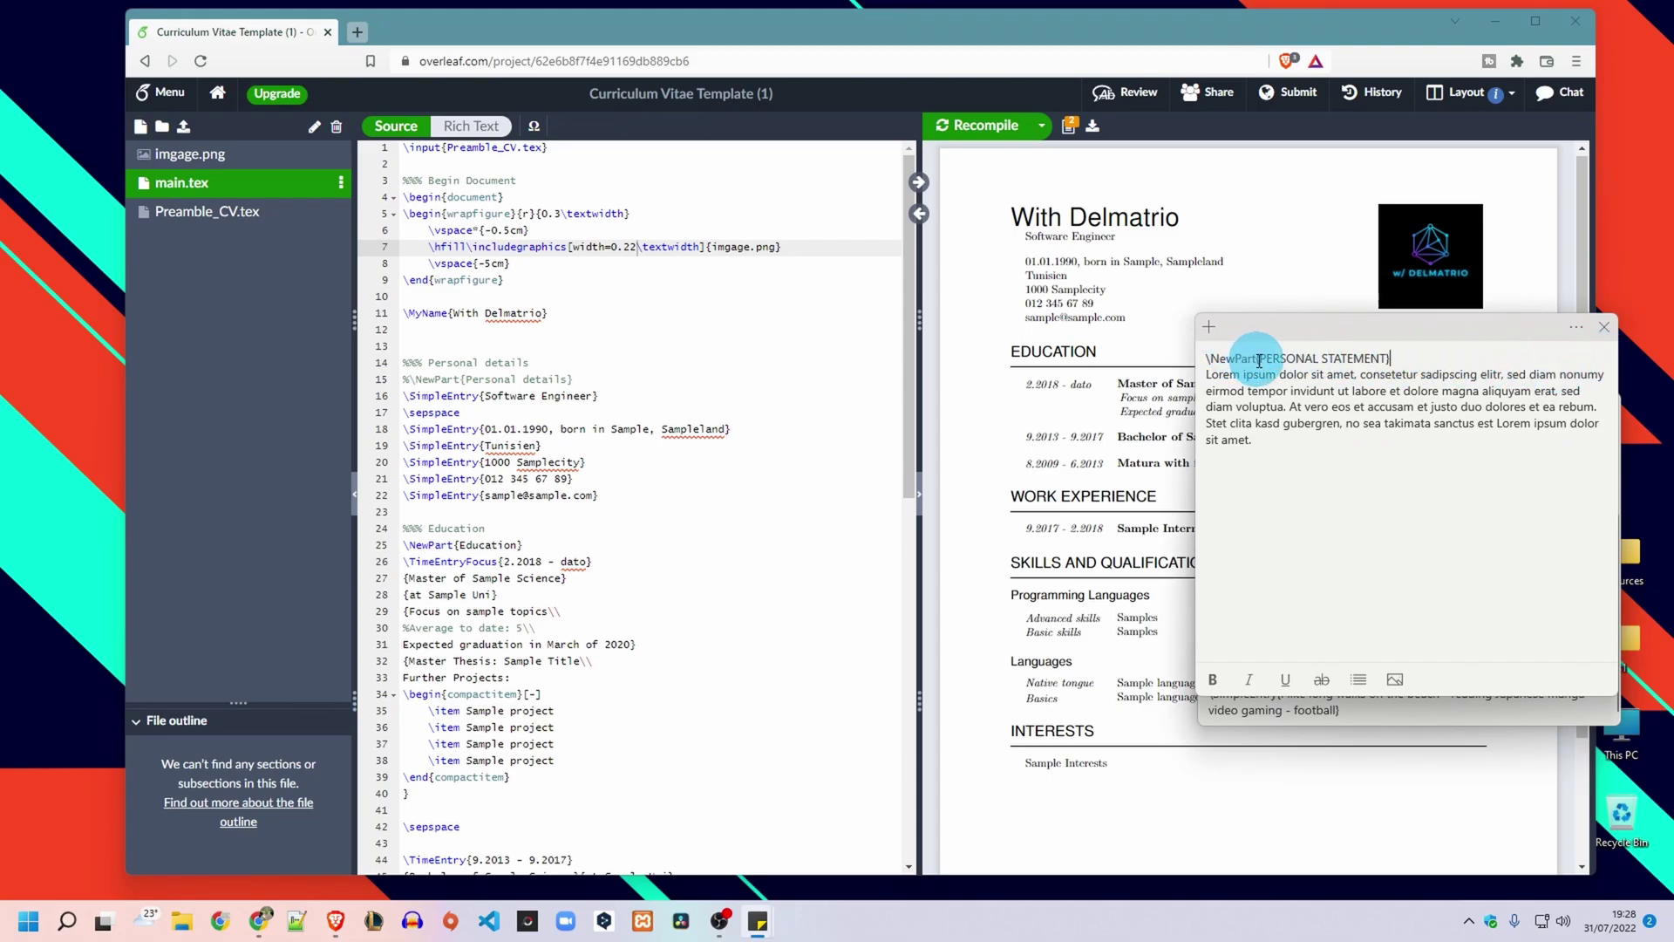
pyautogui.moveTo(1209, 358); pyautogui.dragTo(1282, 448)
pyautogui.rightClick(1305, 407)
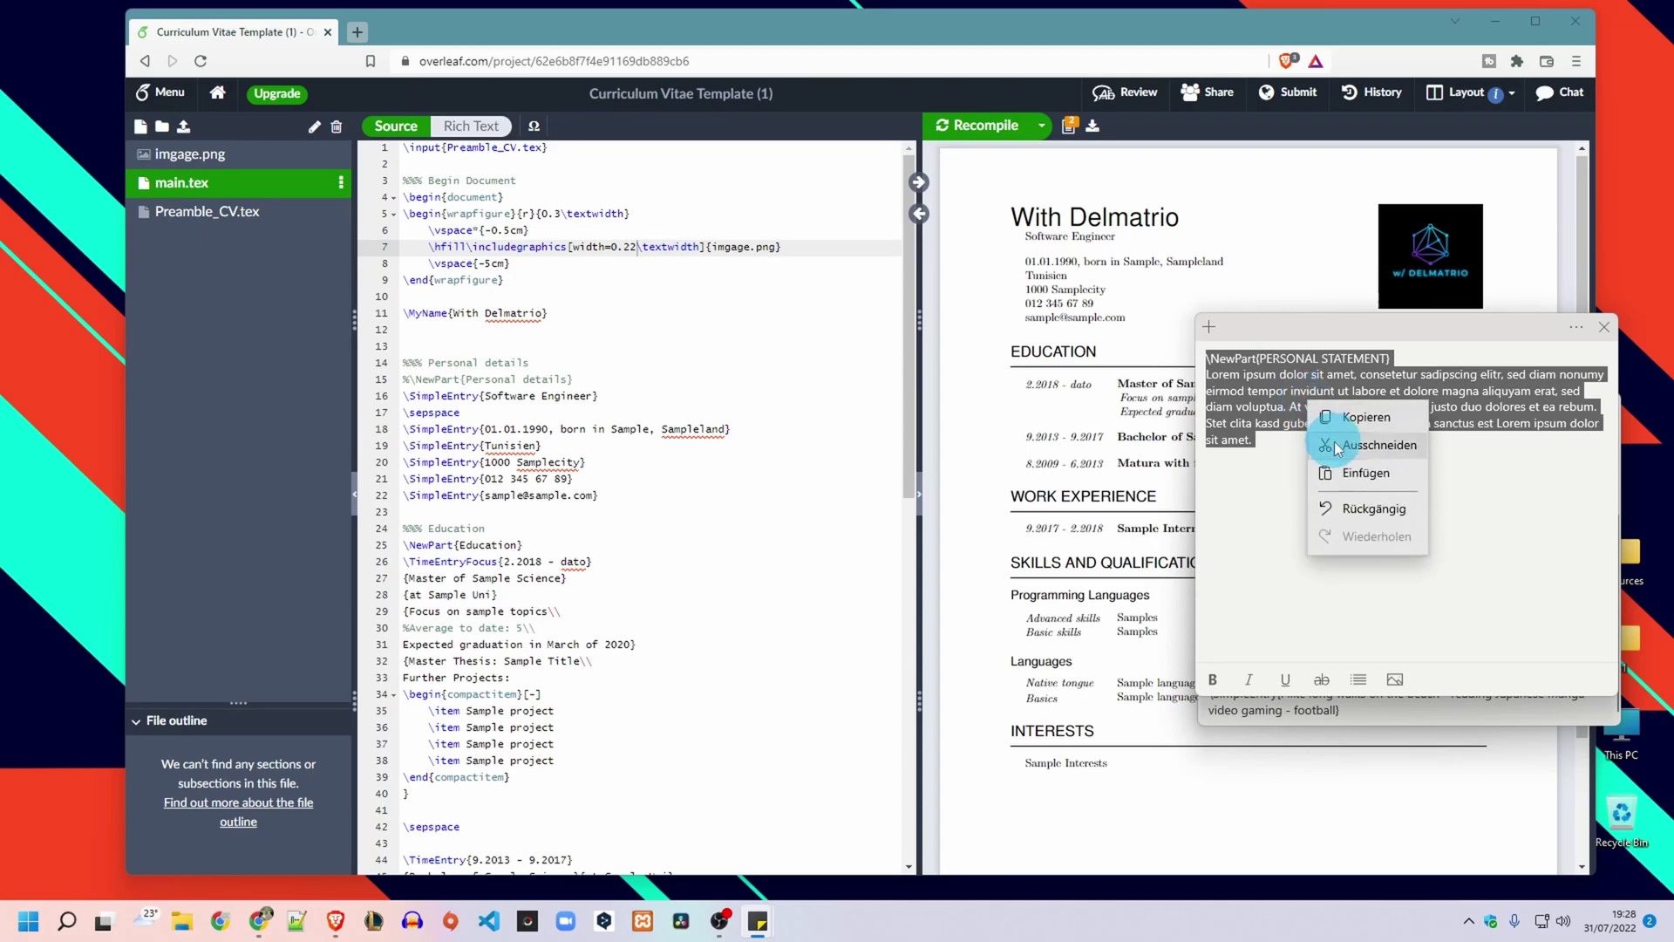
pyautogui.click(1325, 436)
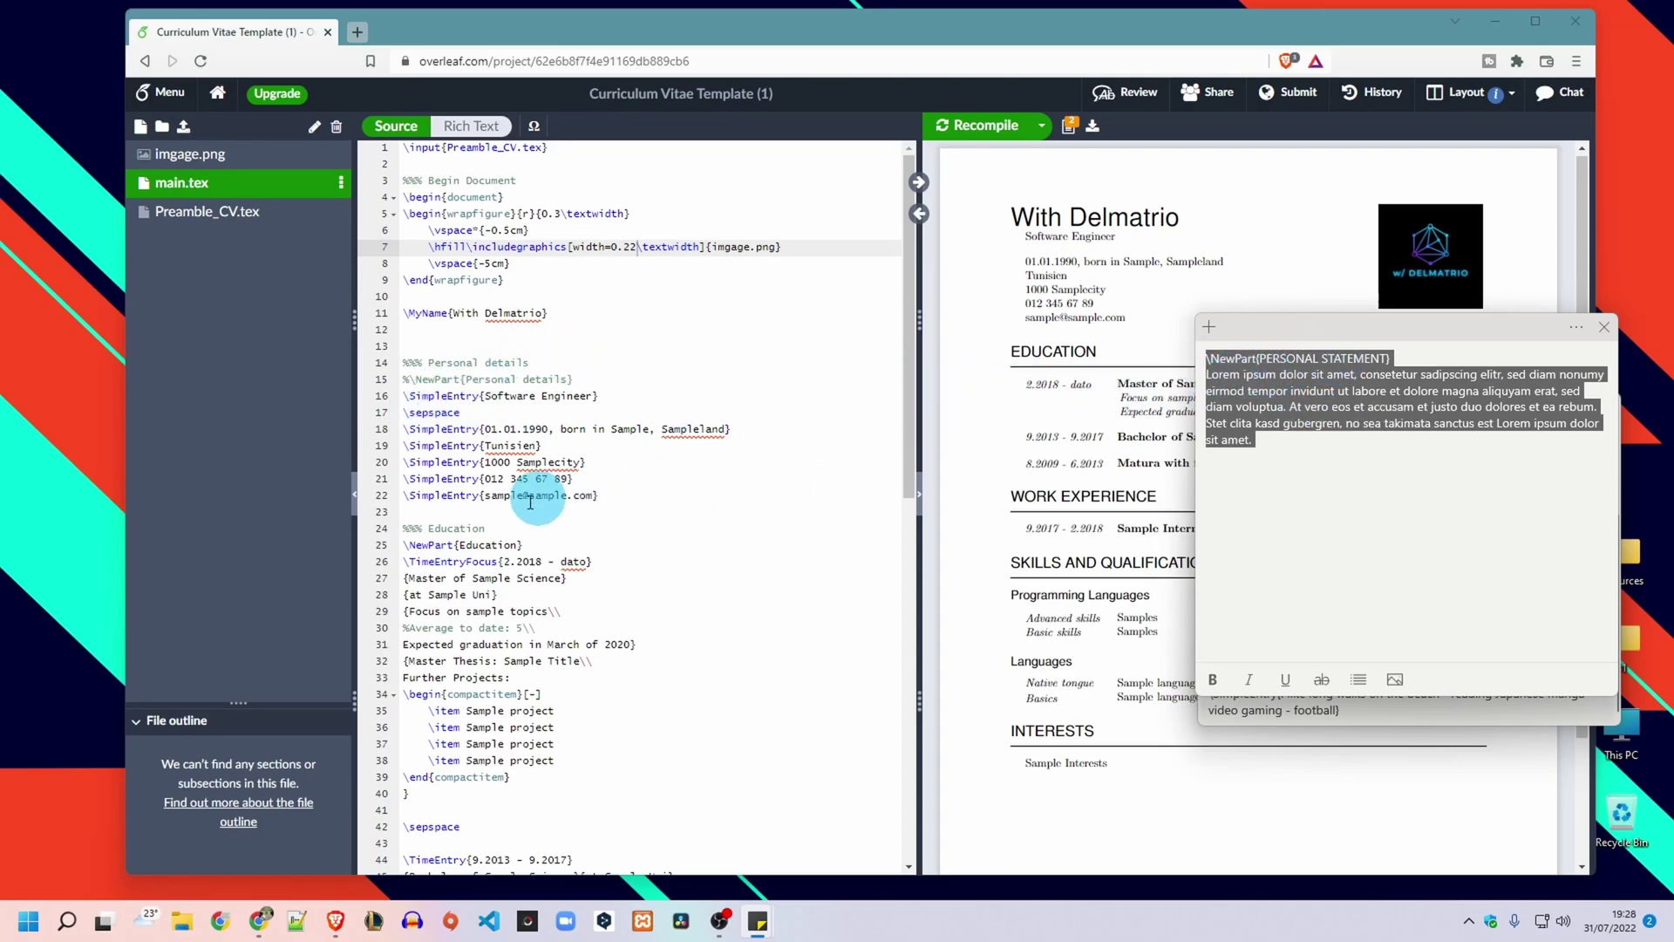
# Step: Paste the personal statement block above the Education section in main.tex, add a blank line before and after it, and recompile the CV
pyautogui.scroll(-2, 438, 536)
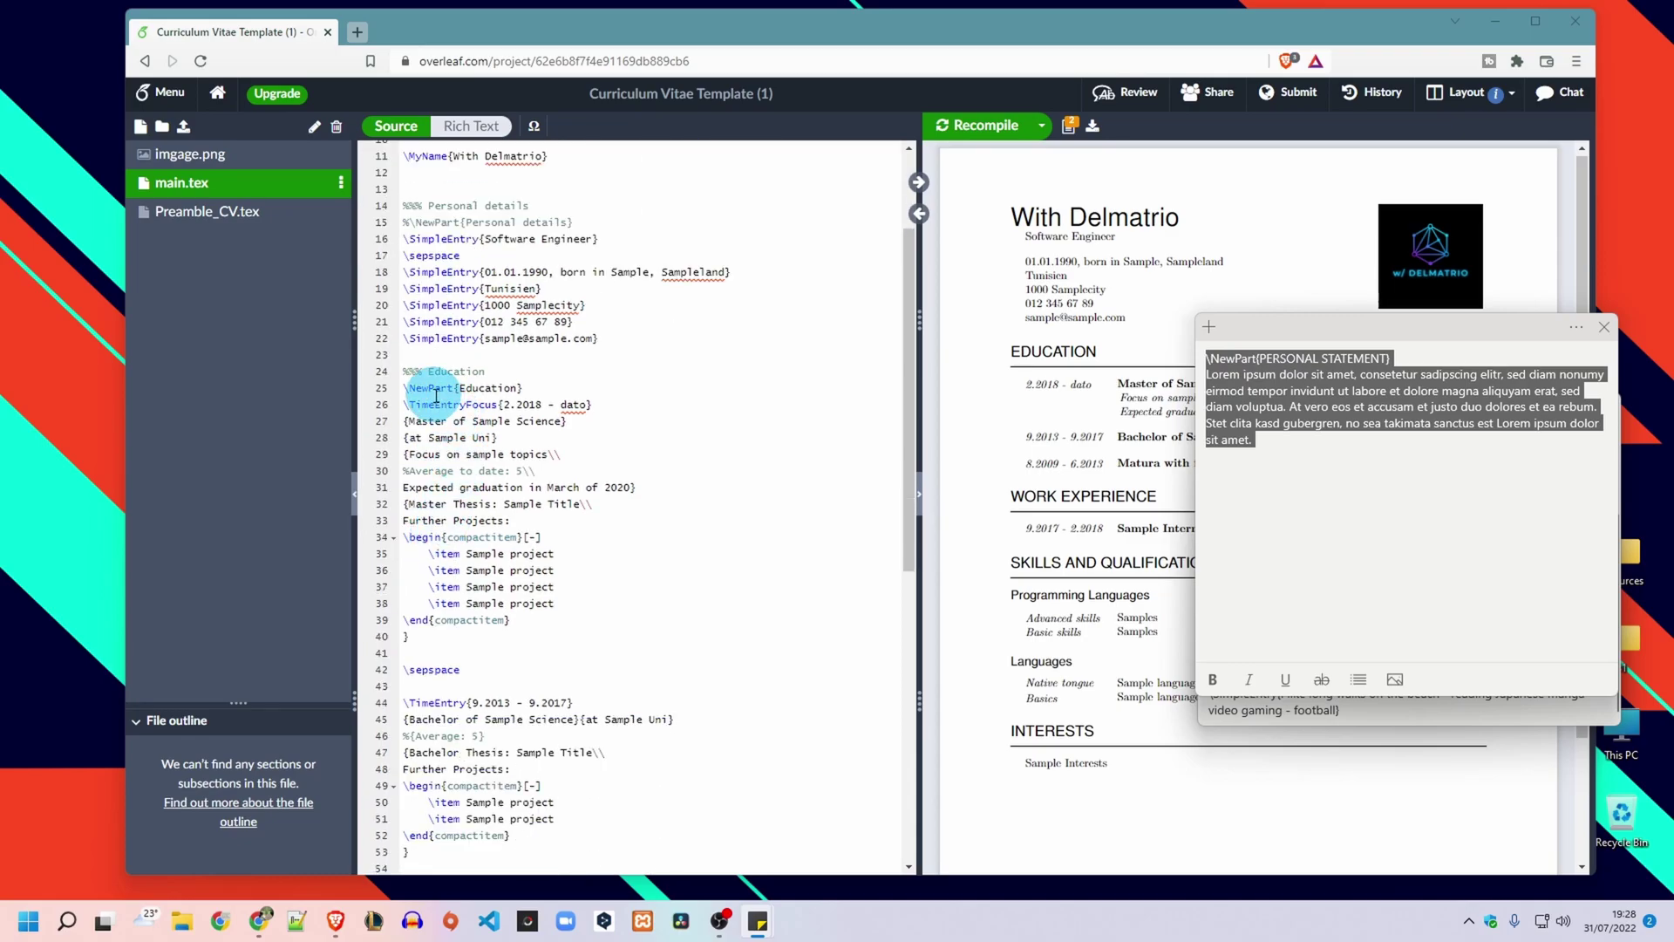
pyautogui.click(426, 352)
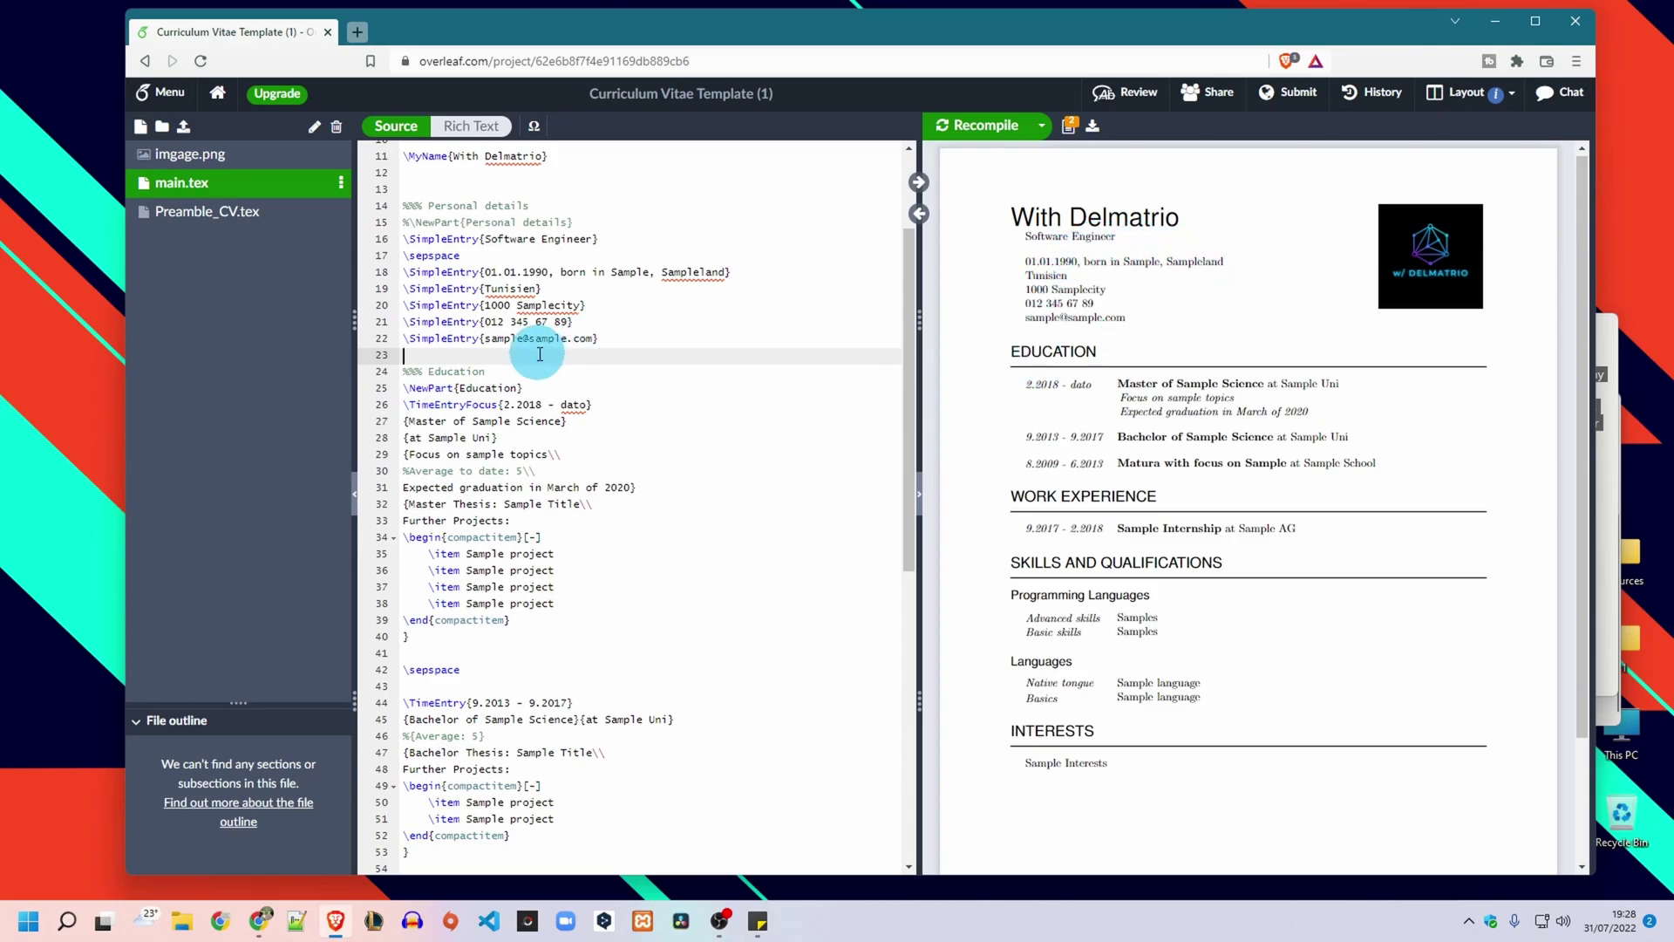
pyautogui.hotkey('ctrl', 'v')
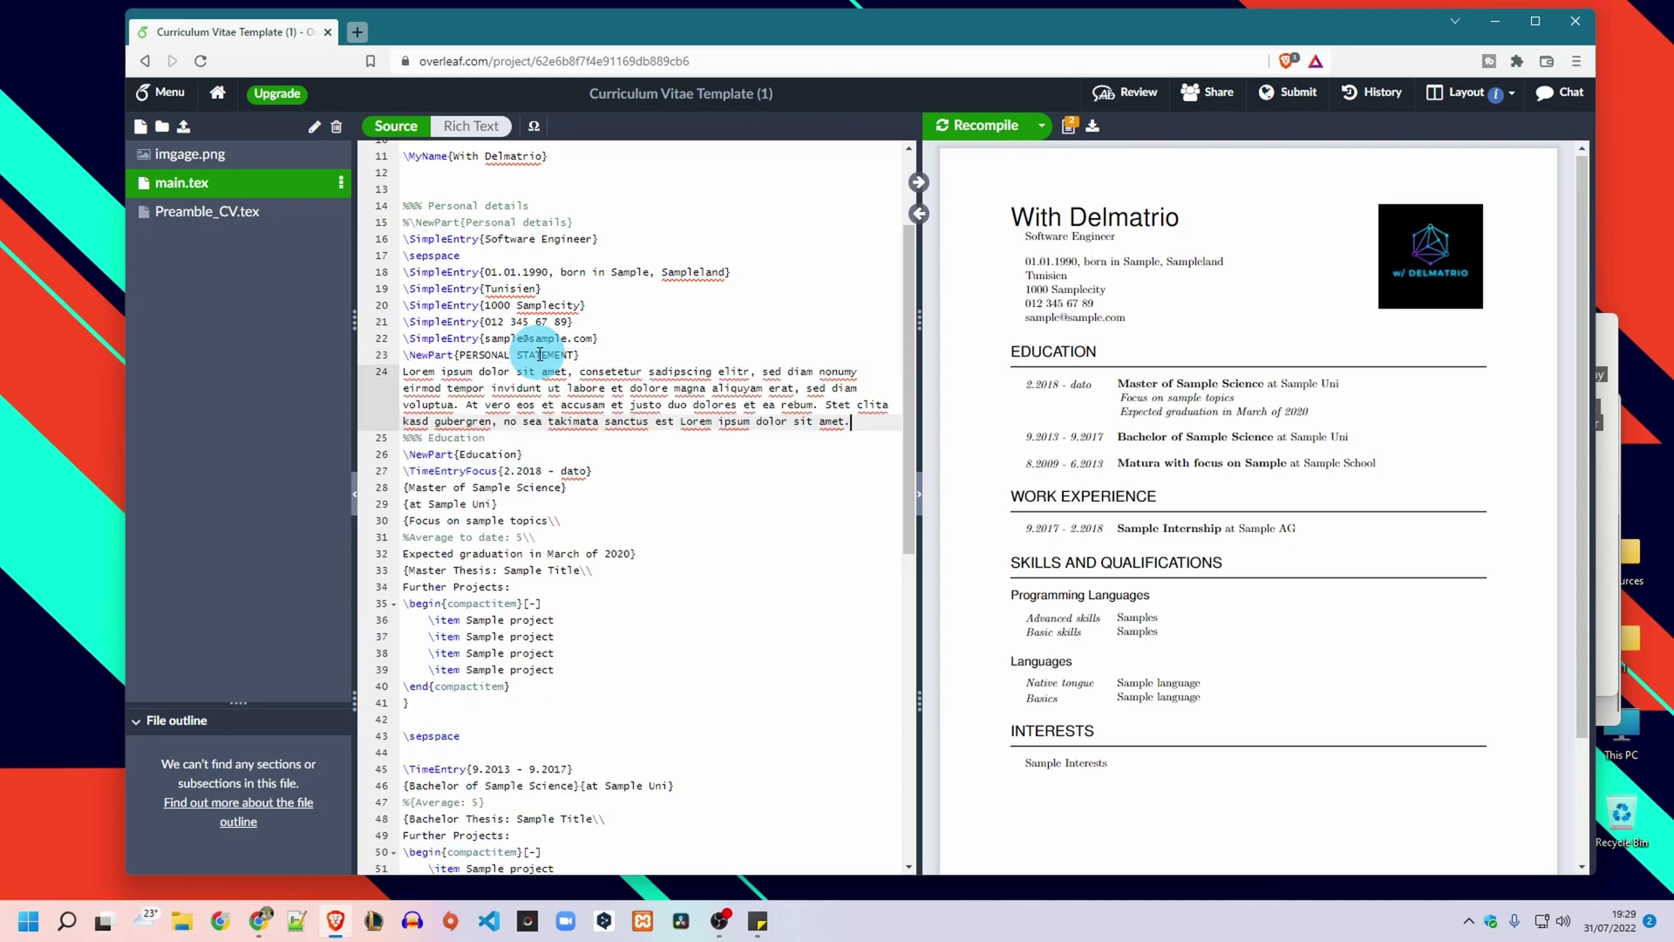
pyautogui.press('Return')
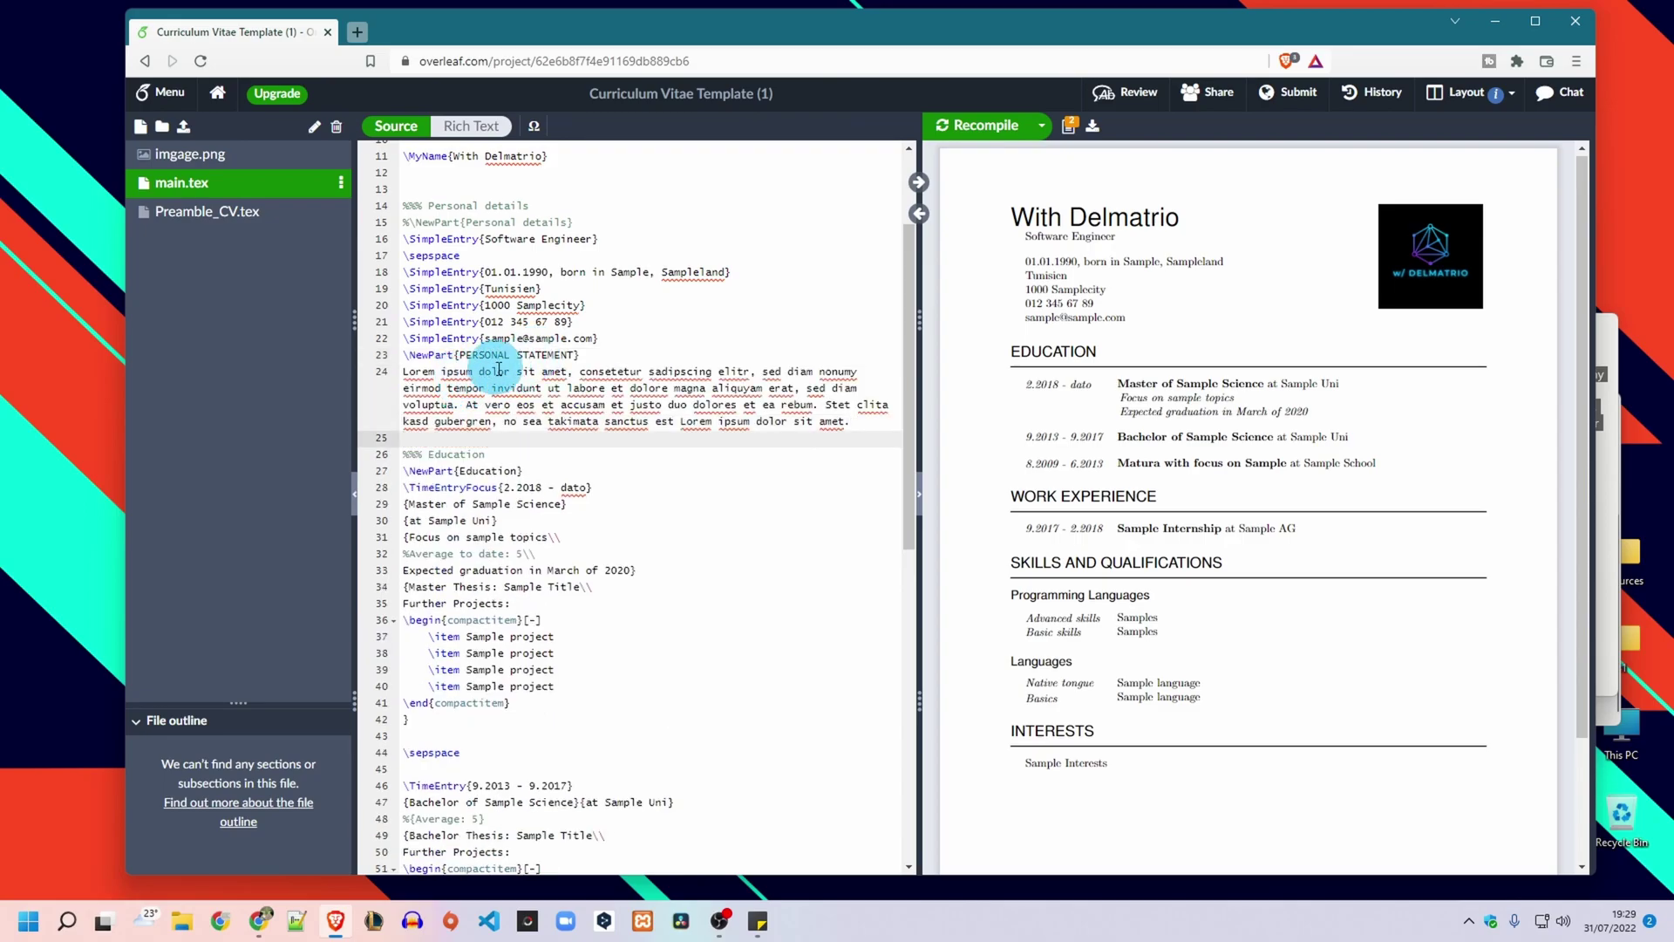
pyautogui.click(619, 341)
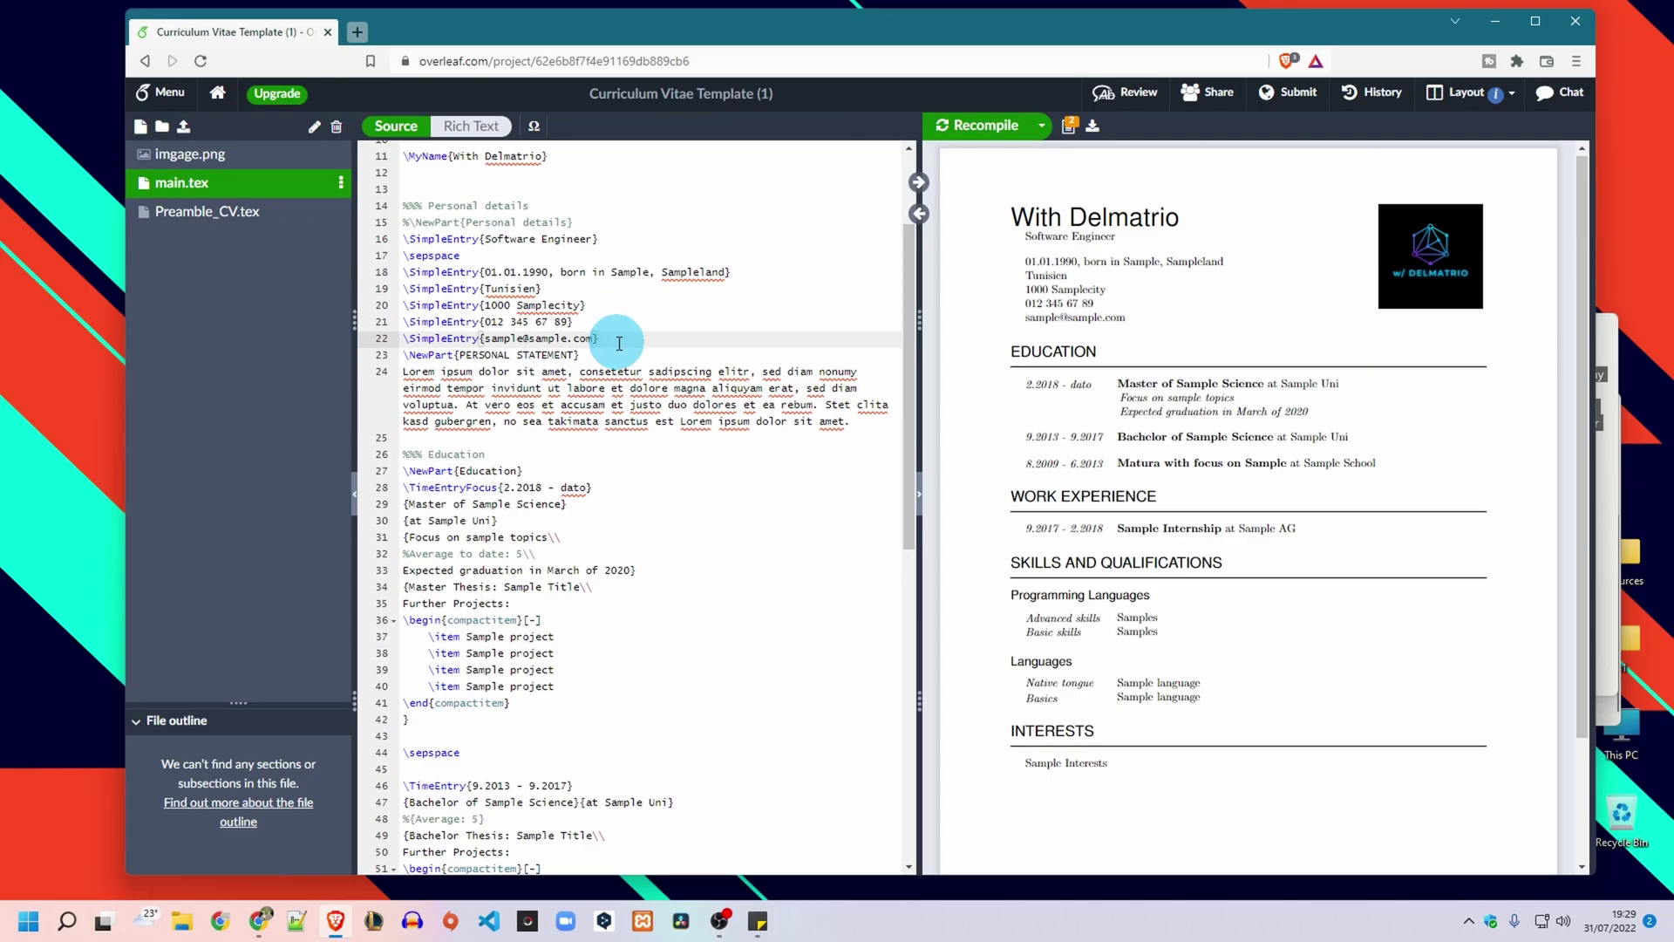
pyautogui.press('Return')
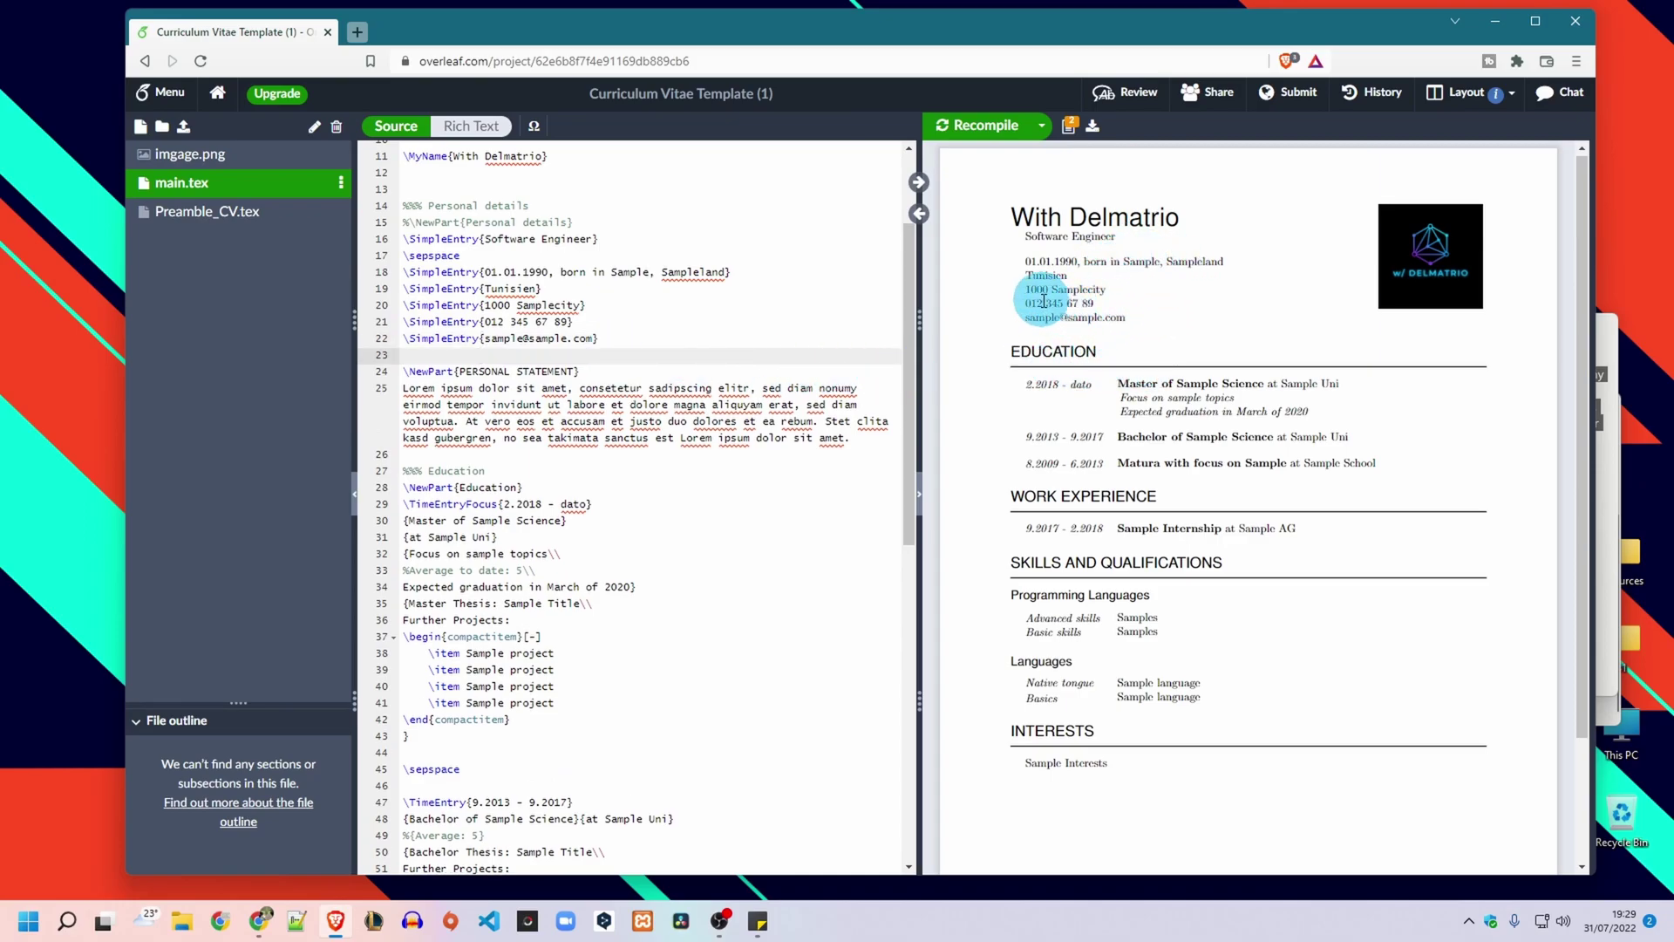
pyautogui.click(993, 133)
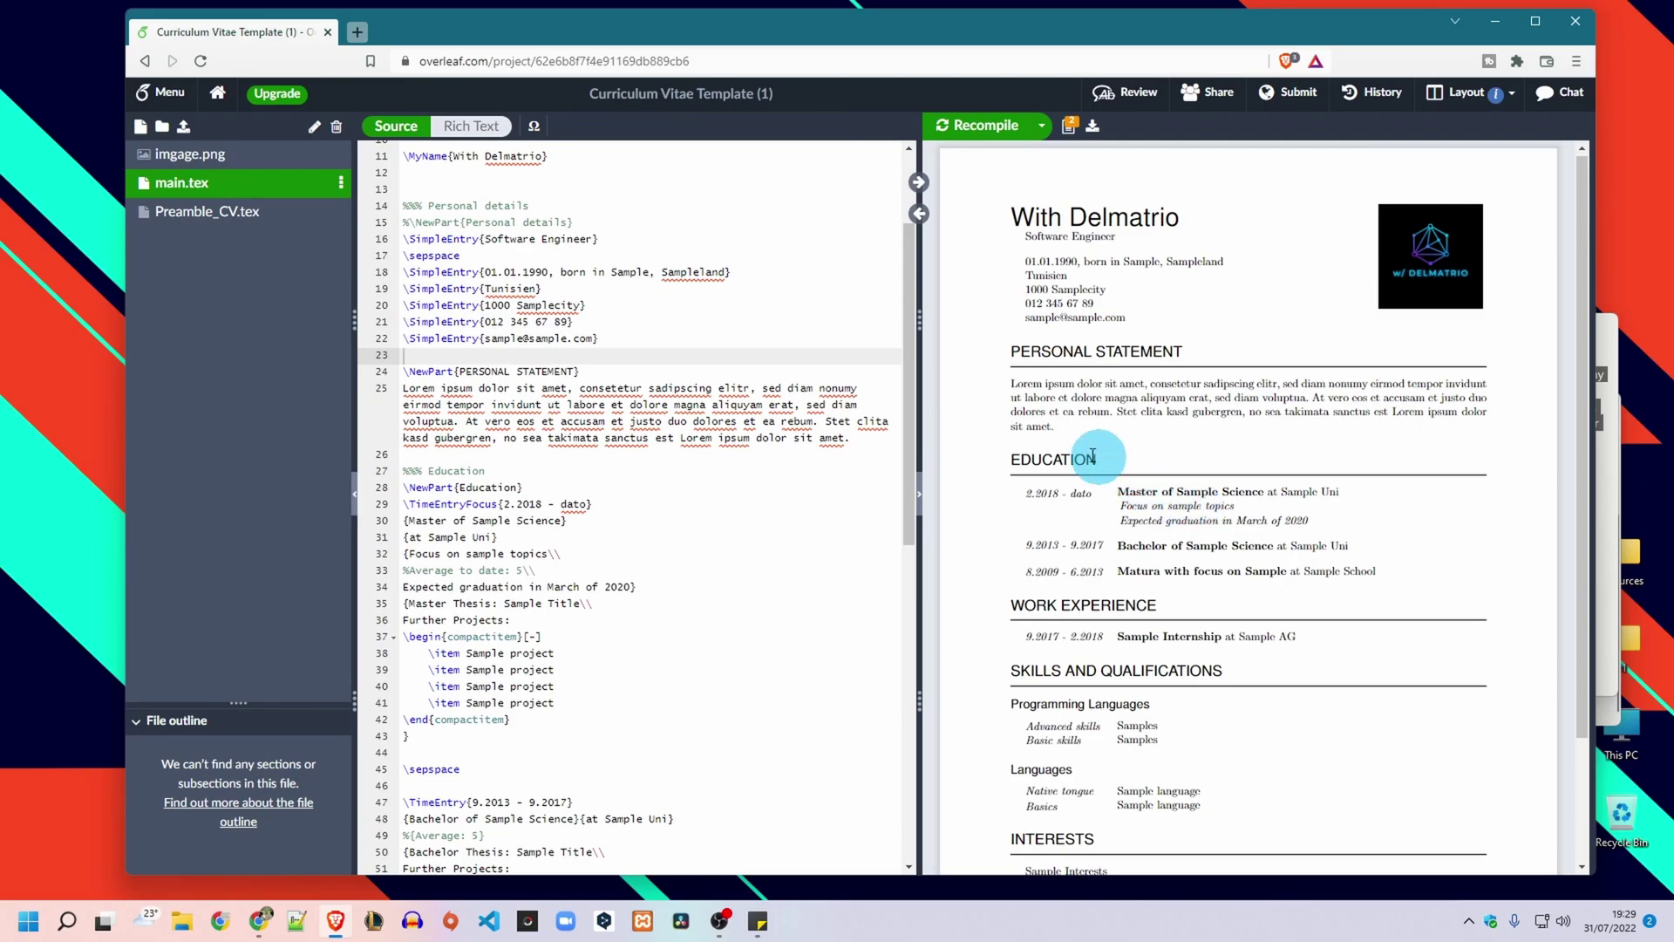
# Step: Cut the whole Work experience block from below the Education entries in main.tex and remove the leftover blank lines
pyautogui.doubleClick(1133, 457)
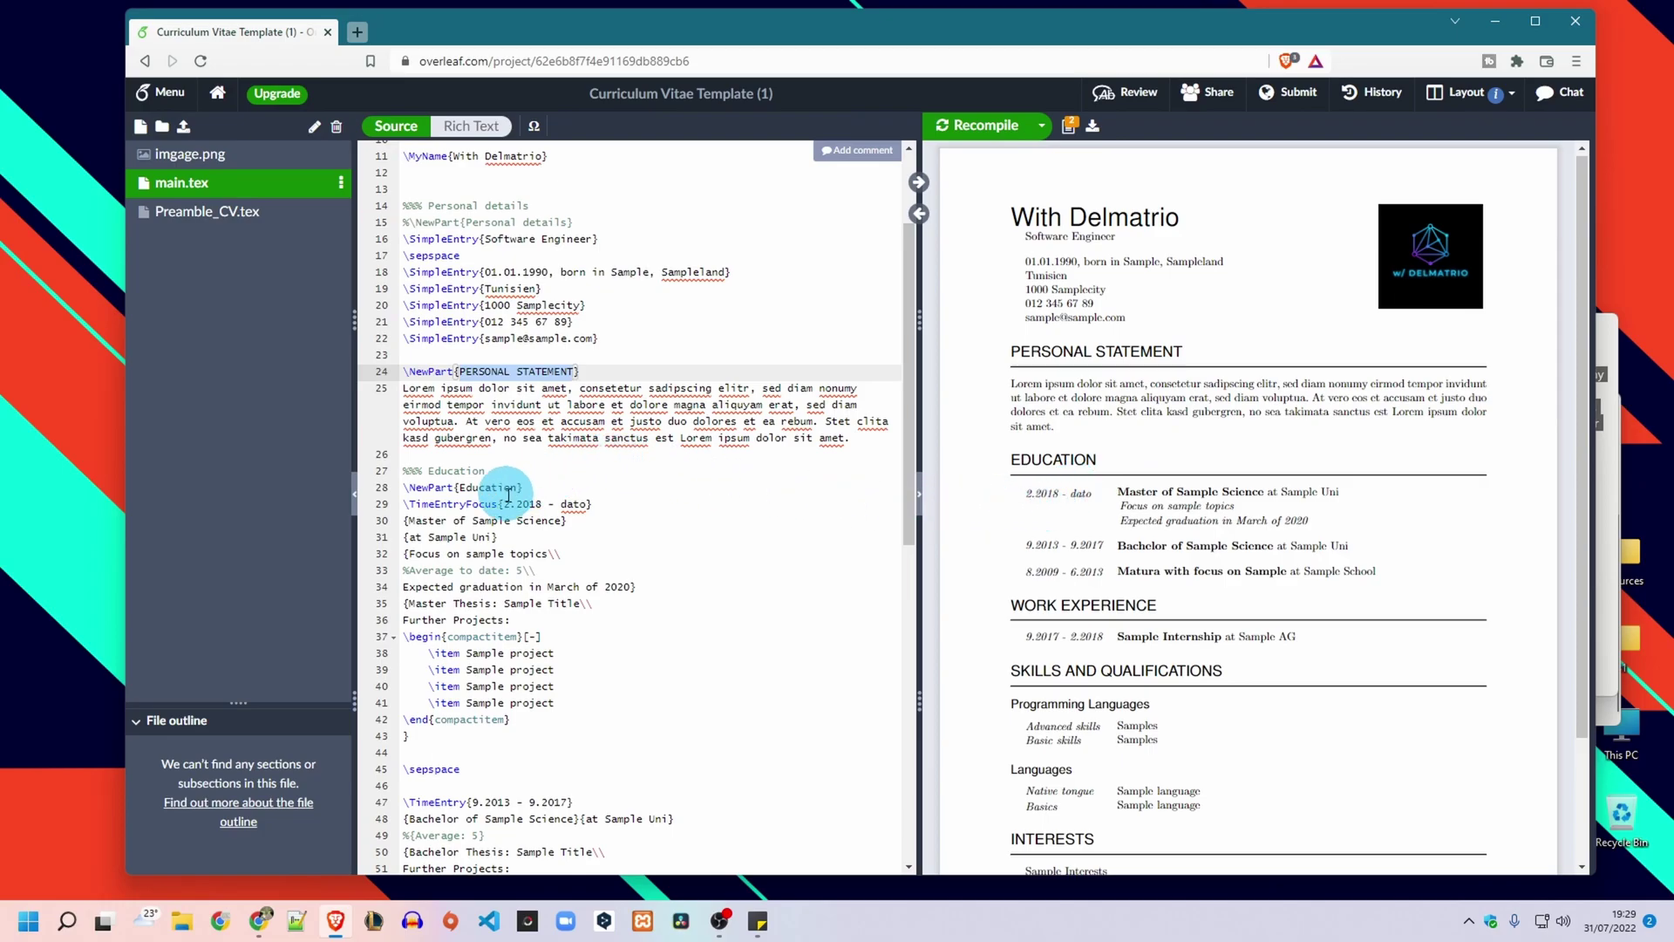
pyautogui.scroll(-3, 523, 488)
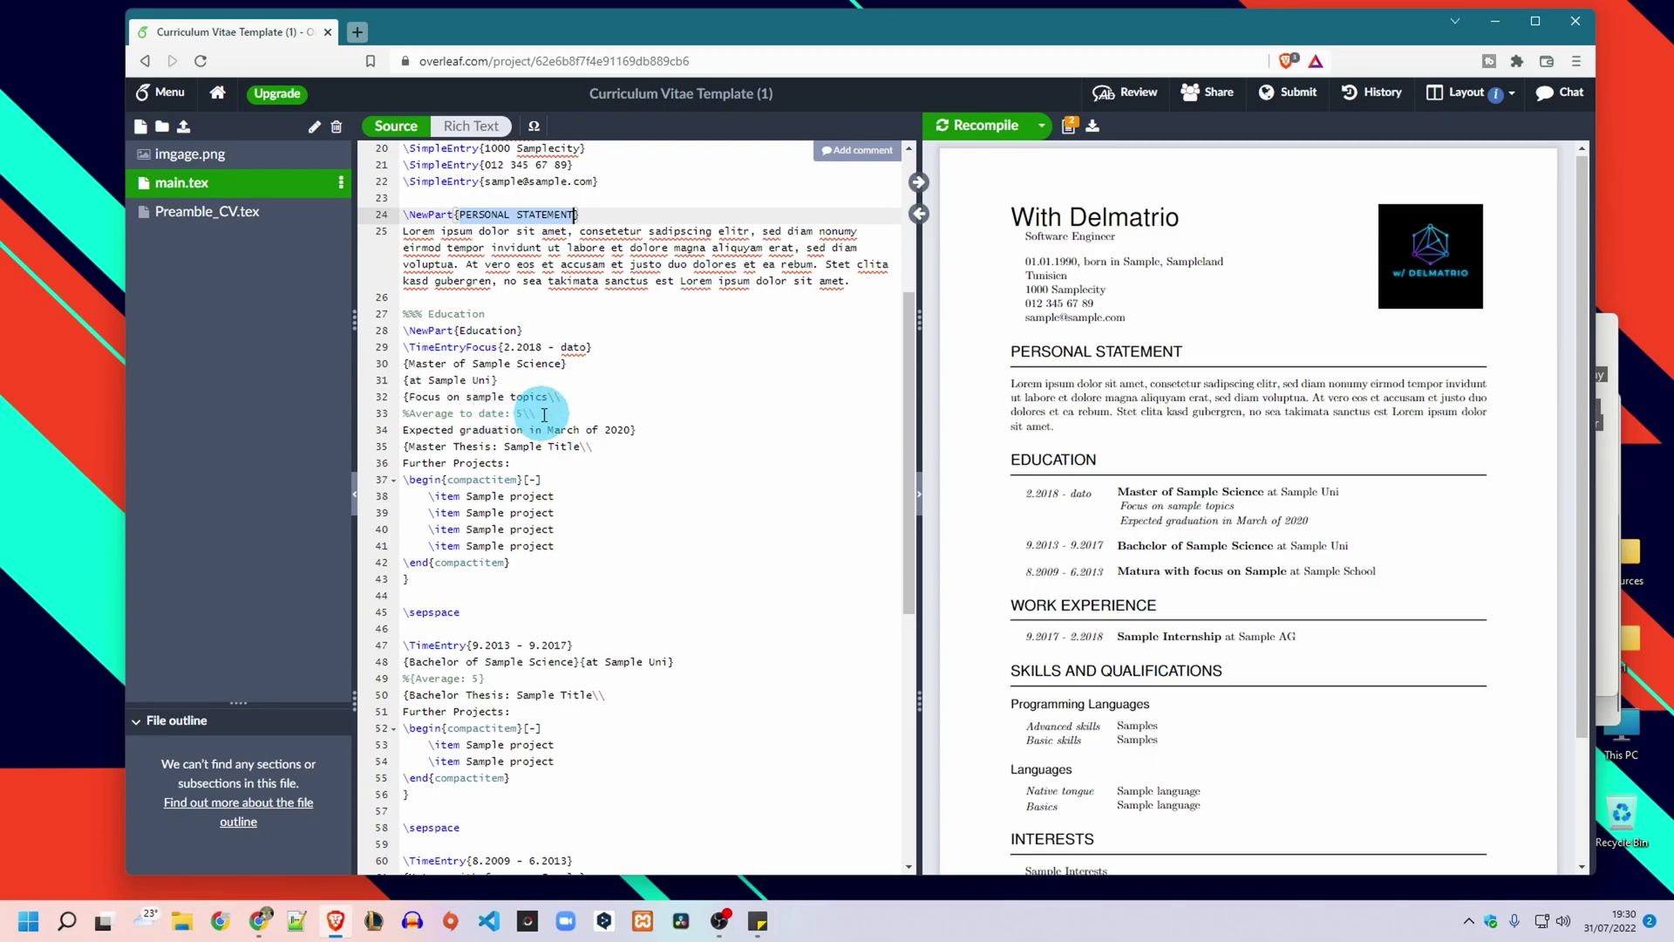
pyautogui.scroll(-3, 544, 415)
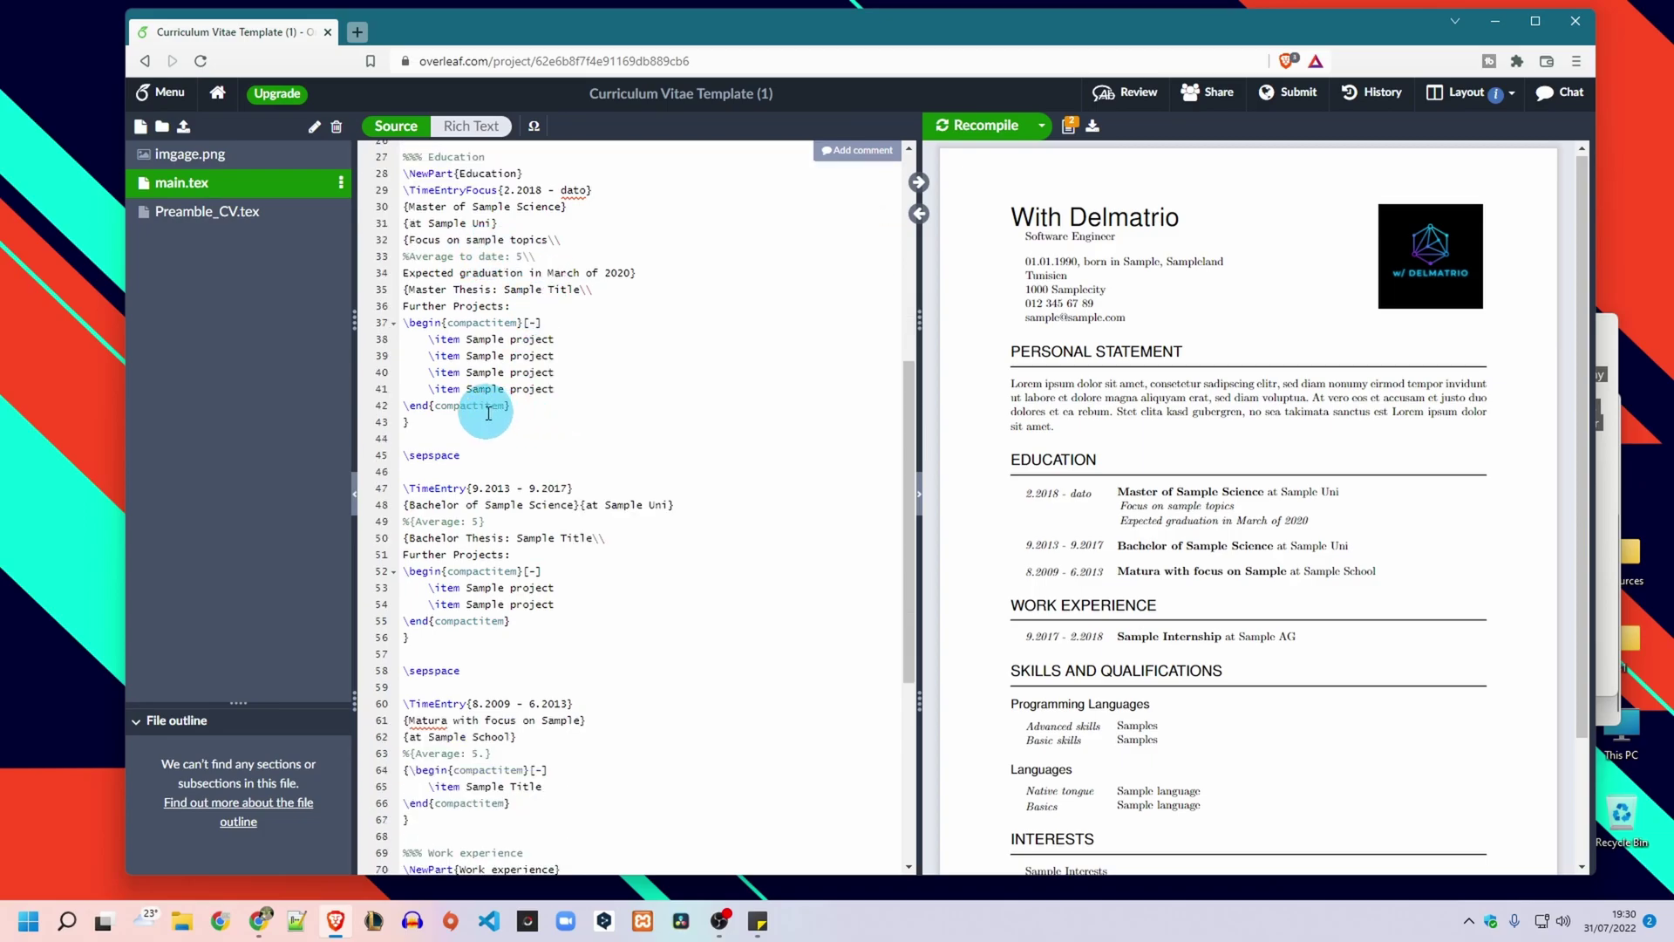
pyautogui.scroll(1, 489, 413)
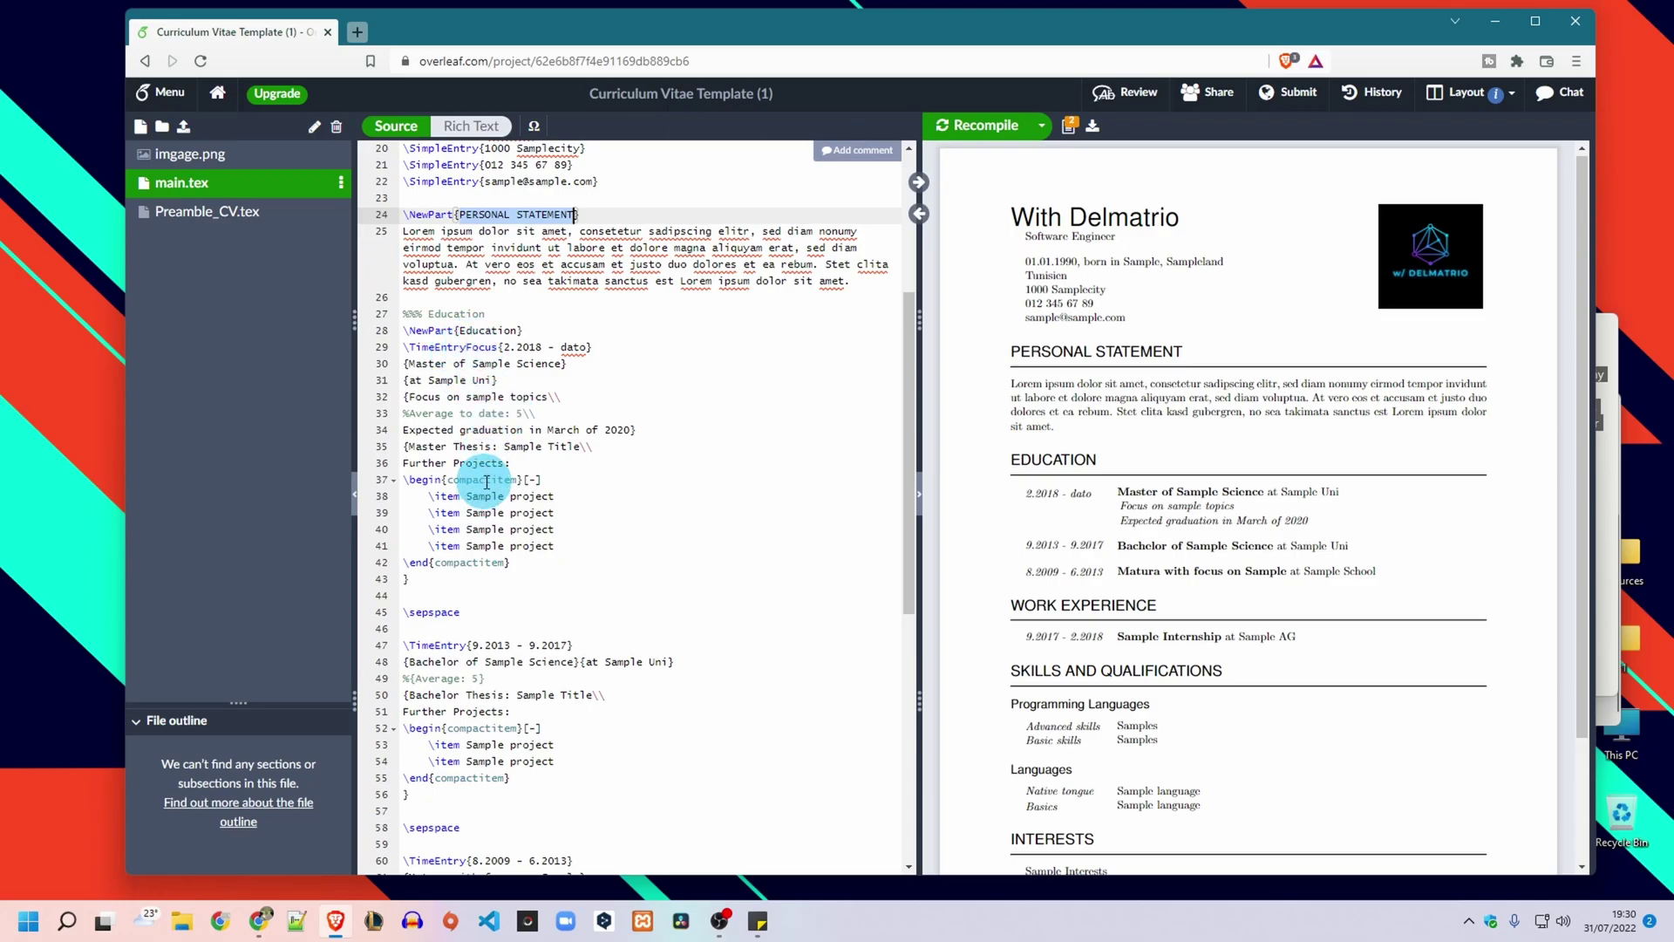
pyautogui.scroll(-3, 486, 489)
pyautogui.scroll(-3, 480, 611)
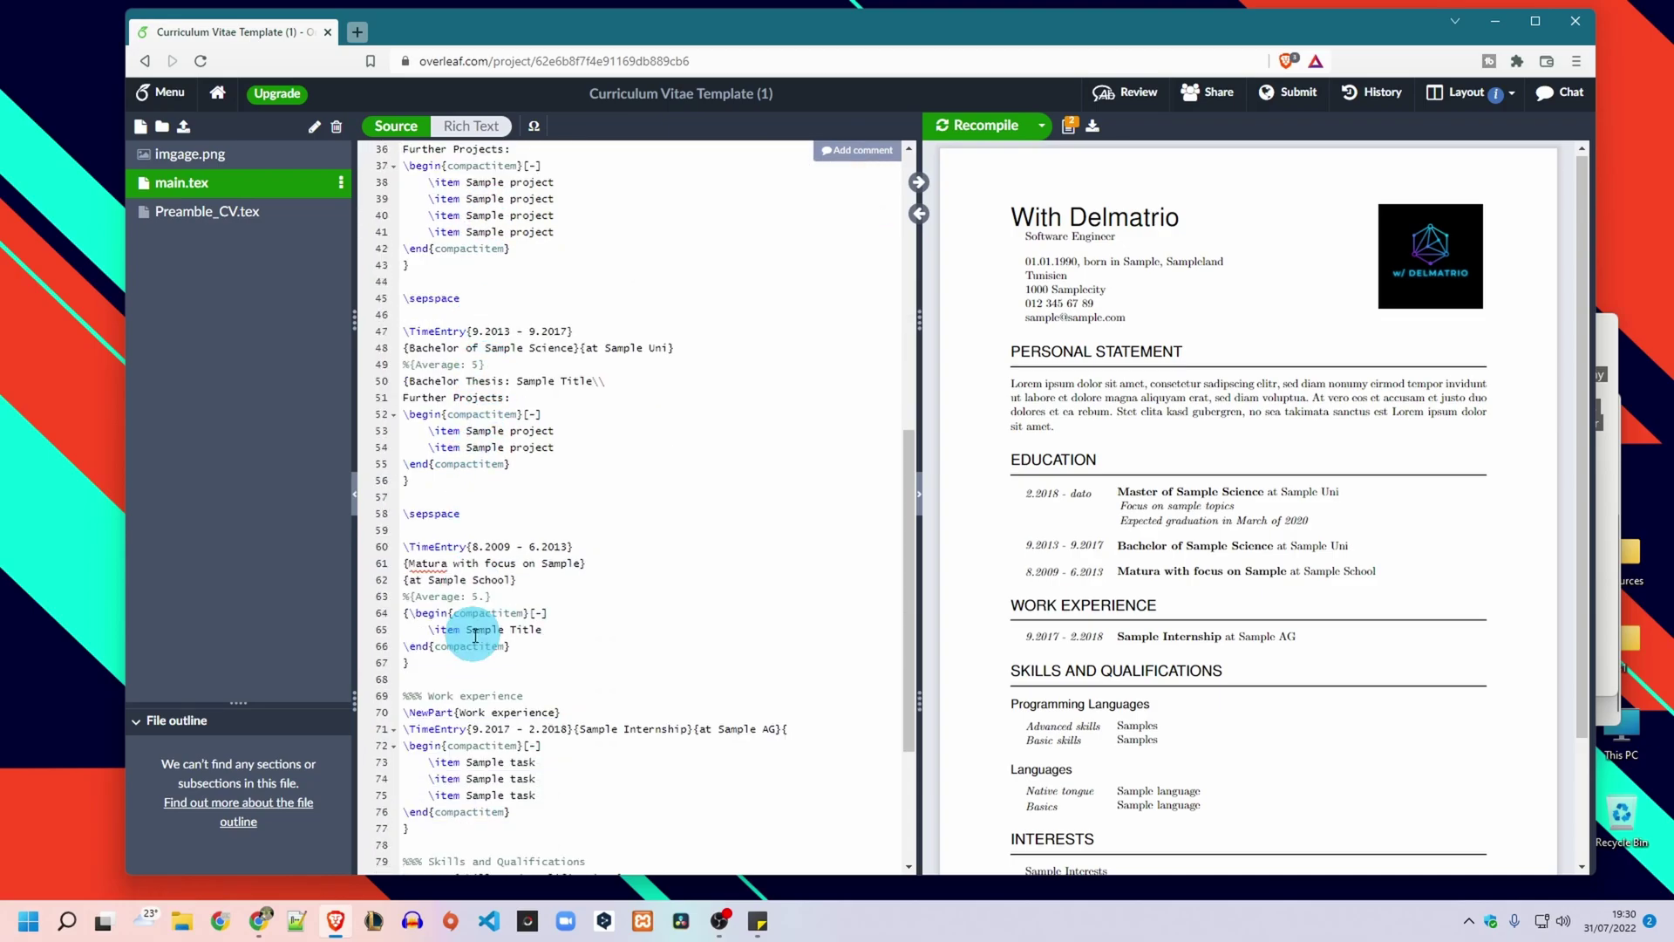
pyautogui.moveTo(403, 592); pyautogui.dragTo(442, 730)
pyautogui.hotkey('ctrl', 'c')
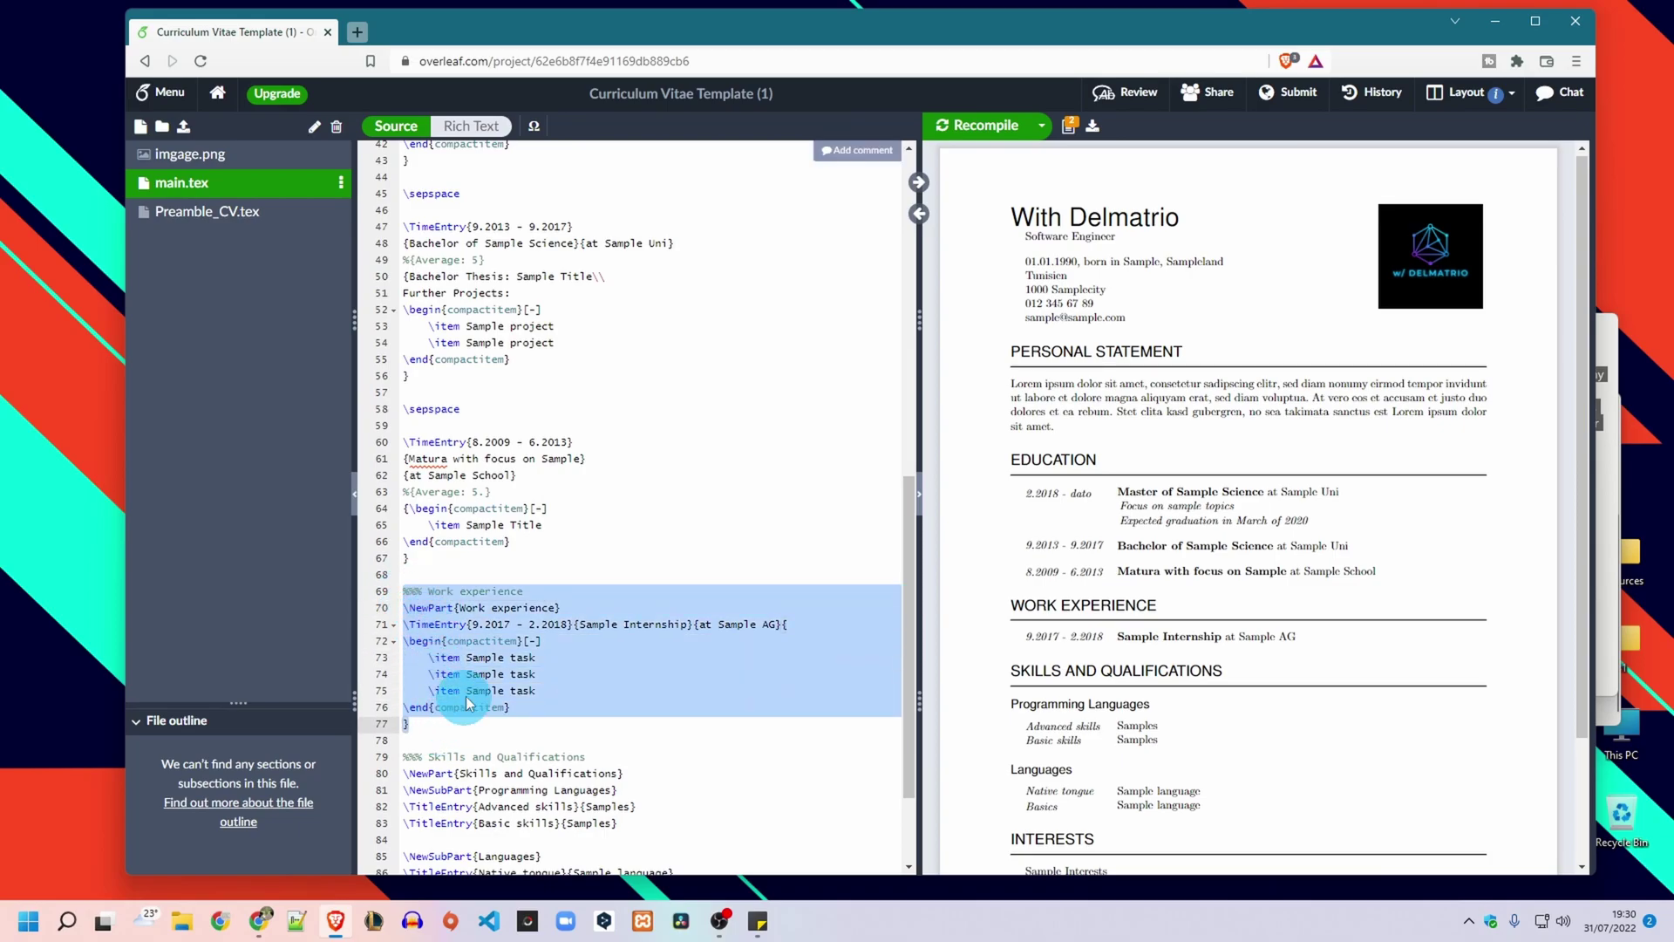
pyautogui.press('BackSpace')
pyautogui.press('BackSpace')
pyautogui.press('BackSpace')
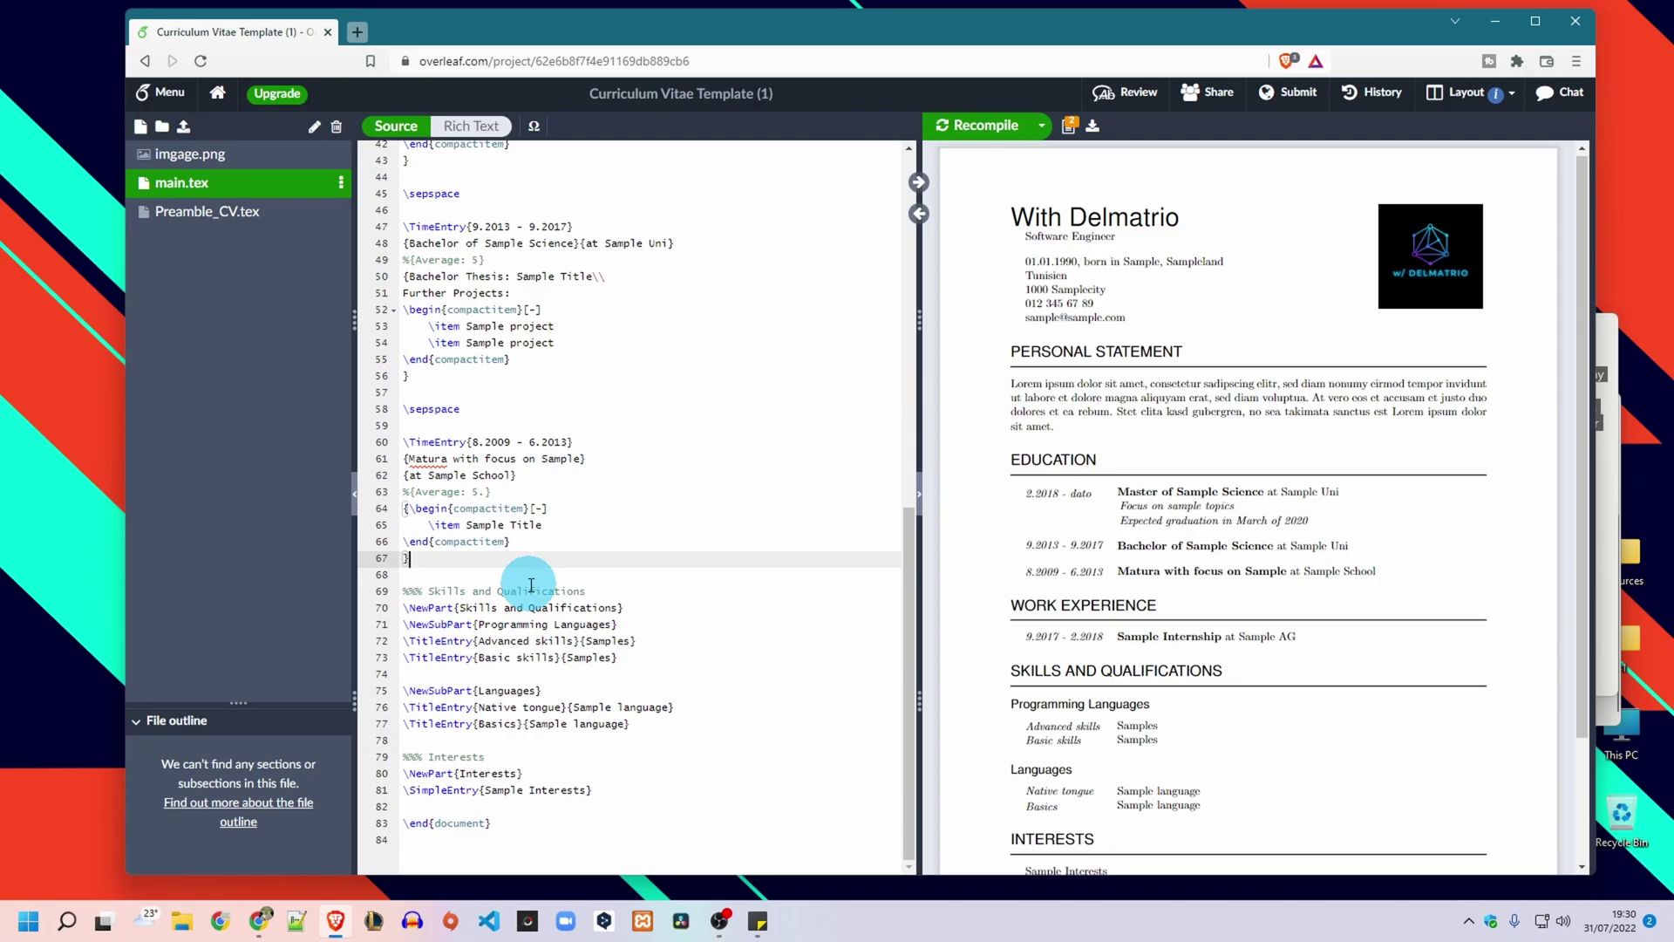
# Step: Paste the Work experience block above the Education section in main.tex, separated by added blank lines, and recompile the CV
pyautogui.scroll(6, 525, 532)
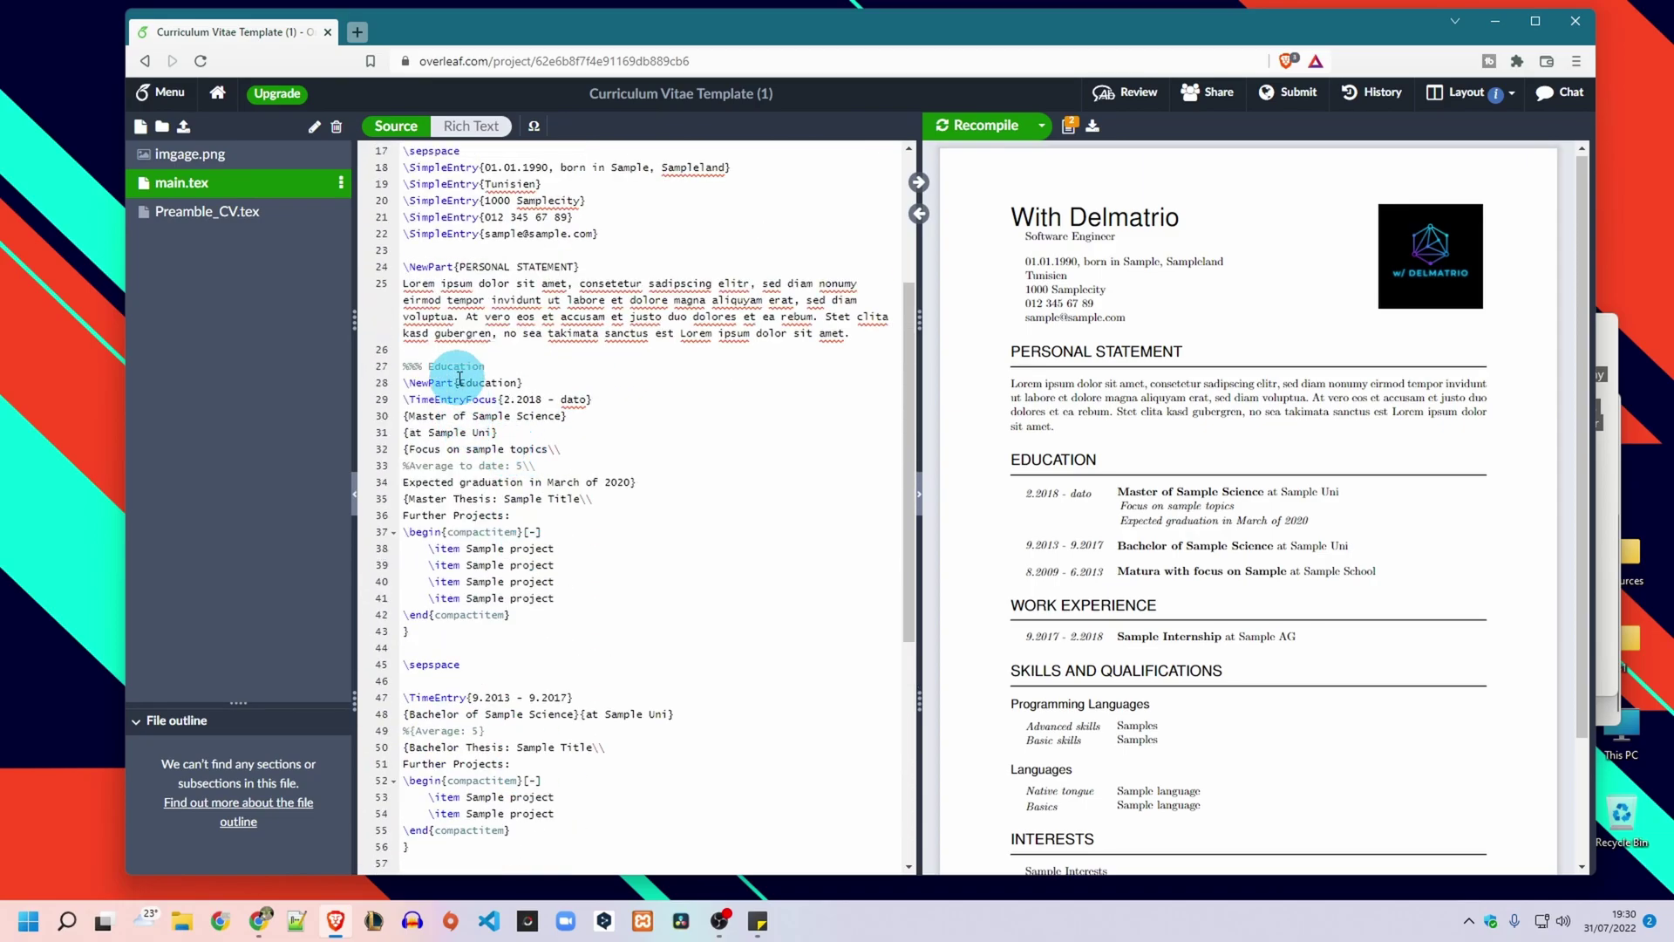
pyautogui.click(437, 352)
pyautogui.press('Return')
pyautogui.press('Return')
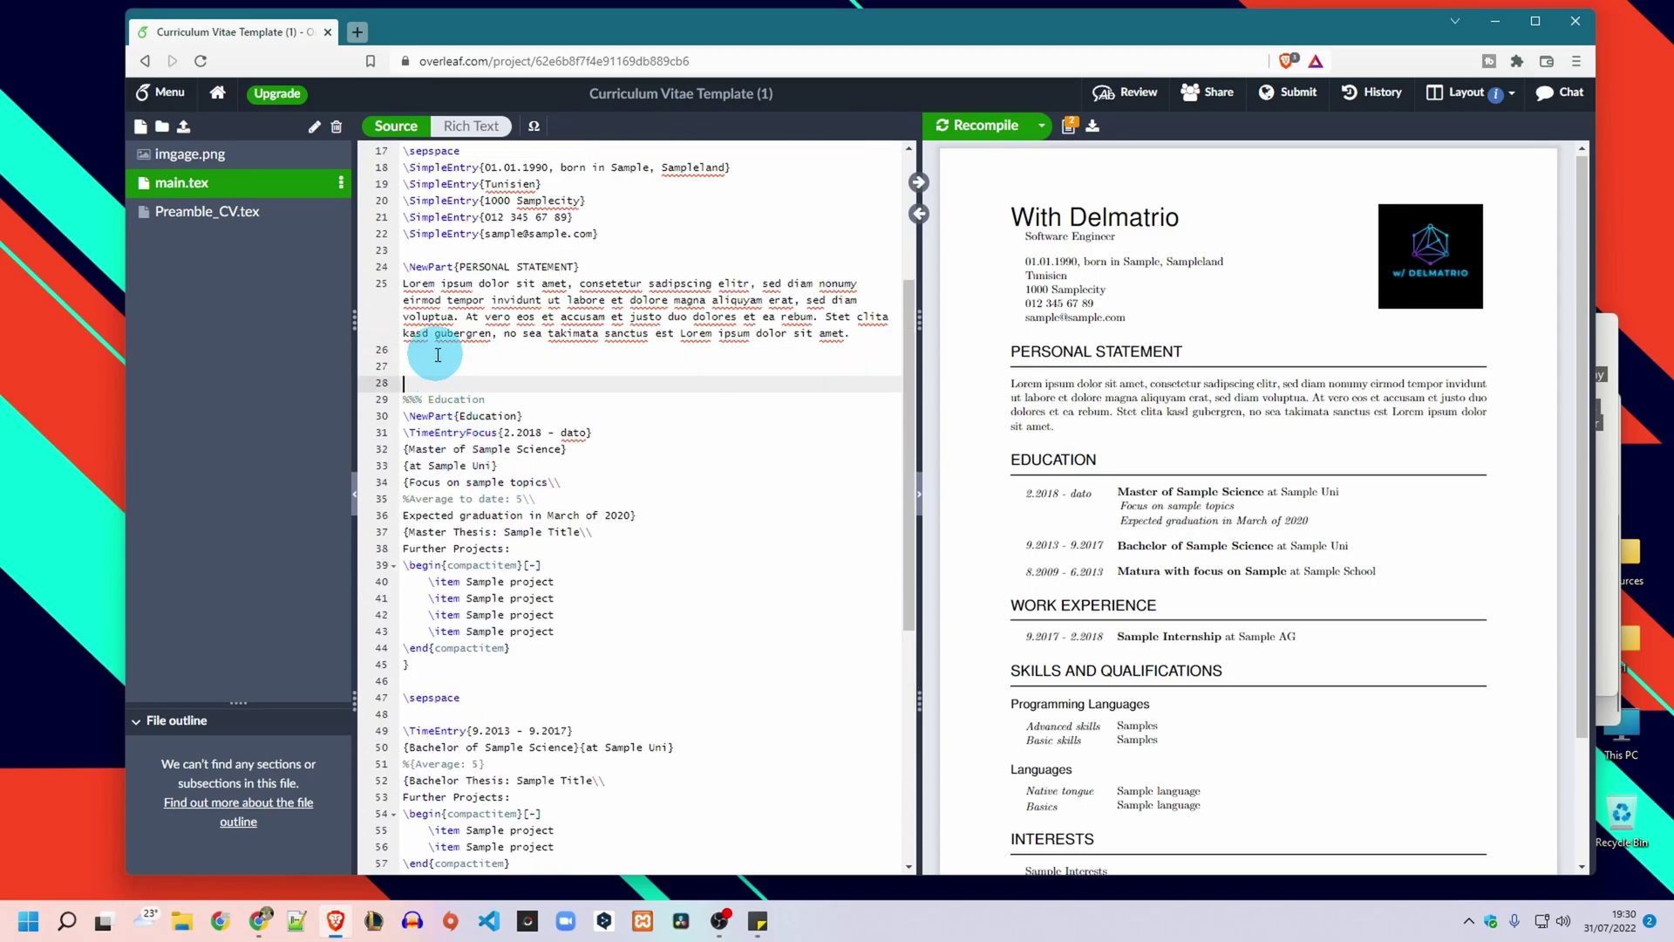
pyautogui.hotkey('ctrl', 'v')
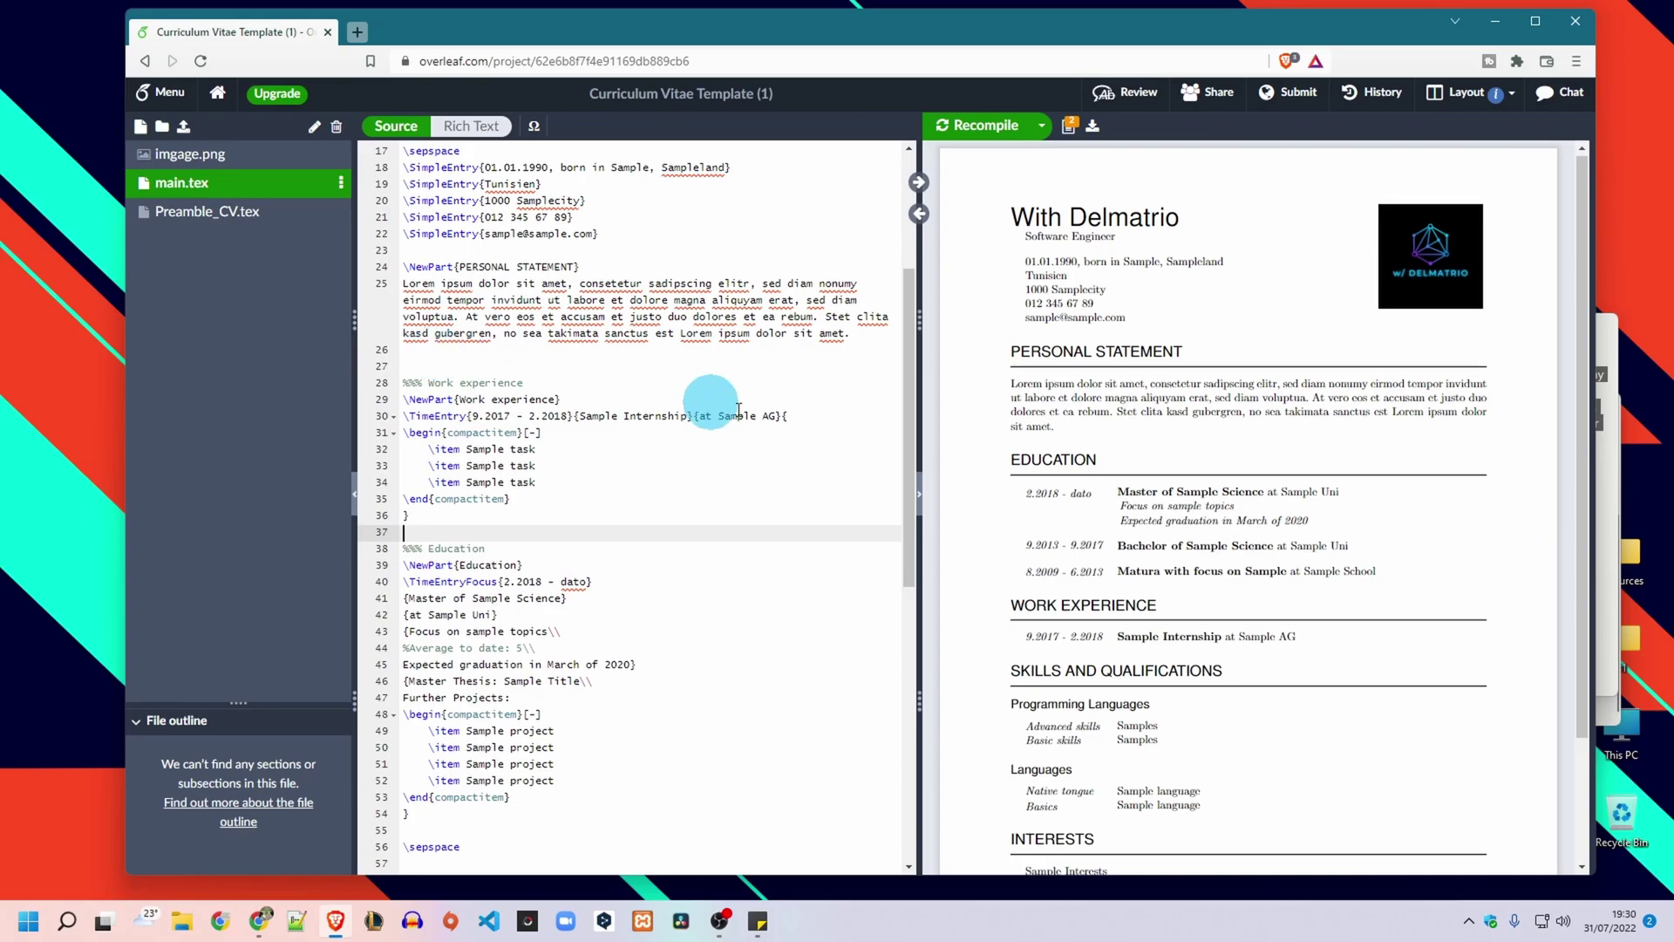
pyautogui.hotkey('ctrl', 's')
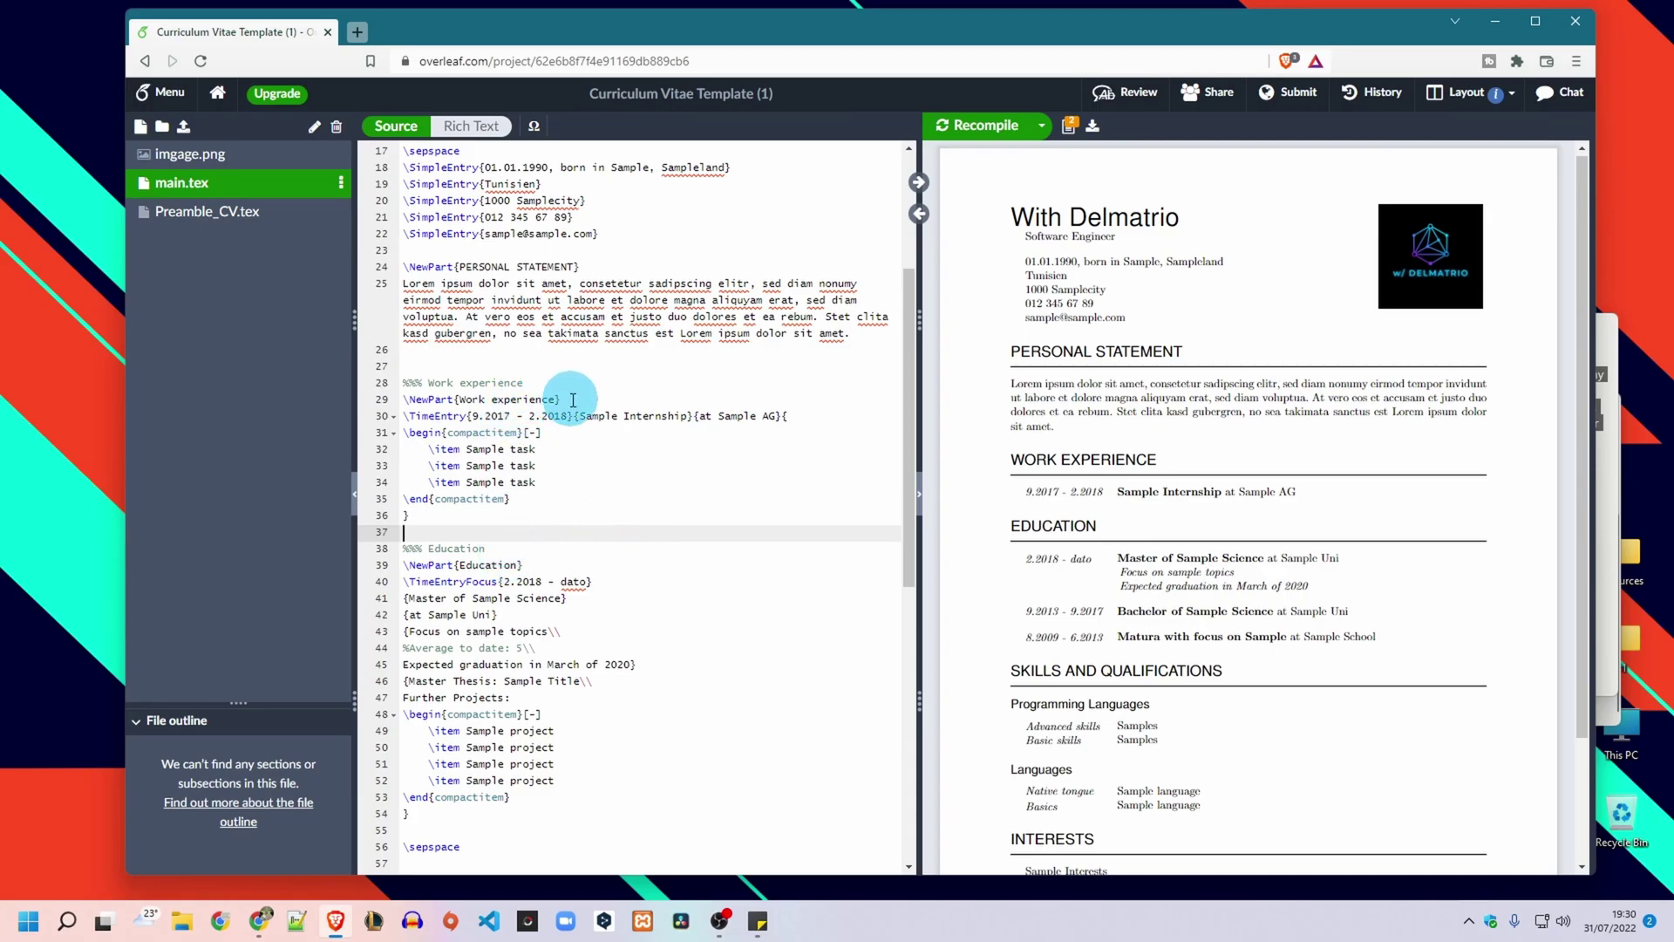
# Step: Change the section heading on line 29 to "Work experience (Selected)"
pyautogui.click(557, 398)
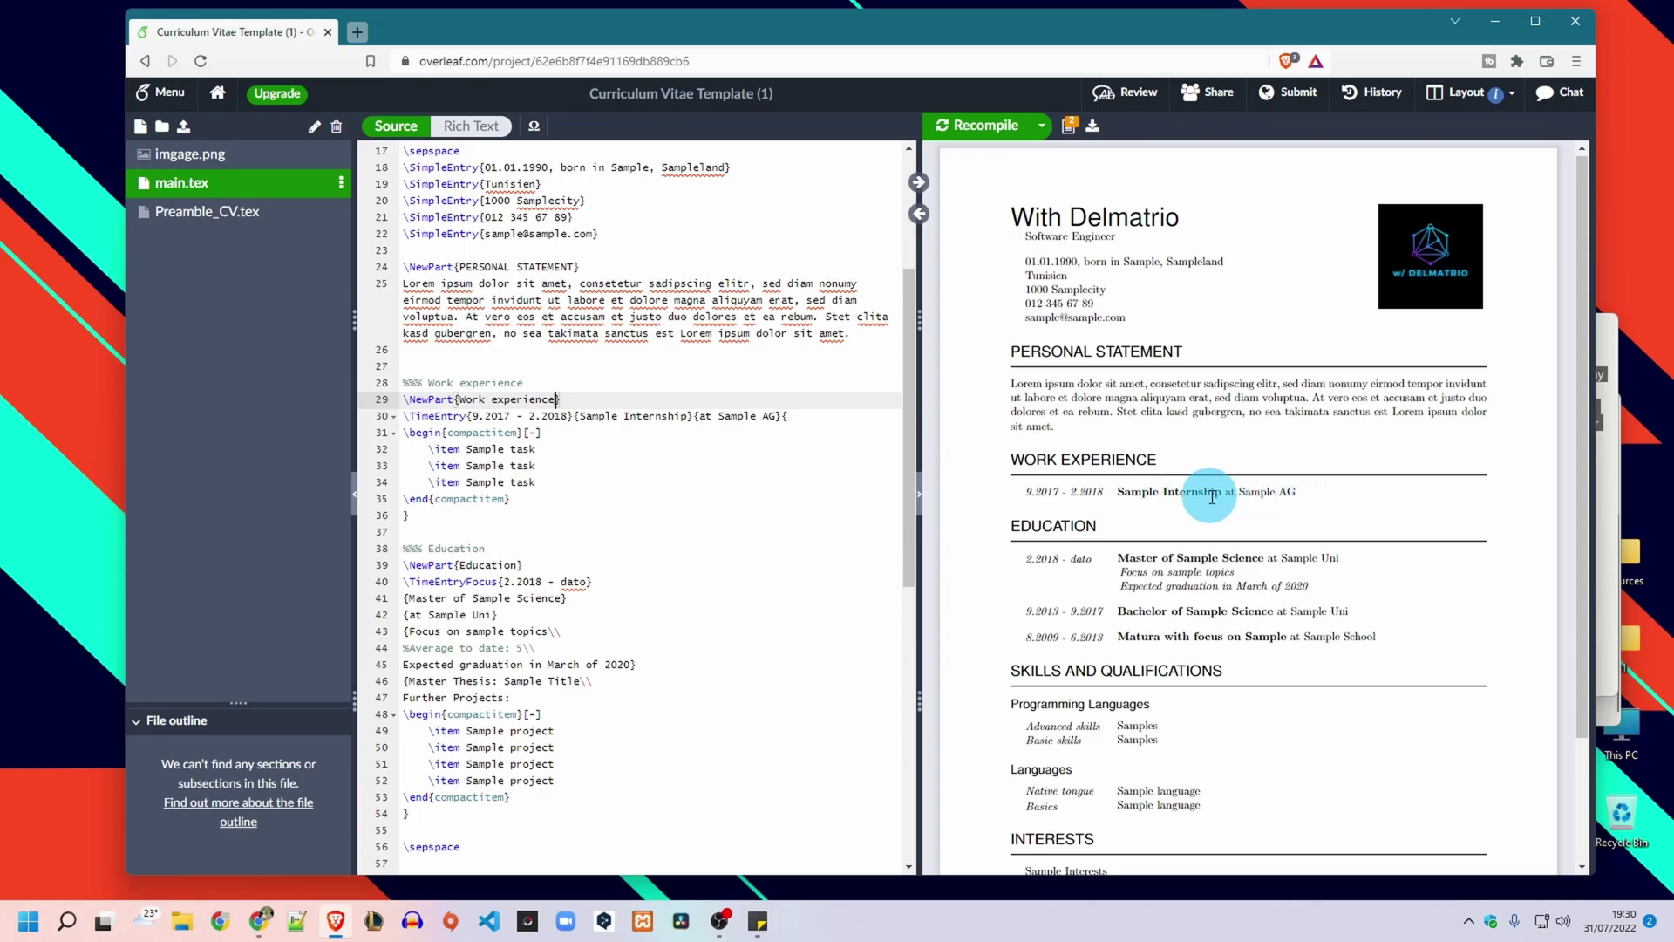
pyautogui.write('(Selected')
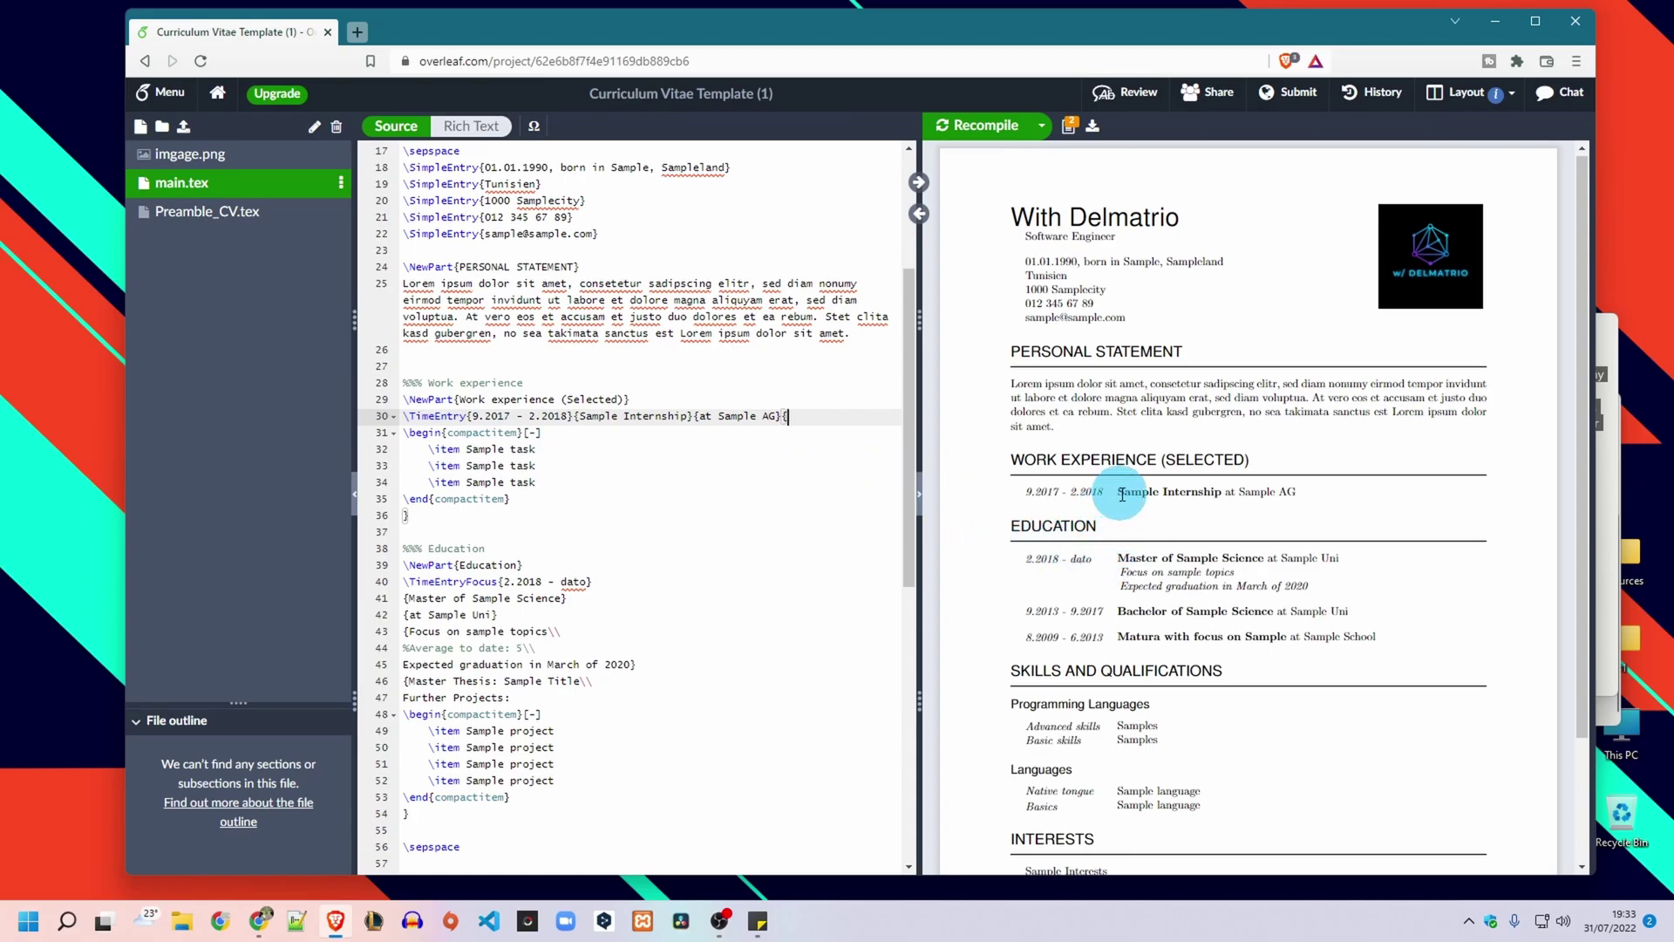
pyautogui.moveTo(466, 450); pyautogui.dragTo(535, 468)
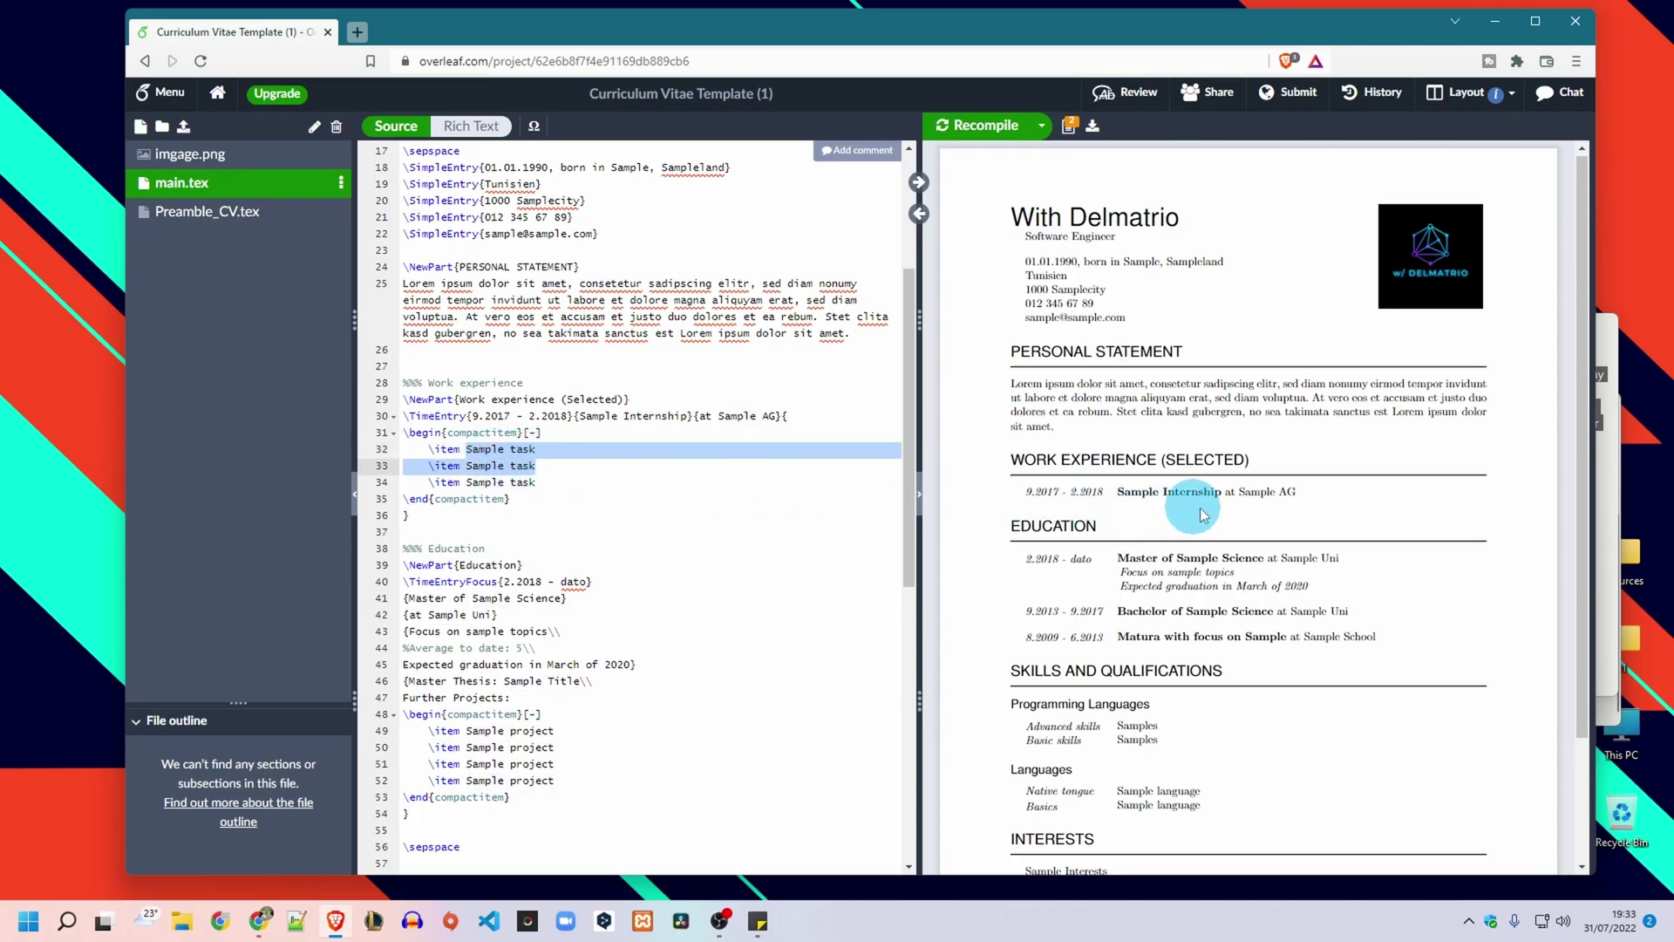
pyautogui.click(480, 465)
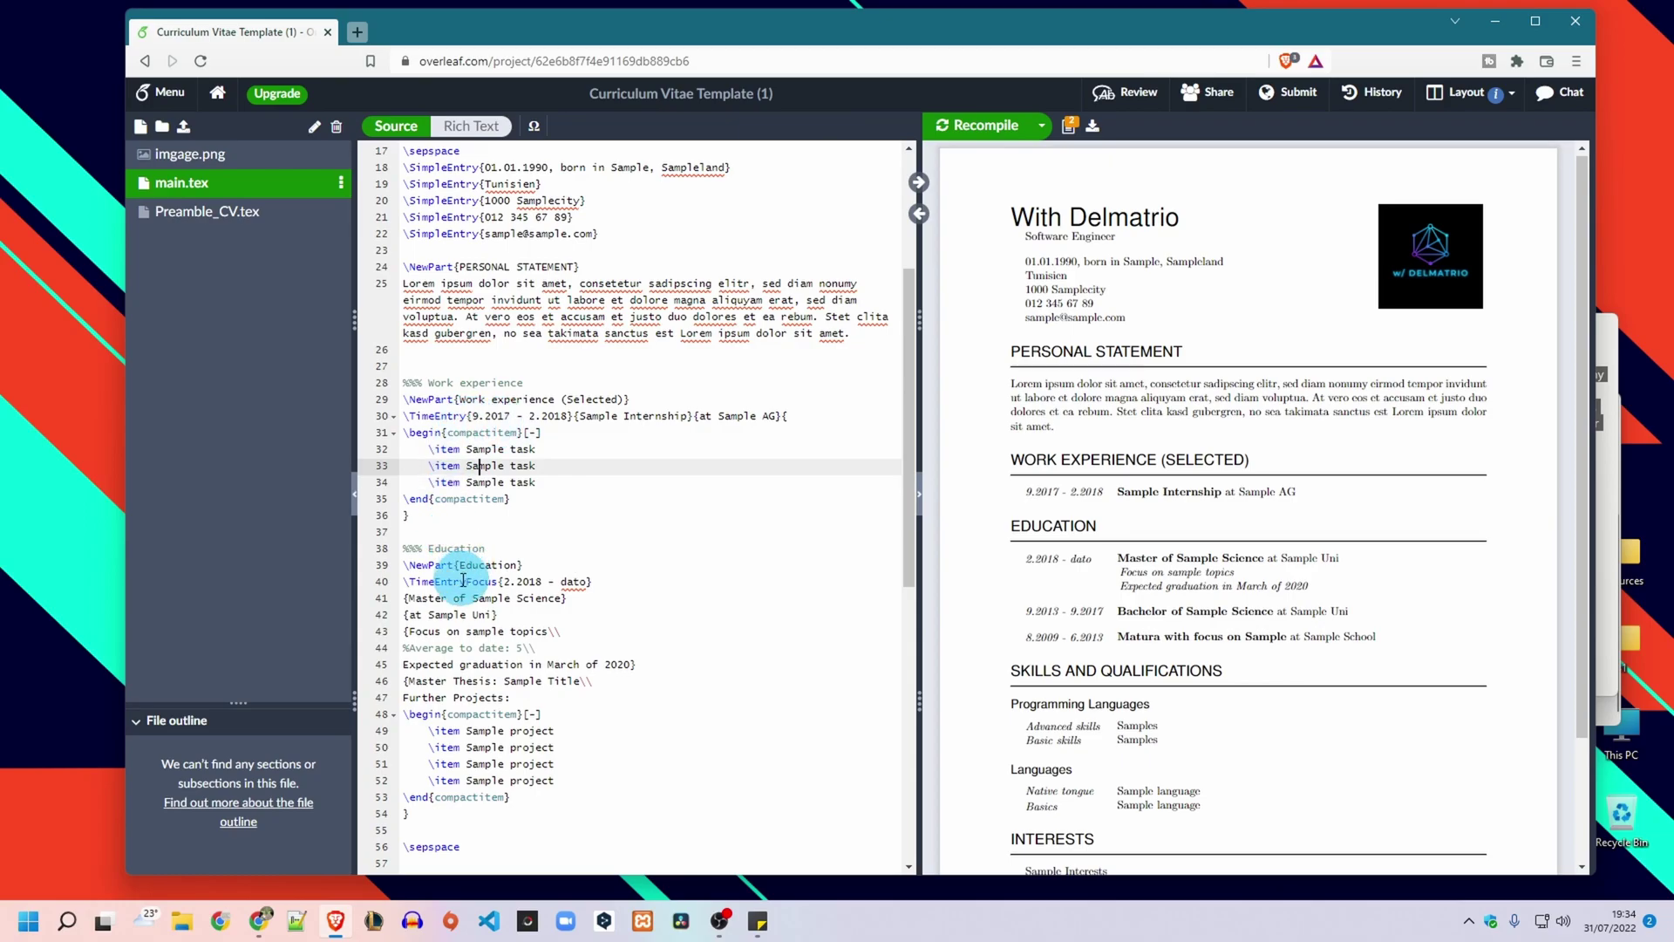
# Step: Replace \TimeEntry with \TimeEntryFocus, copied from the Education section, in the Sample Internship entry and recompile the CV
pyautogui.moveTo(403, 582); pyautogui.dragTo(498, 582)
pyautogui.hotkey('ctrl', 'c')
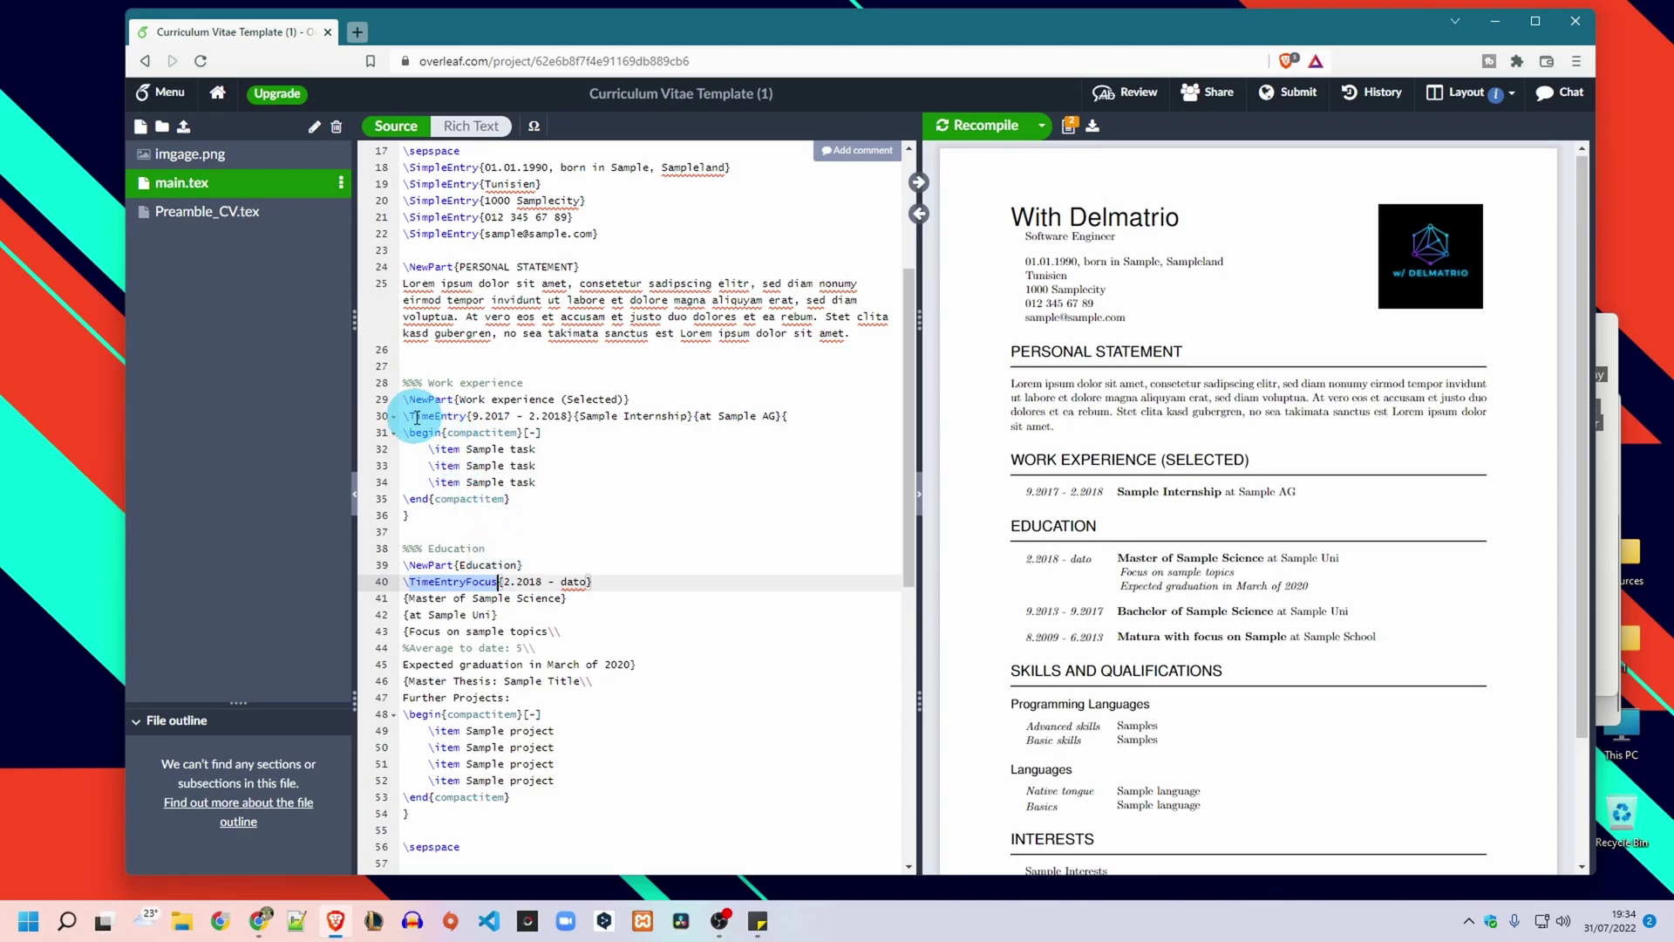
pyautogui.moveTo(403, 416); pyautogui.dragTo(466, 416)
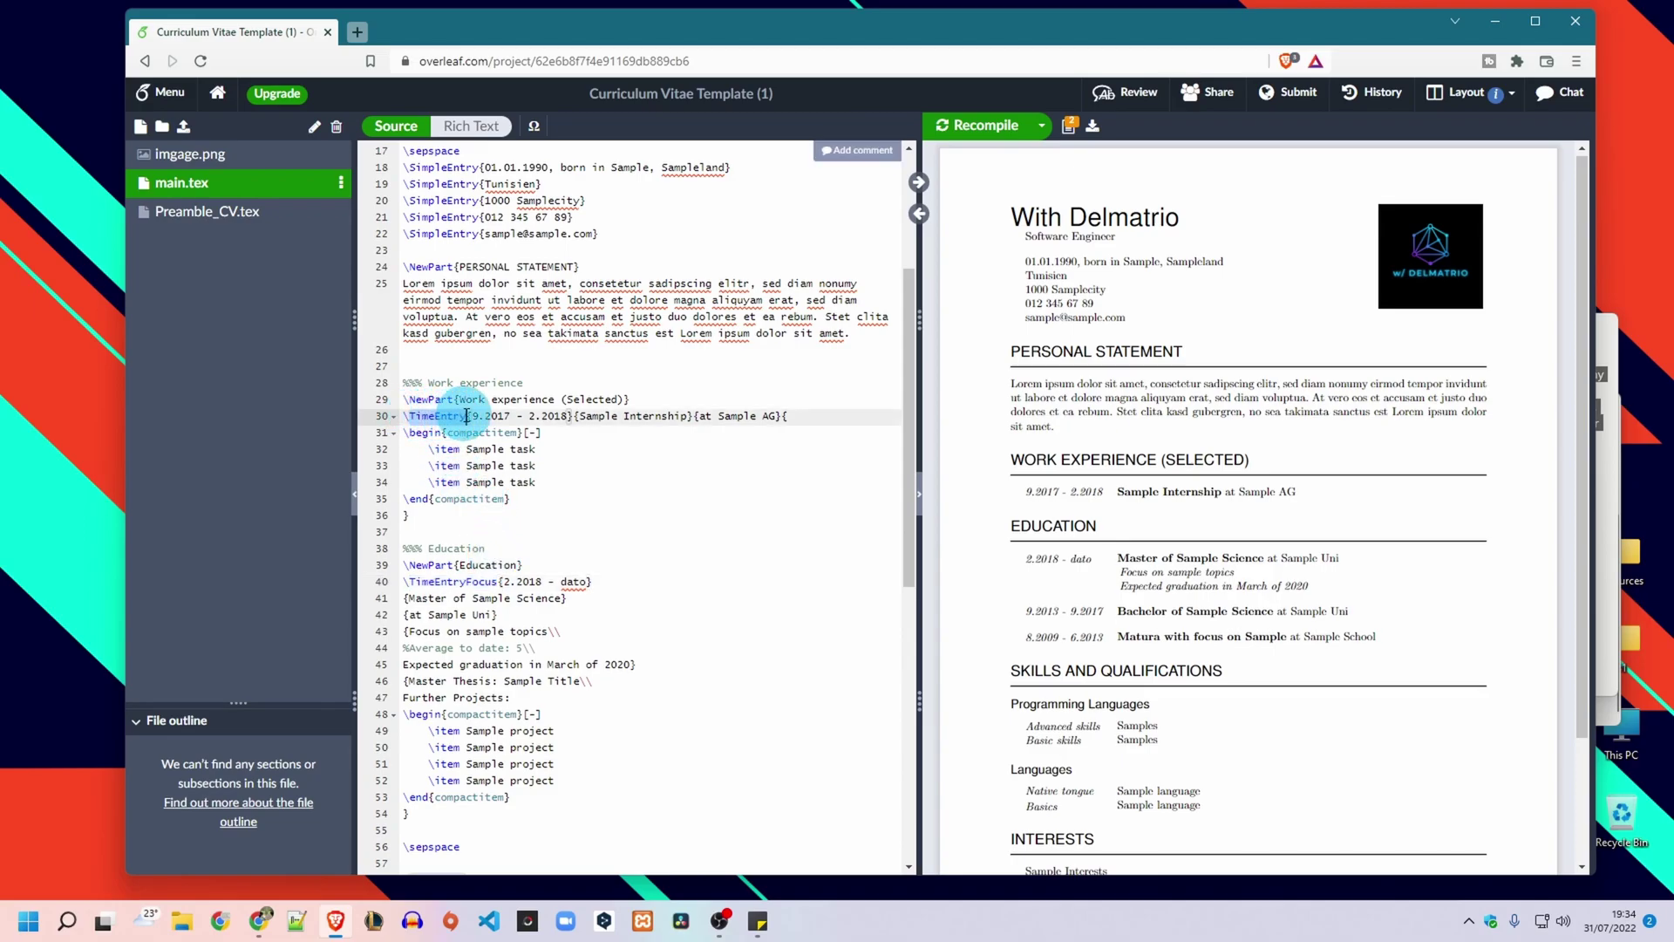
pyautogui.hotkey('ctrl', 'v')
pyautogui.hotkey('ctrl', 's')
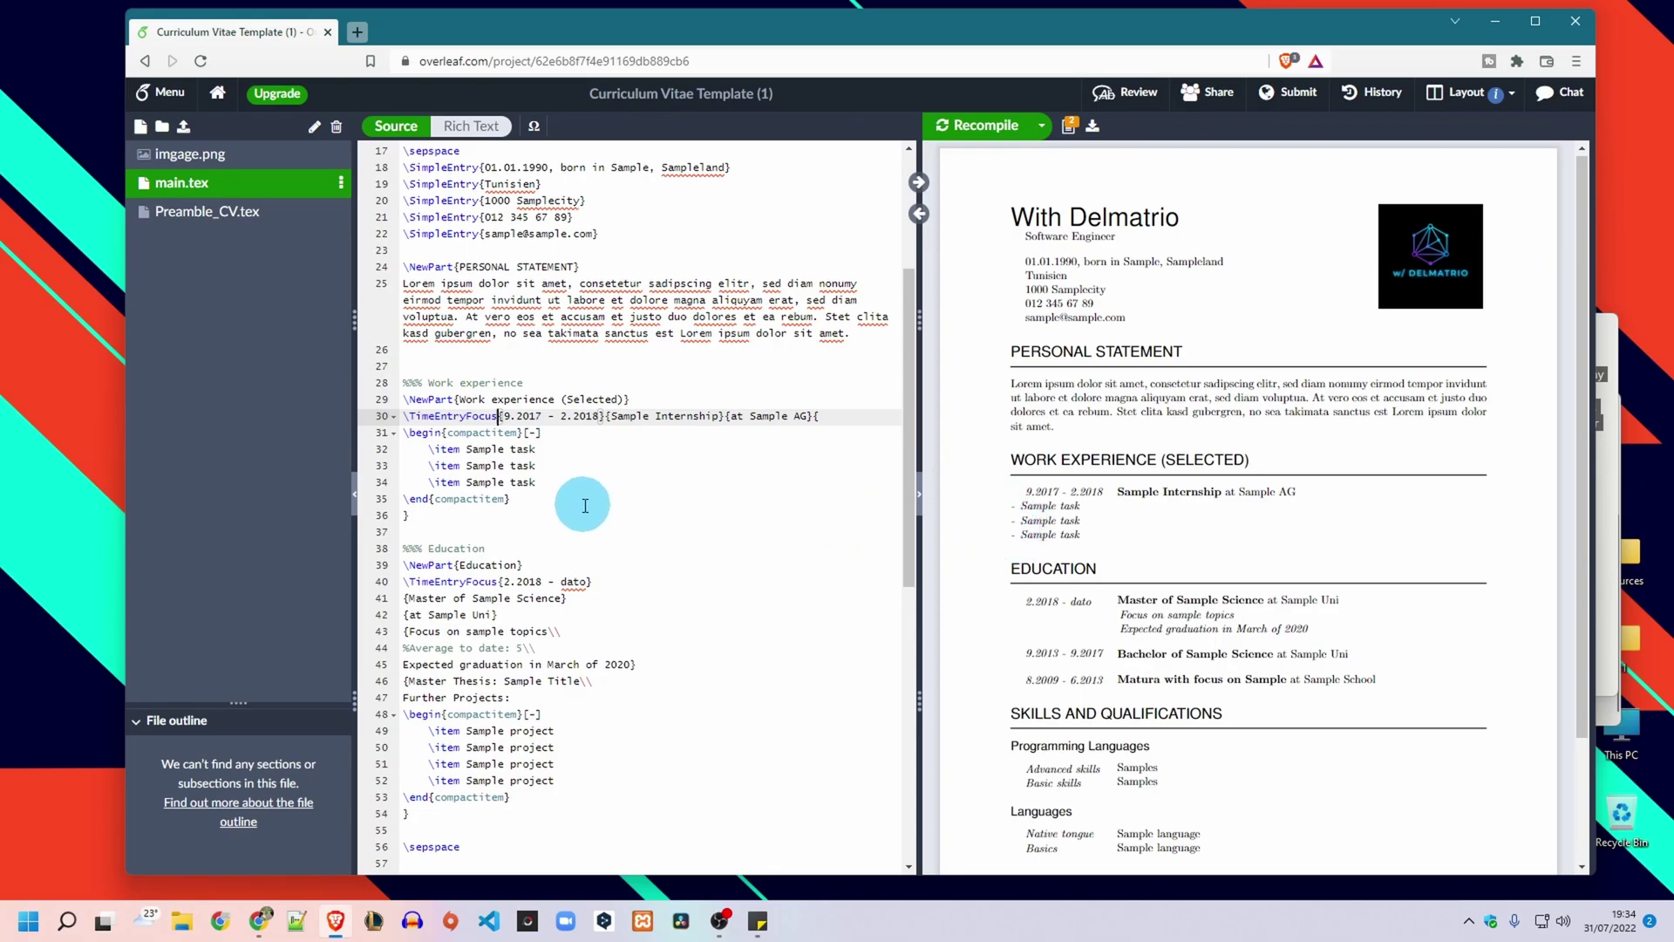
# Step: Delete the compactitem list of sample tasks from the Sample Internship entry
pyautogui.moveTo(514, 499); pyautogui.dragTo(403, 432)
pyautogui.press('BackSpace')
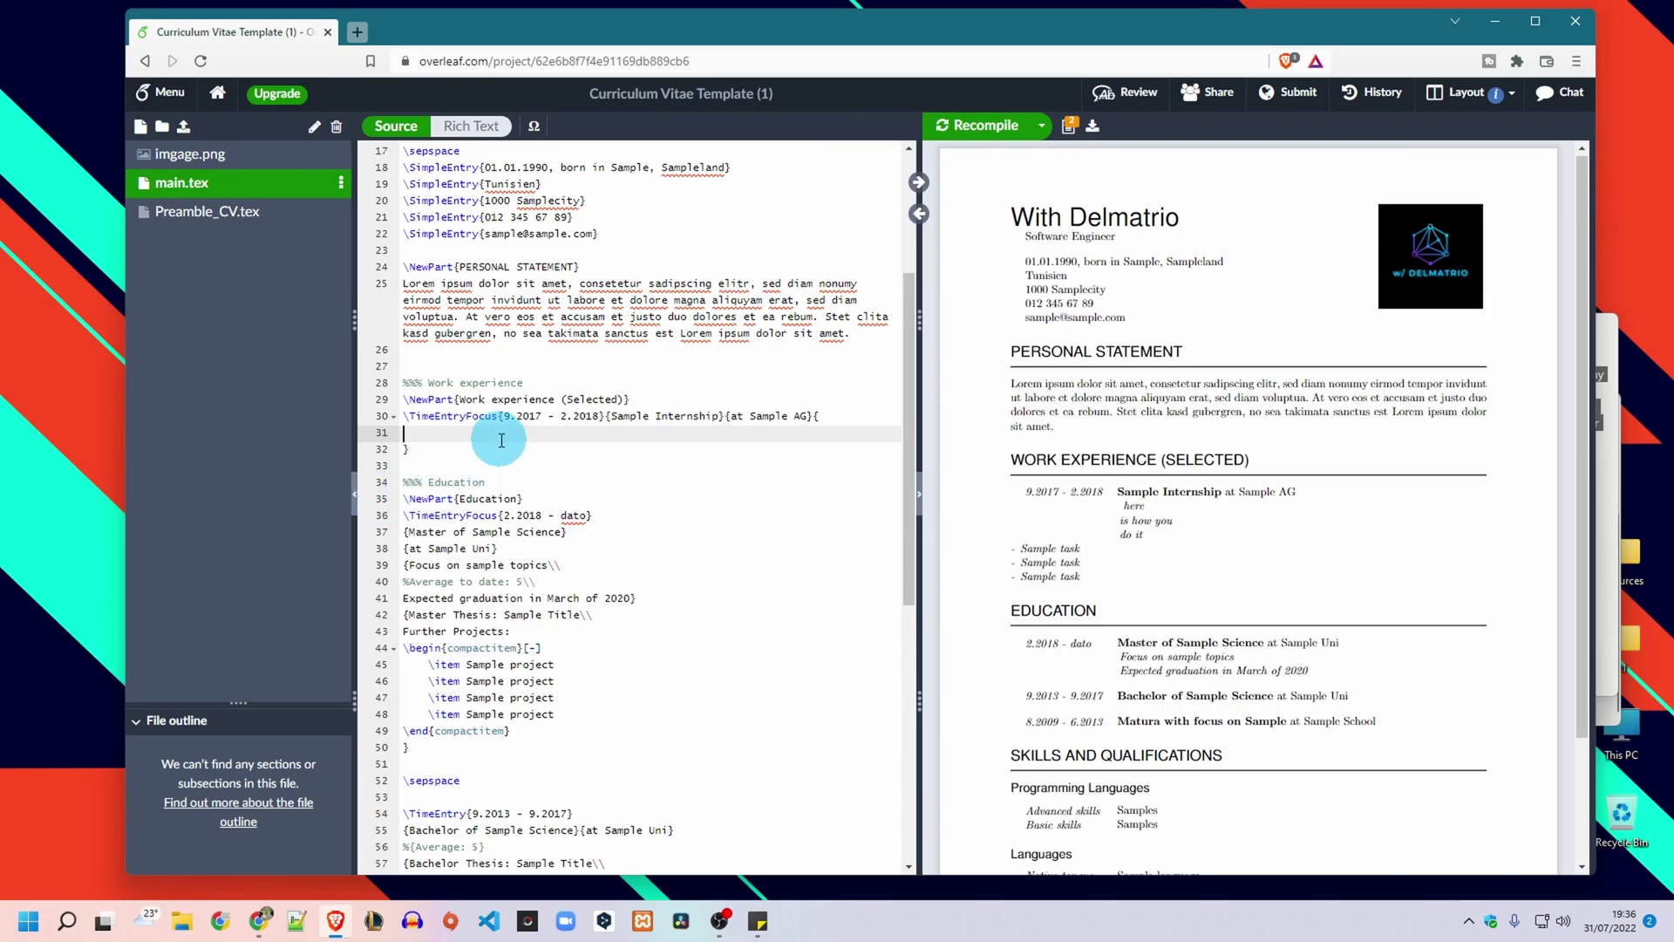
pyautogui.click(512, 416)
pyautogui.moveTo(512, 416); pyautogui.dragTo(804, 415)
pyautogui.moveTo(610, 415); pyautogui.dragTo(719, 416)
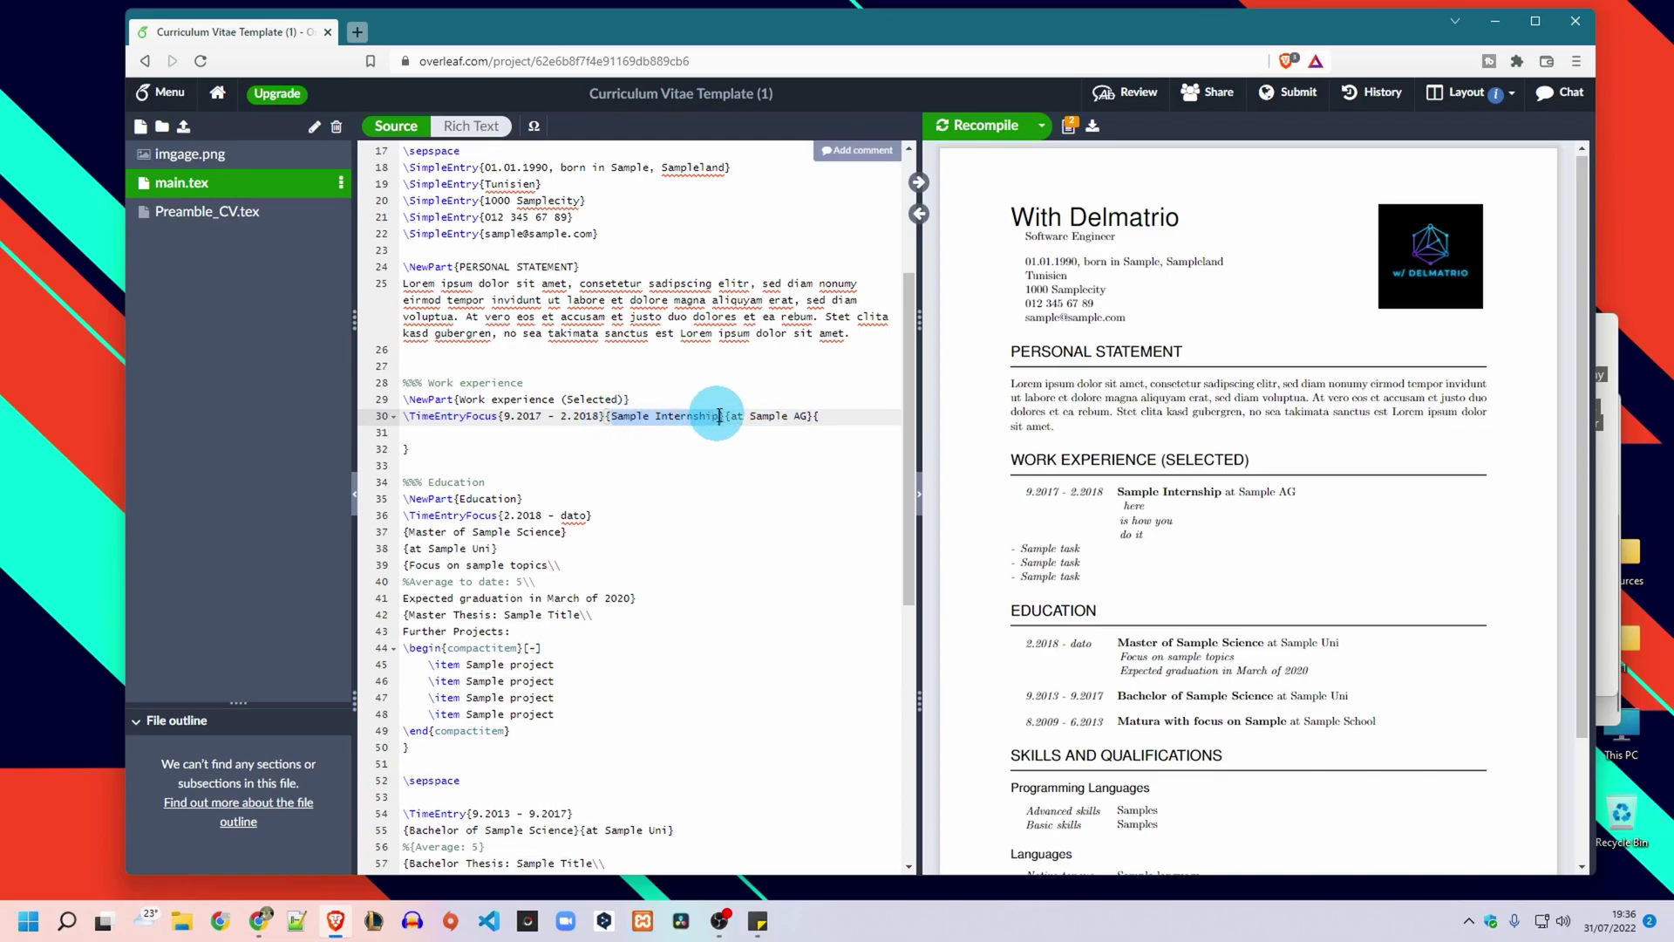
pyautogui.click(599, 439)
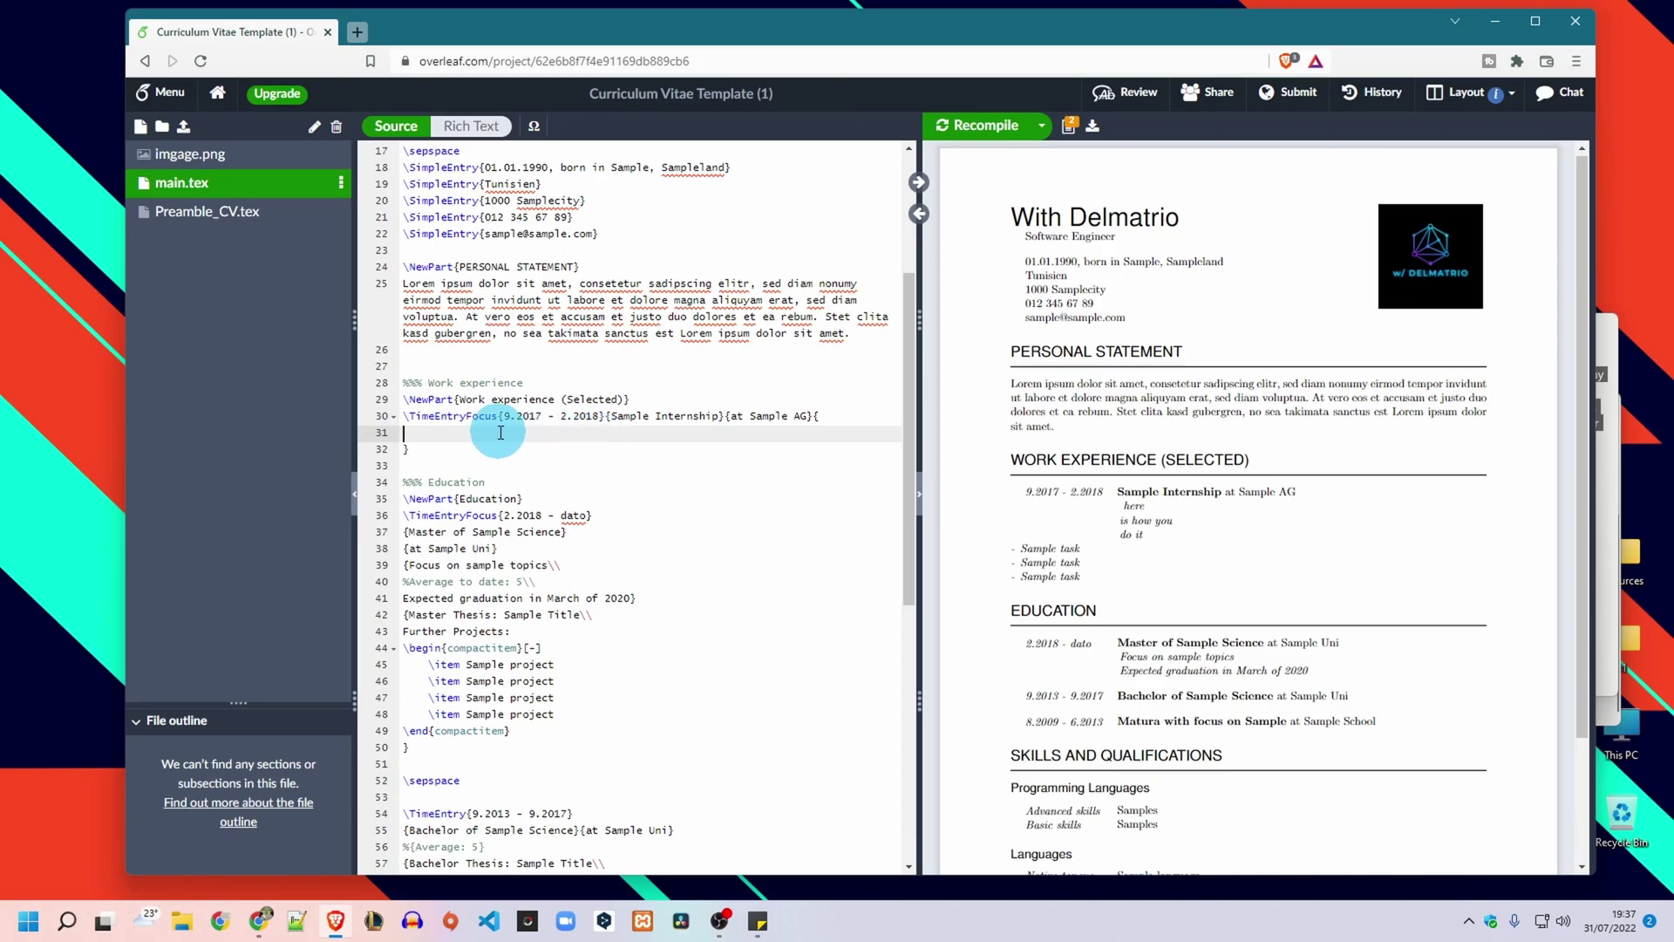
# Step: Move the internship's opening description brace to its own line, enter "- first task and you just describe what you did\\- second task \\- third task", and recompile
pyautogui.click(814, 413)
pyautogui.press('Return')
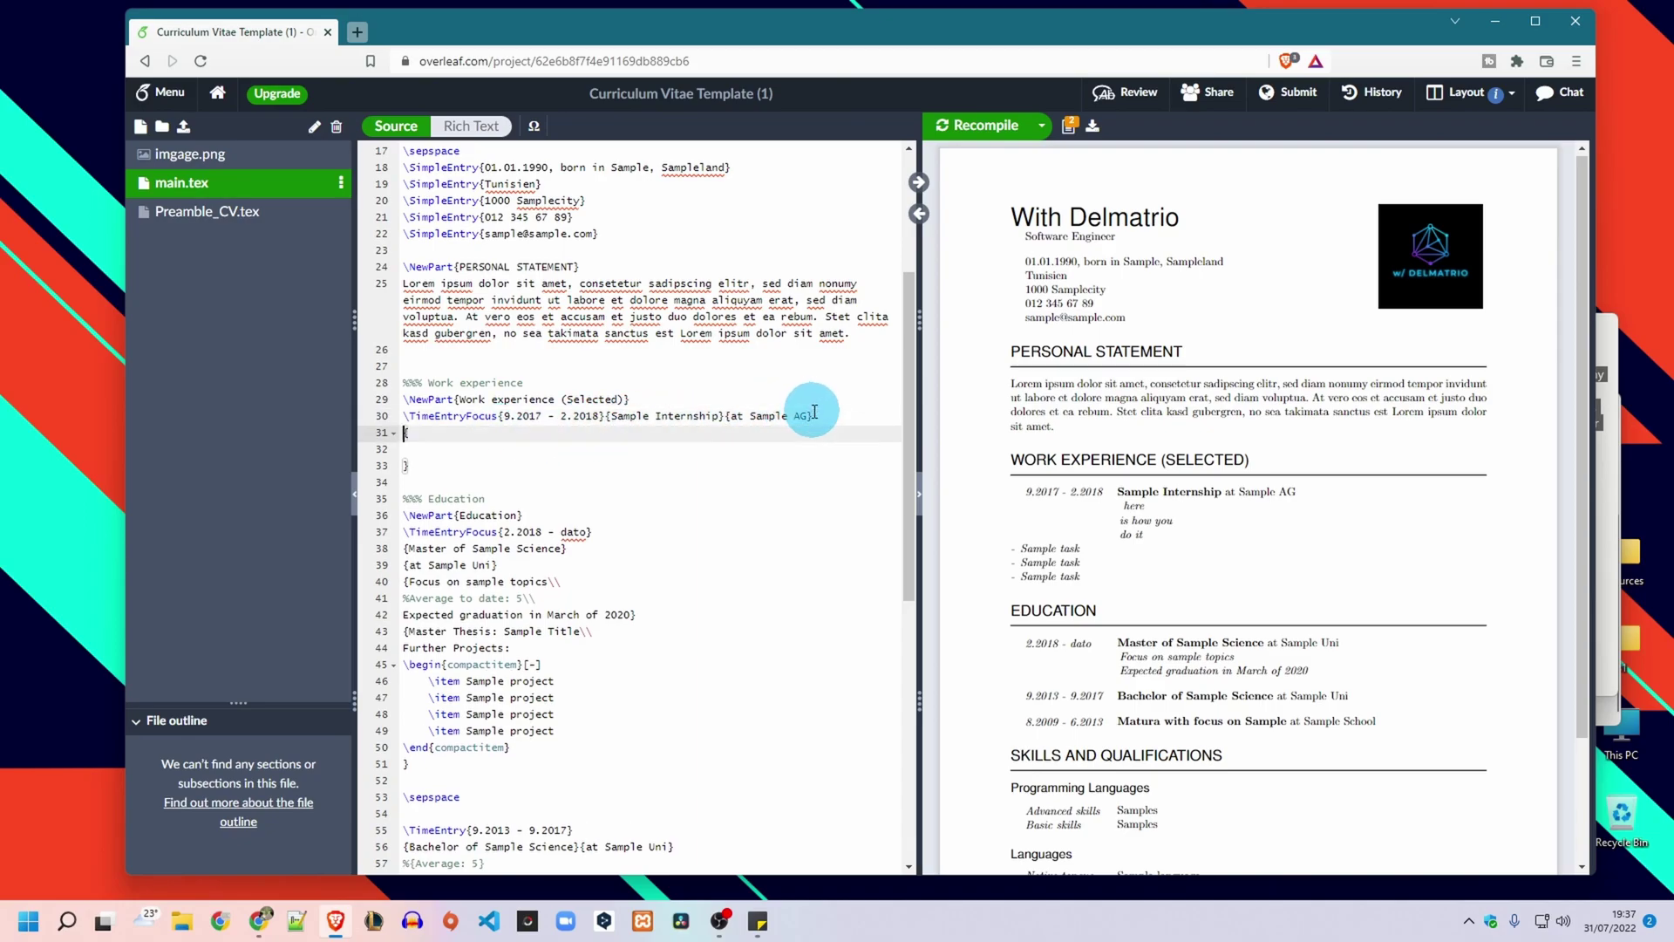
pyautogui.press('Down')
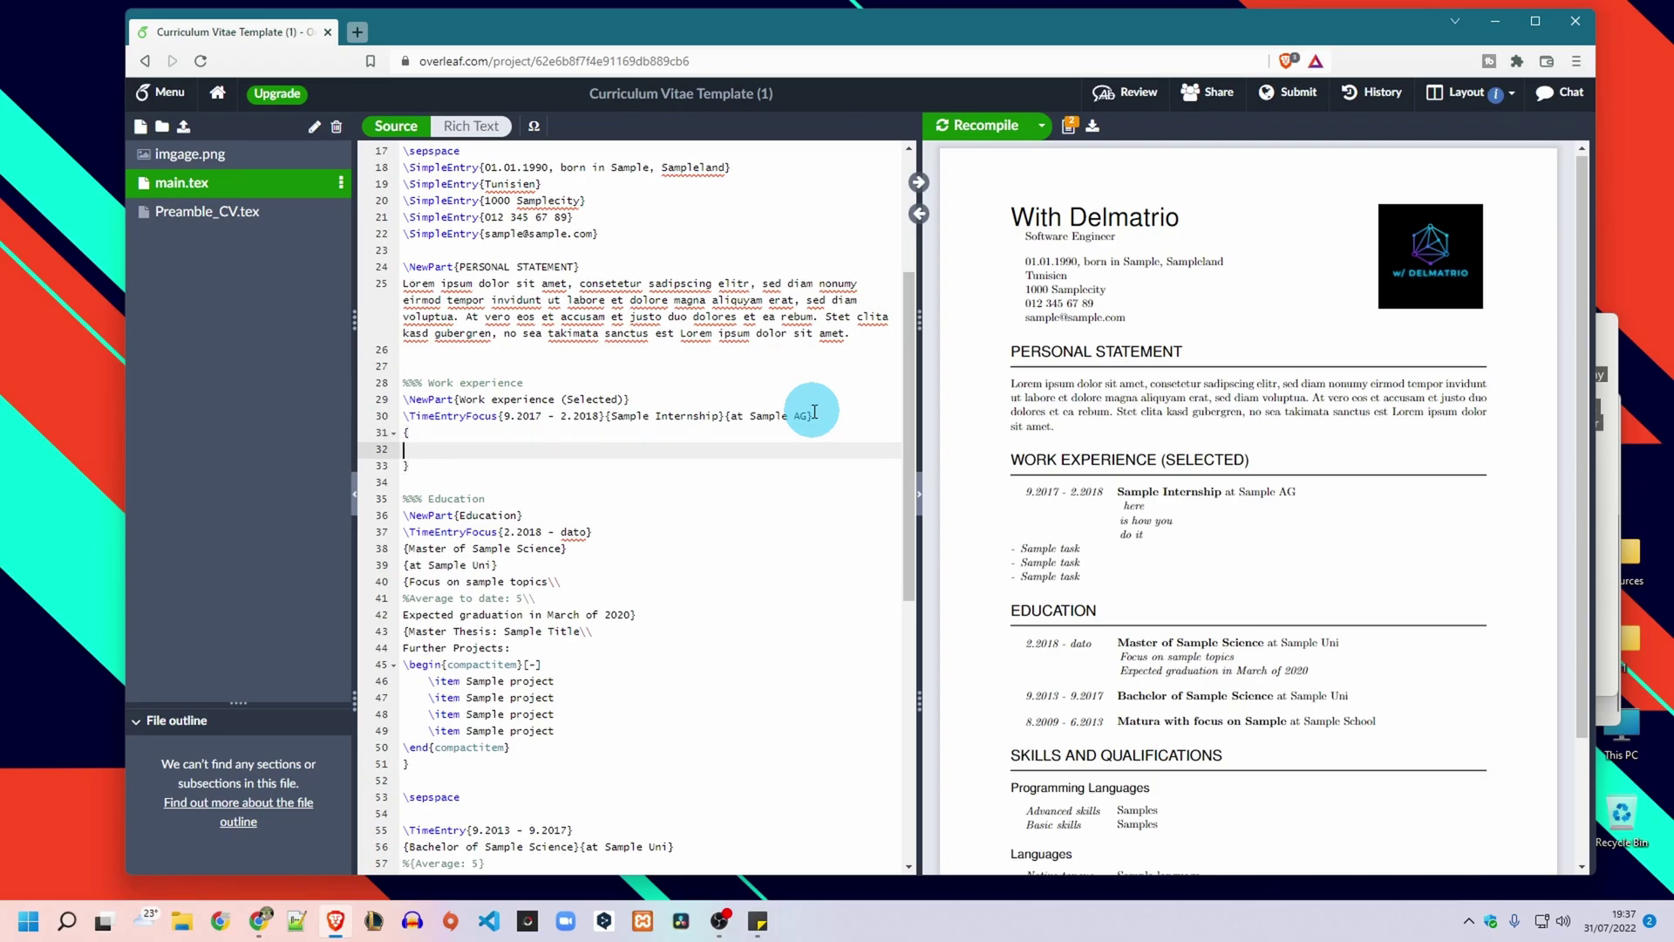
pyautogui.press('BackSpace')
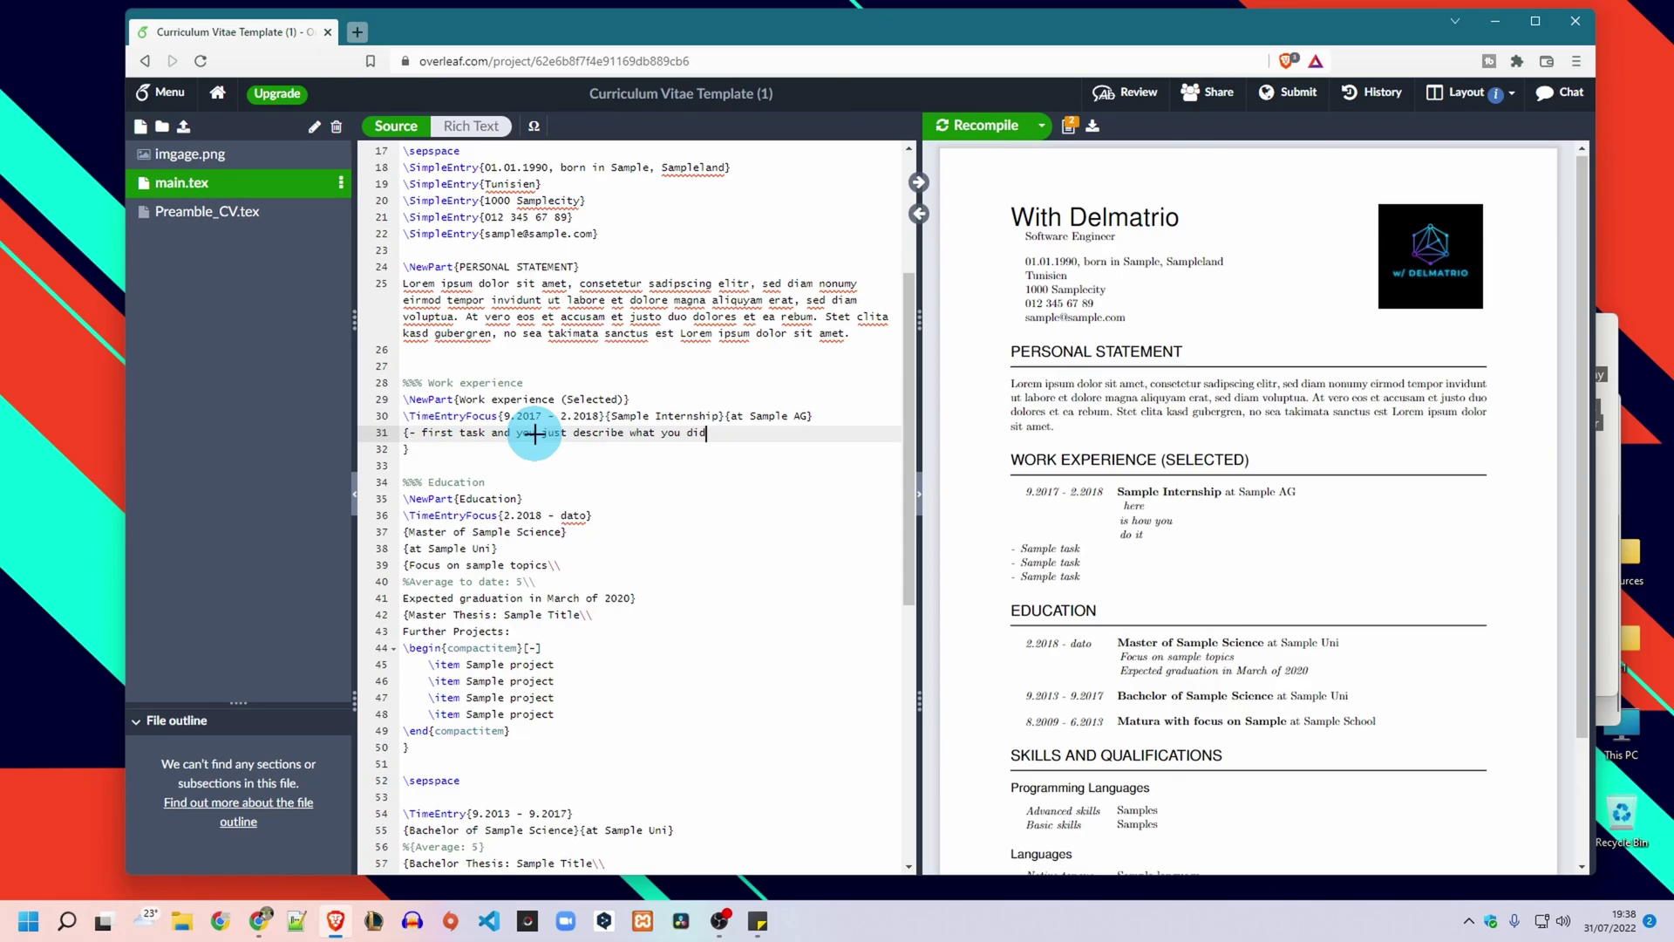
pyautogui.write('\\\\- second task')
pyautogui.write('\\\\- third task')
pyautogui.hotkey('ctrl', 's')
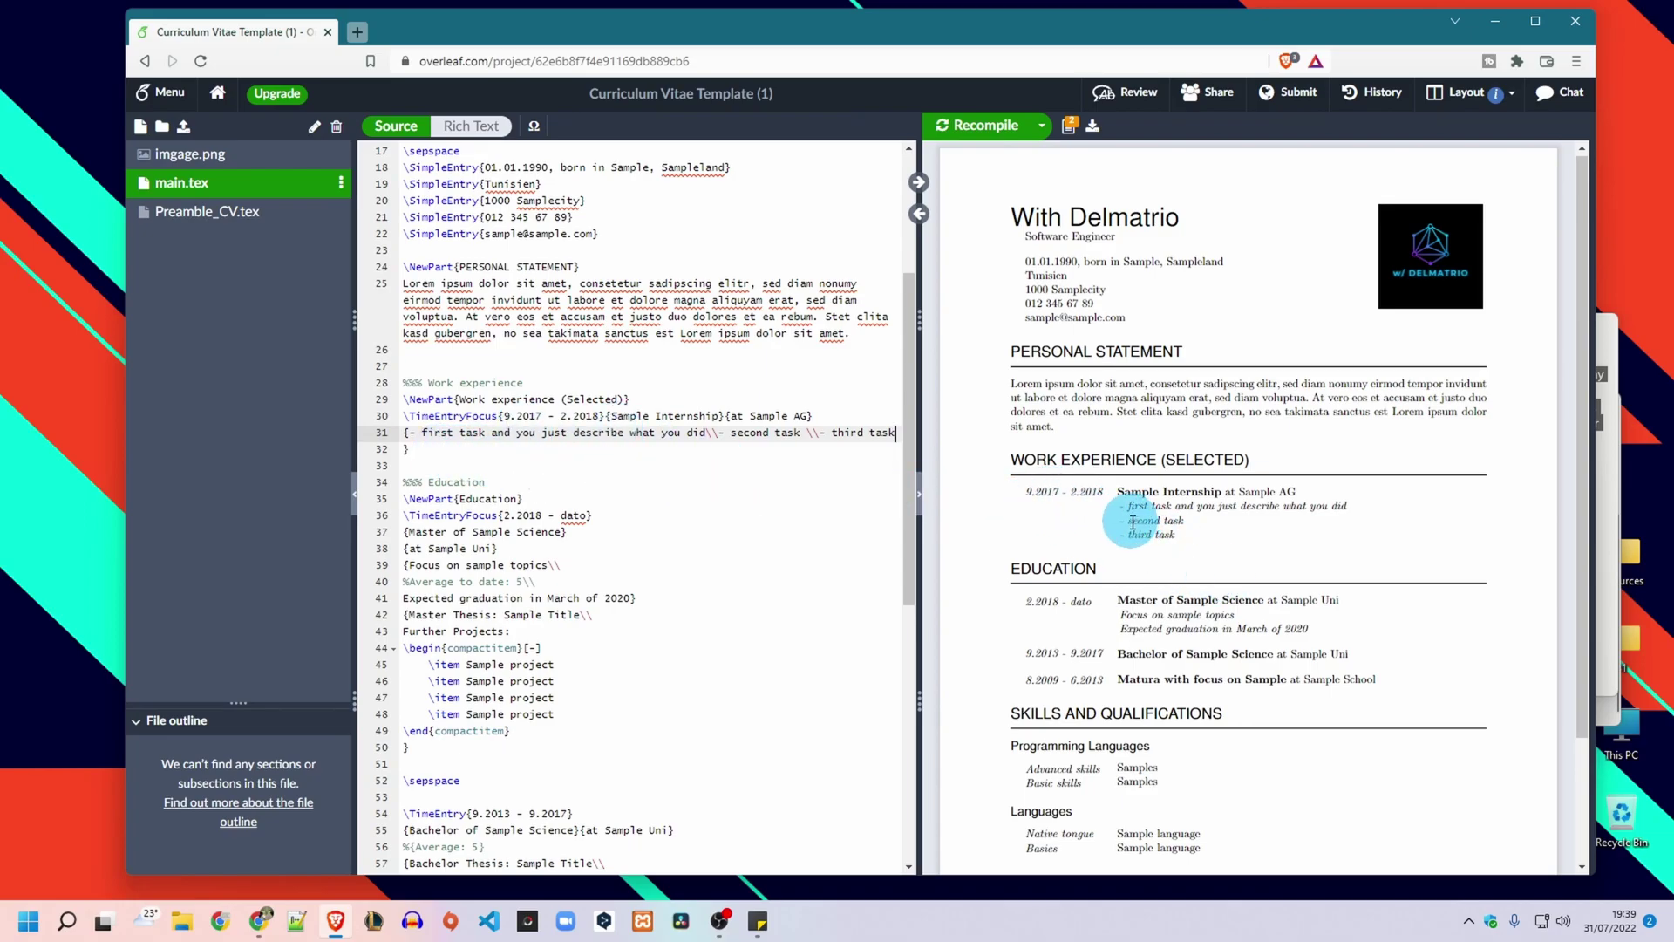
pyautogui.moveTo(1130, 522)
pyautogui.mouseDown()
pyautogui.moveTo(1207, 523)
pyautogui.moveTo(1149, 522)
pyautogui.mouseUp()
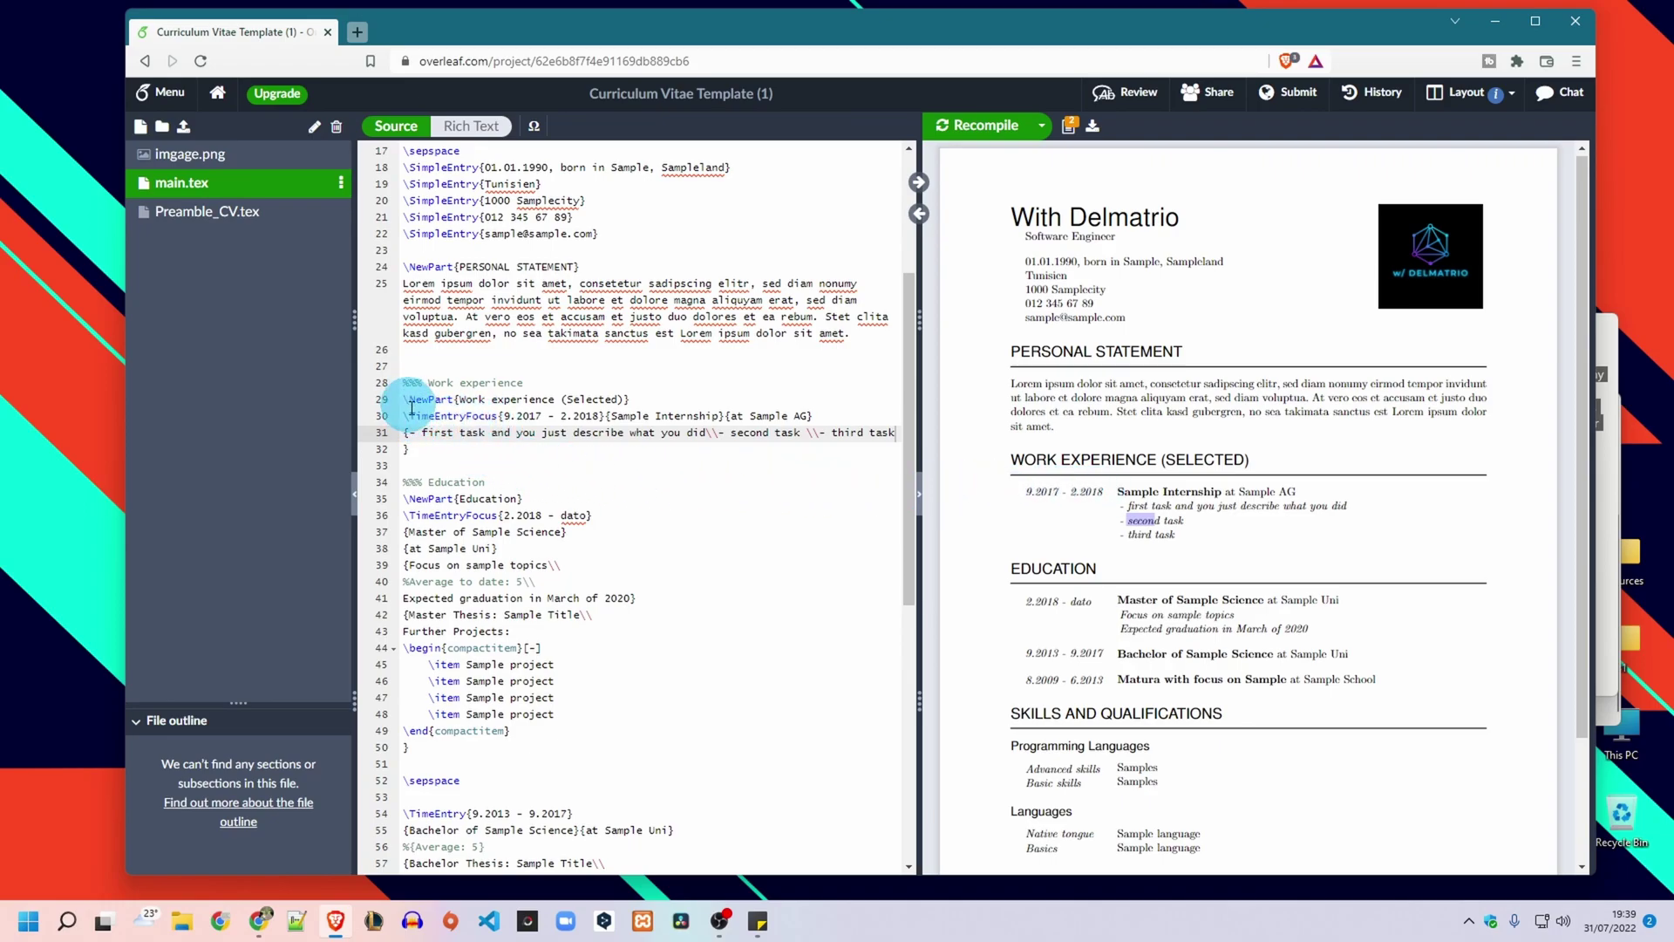
# Step: Duplicate the complete Sample Internship entry directly below the Work experience (Selected) heading
pyautogui.moveTo(404, 417); pyautogui.dragTo(446, 446)
pyautogui.hotkey('ctrl', 'c')
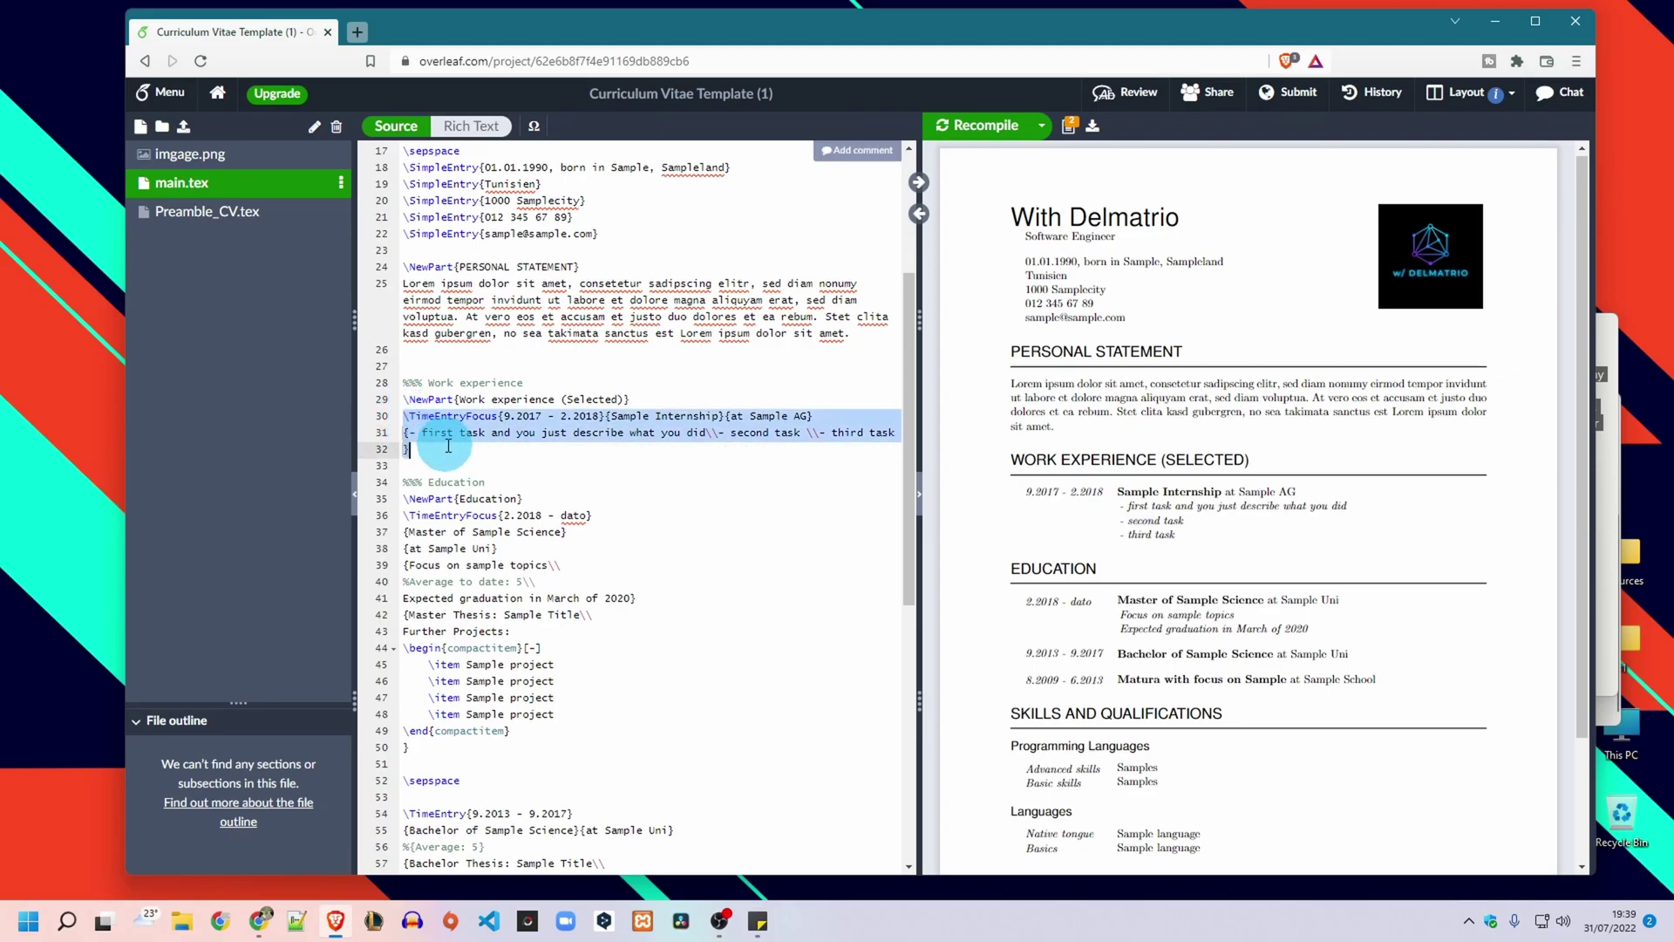
pyautogui.click(646, 395)
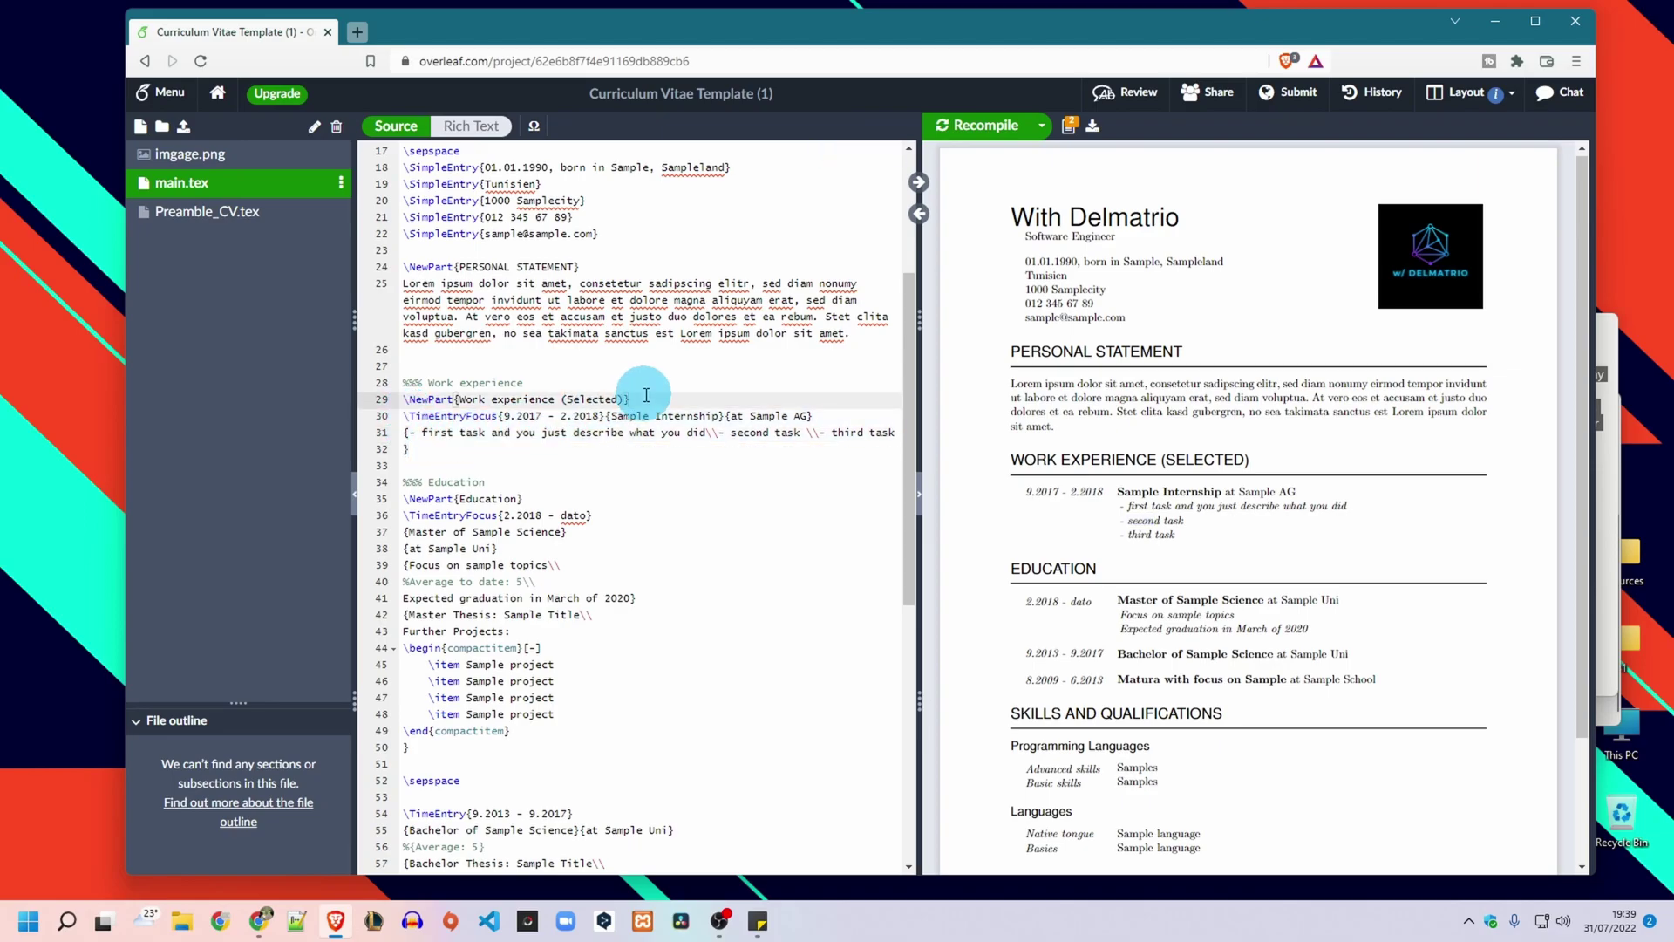
pyautogui.press('Return')
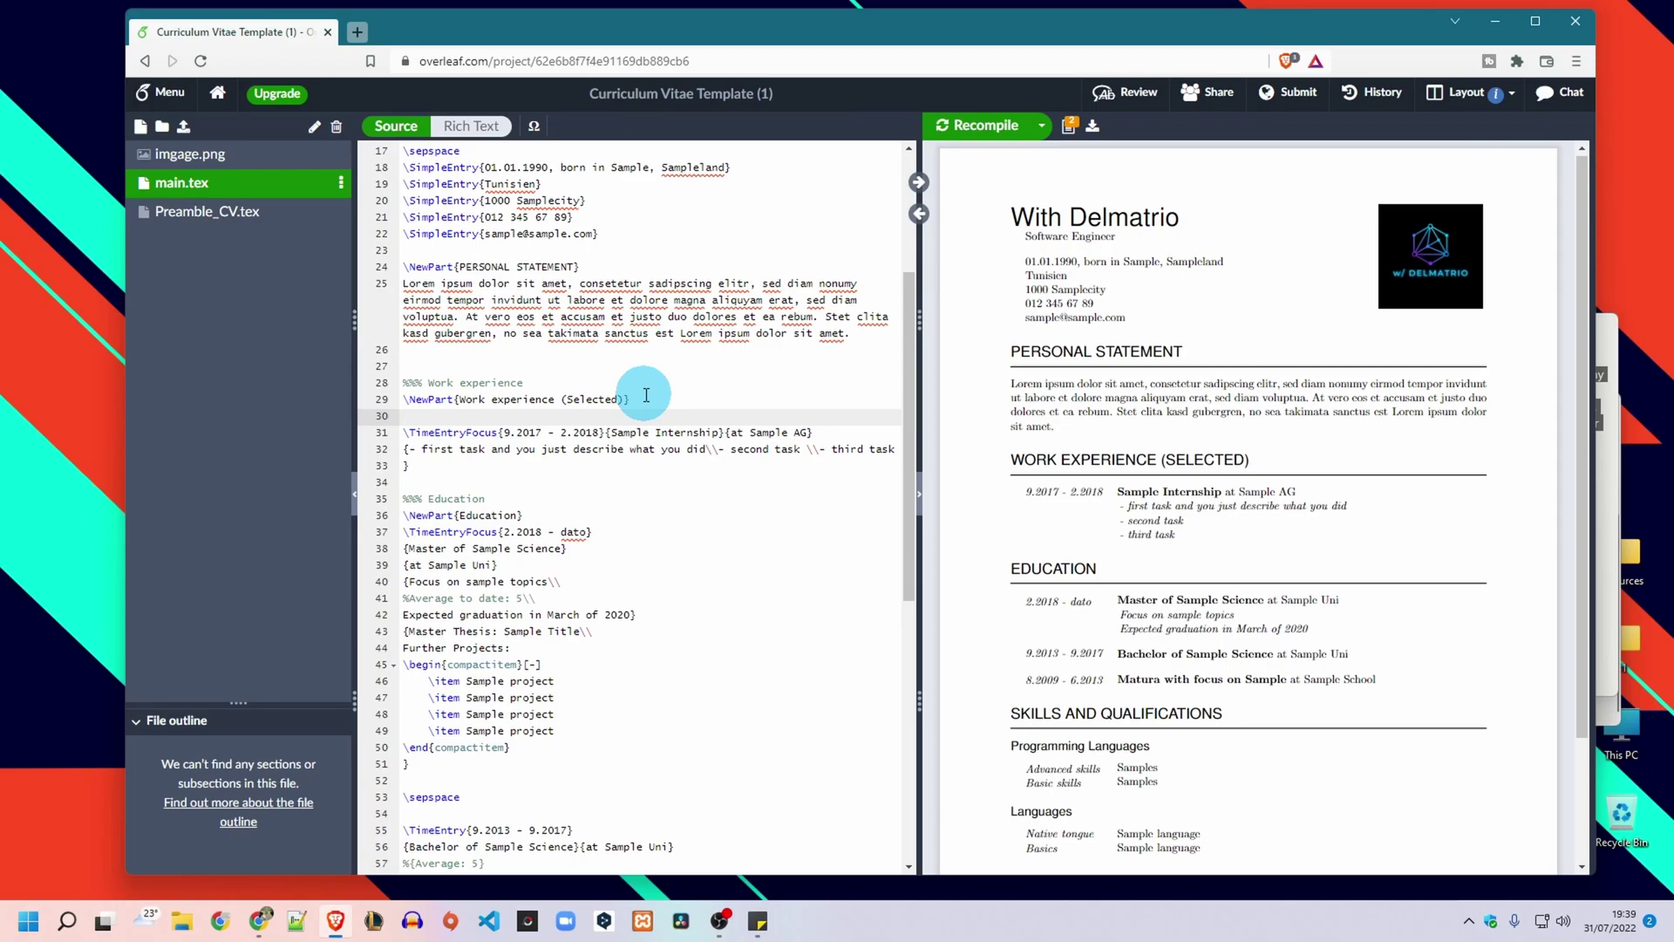
pyautogui.hotkey('ctrl', 'v')
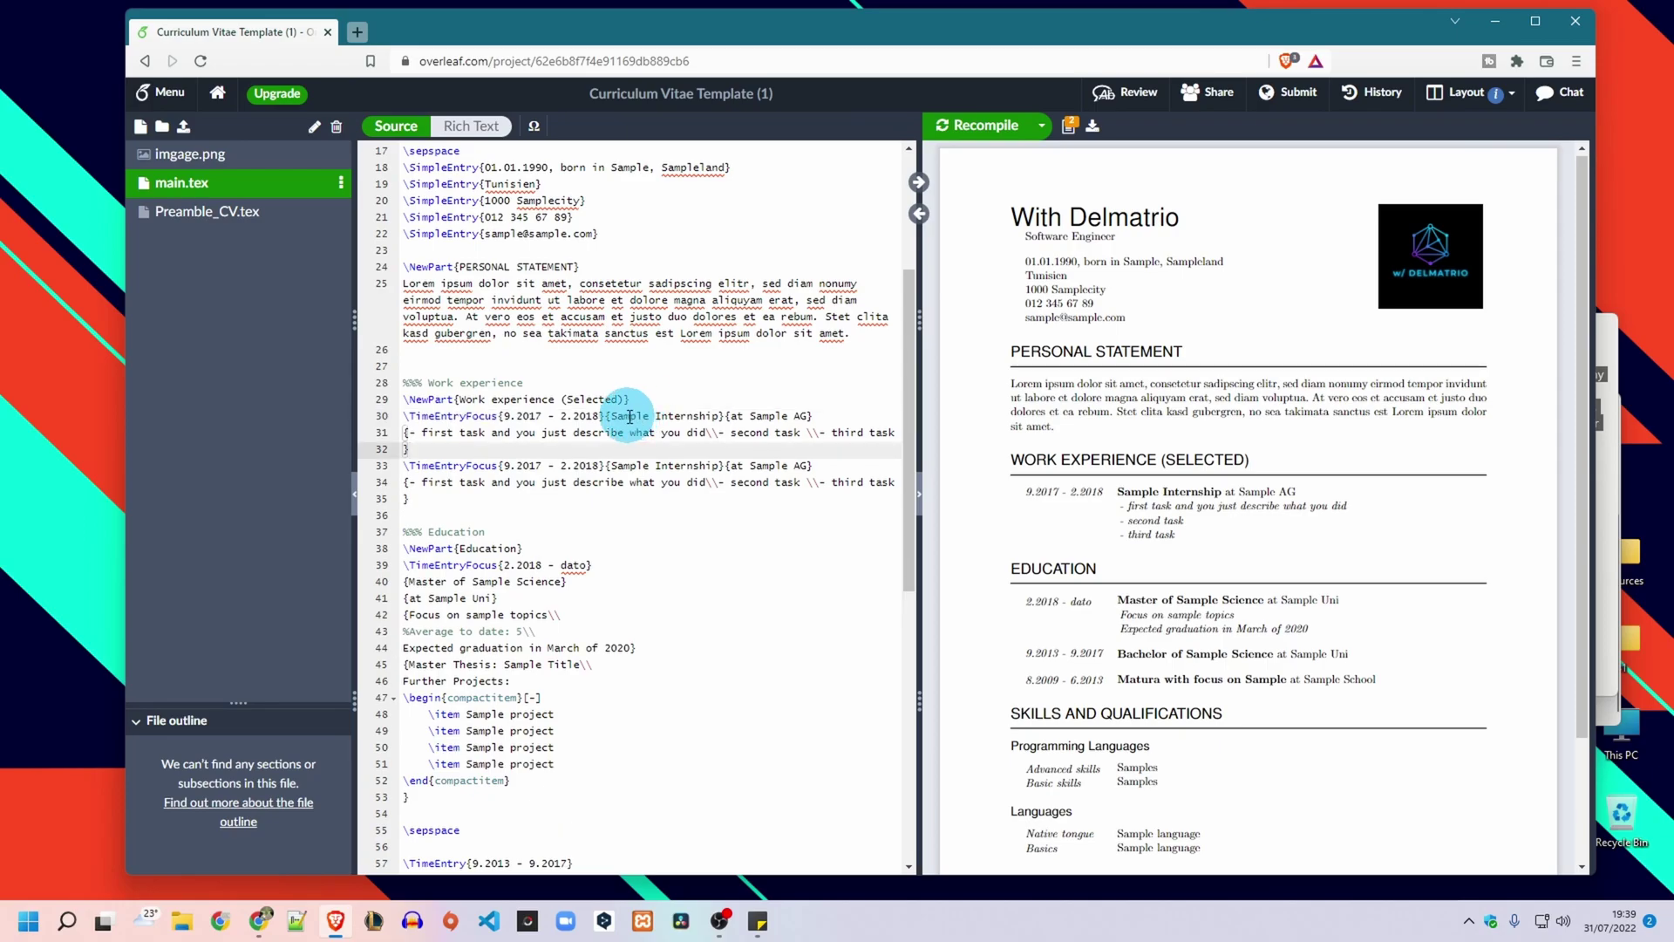
# Step: Change the job title in the upper work experience entry to "Junior developer"
pyautogui.doubleClick(649, 416)
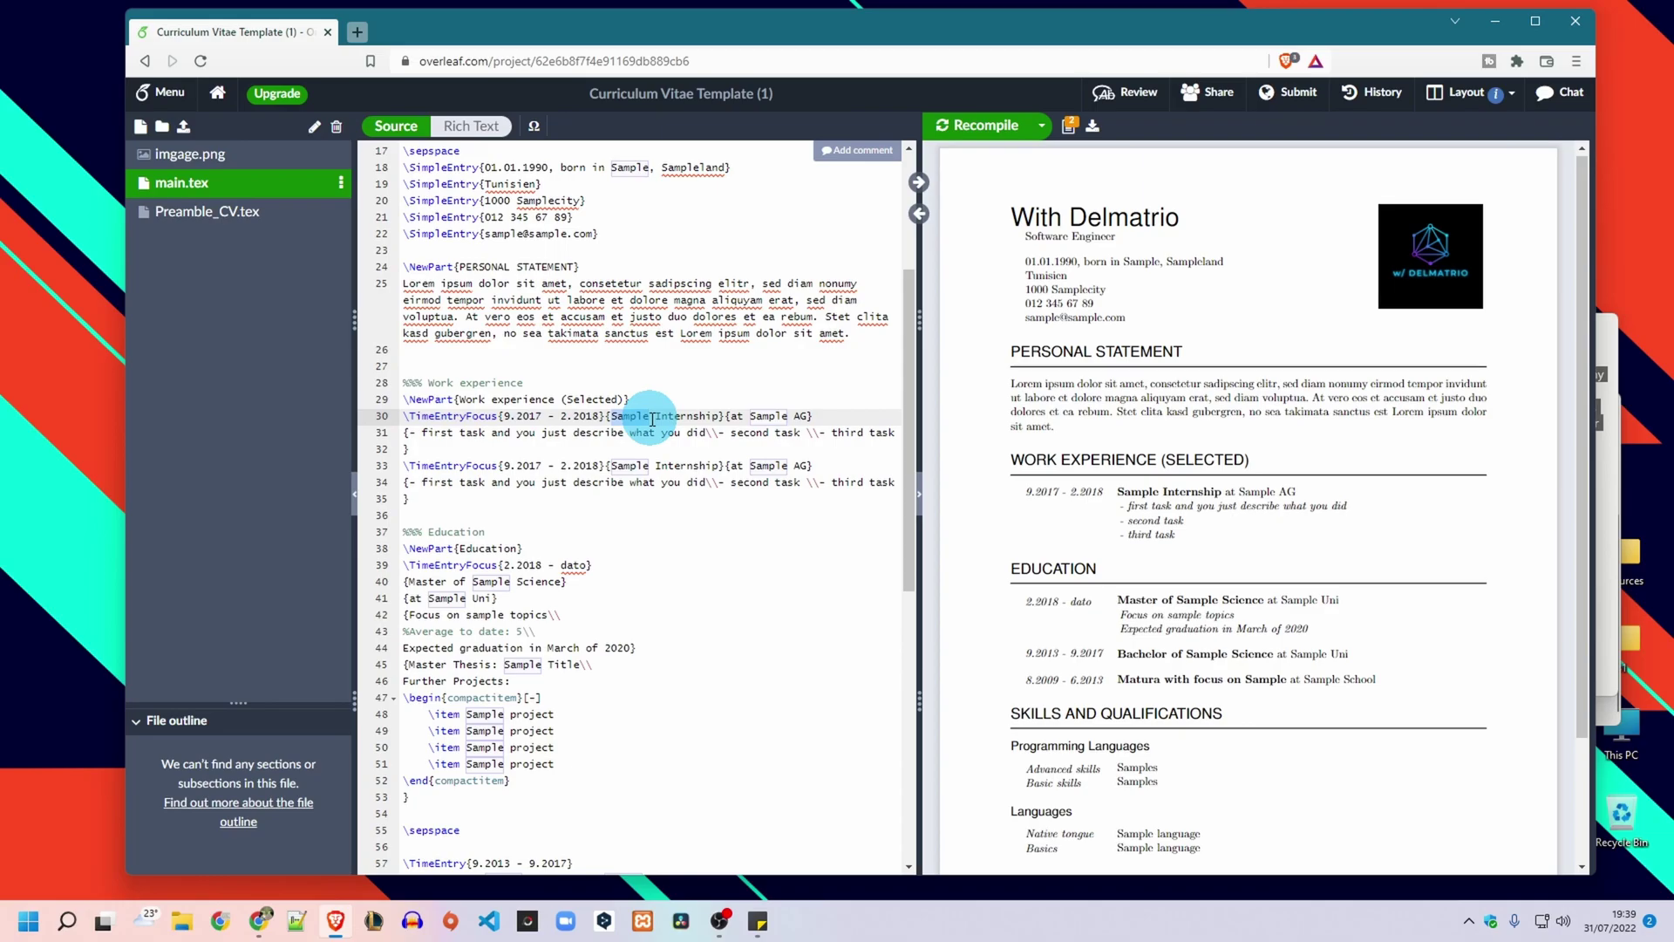
pyautogui.write('Junior')
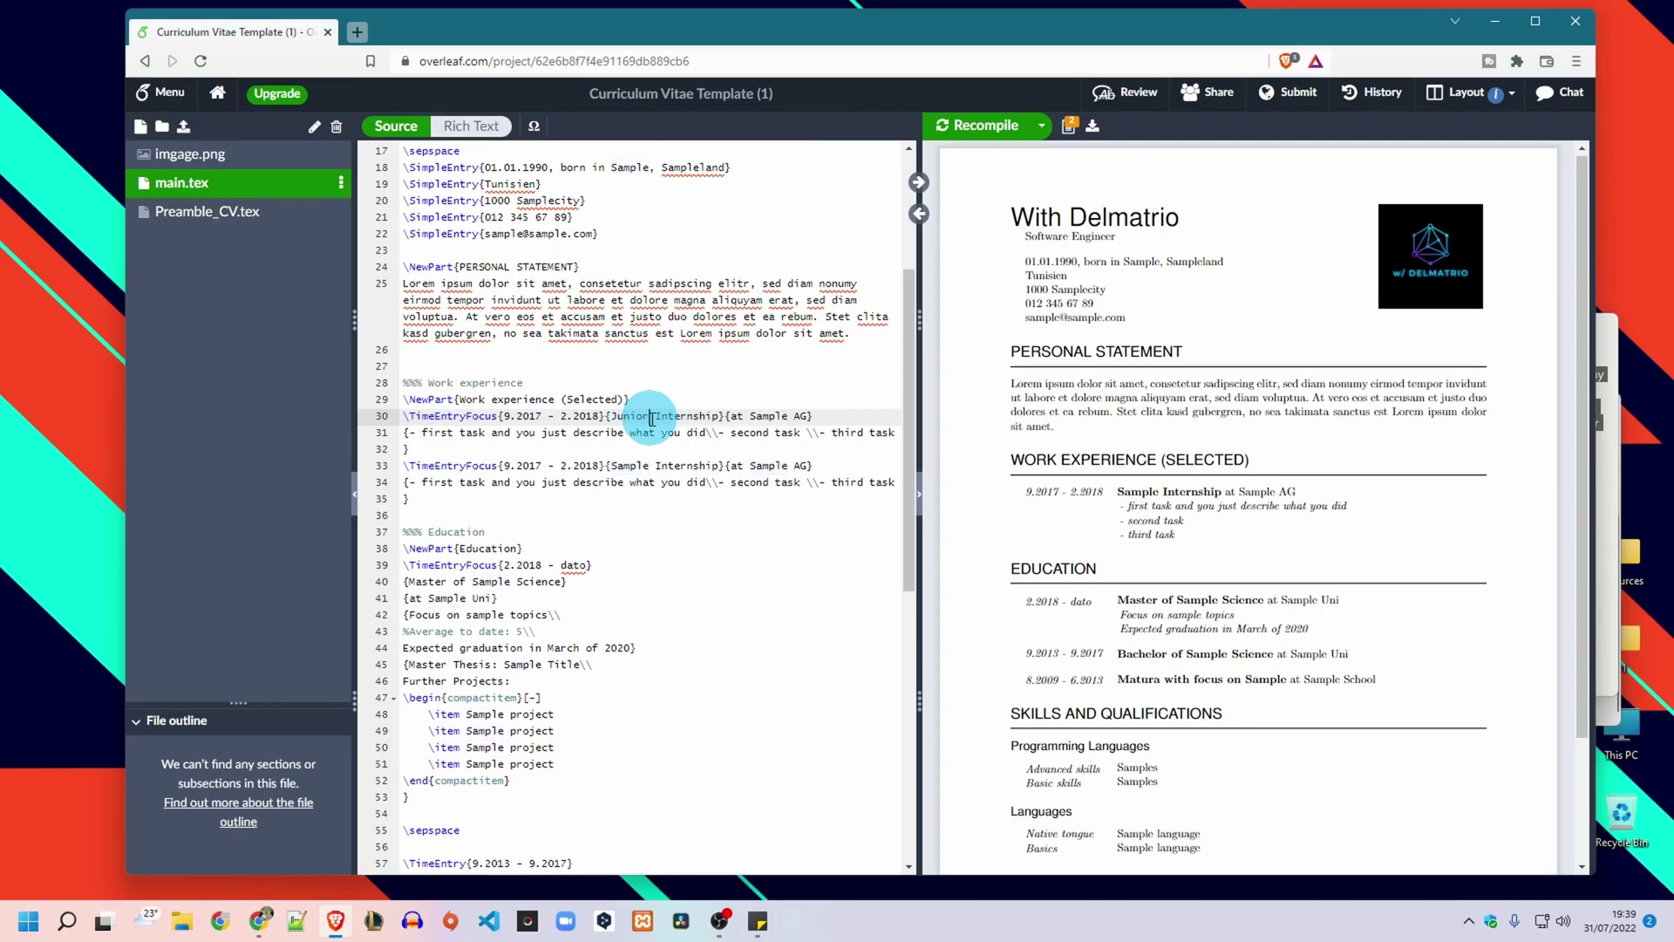
pyautogui.doubleClick(691, 417)
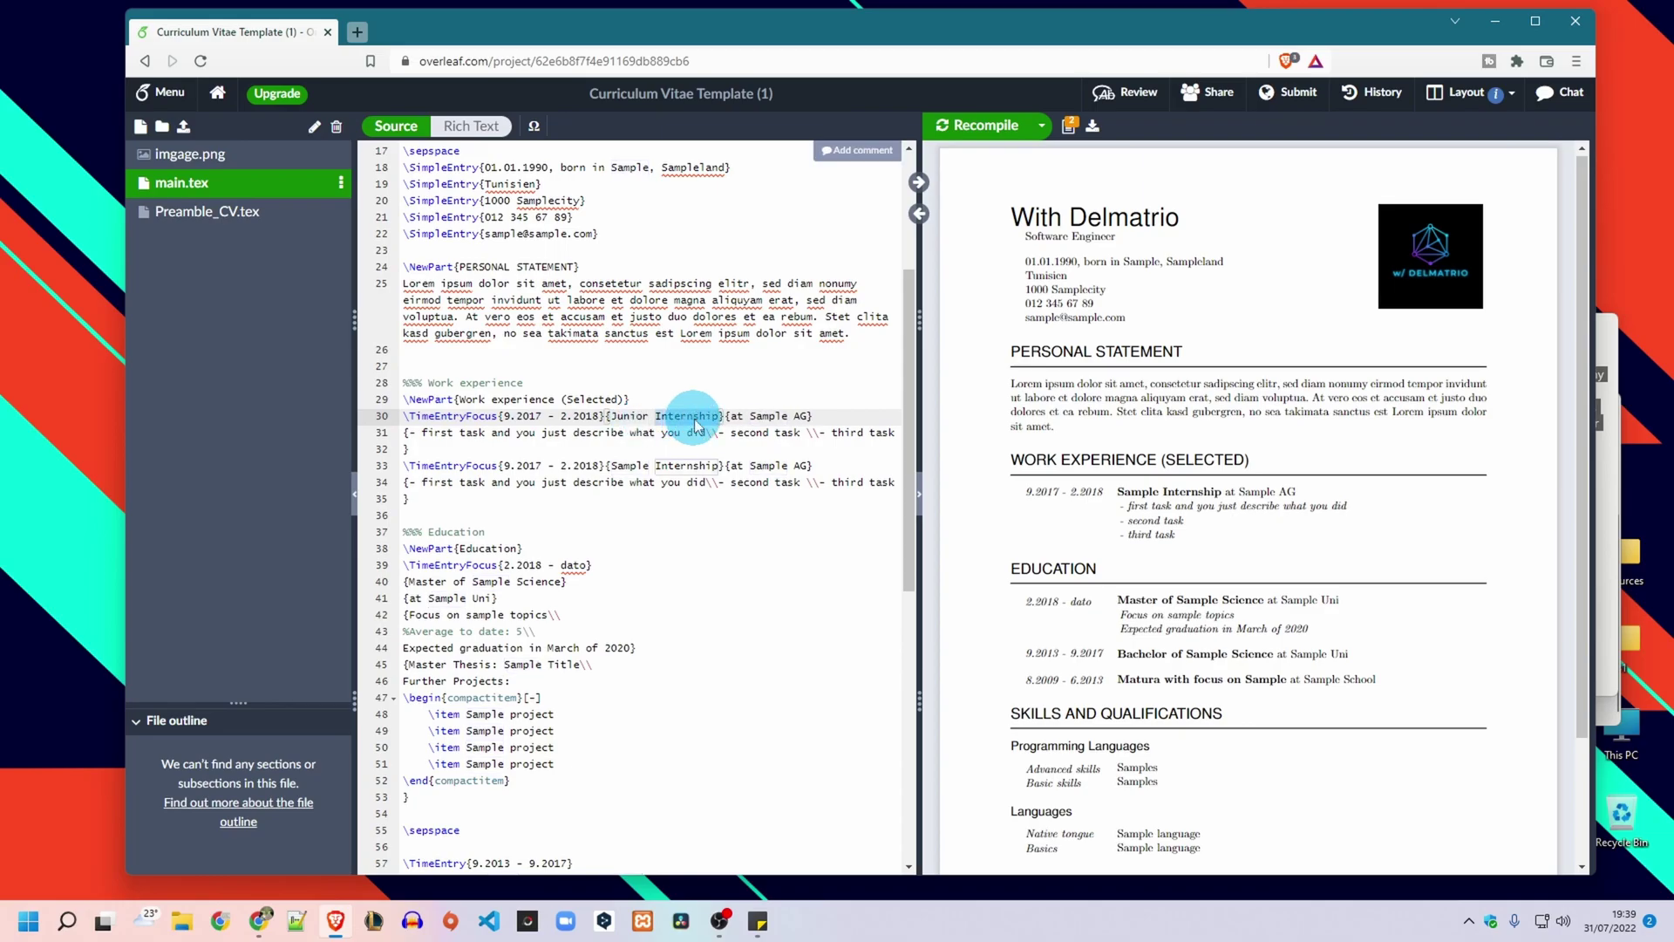
pyautogui.write('develop')
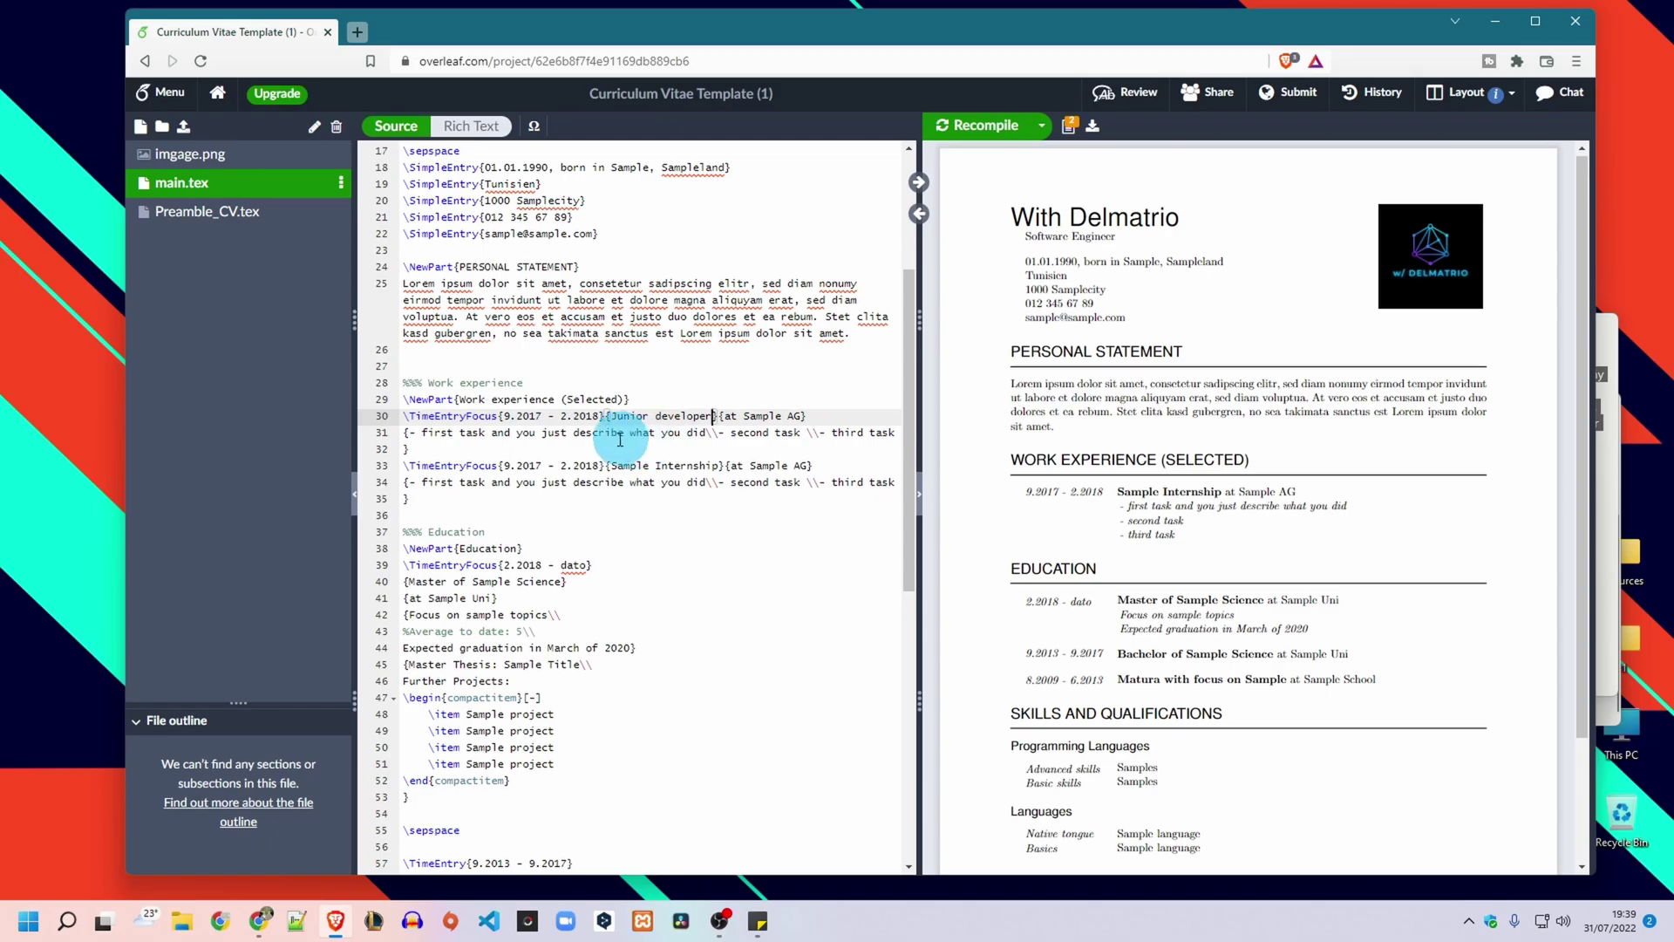
# Step: Set the date range of the Junior developer entry to "10.2018 - today" and recompile the CV
pyautogui.doubleClick(513, 415)
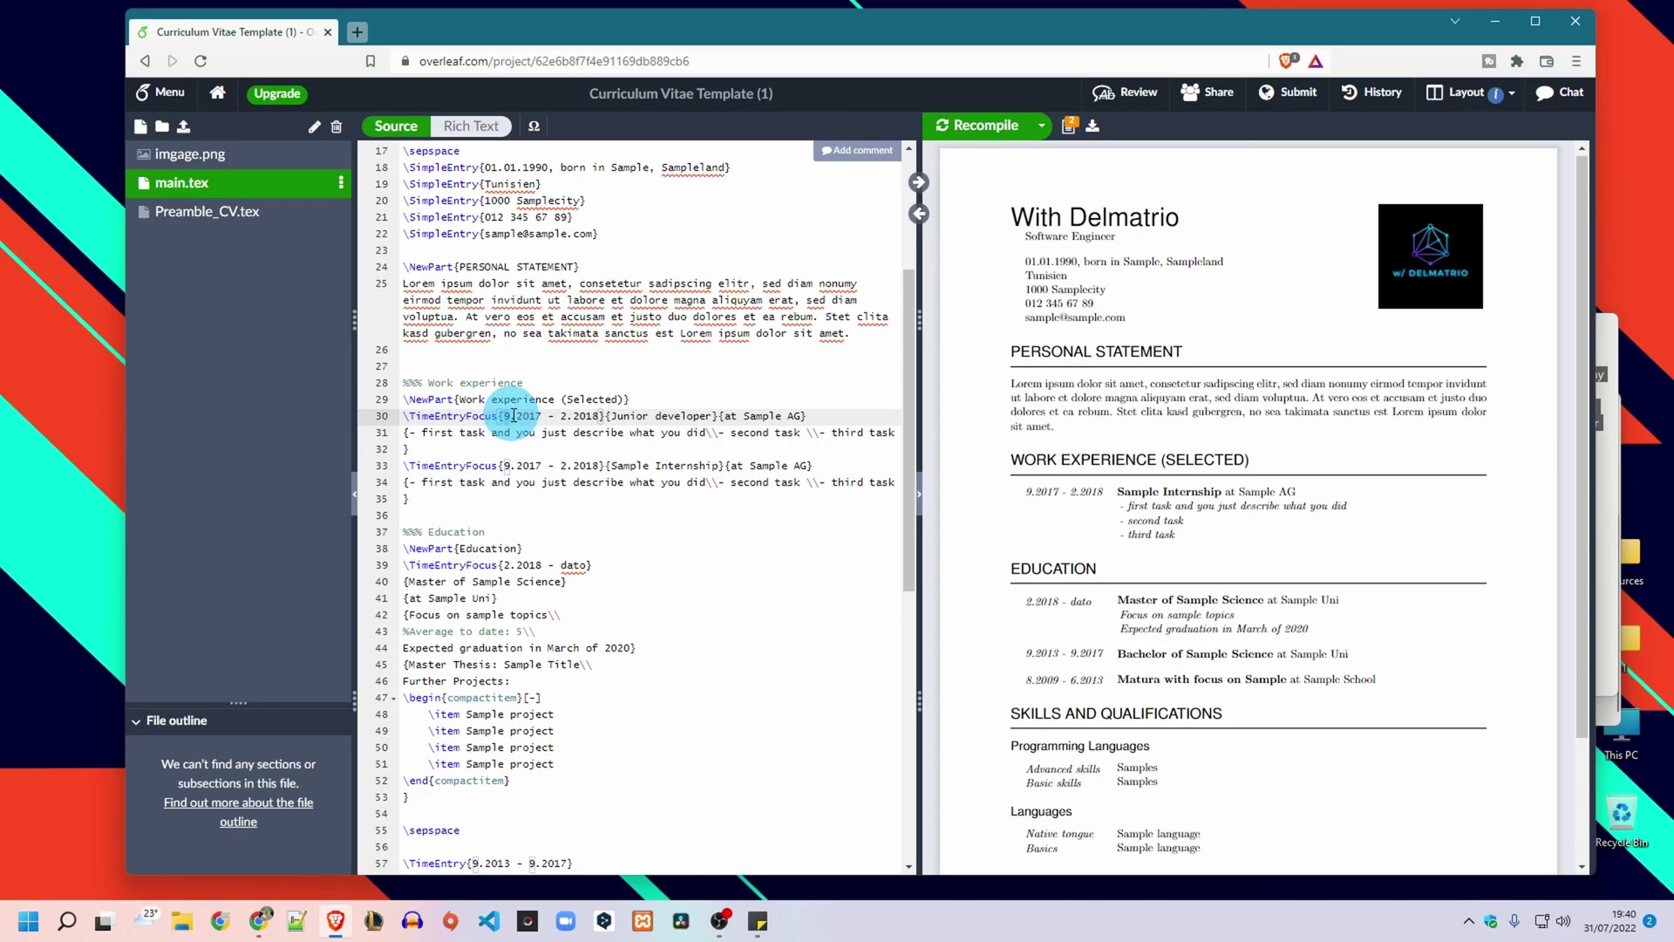
pyautogui.write('6')
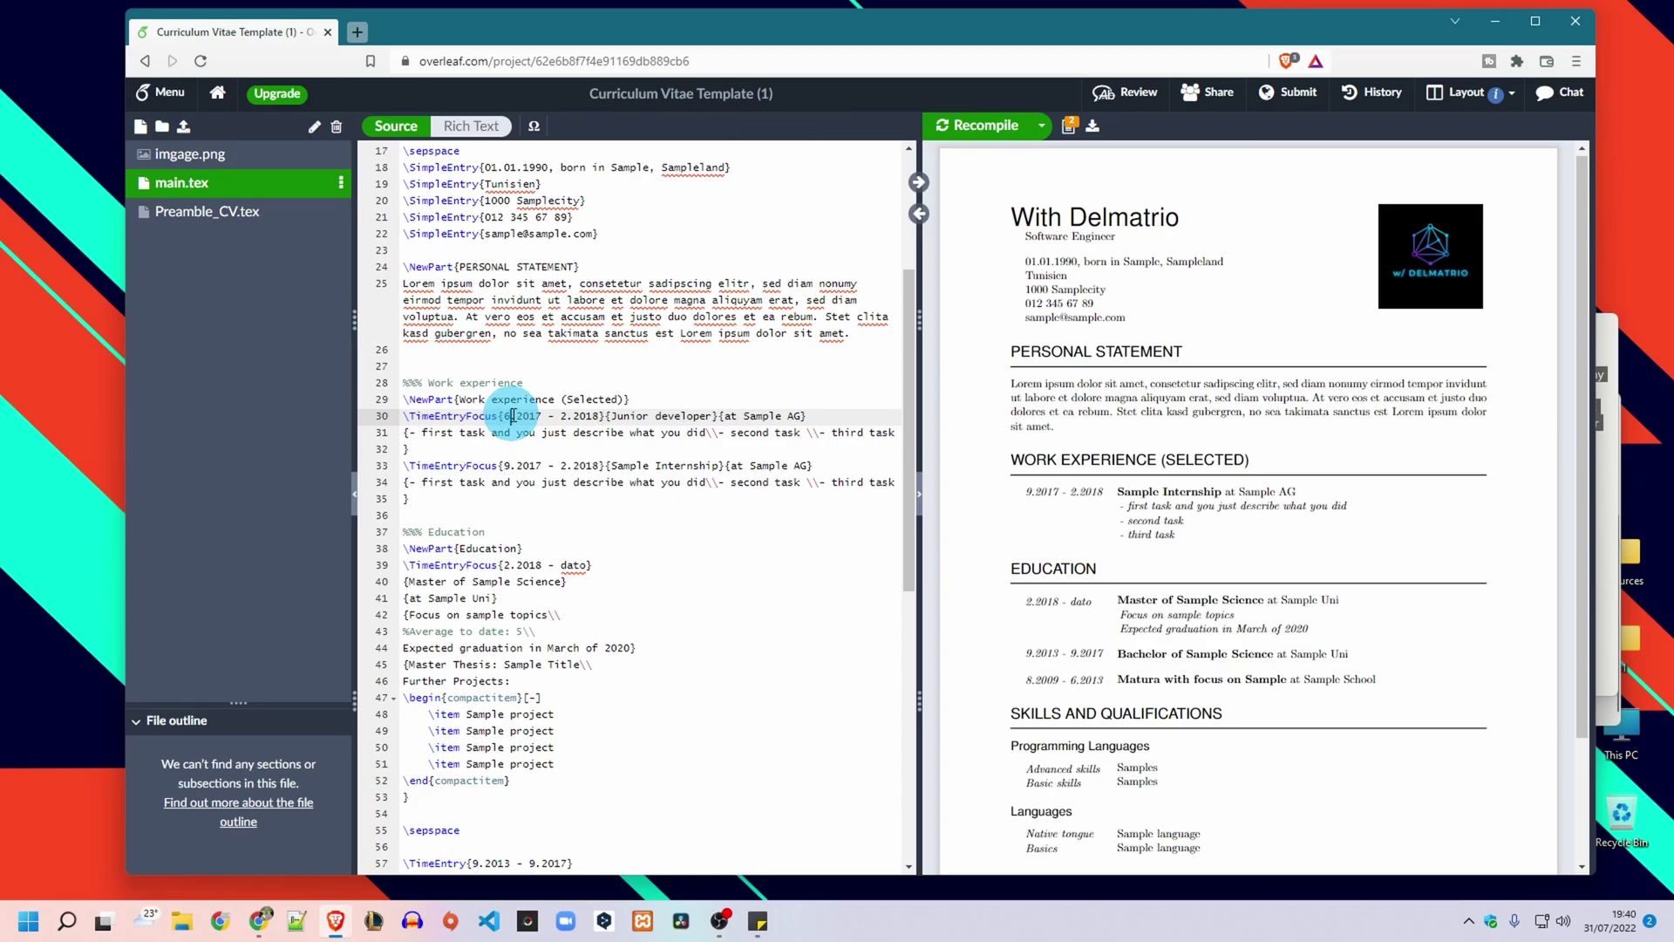
pyautogui.doubleClick(514, 415)
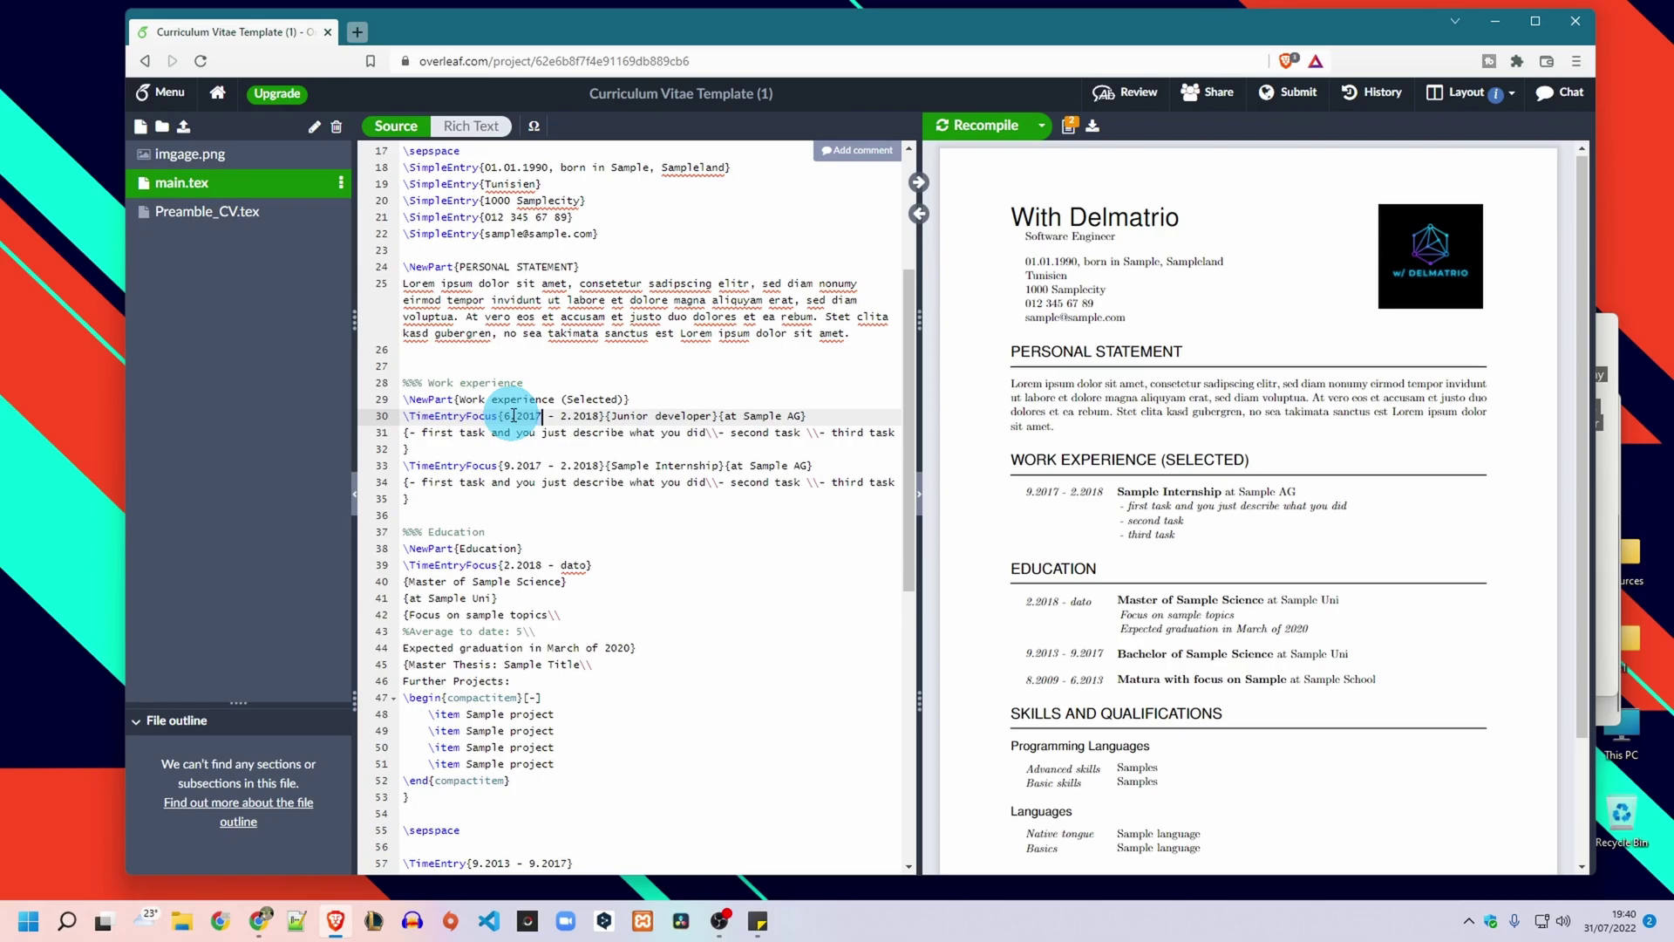
pyautogui.write('2018')
pyautogui.doubleClick(510, 415)
pyautogui.write('11')
pyautogui.press('BackSpace')
pyautogui.write('0')
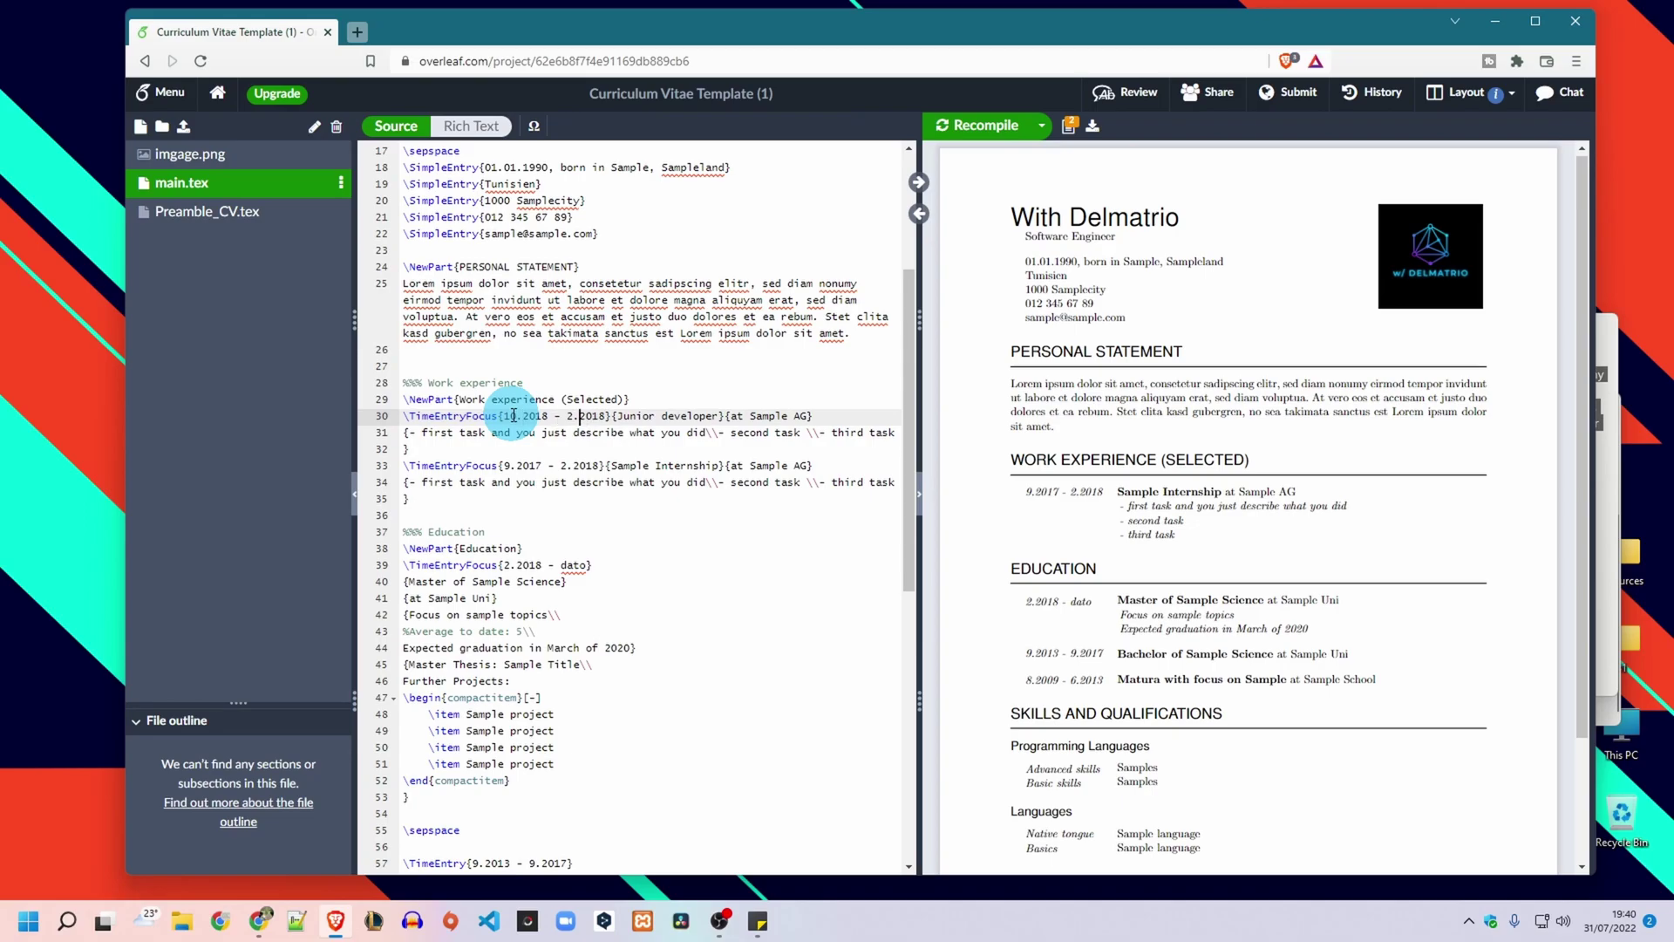
pyautogui.hotkey('shift', 'Right')
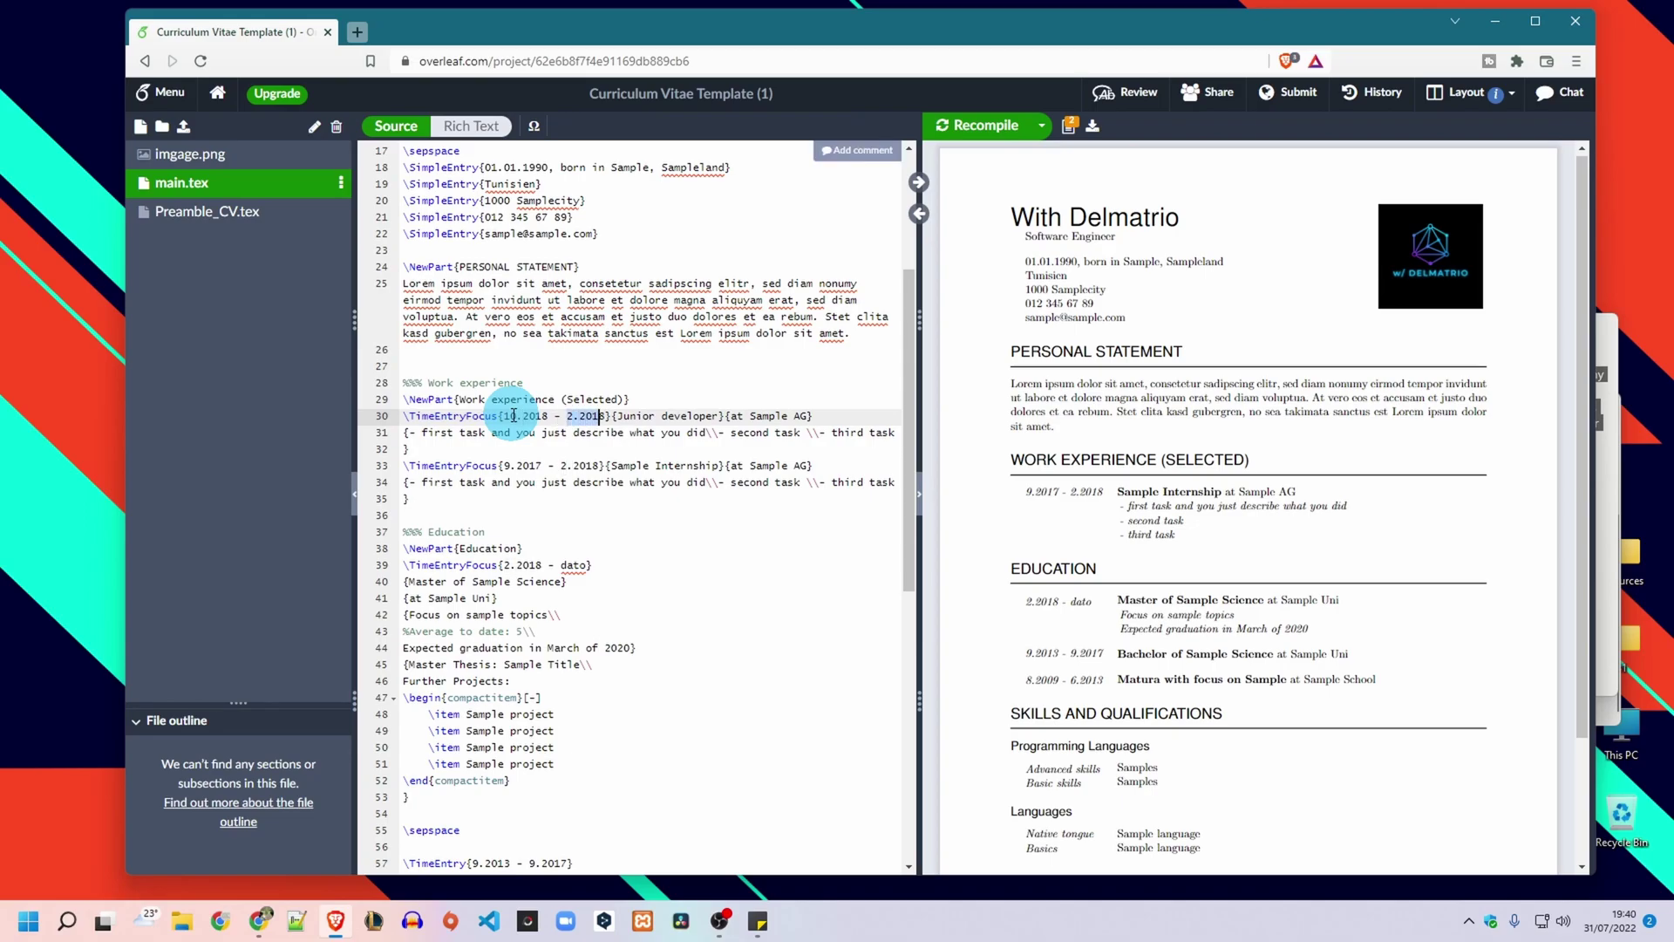
pyautogui.write('today')
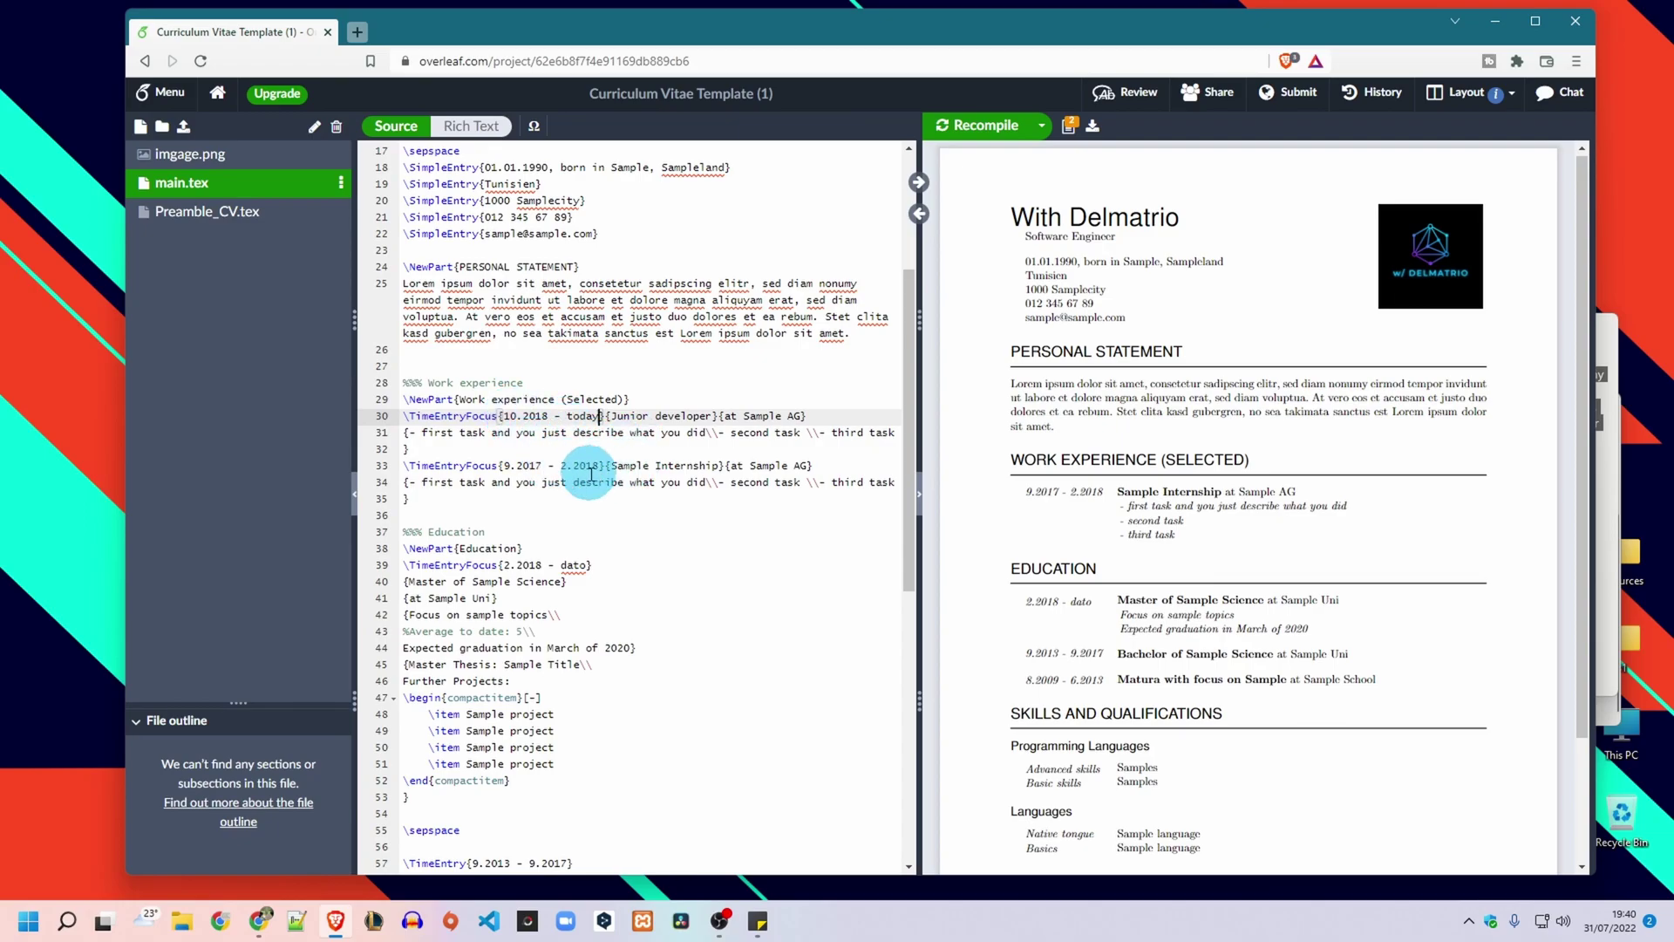
pyautogui.hotkey('ctrl', 's')
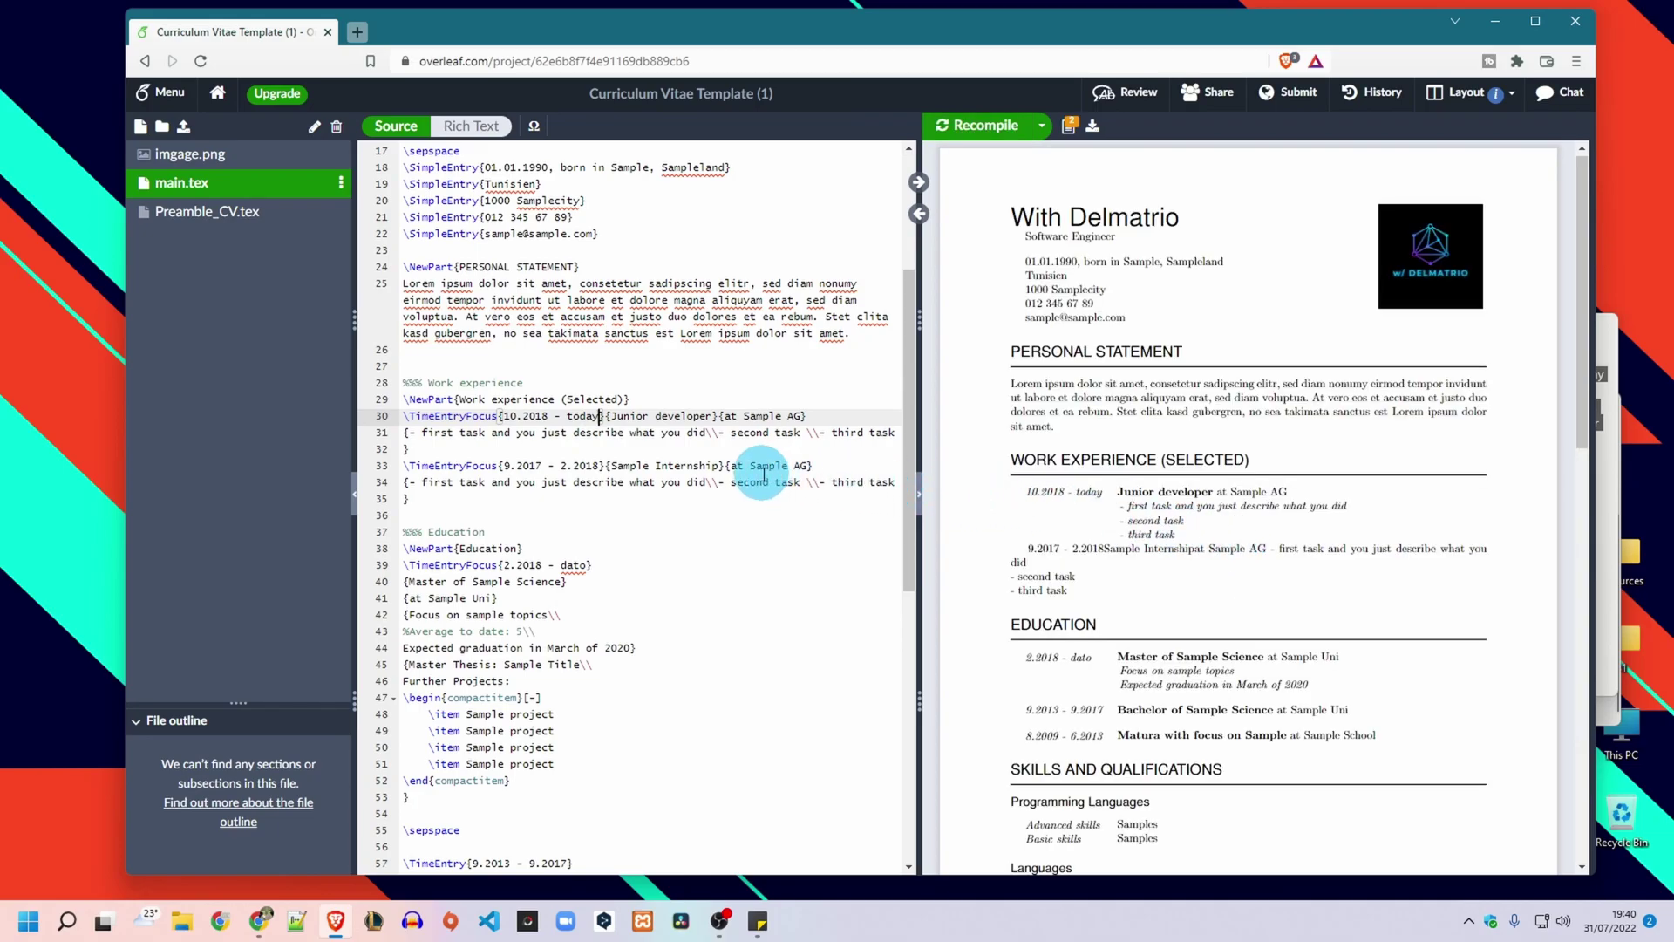
# Step: Join the Junior developer task description onto its heading line, insert an empty line before the Sample Internship entry, and recompile
pyautogui.press('End')
pyautogui.press('Delete')
pyautogui.click(475, 451)
pyautogui.hotkey('ctrl', 's')
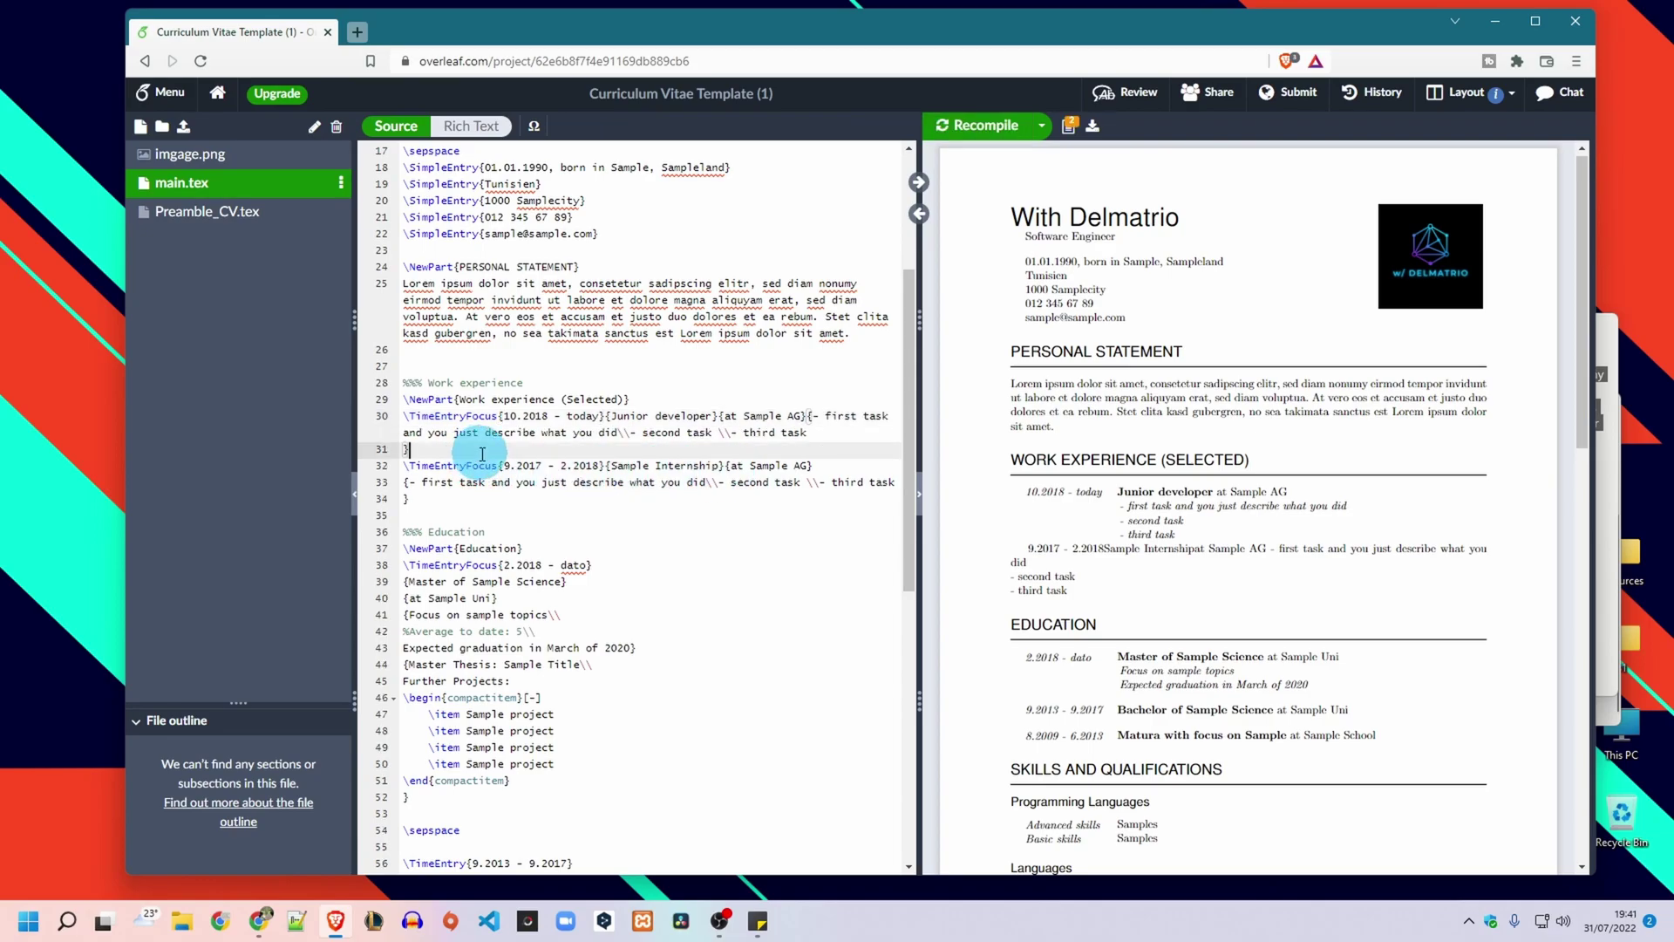
pyautogui.press('Return')
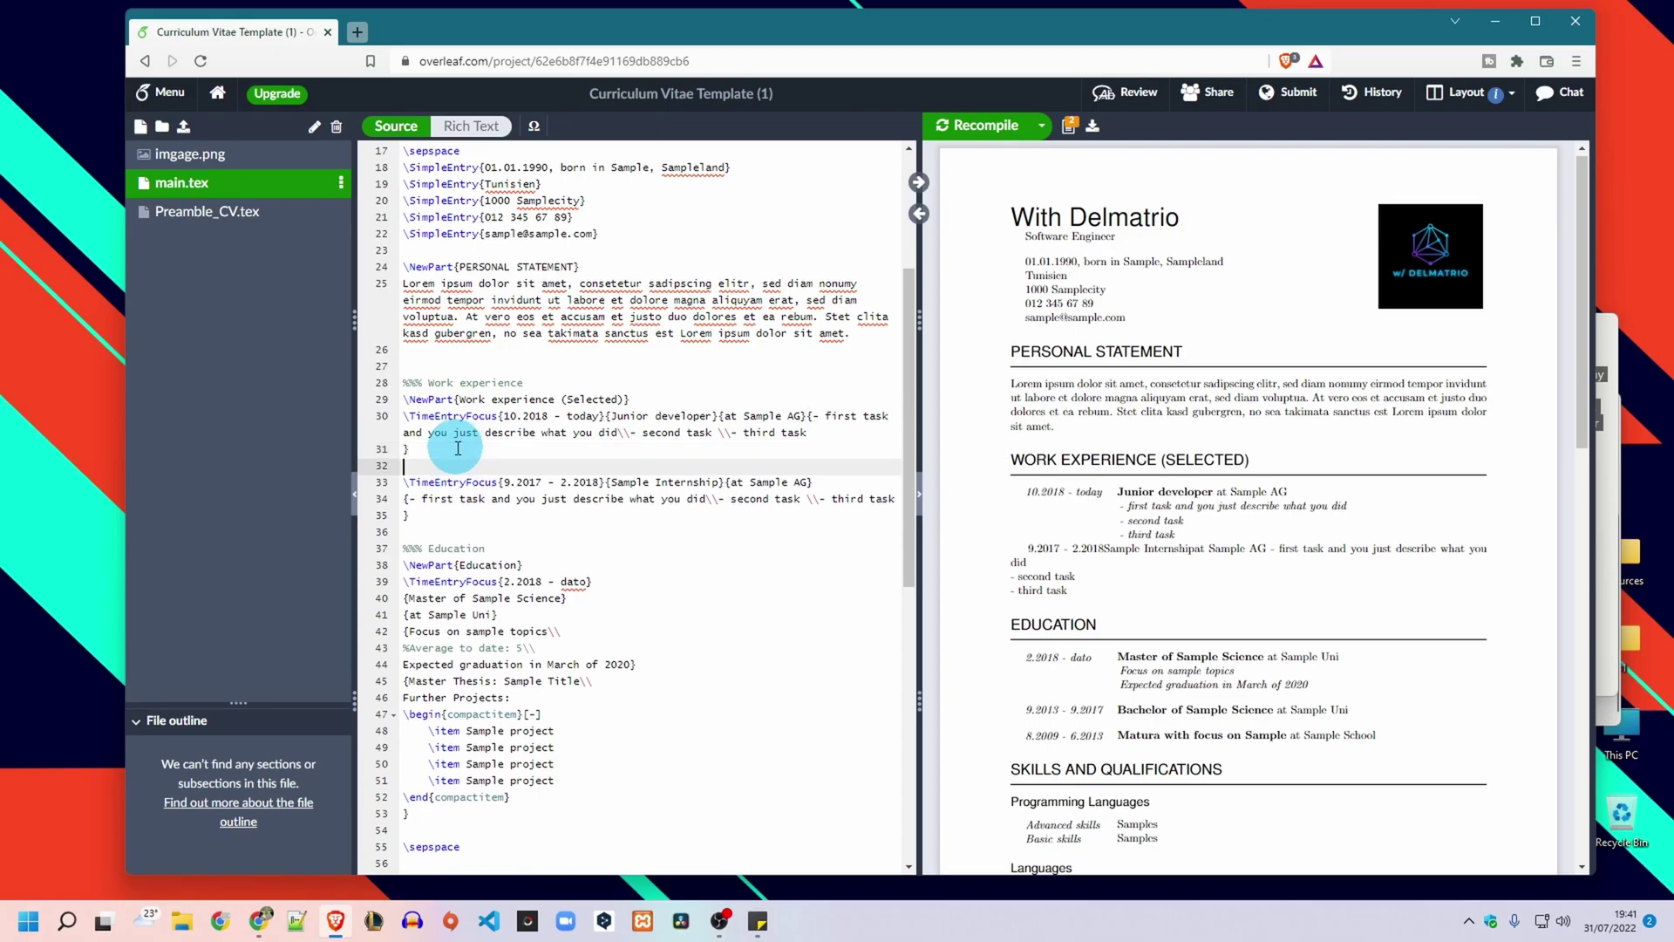
pyautogui.hotkey('ctrl', 's')
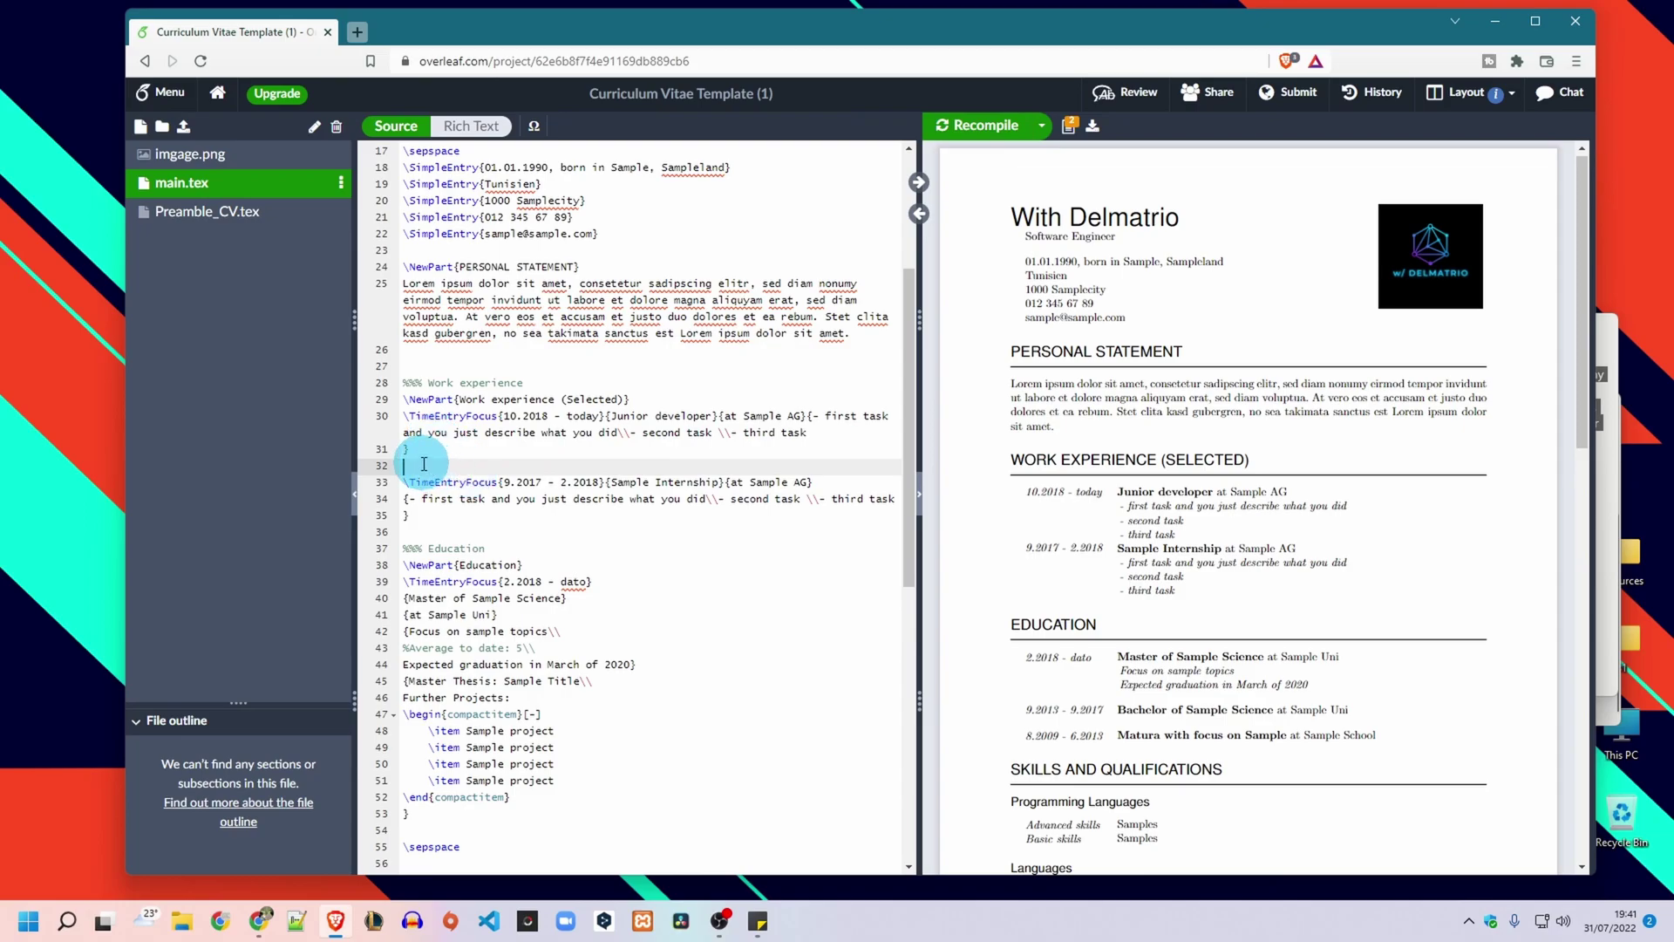
# Step: Move the closing brace of the Junior developer description directly behind "third task" and recompile
pyautogui.press('Up')
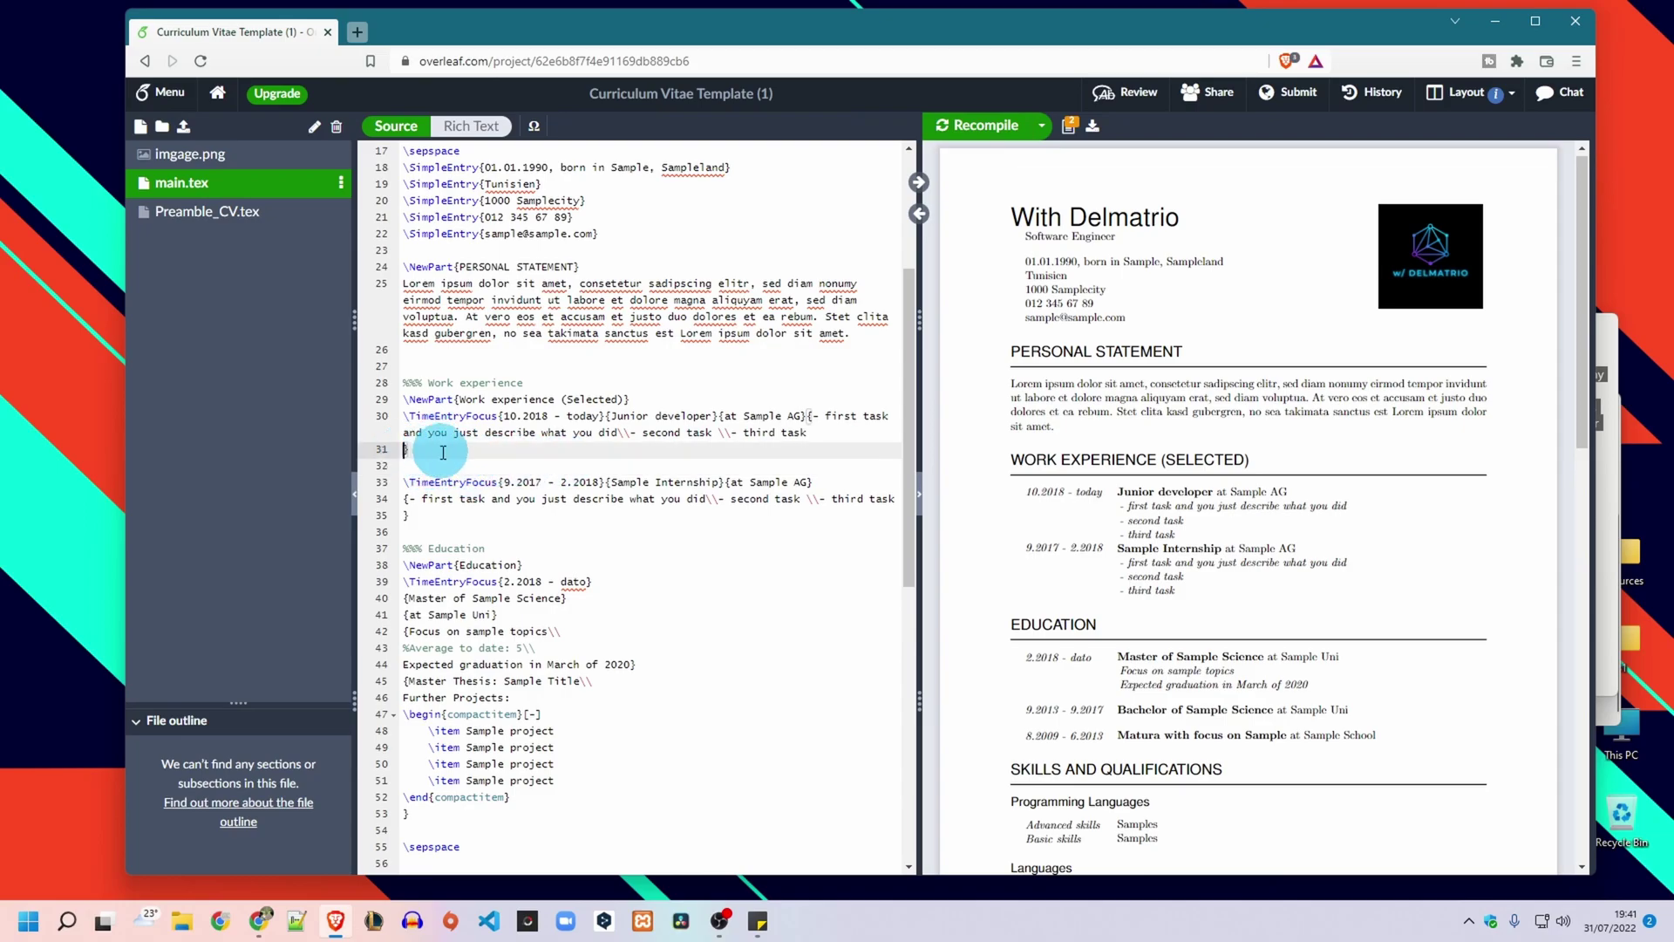
pyautogui.press('BackSpace')
pyautogui.hotkey('ctrl', 's')
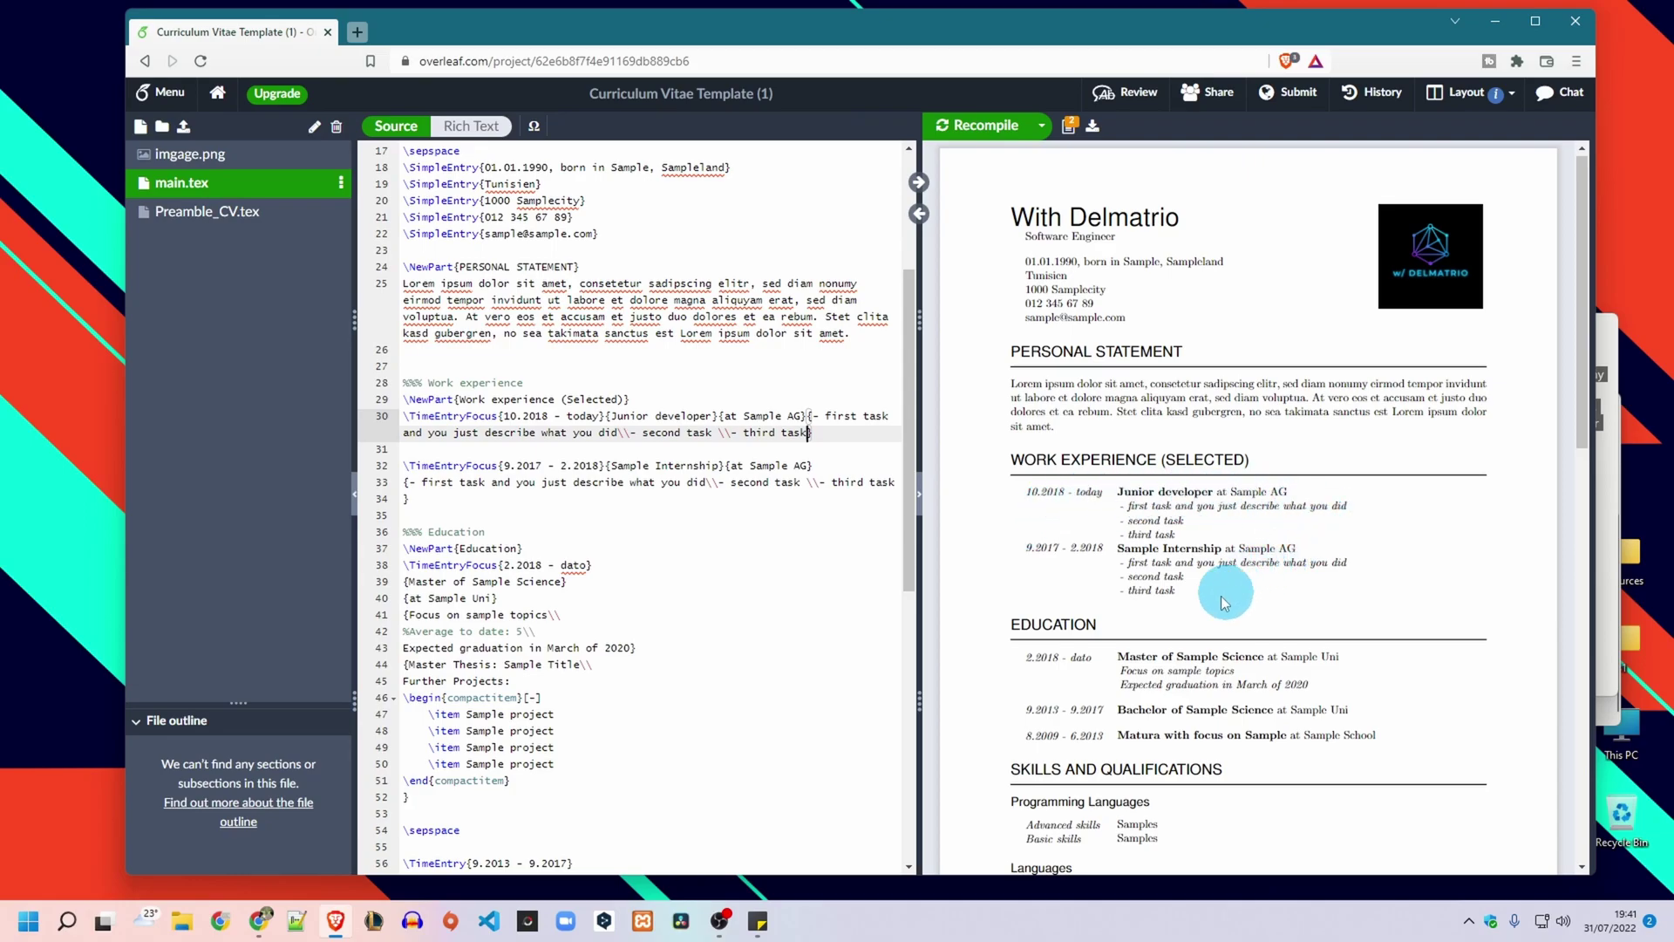
# Step: Look through the compiled CV preview from work experience down to the interests on the second page
pyautogui.scroll(-3, 1221, 575)
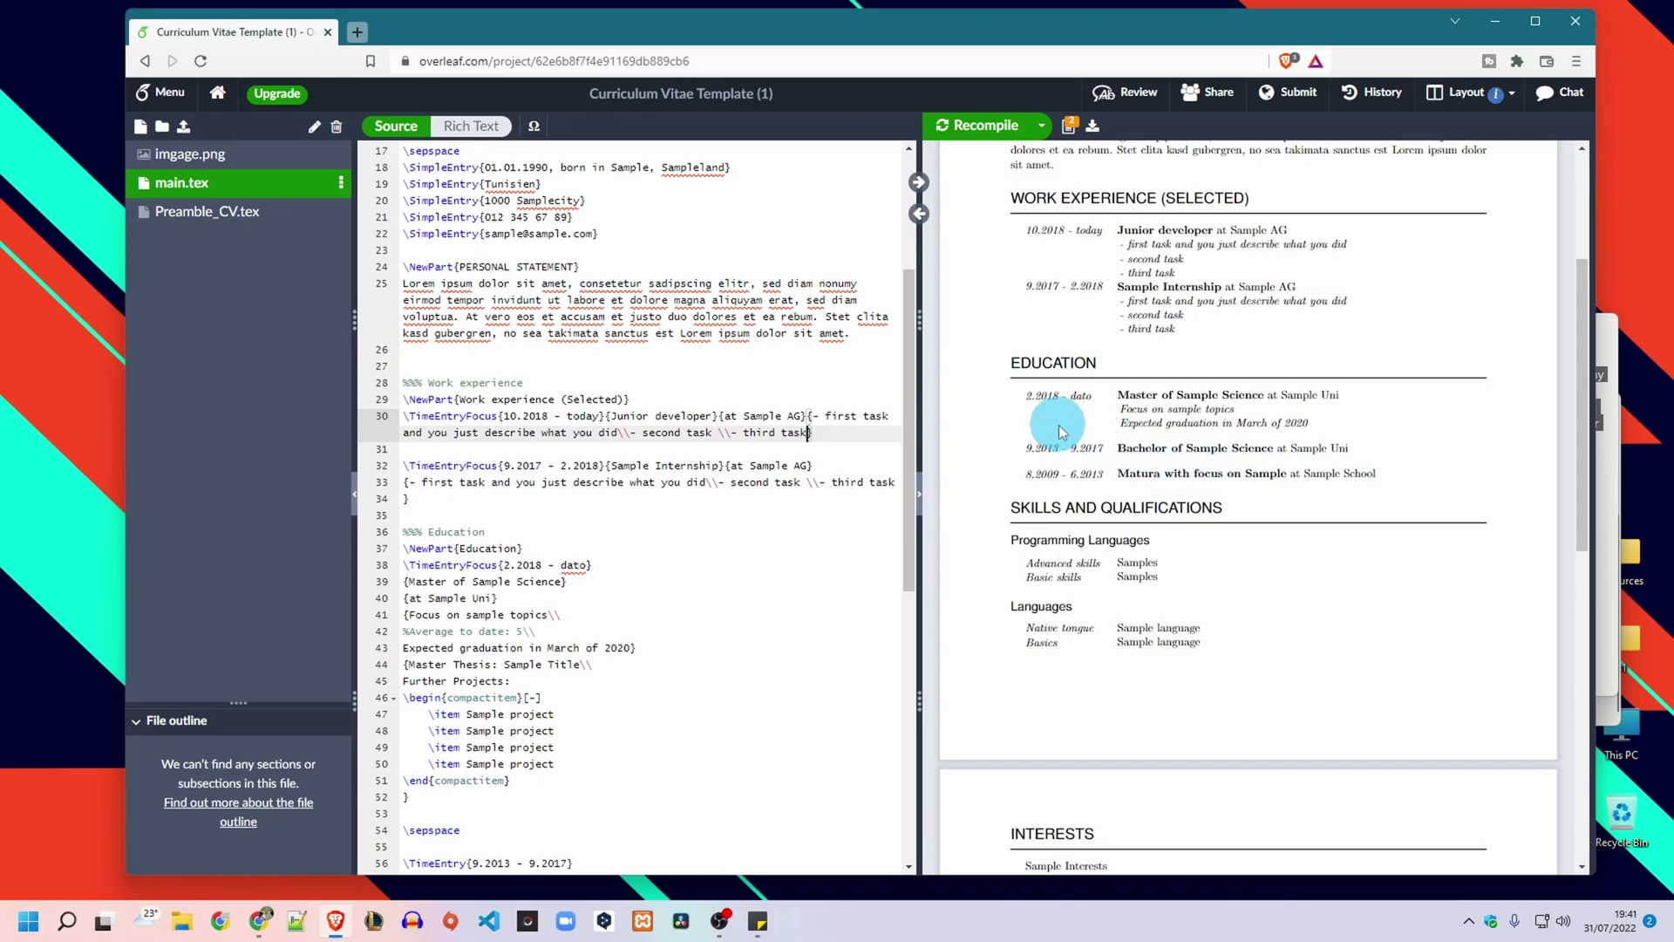
pyautogui.scroll(2, 1159, 423)
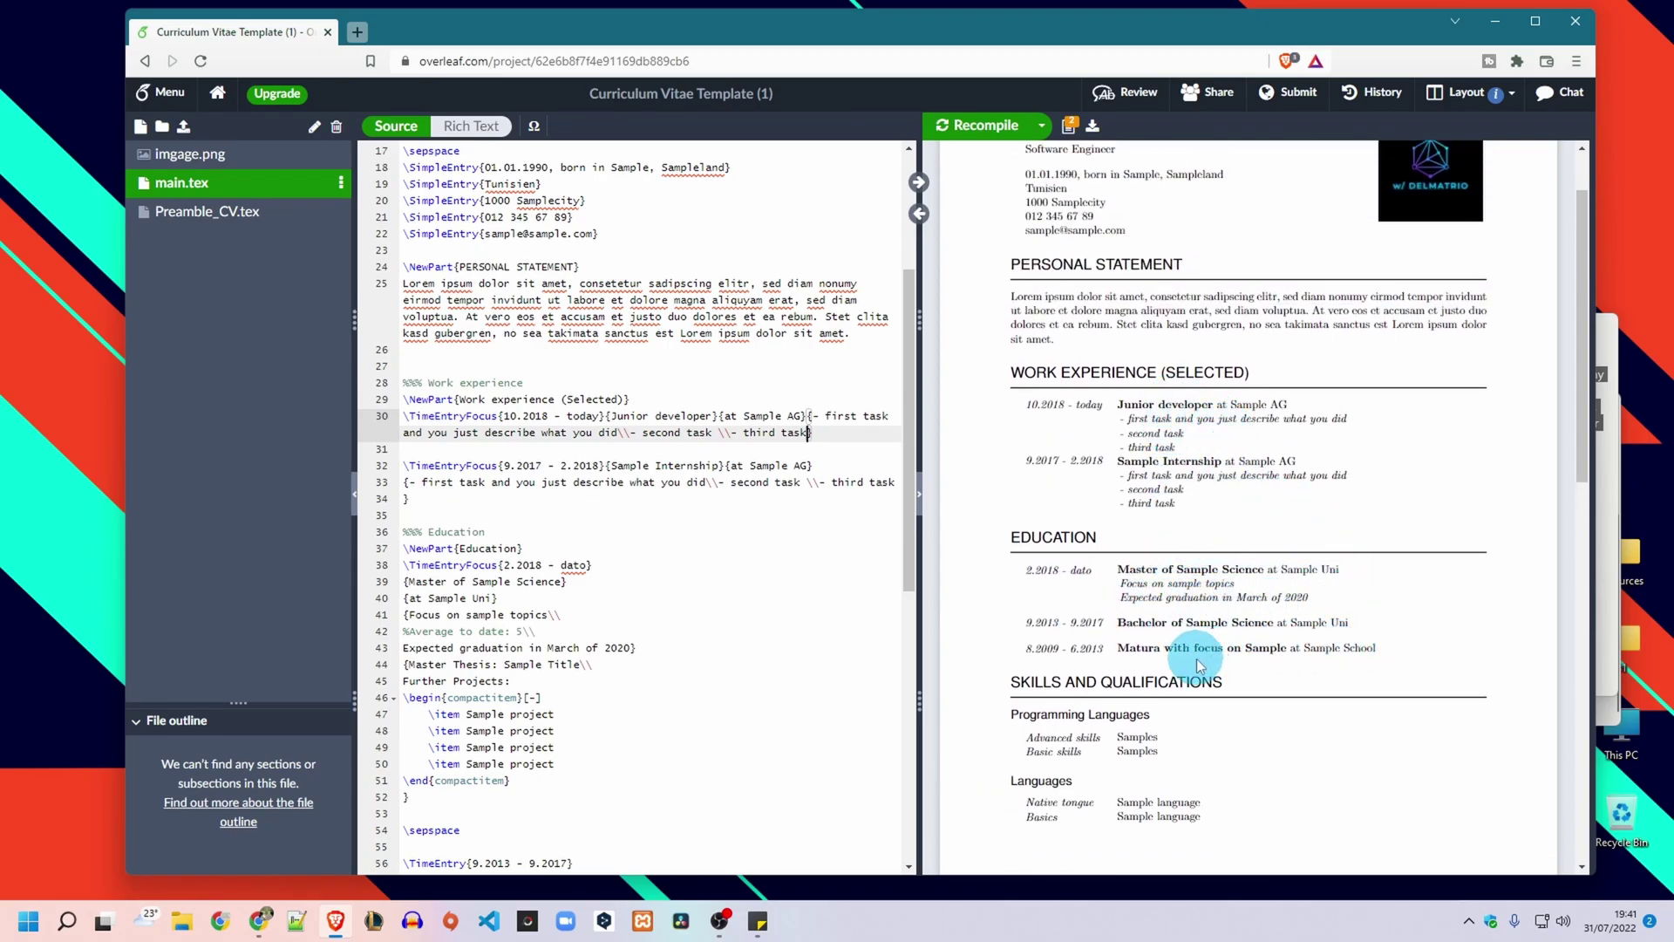
pyautogui.scroll(-2, 1203, 667)
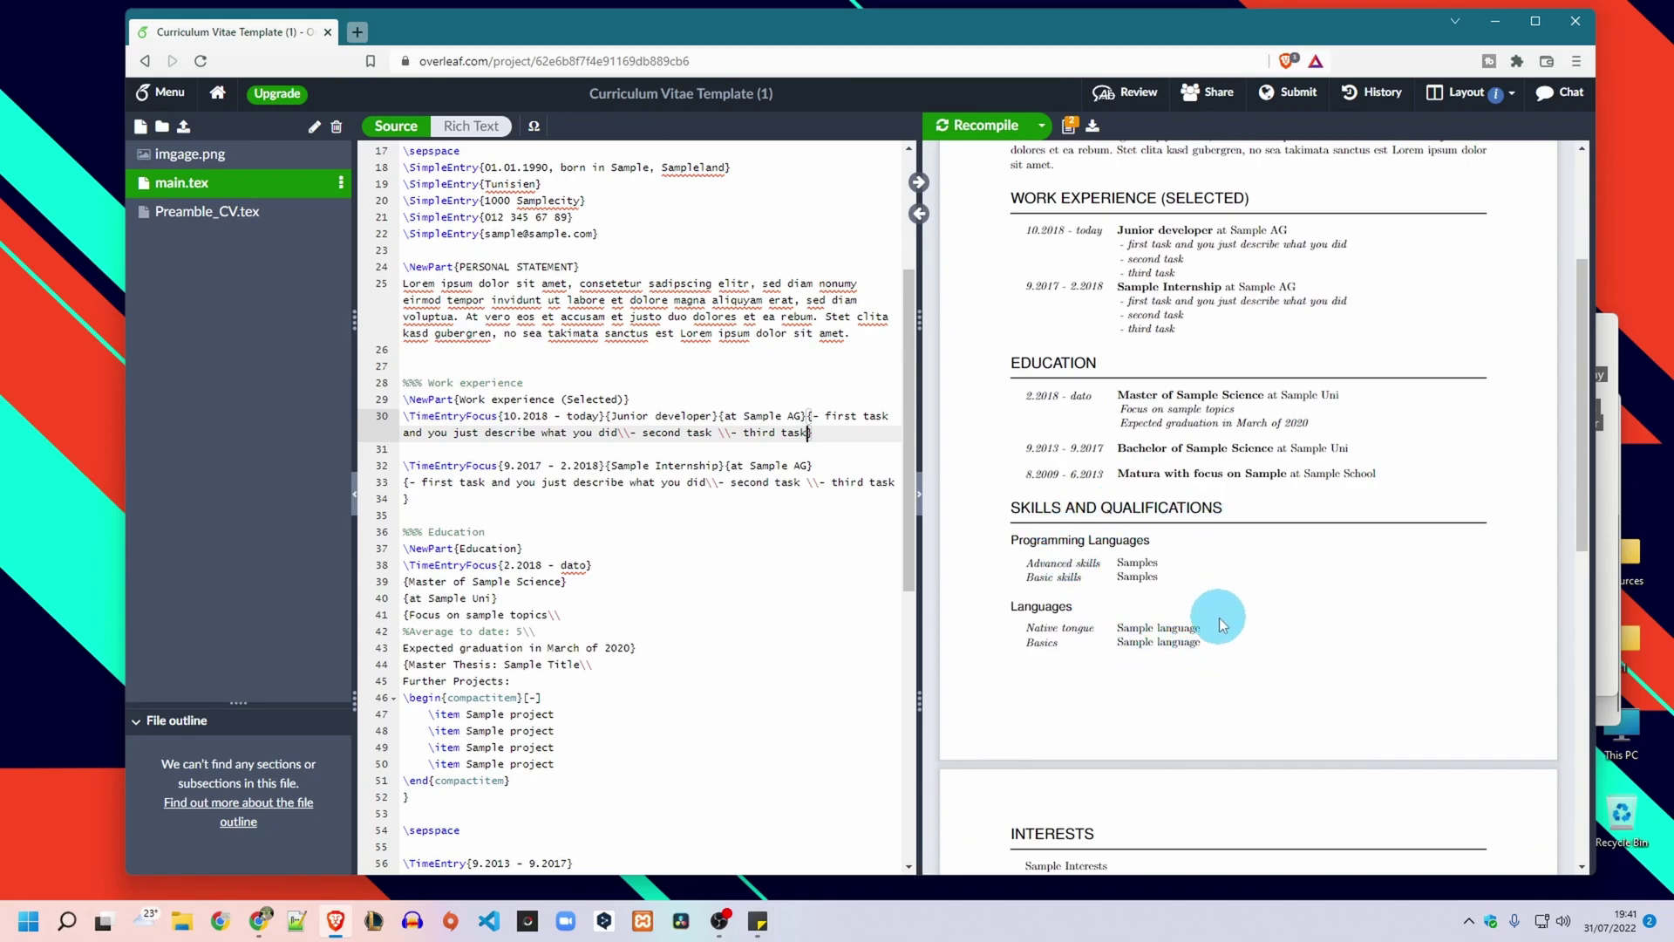
pyautogui.scroll(-2, 1178, 642)
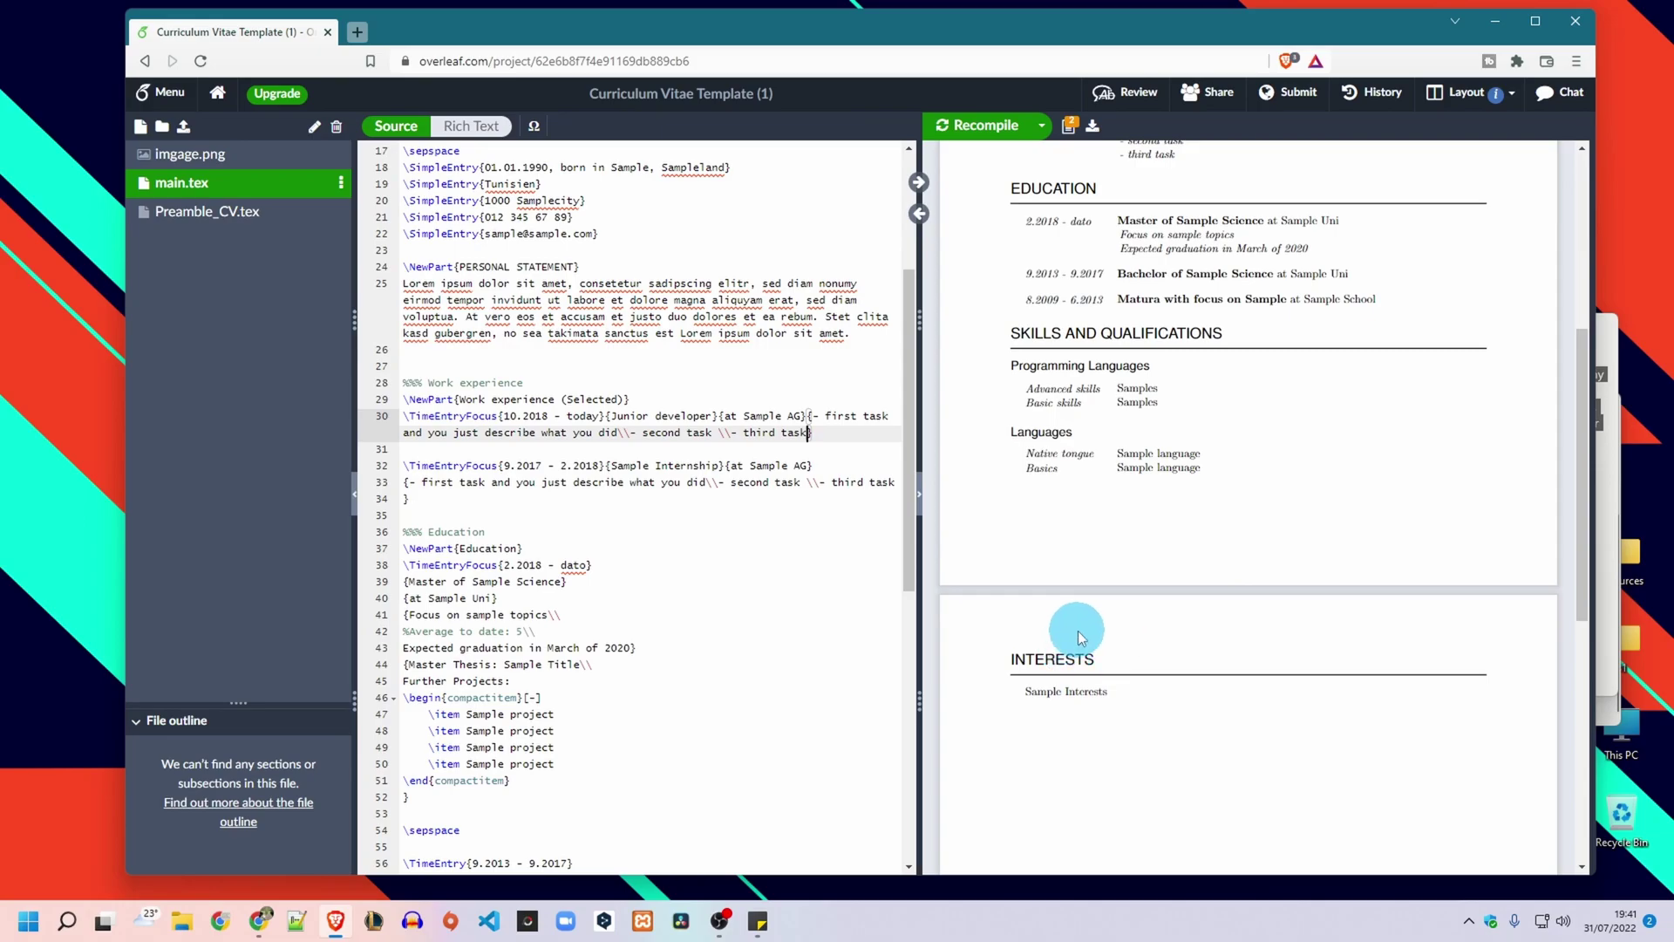
pyautogui.scroll(4, 1085, 680)
pyautogui.scroll(1, 1087, 637)
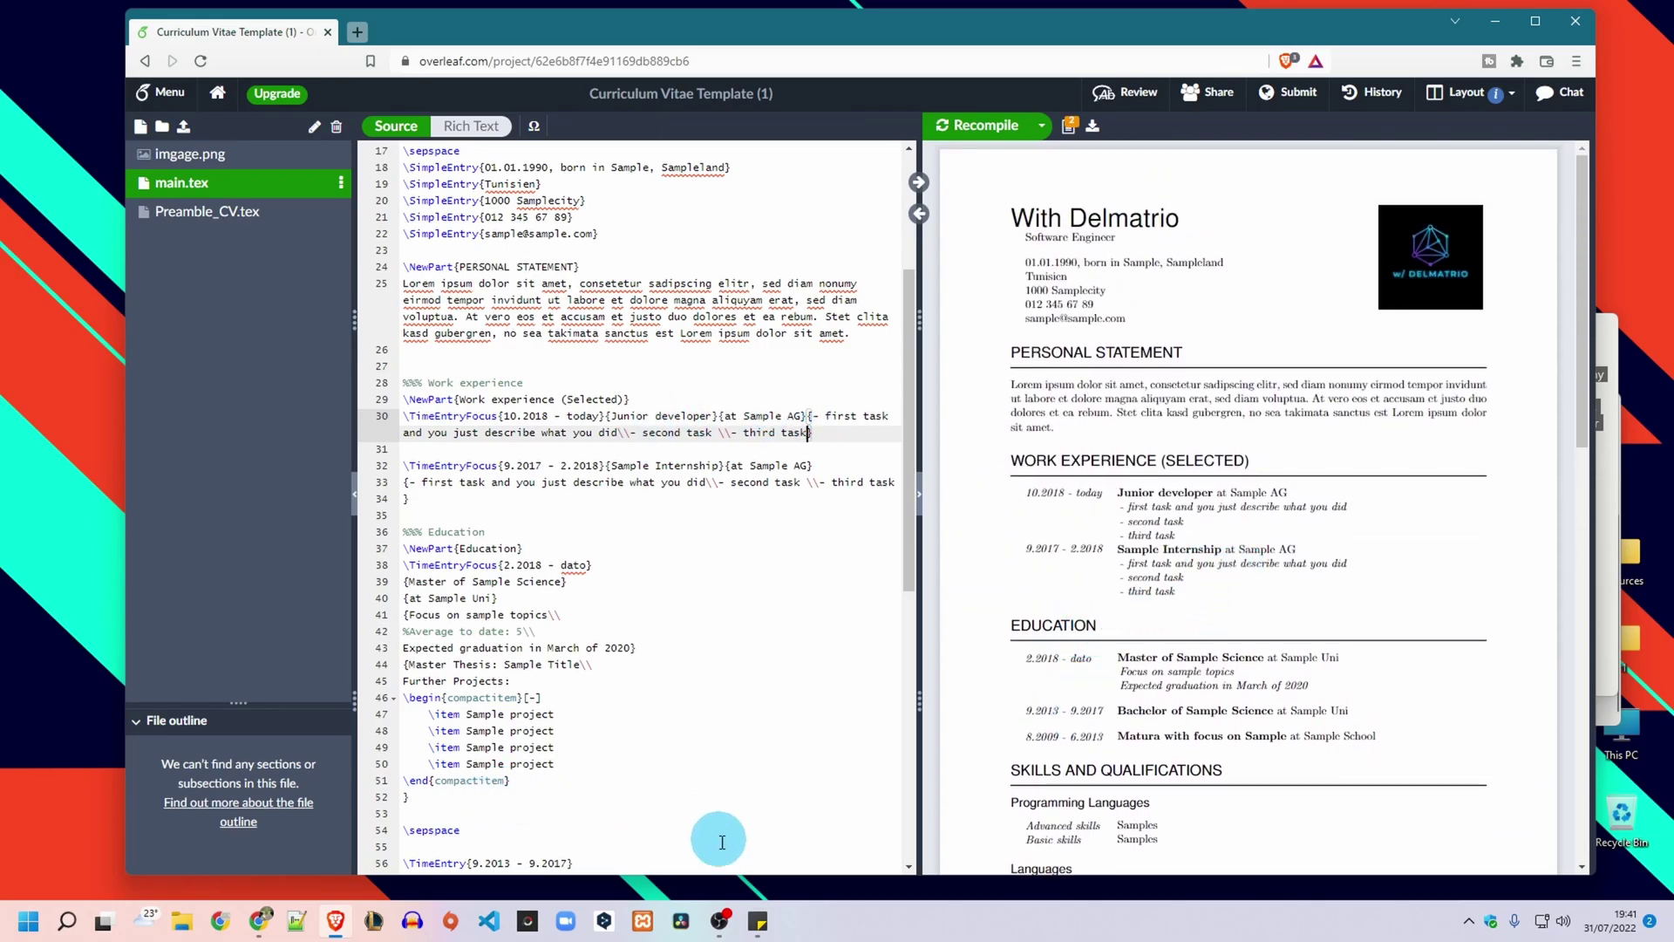
# Step: Switch to the Kurznotizen sticky note and copy its full LaTeX code for Skills and Qualifications, Languages and Interests
pyautogui.moveTo(760, 921)
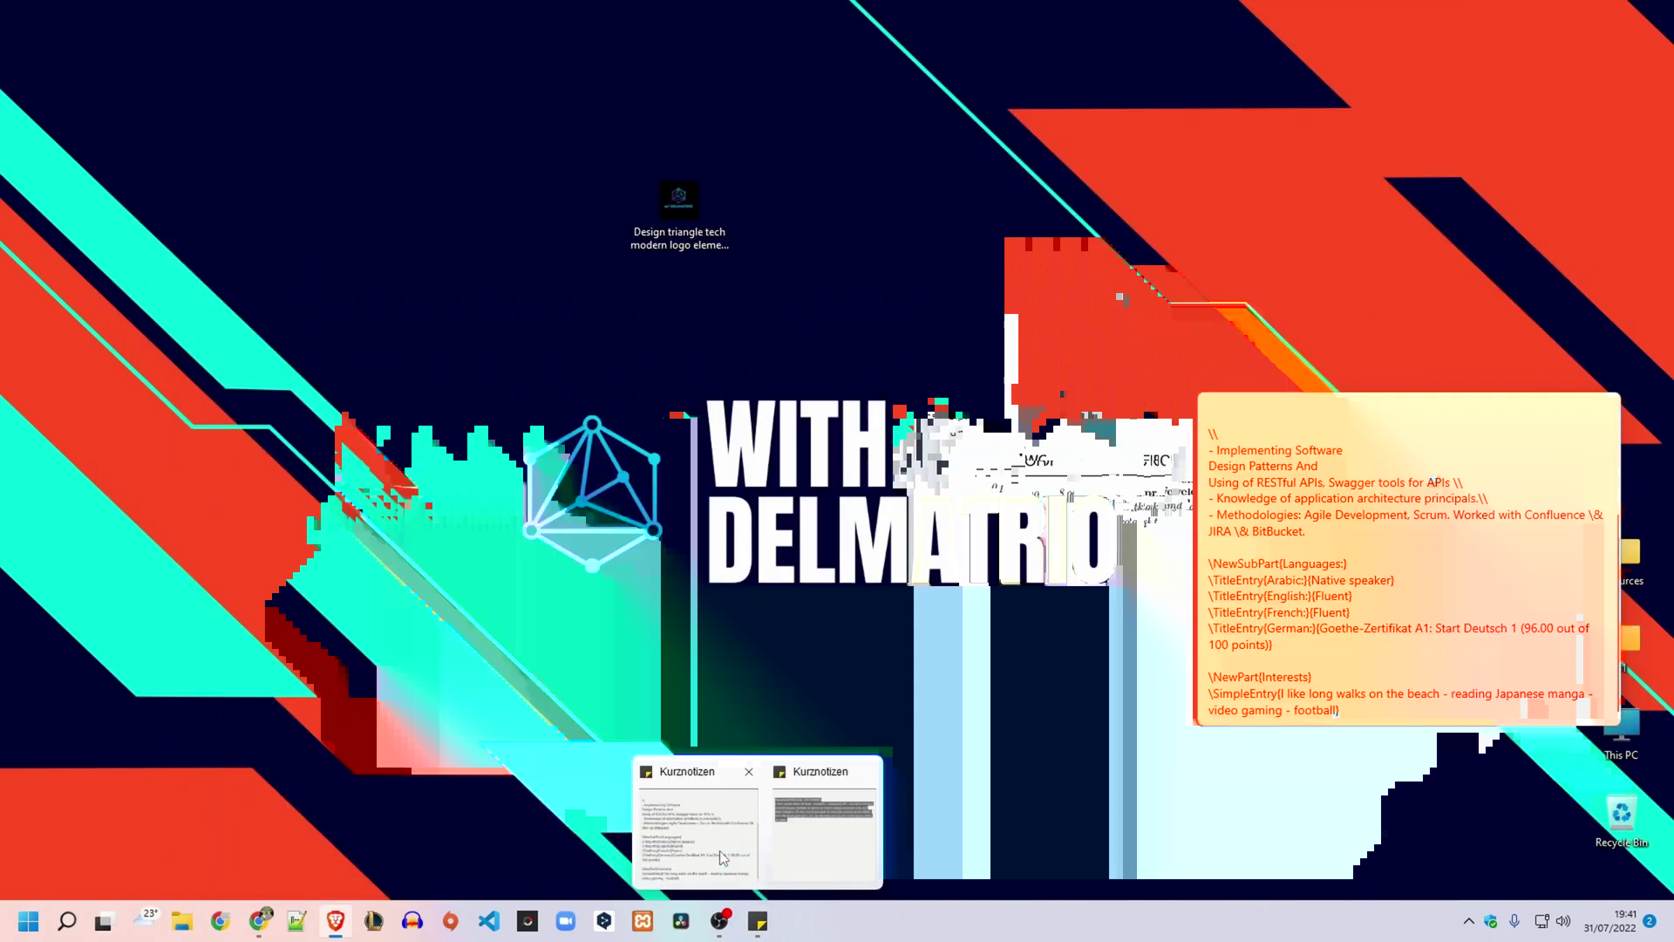
pyautogui.click(720, 850)
pyautogui.click(1212, 440)
pyautogui.moveTo(1211, 440); pyautogui.dragTo(1278, 501)
pyautogui.scroll(2, 1281, 506)
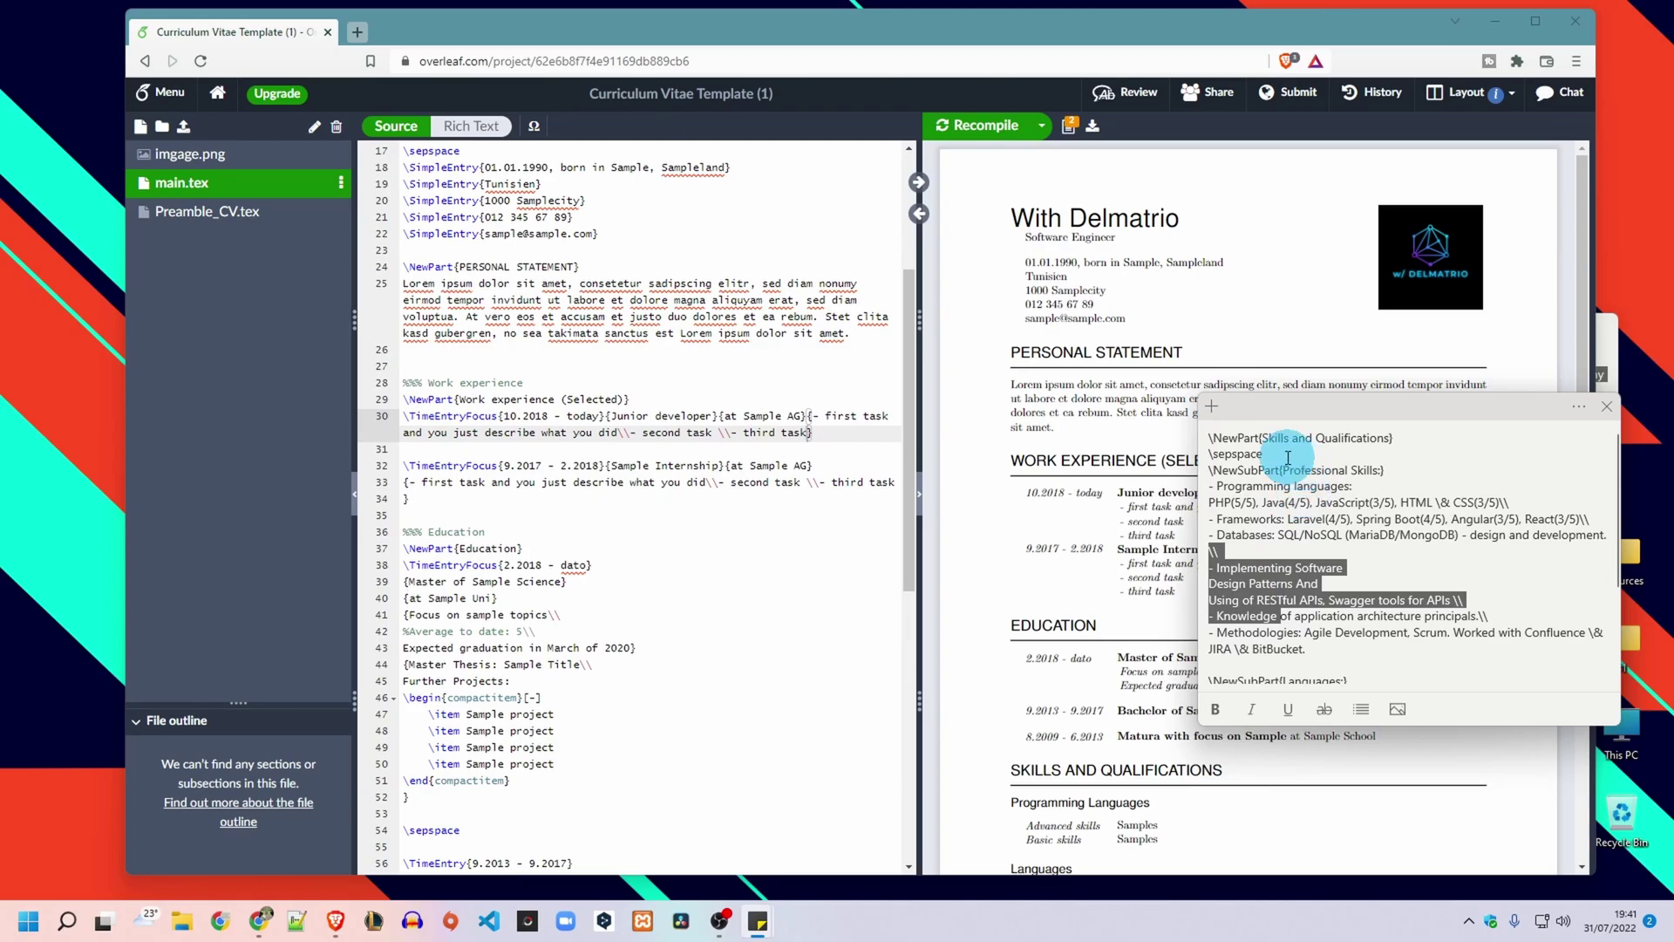
pyautogui.moveTo(1210, 437); pyautogui.dragTo(1364, 755)
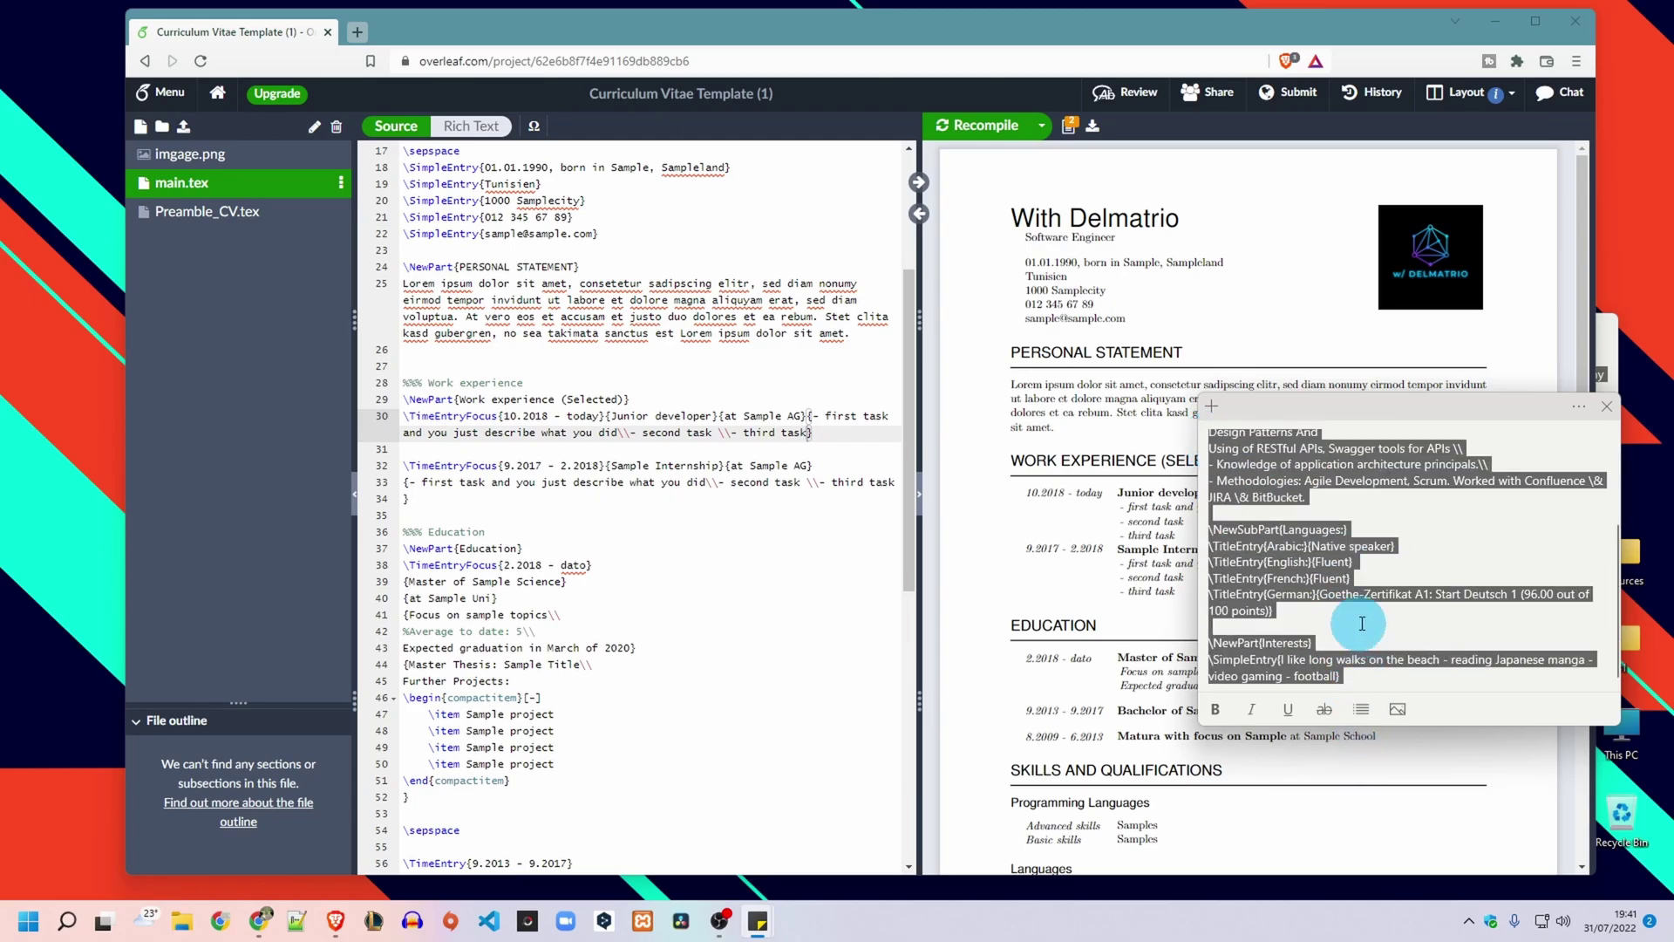
pyautogui.scroll(1, 1360, 611)
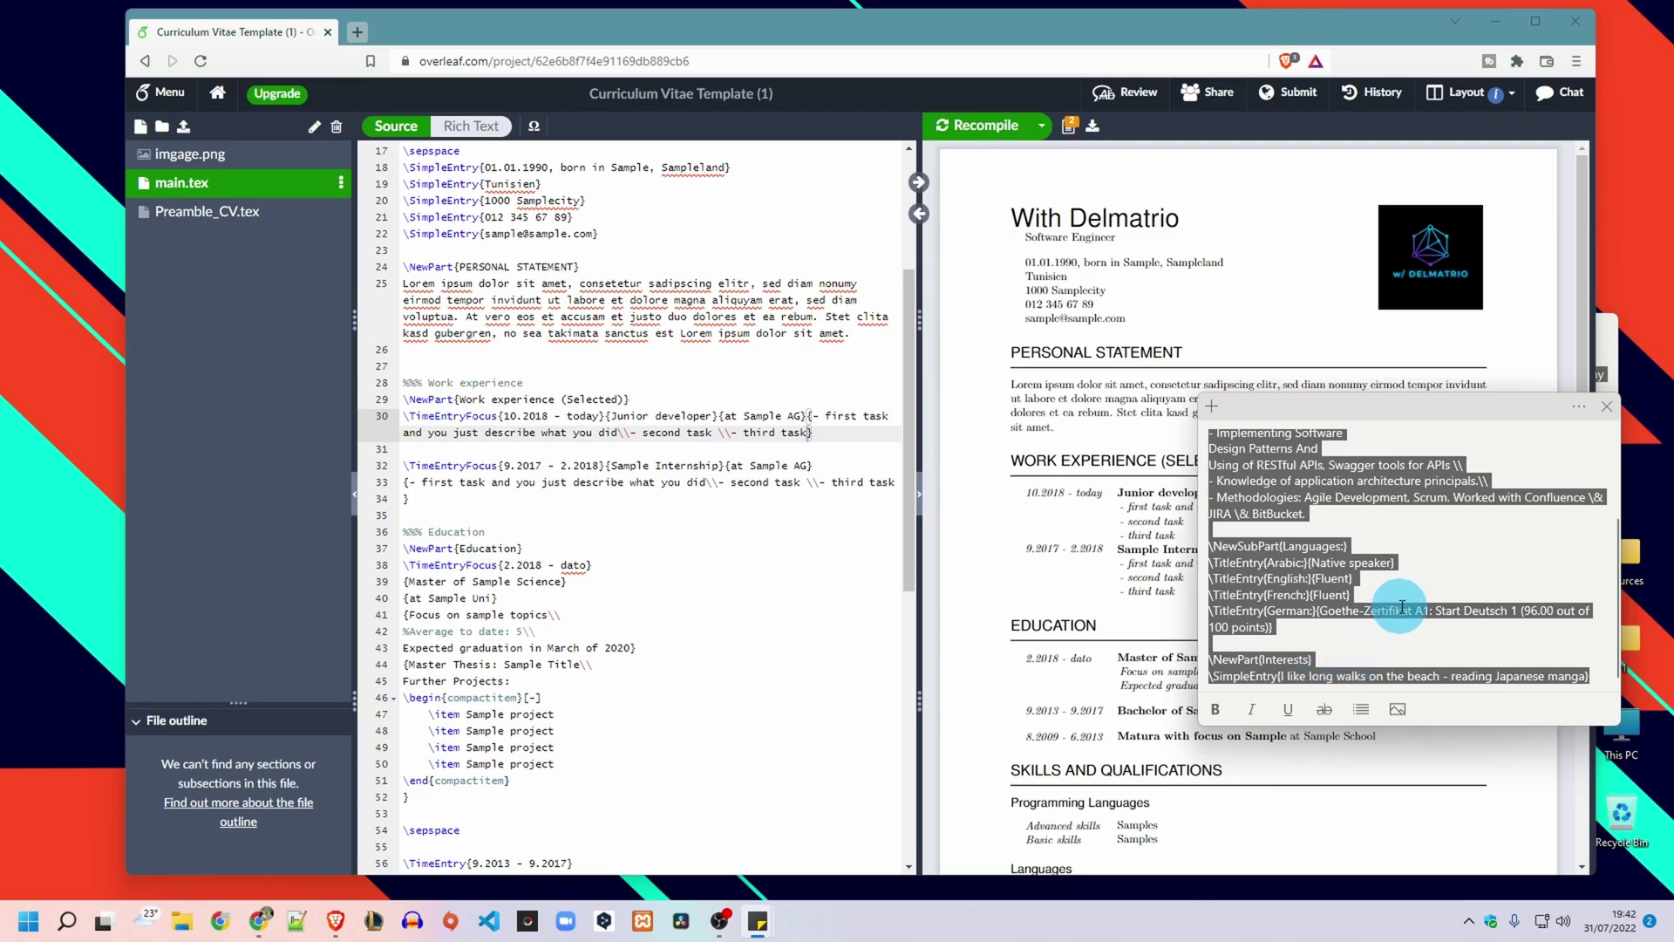
# Step: Replace the template's Skills and Qualifications, Languages and Interests blocks in main.tex with the code copied from the sticky note
pyautogui.click(785, 632)
pyautogui.scroll(-6, 785, 631)
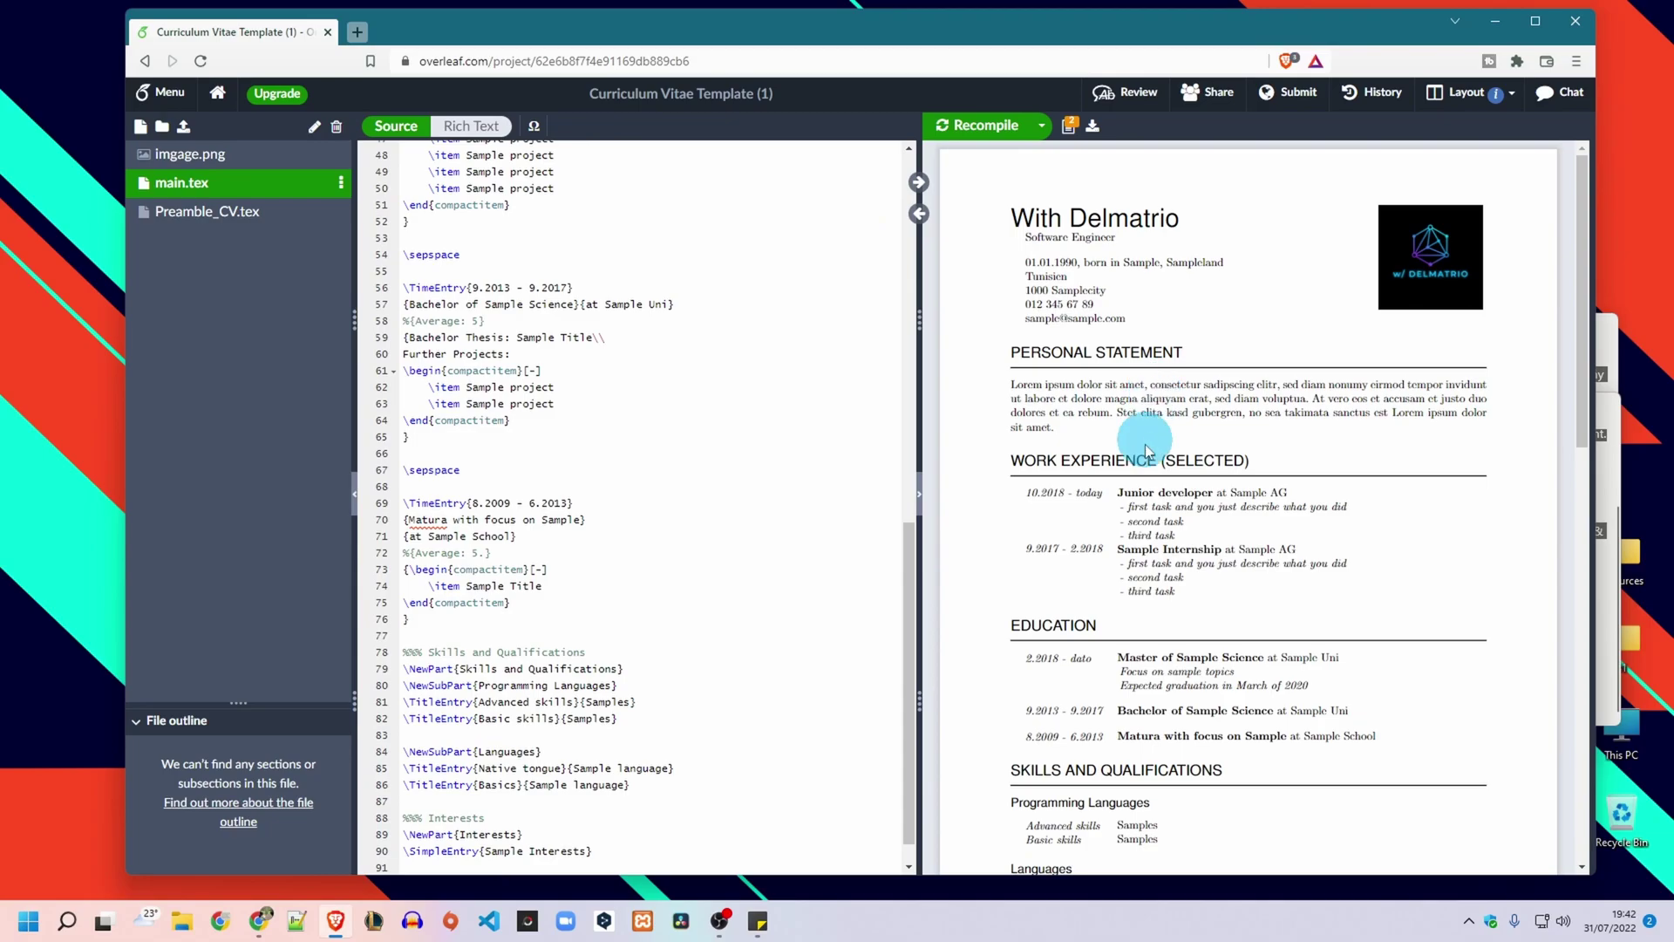
pyautogui.scroll(-5, 1085, 575)
pyautogui.doubleClick(1131, 332)
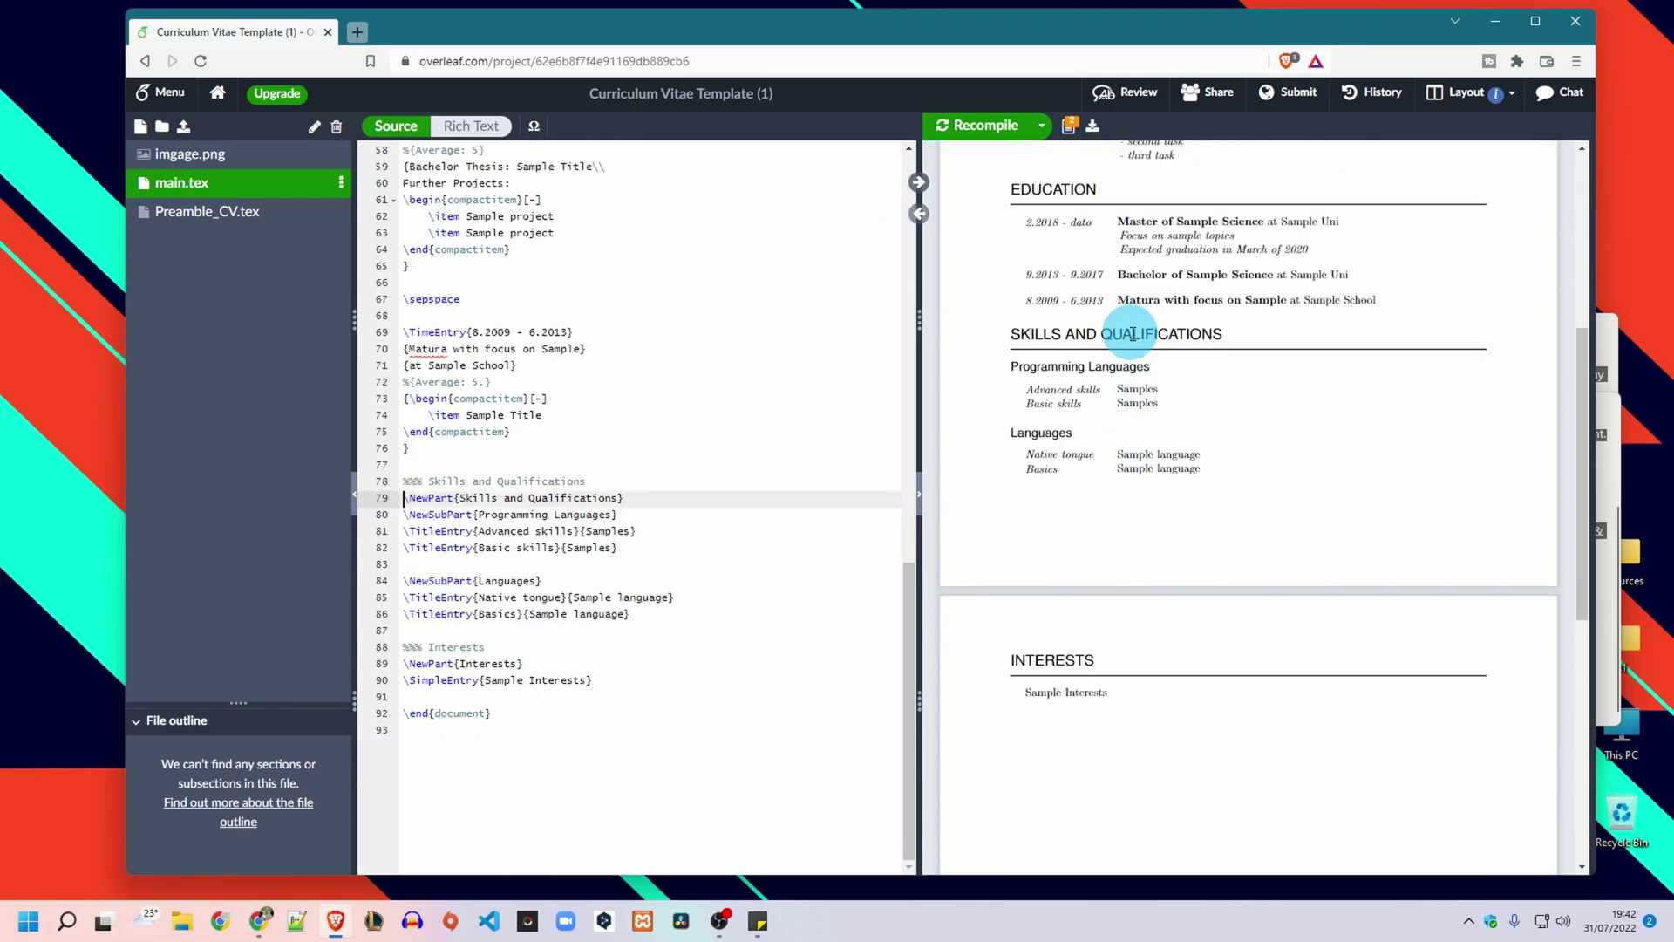
pyautogui.scroll(1, 505, 509)
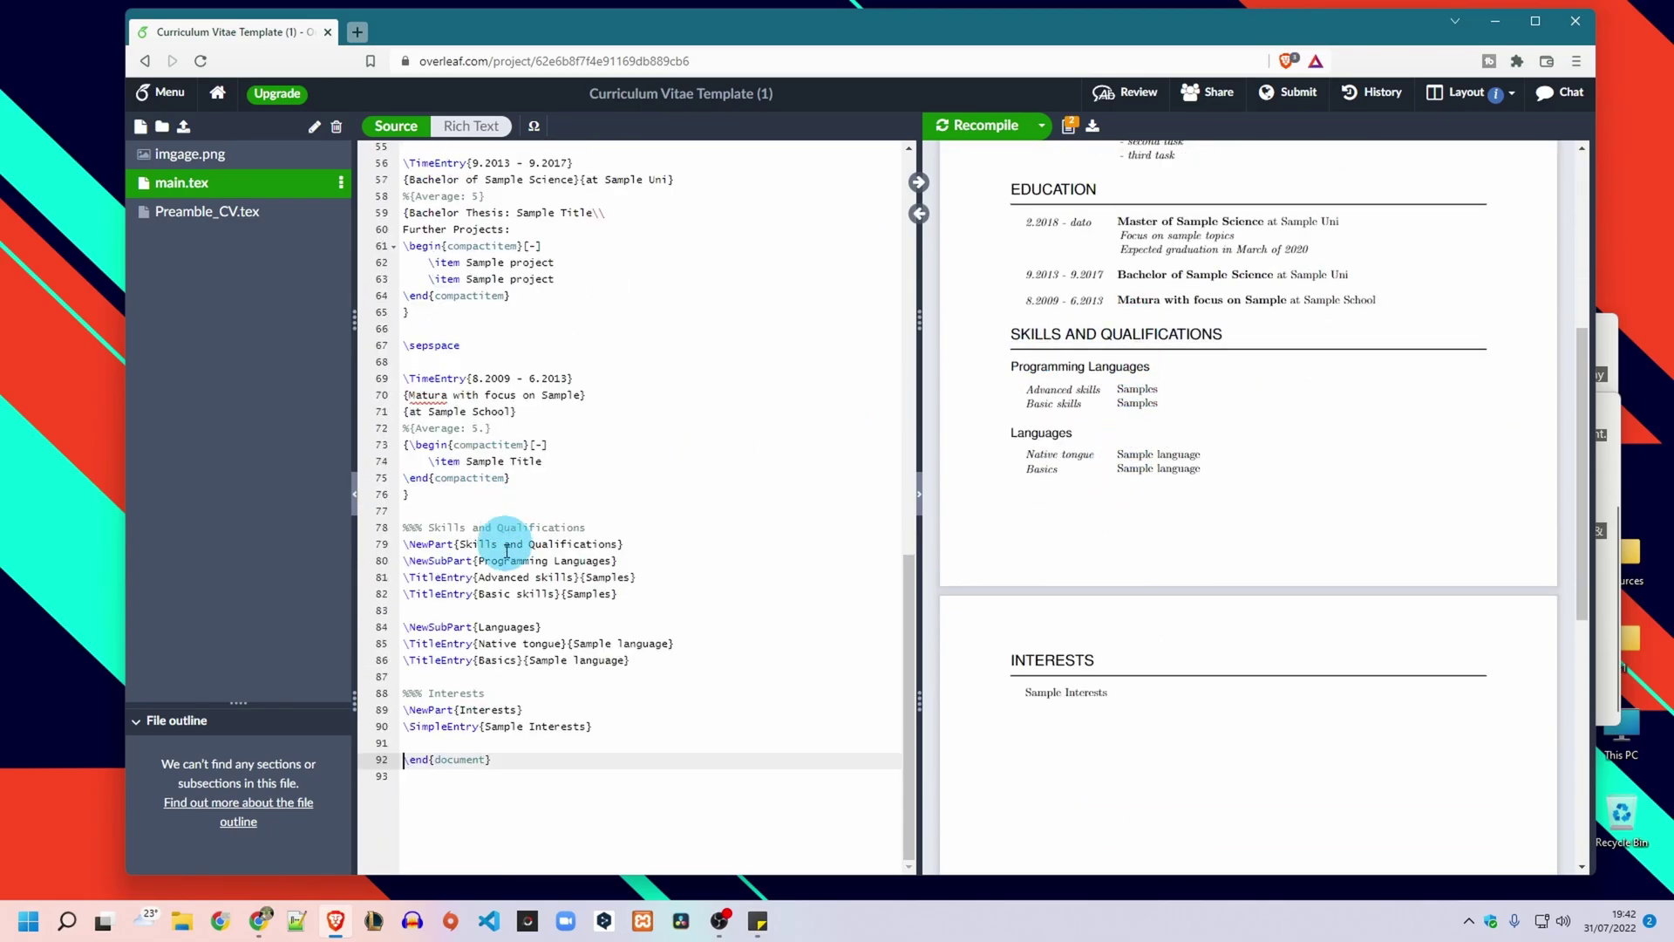
pyautogui.moveTo(602, 732); pyautogui.dragTo(389, 523)
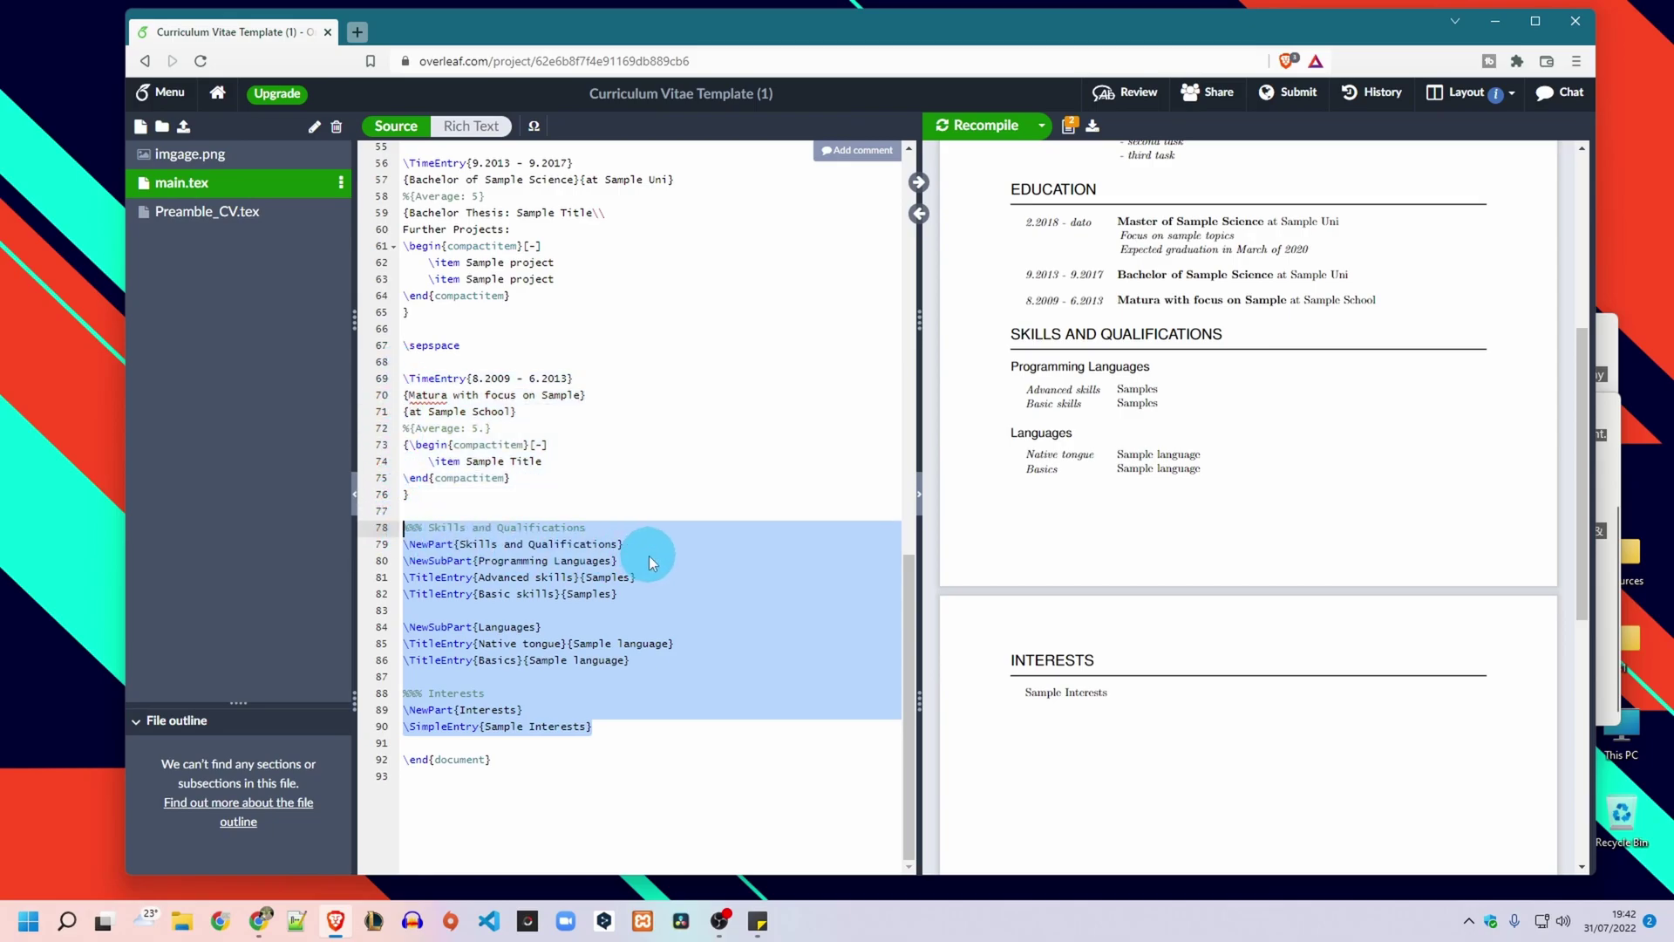
pyautogui.hotkey('ctrl', 'v')
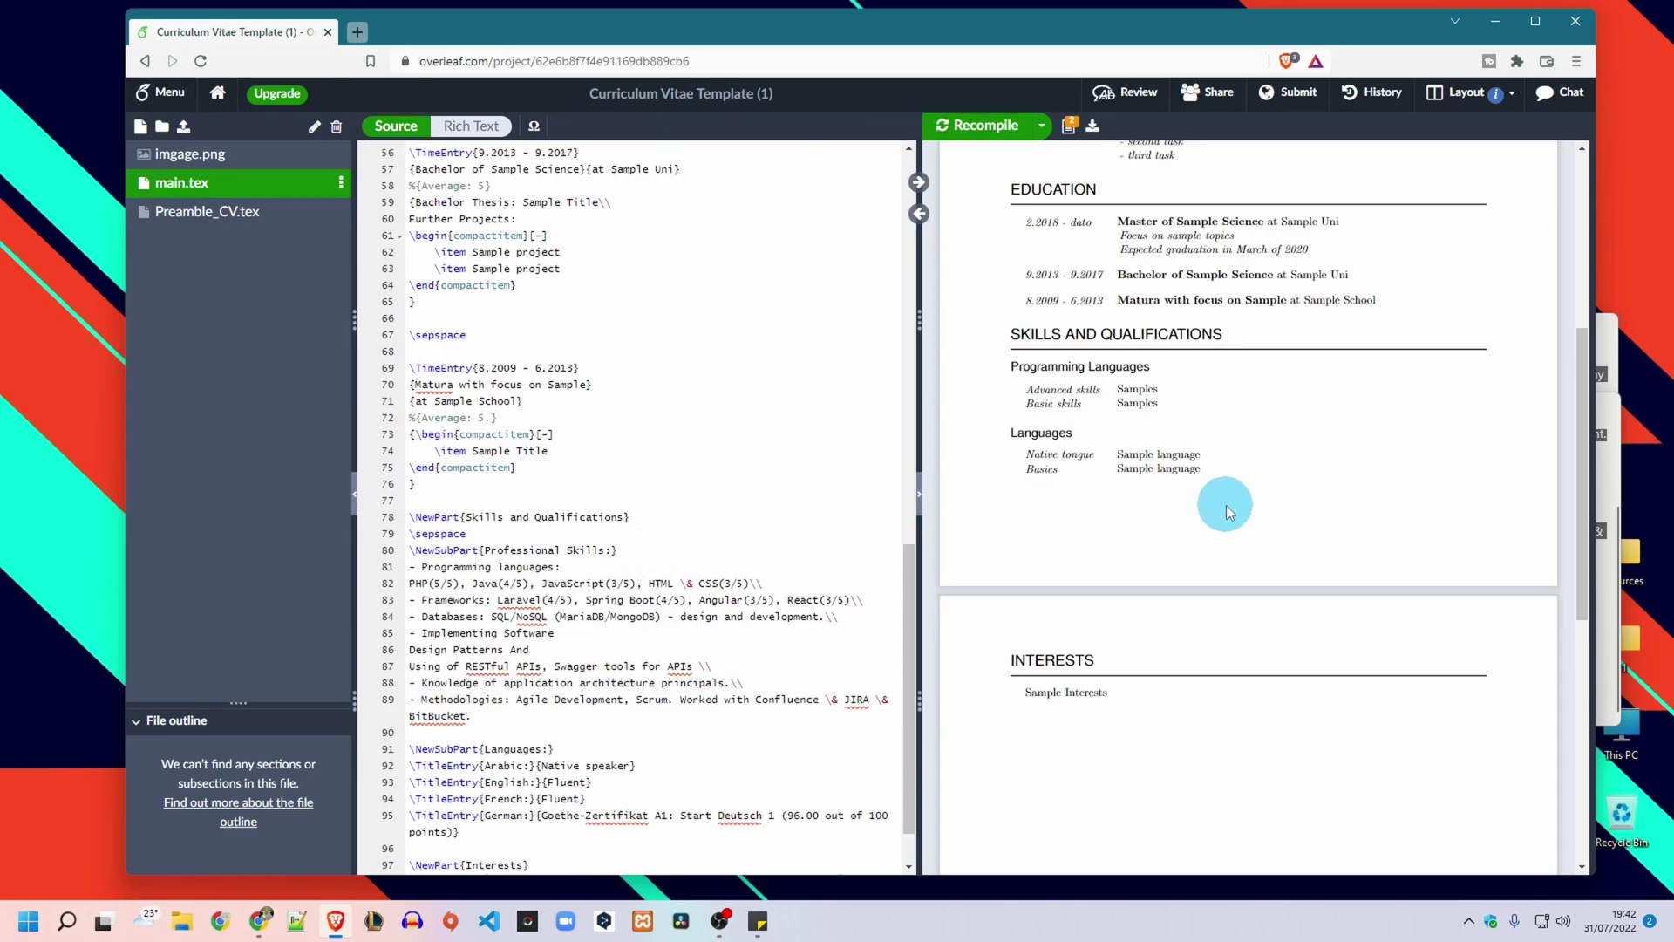
# Step: Review the compiled CV and its education source code, and jump from the preview to the name line in main.tex
pyautogui.scroll(4, 1248, 612)
pyautogui.scroll(1, 1249, 613)
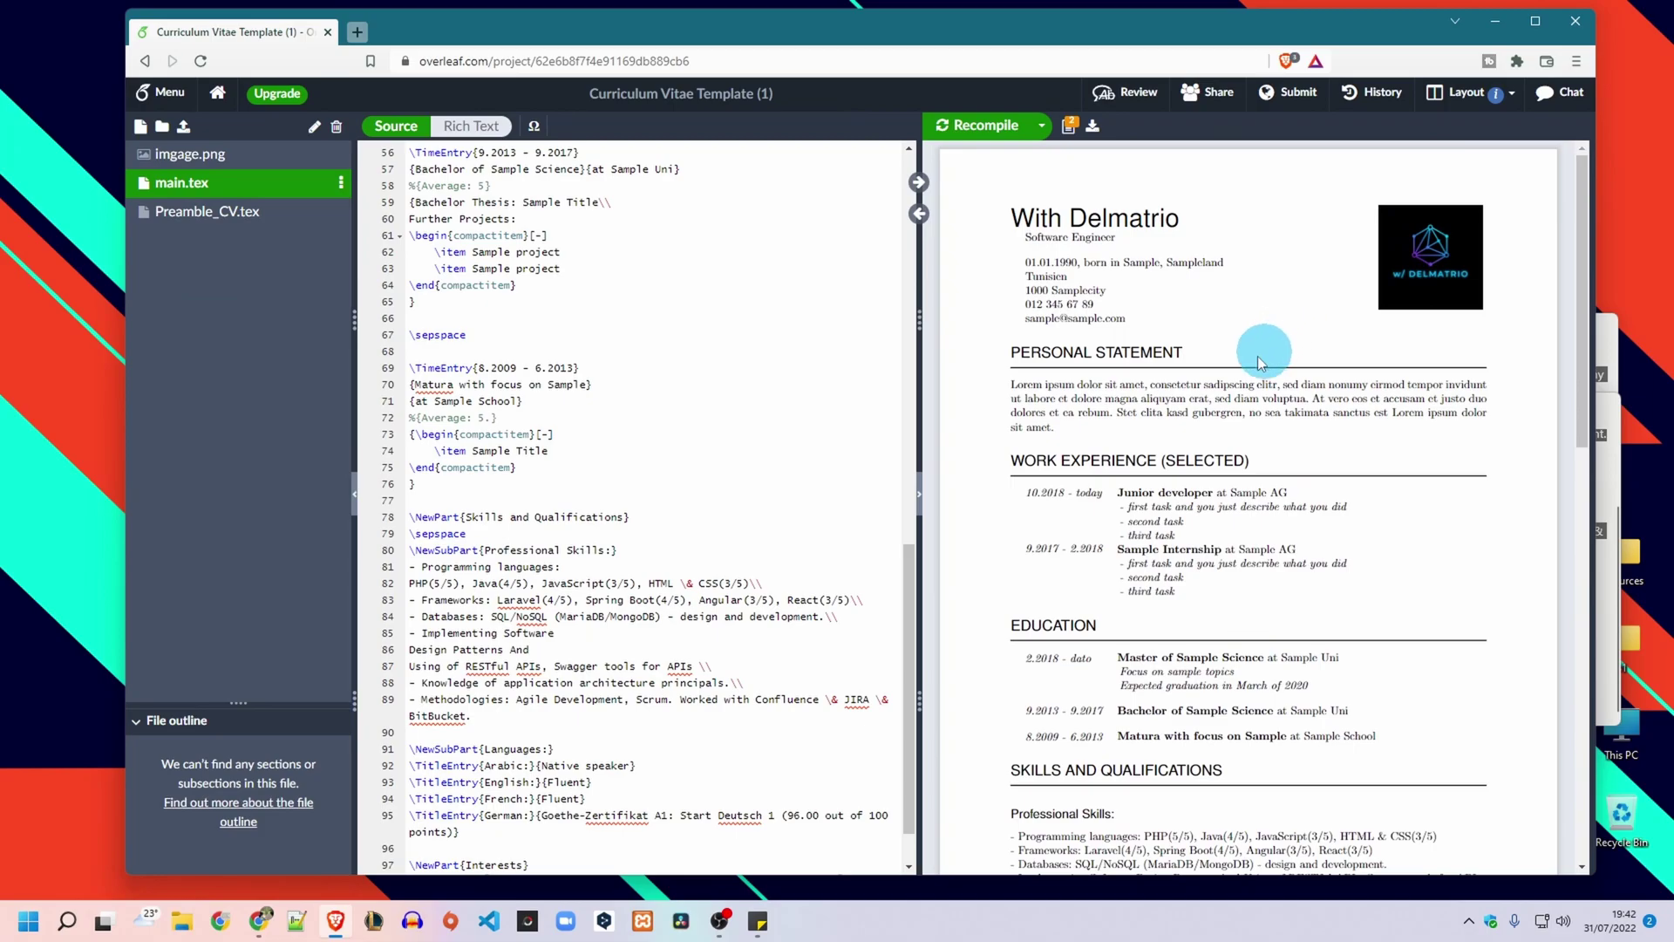
pyautogui.scroll(-3, 1231, 370)
pyautogui.scroll(3, 1320, 429)
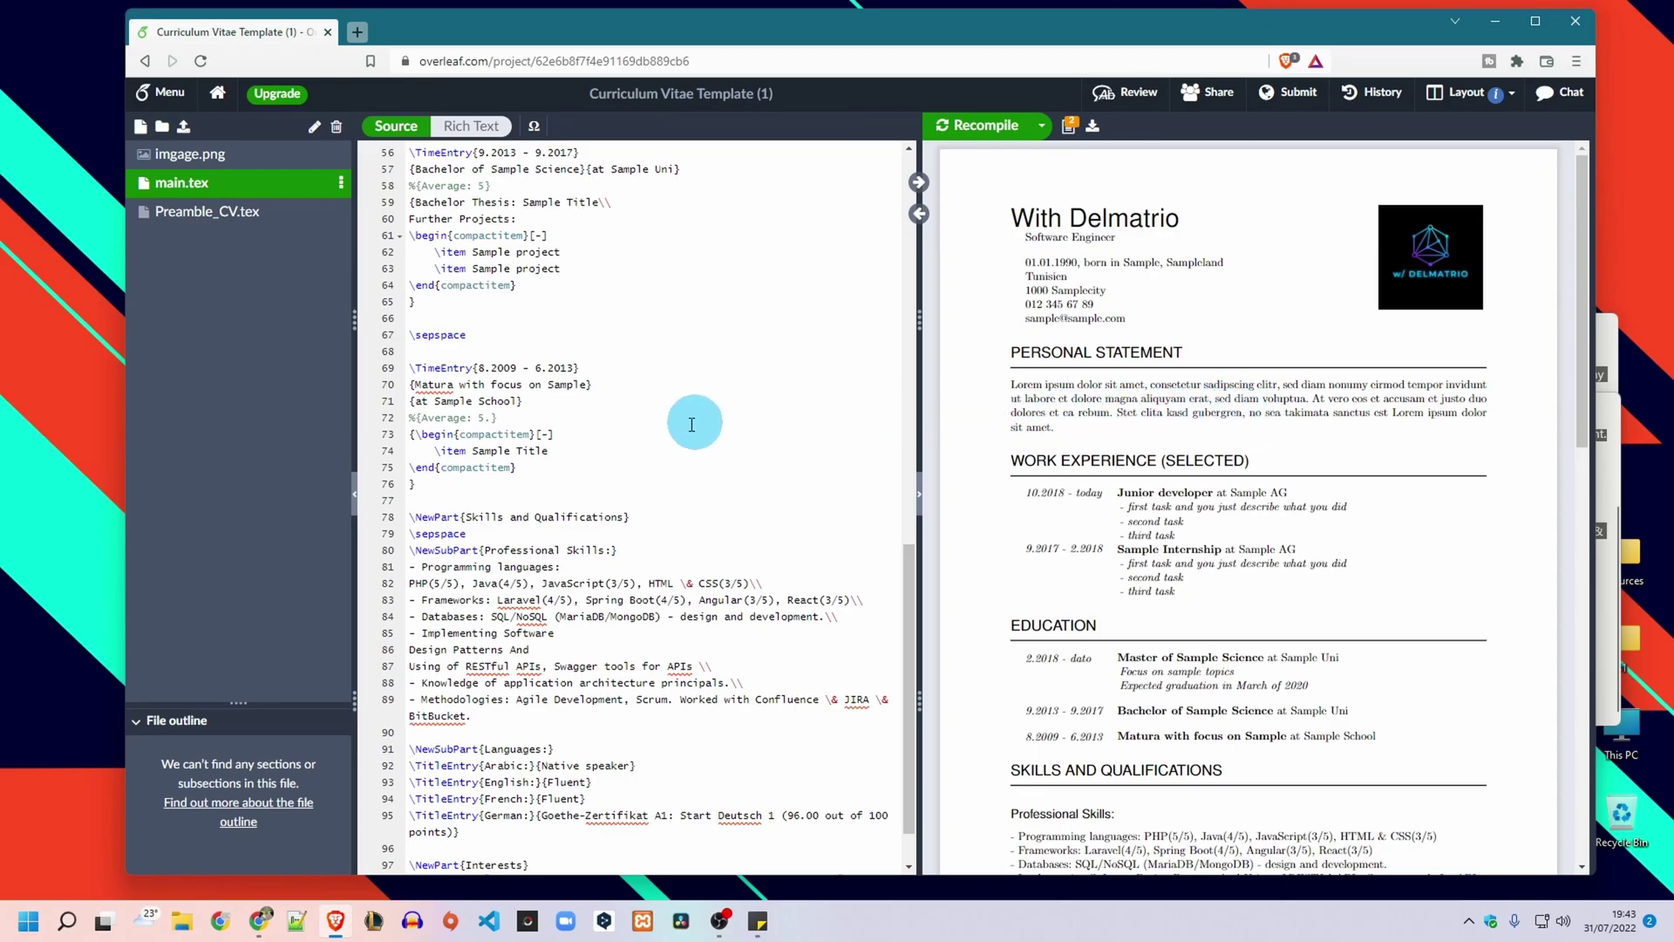
pyautogui.scroll(2, 640, 446)
pyautogui.scroll(3, 638, 443)
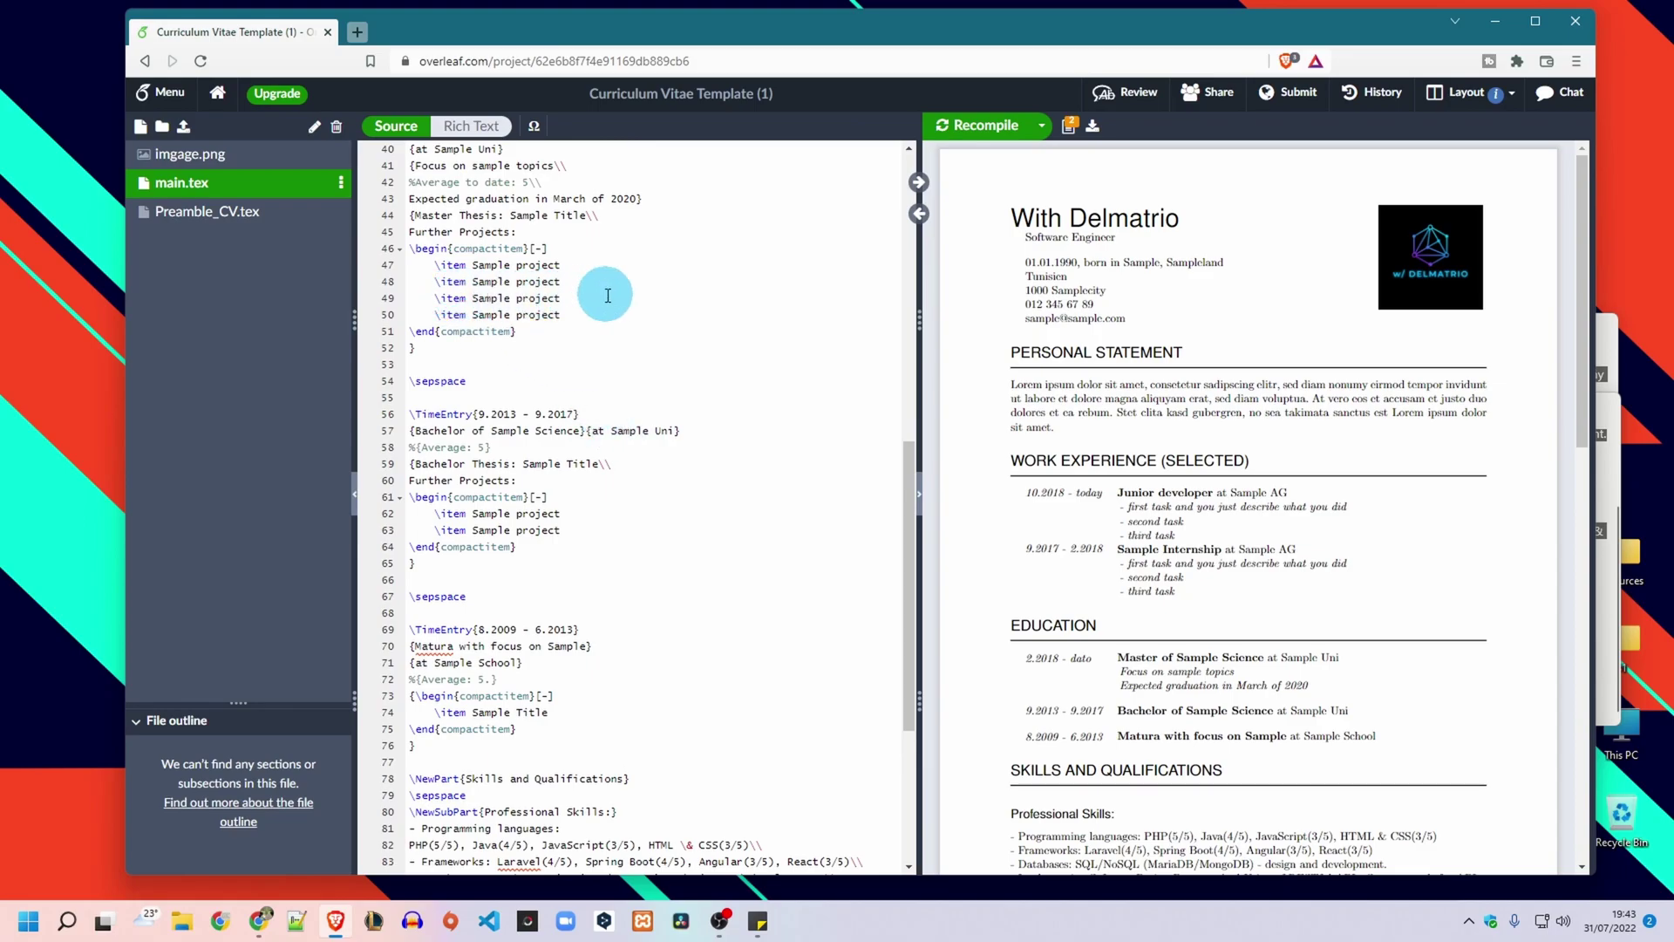
pyautogui.scroll(2, 617, 385)
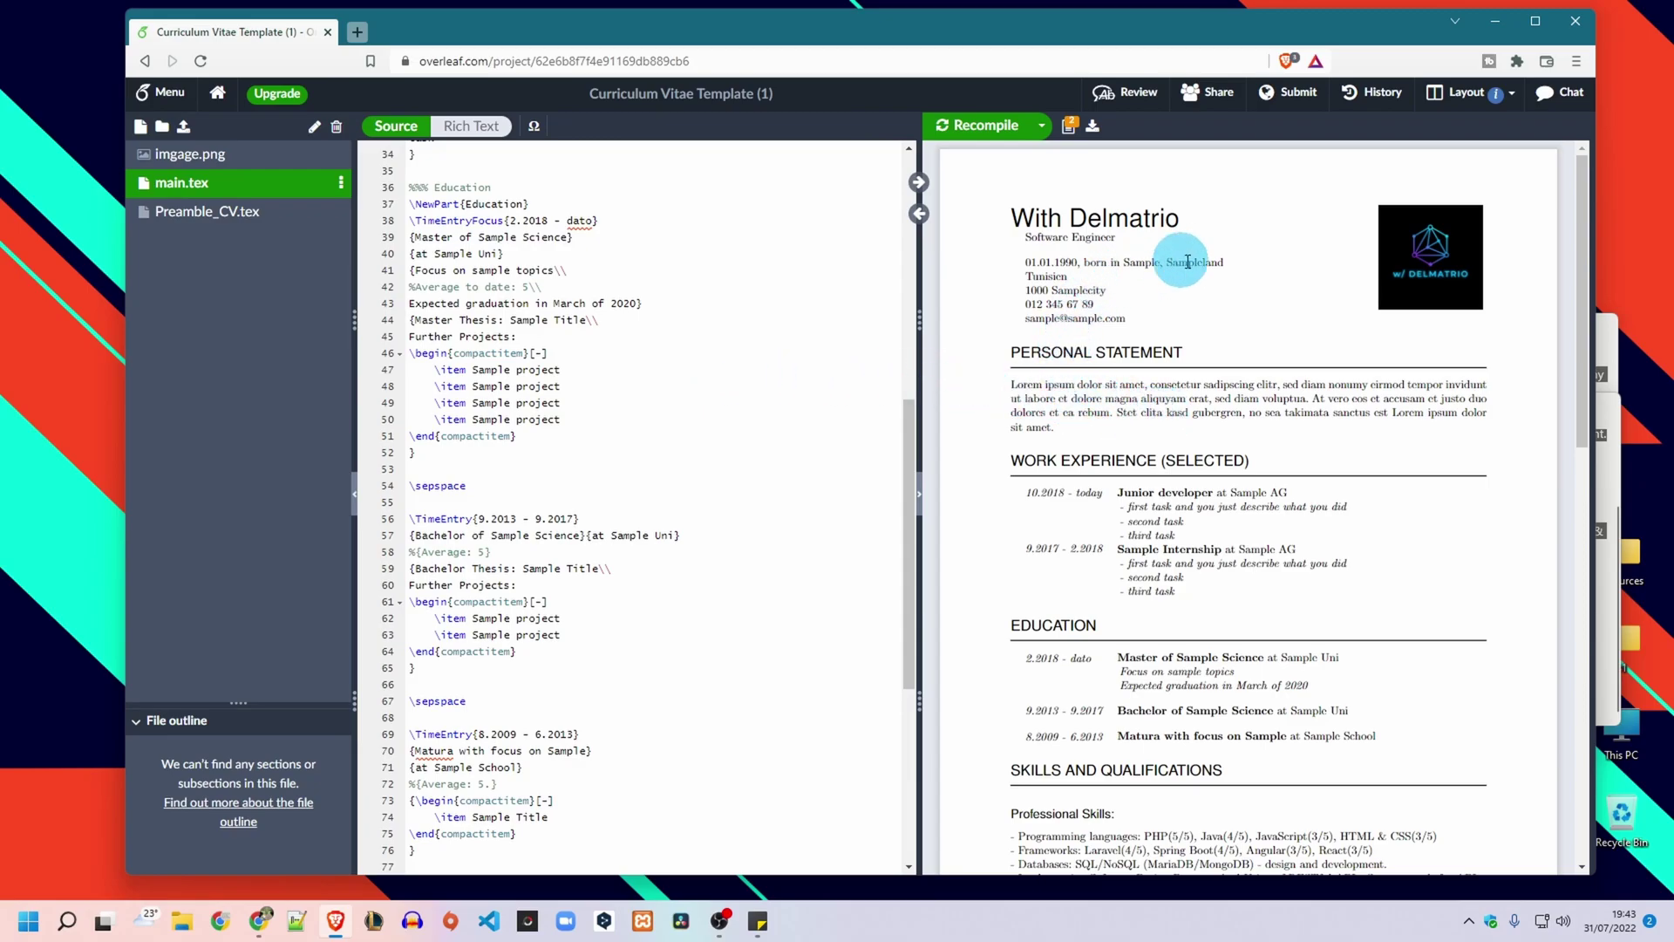
pyautogui.doubleClick(1125, 174)
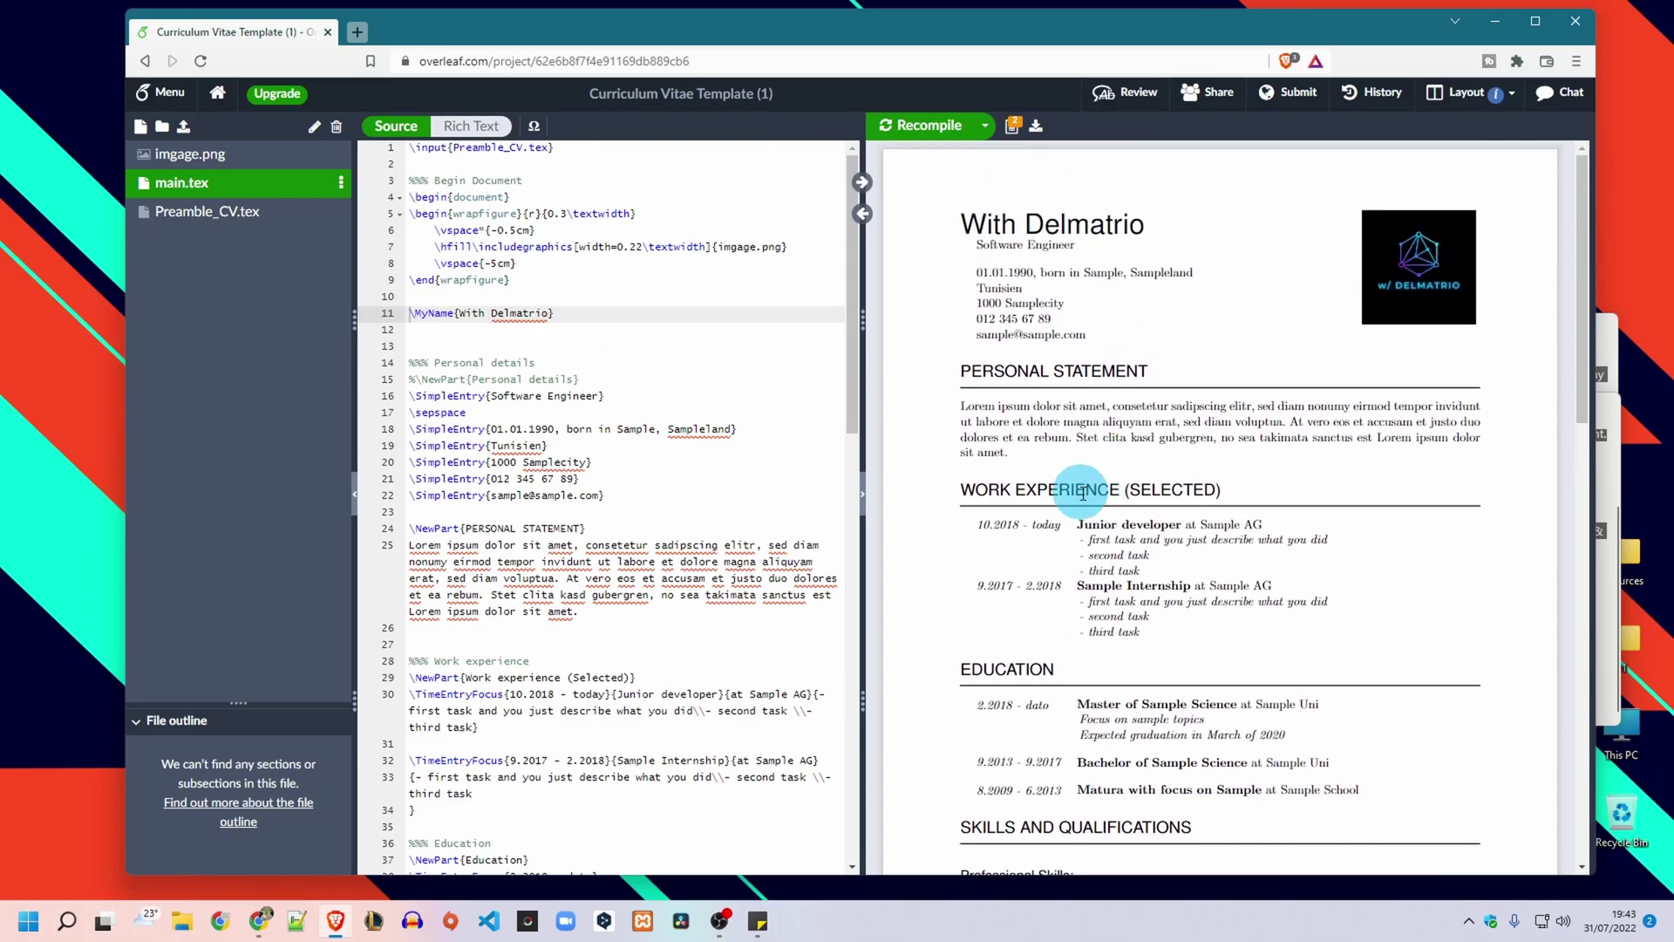
# Step: Download the compiled CV as Curriculum_Vitae_Template__1_.pdf to the Desktop and look through the saved PDF in Adobe Acrobat Reader
pyautogui.click(1038, 131)
pyautogui.click(214, 172)
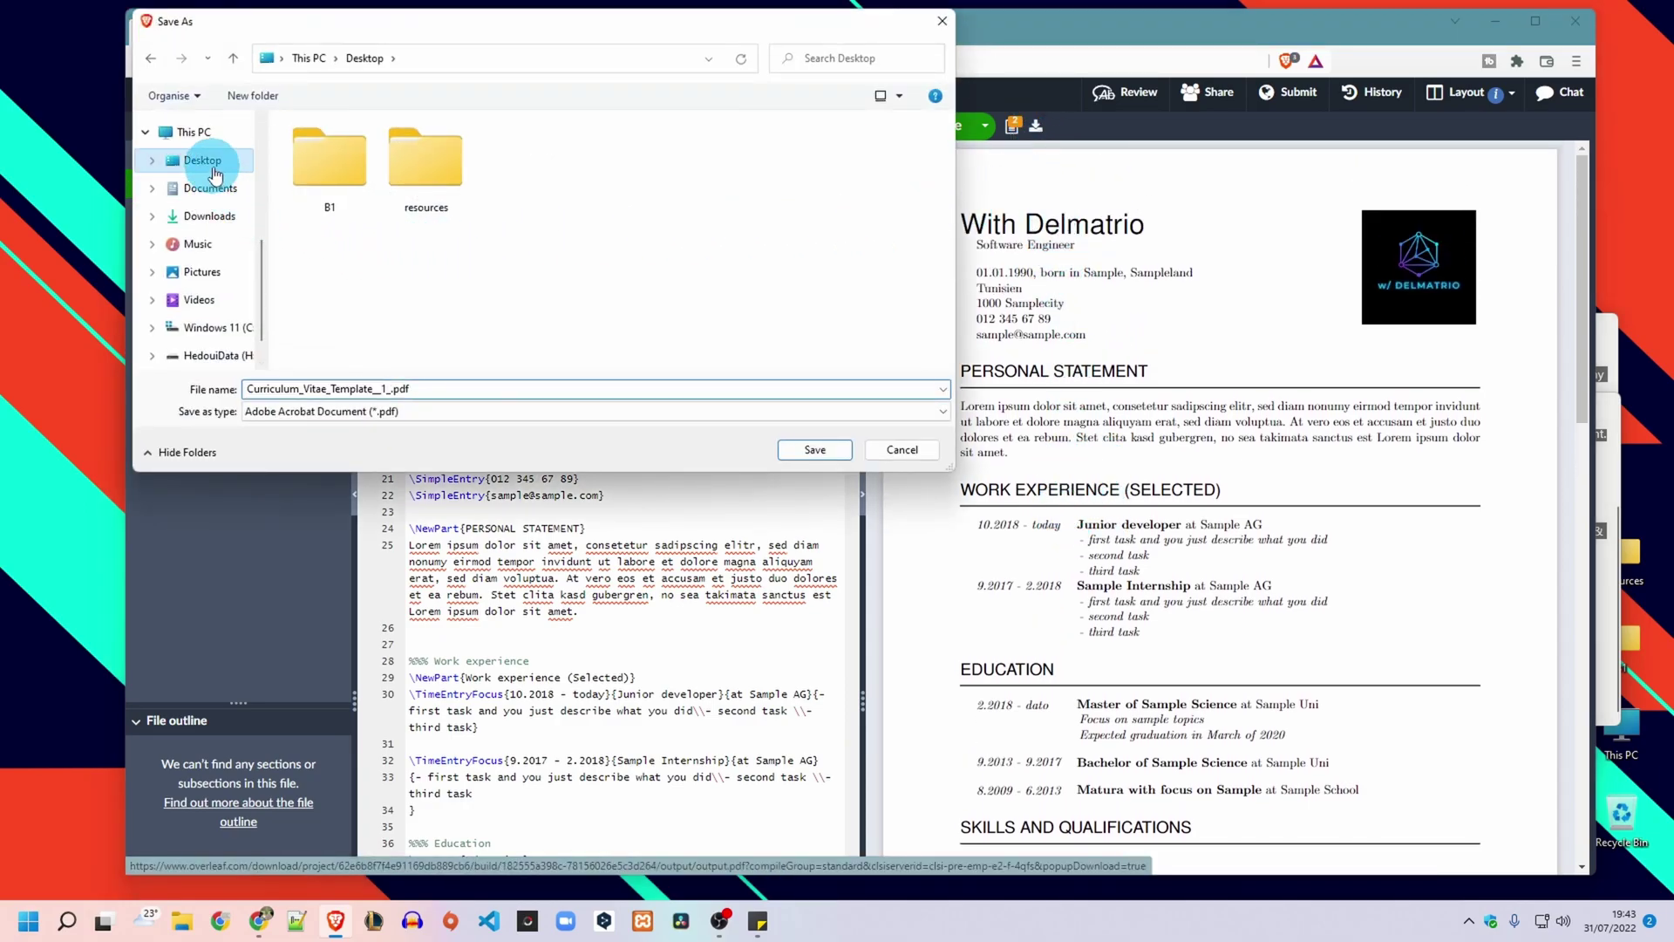
pyautogui.click(814, 449)
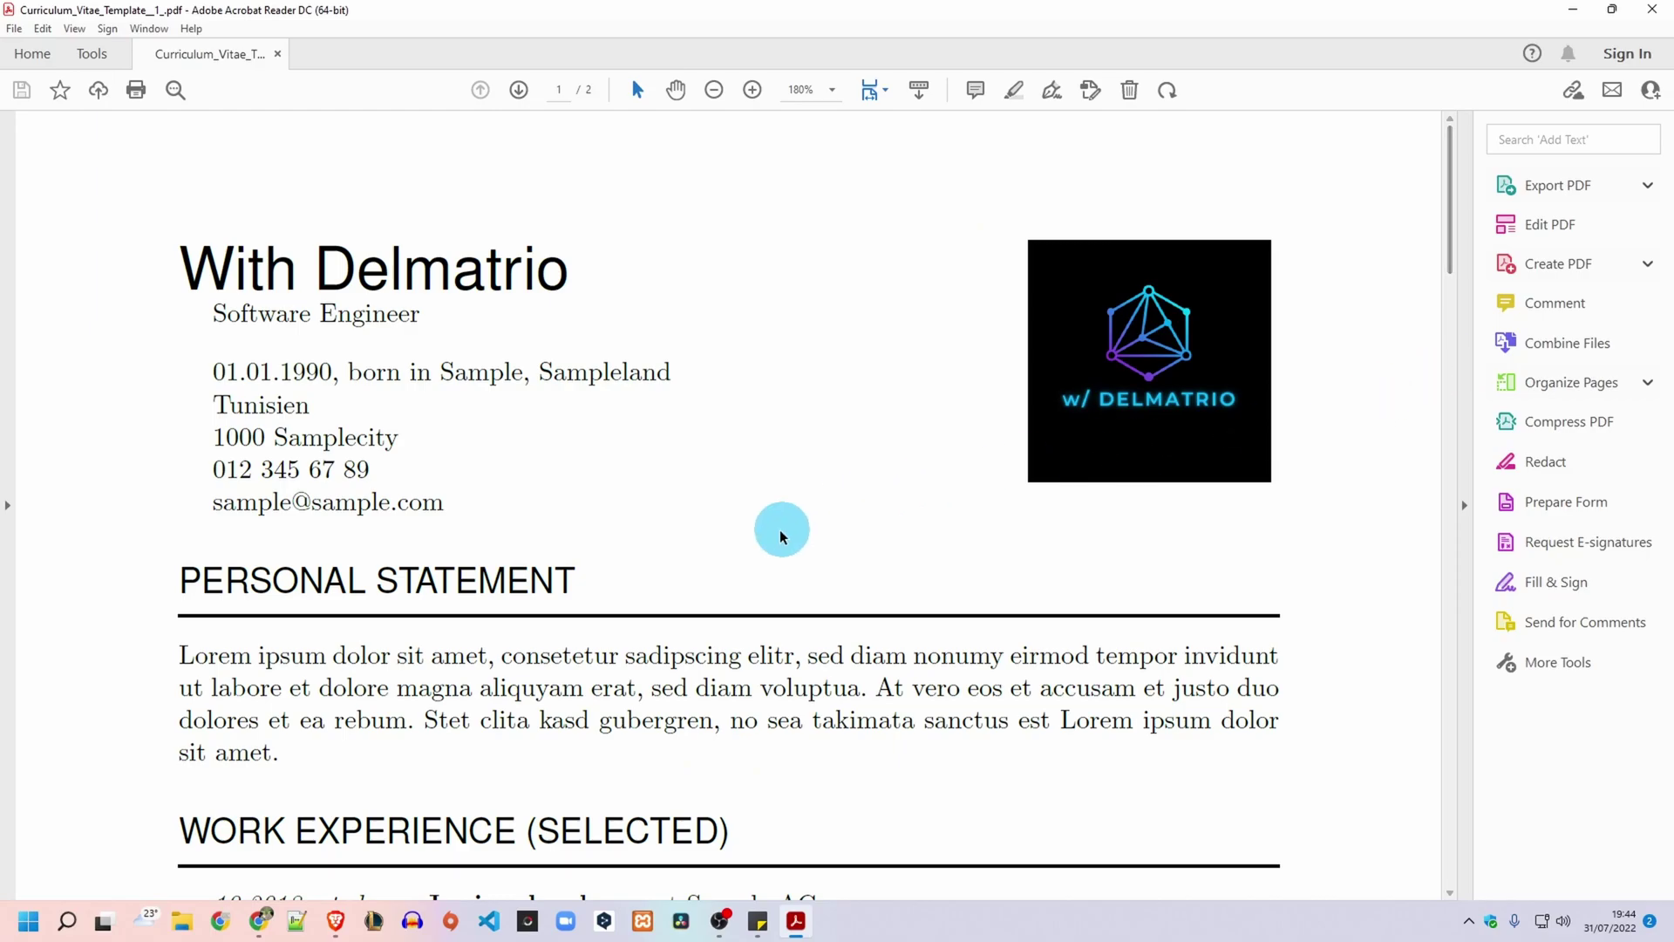
pyautogui.scroll(-6, 657, 562)
pyautogui.scroll(-12, 658, 569)
pyautogui.scroll(-6, 657, 571)
pyautogui.scroll(-6, 657, 571)
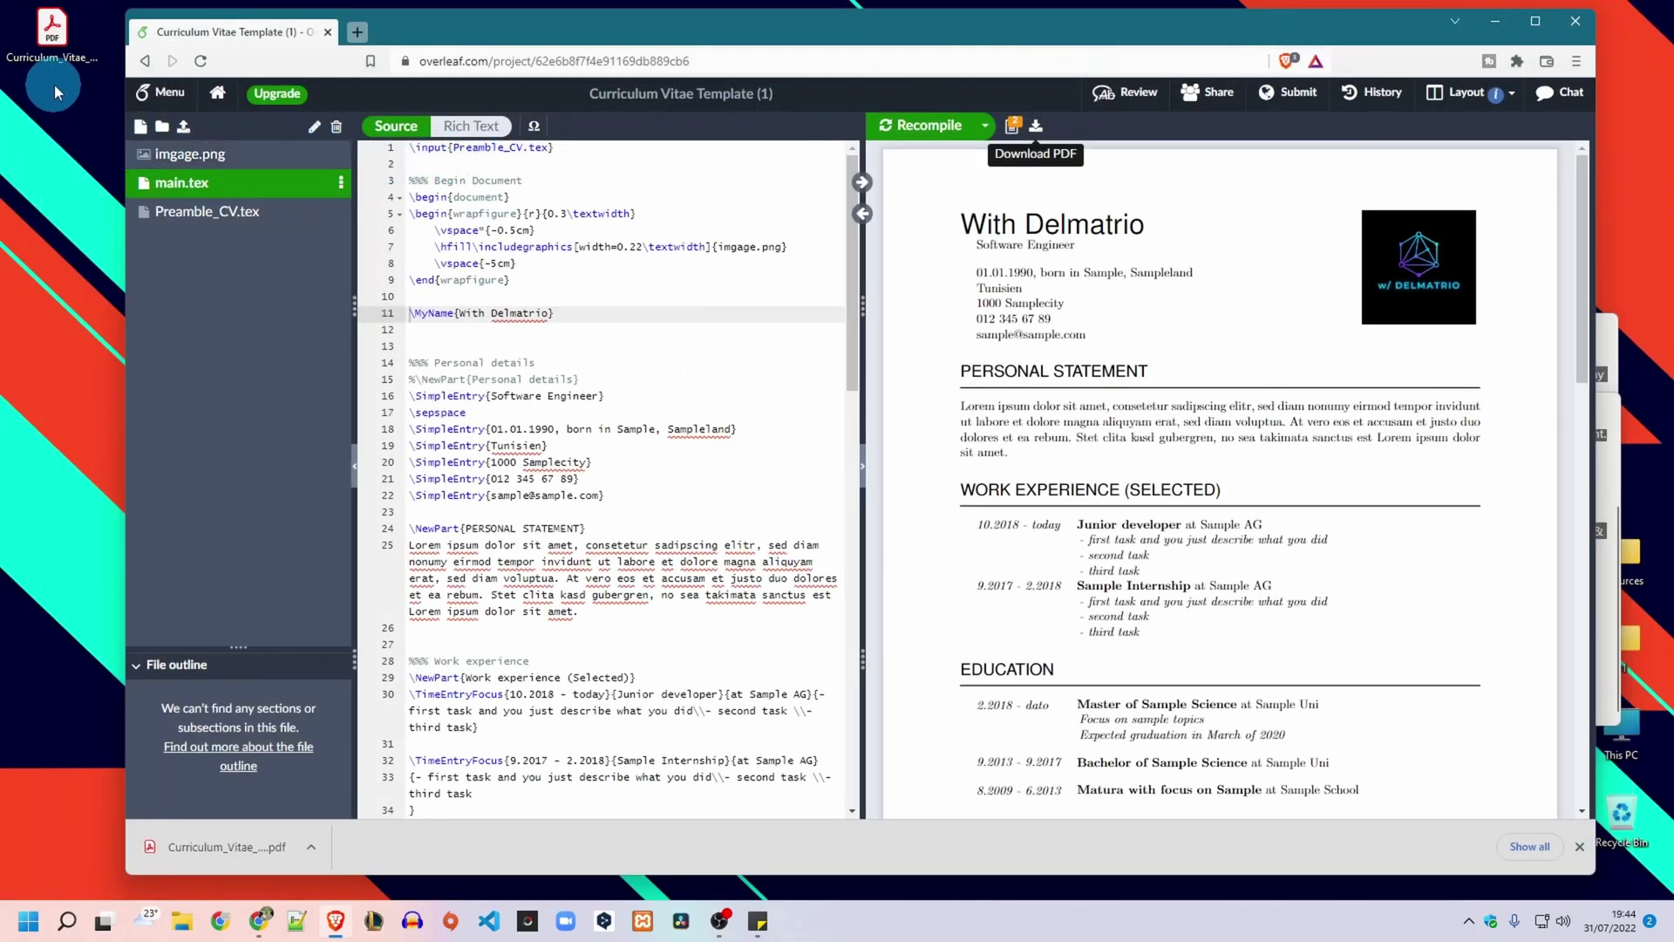
# Step: Rename the downloaded CV file on the desktop to fname_lasname.pdf
pyautogui.click(54, 59)
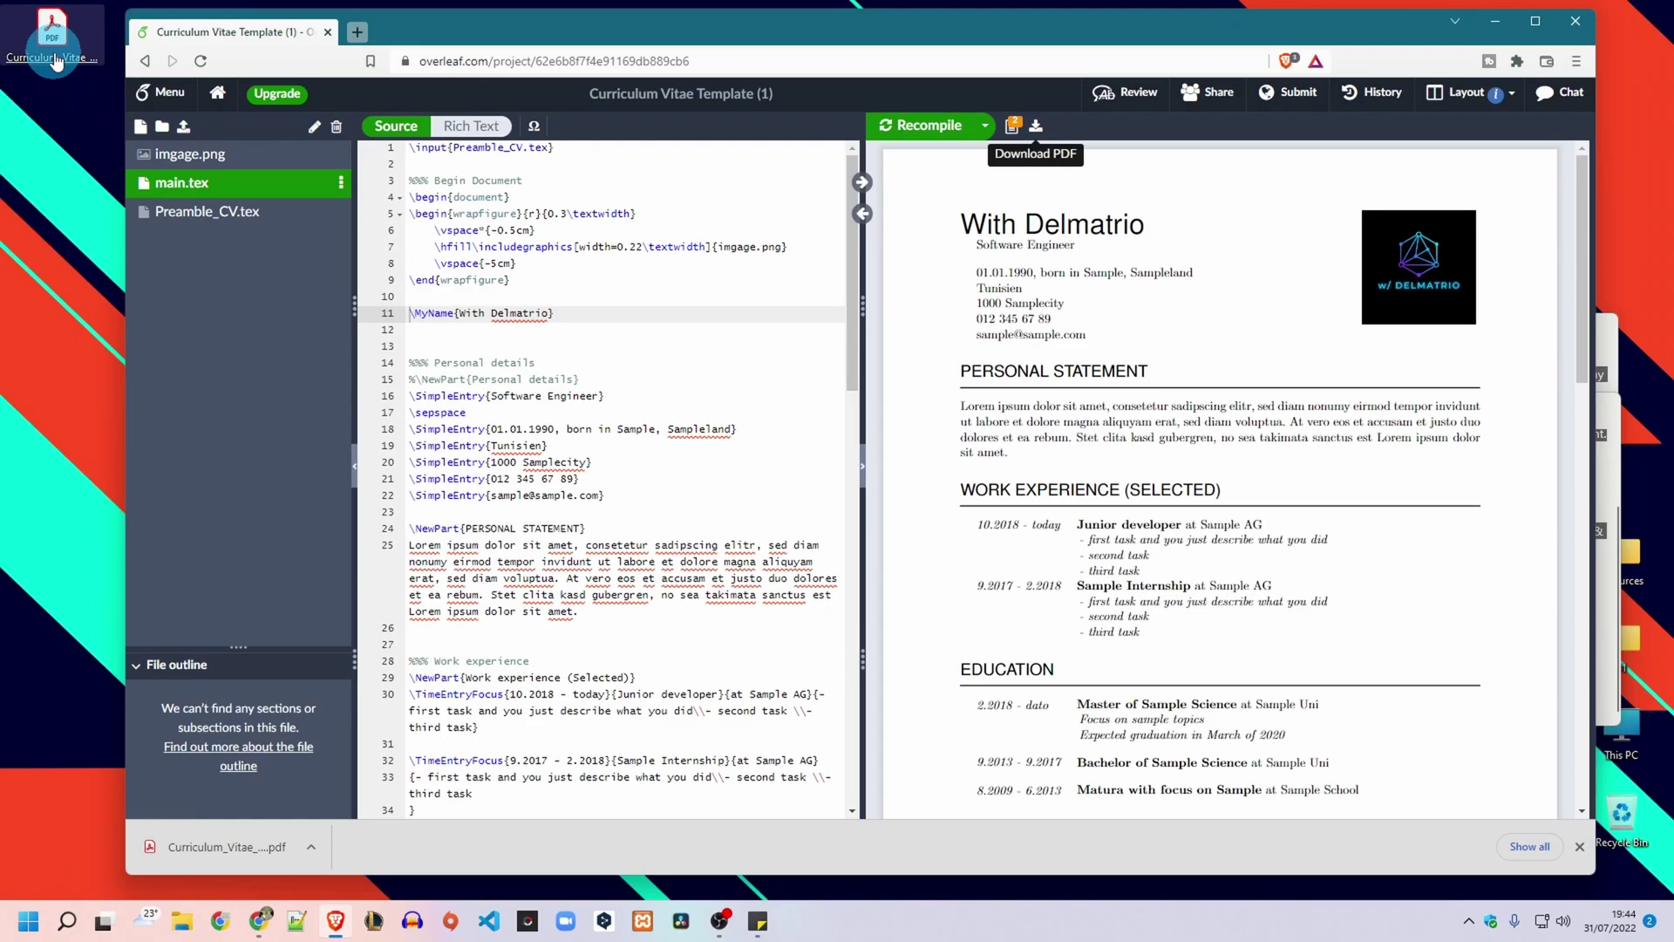
pyautogui.rightClick(54, 60)
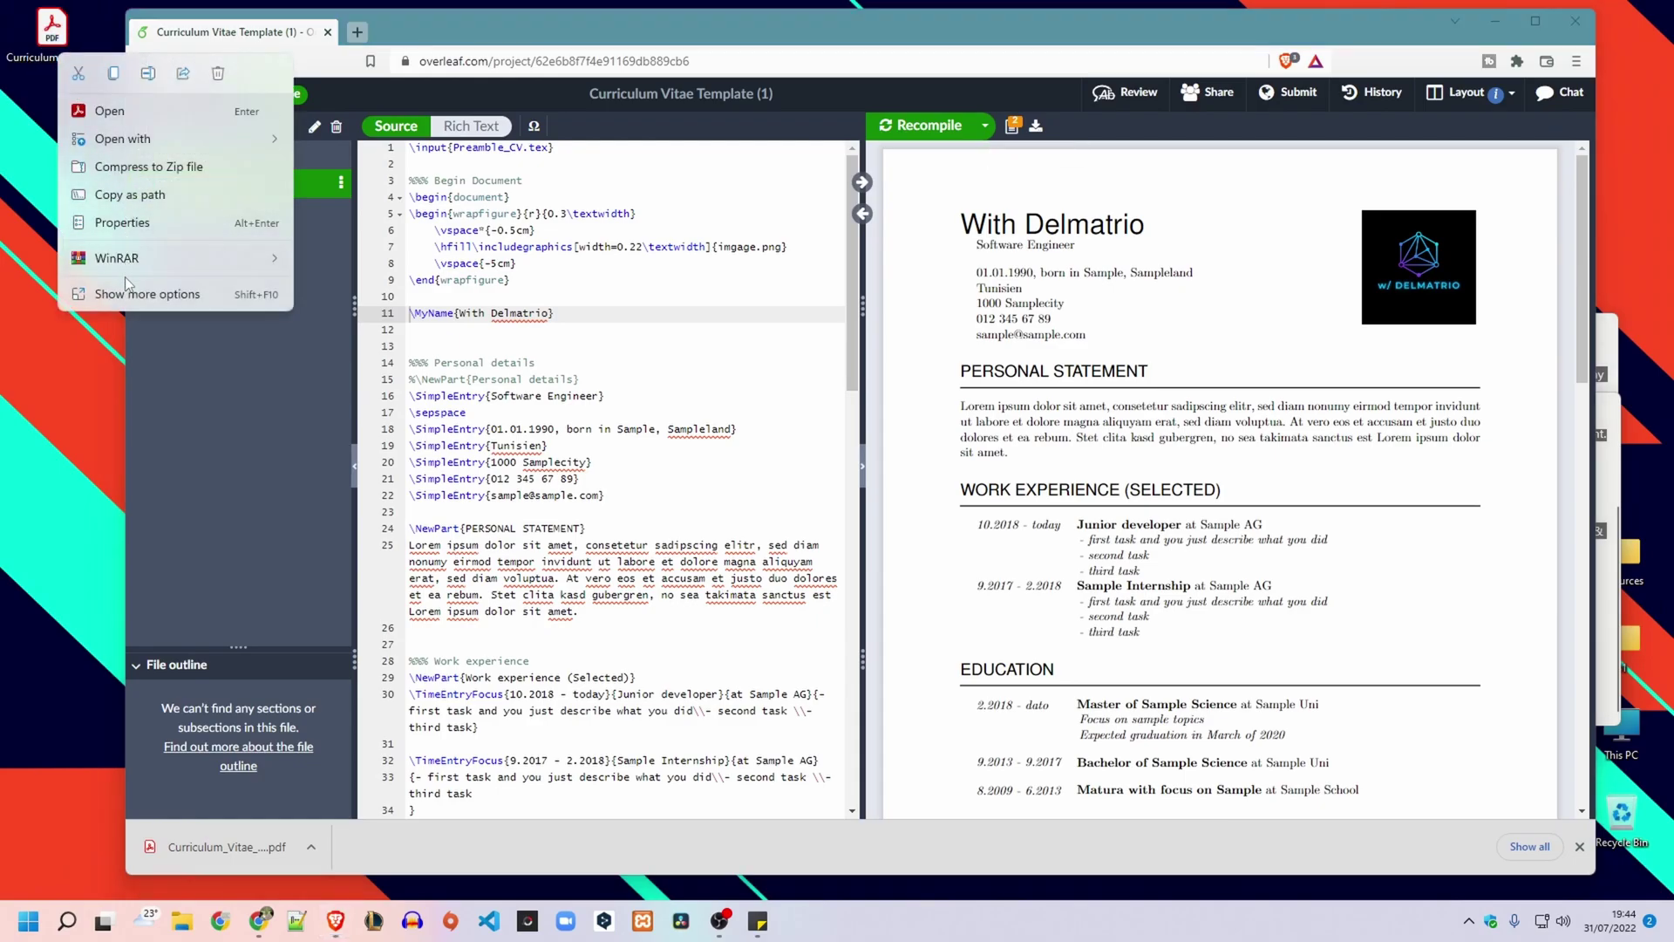
pyautogui.click(126, 291)
pyautogui.click(175, 614)
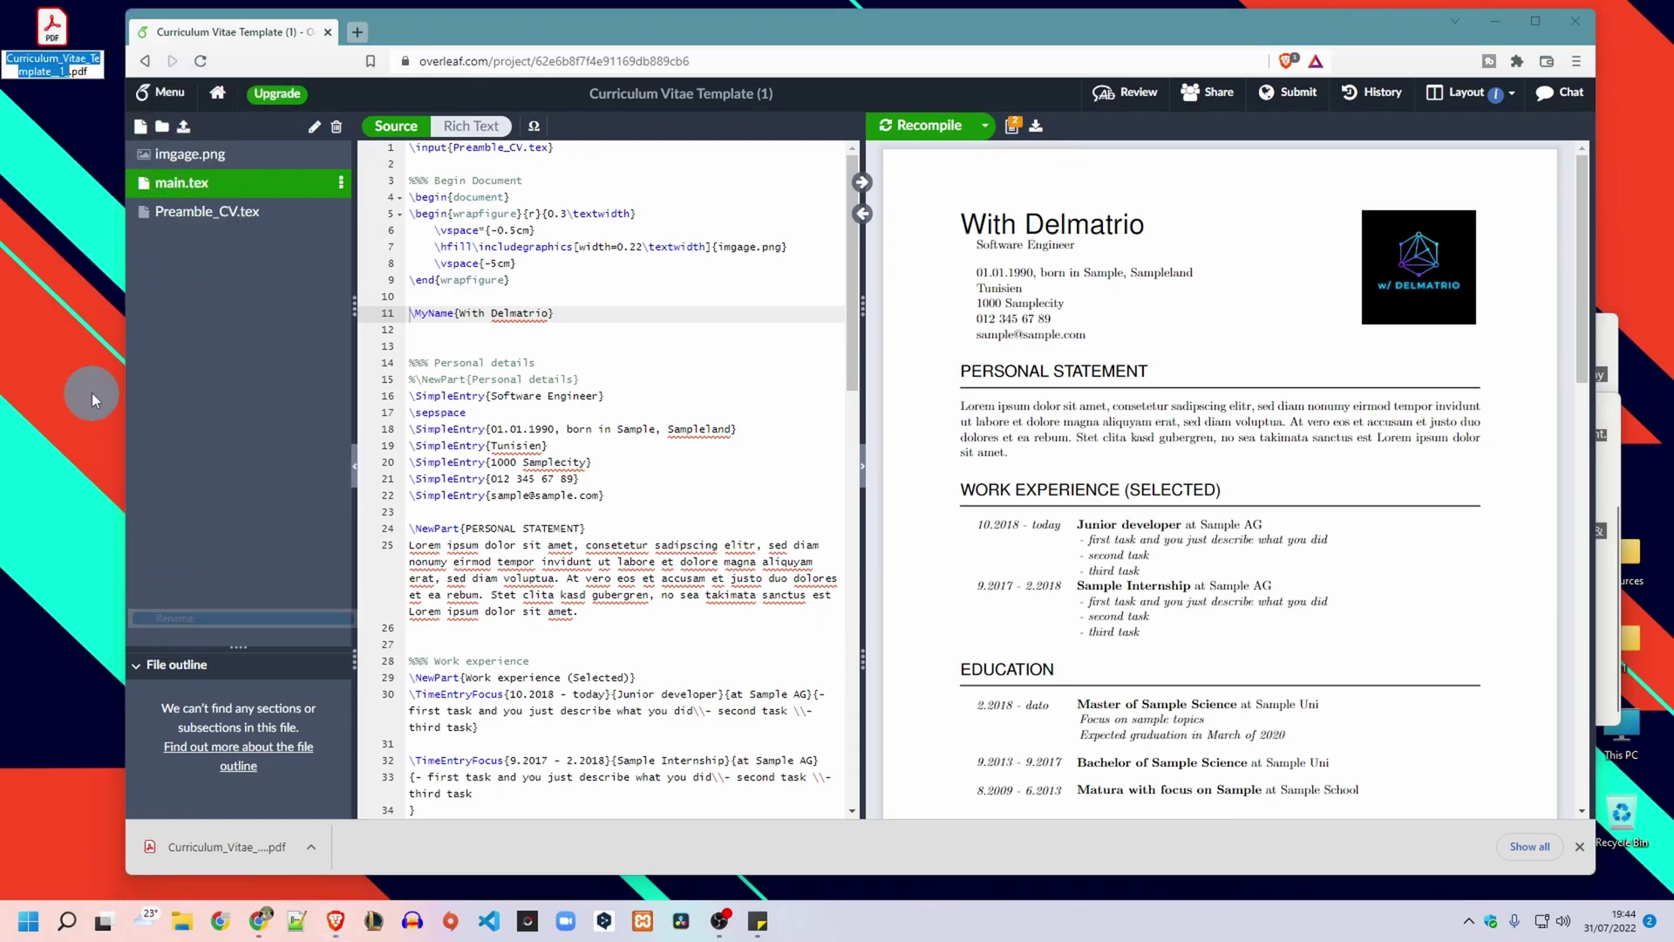
pyautogui.write('fname')
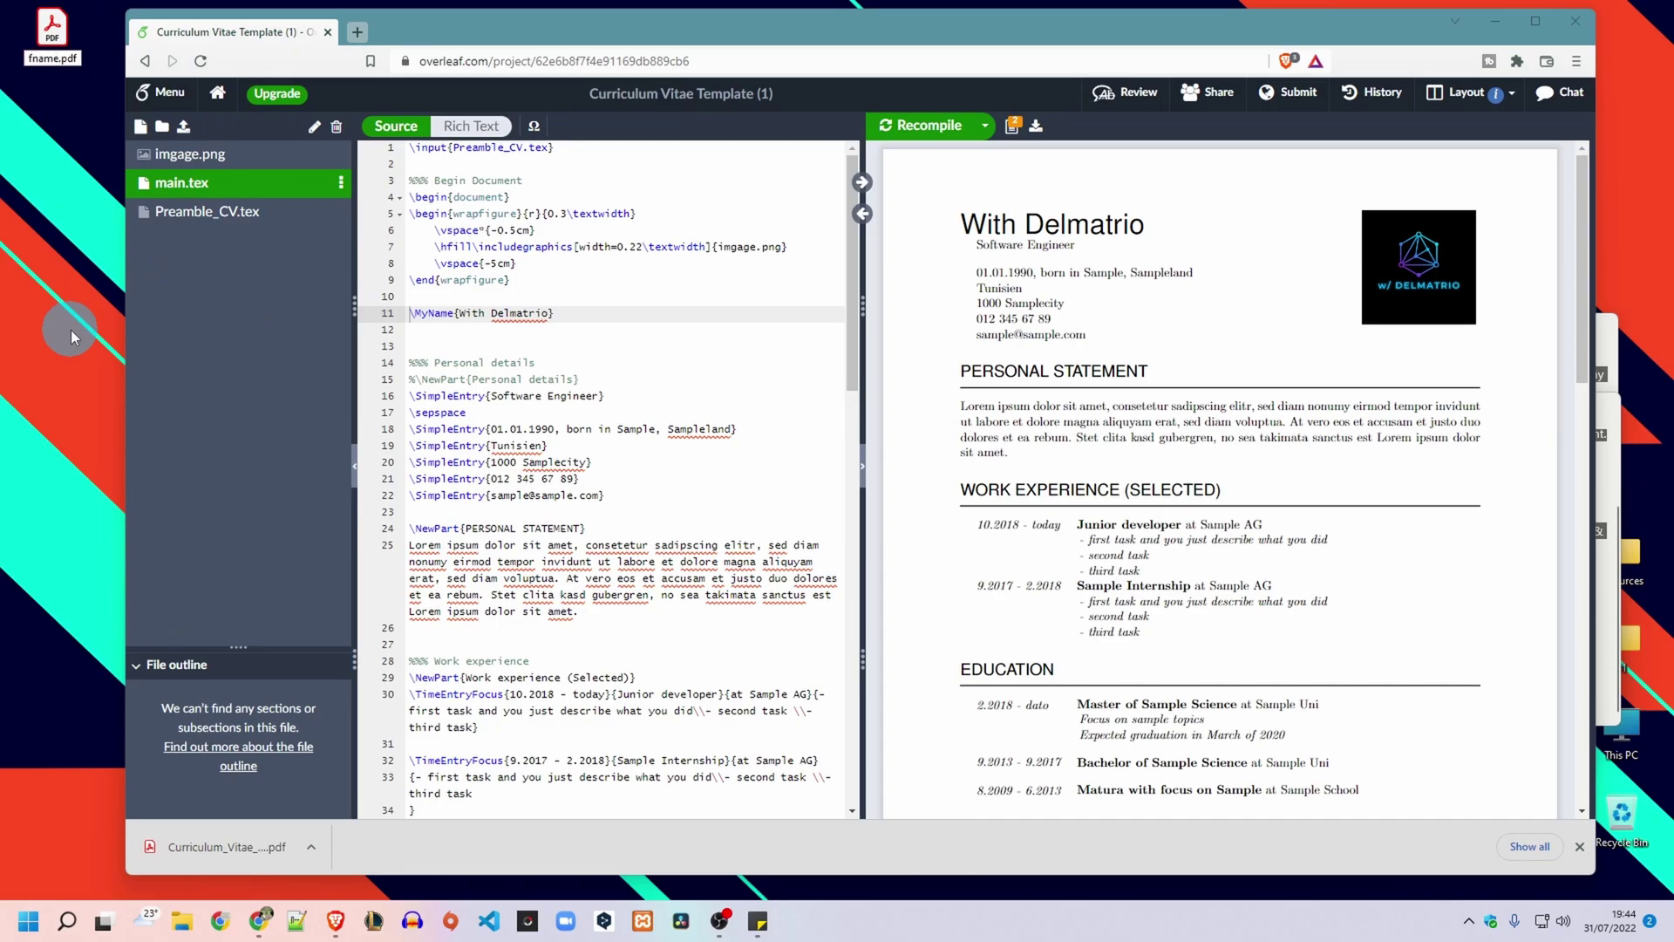
pyautogui.write('_lasname')
pyautogui.press('Return')
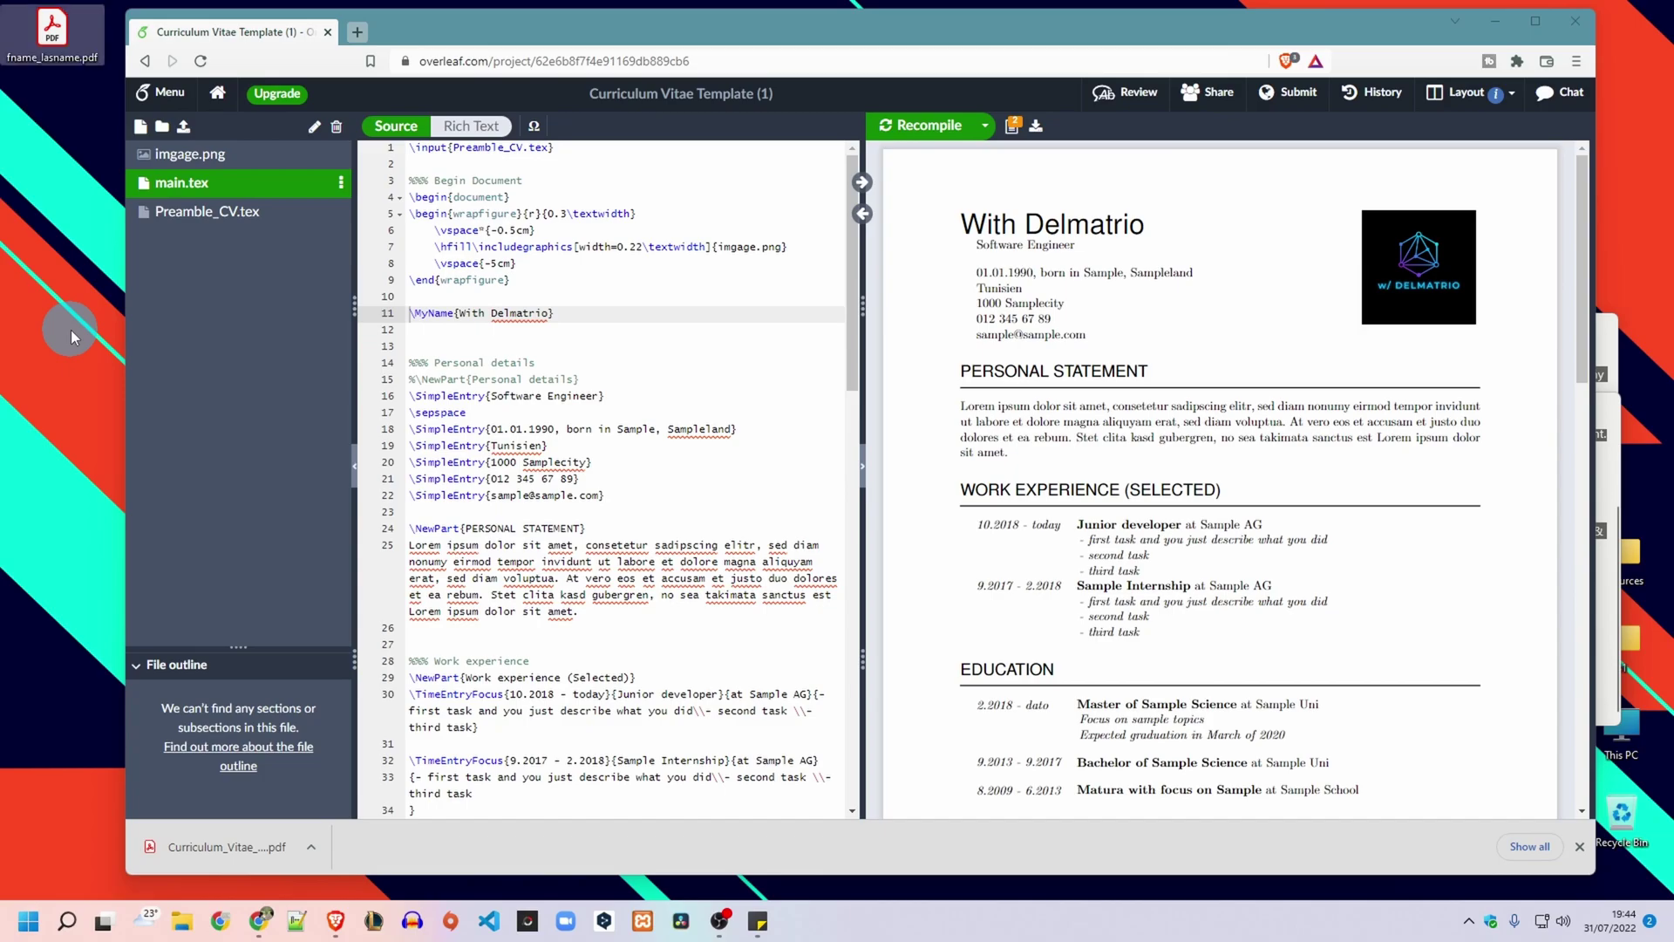
pyautogui.click(144, 253)
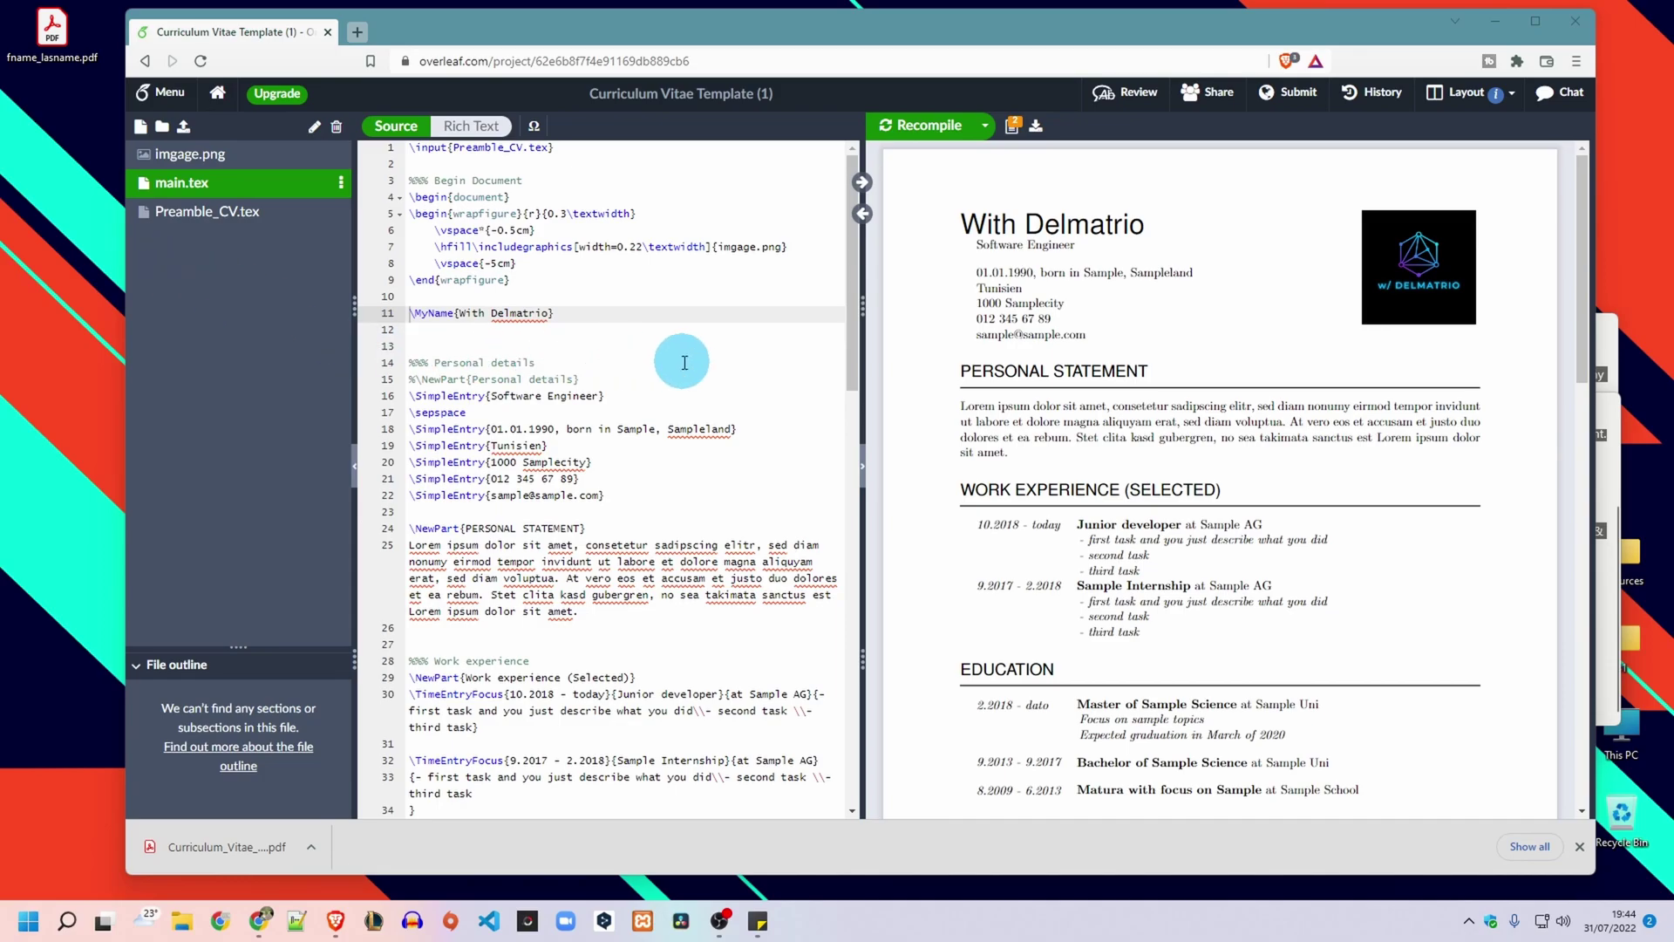